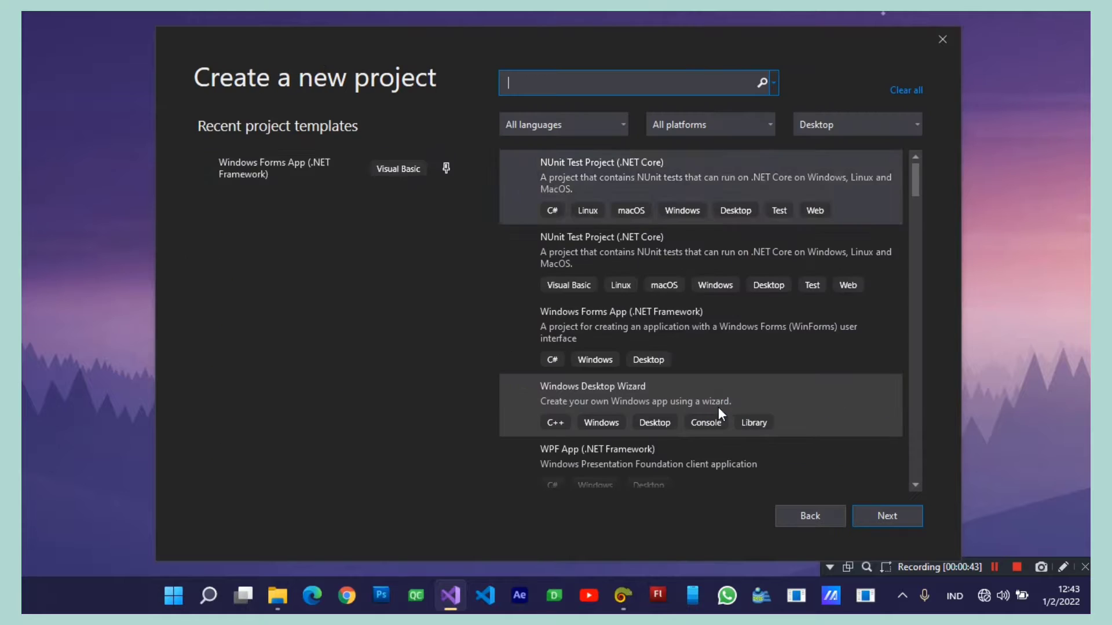
Start a new Visual Basic Windows Forms App (.NET Framework) project and name it CRUD
left_click(885, 513)
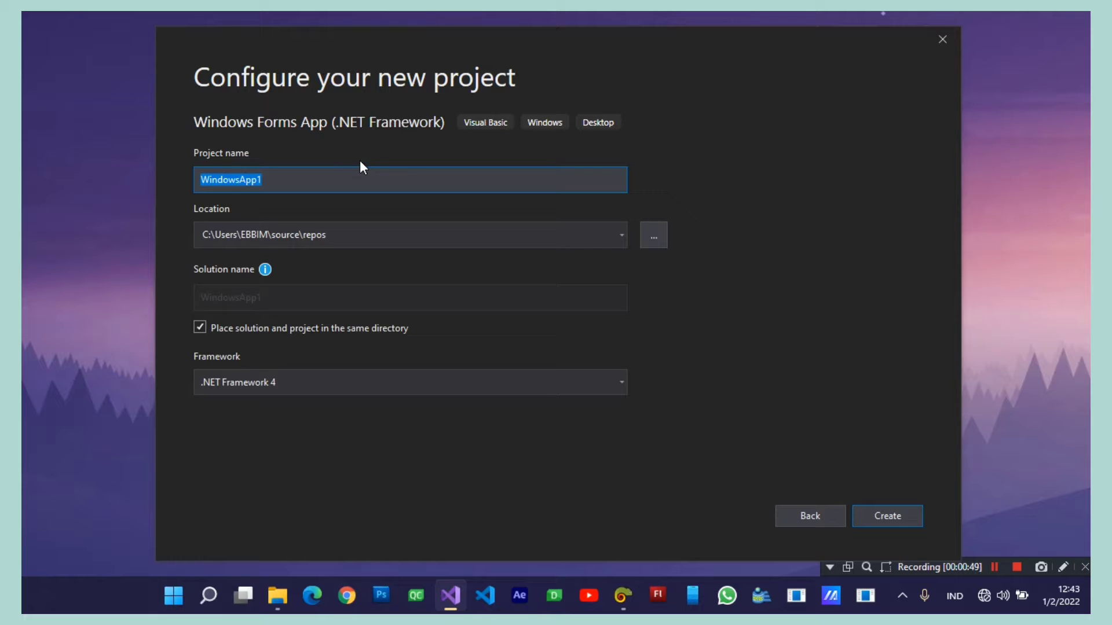
type("CRUD")
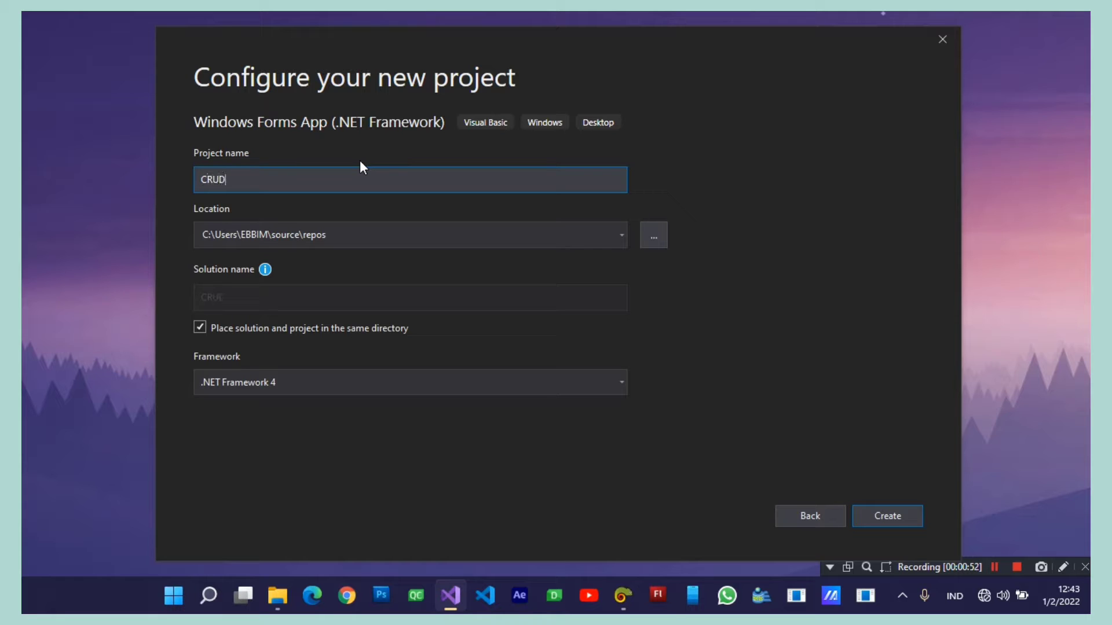
Set the project location to D:\CURD\1. User Interface Flat Design For Visual Basic and create the project
left_click(622, 233)
left_click(259, 268)
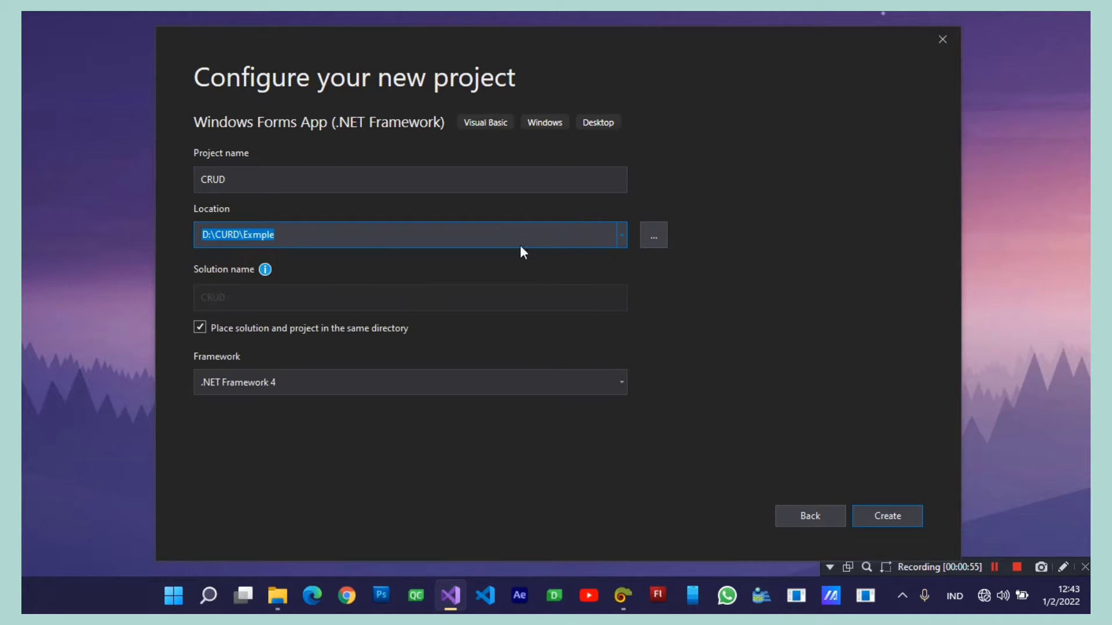
left_click(660, 241)
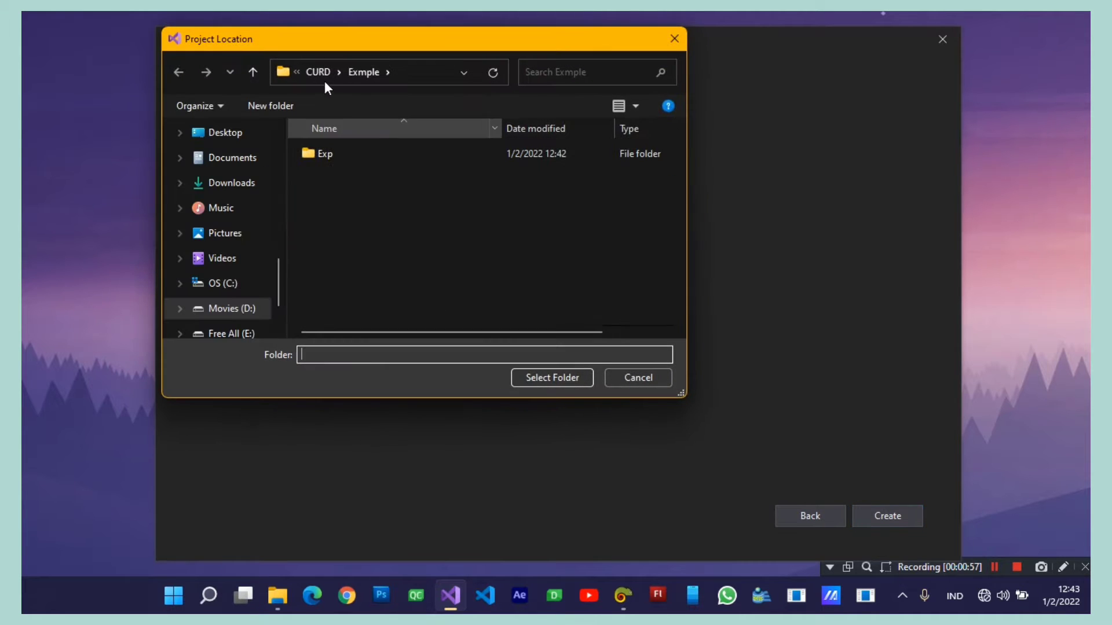
left_click(318, 71)
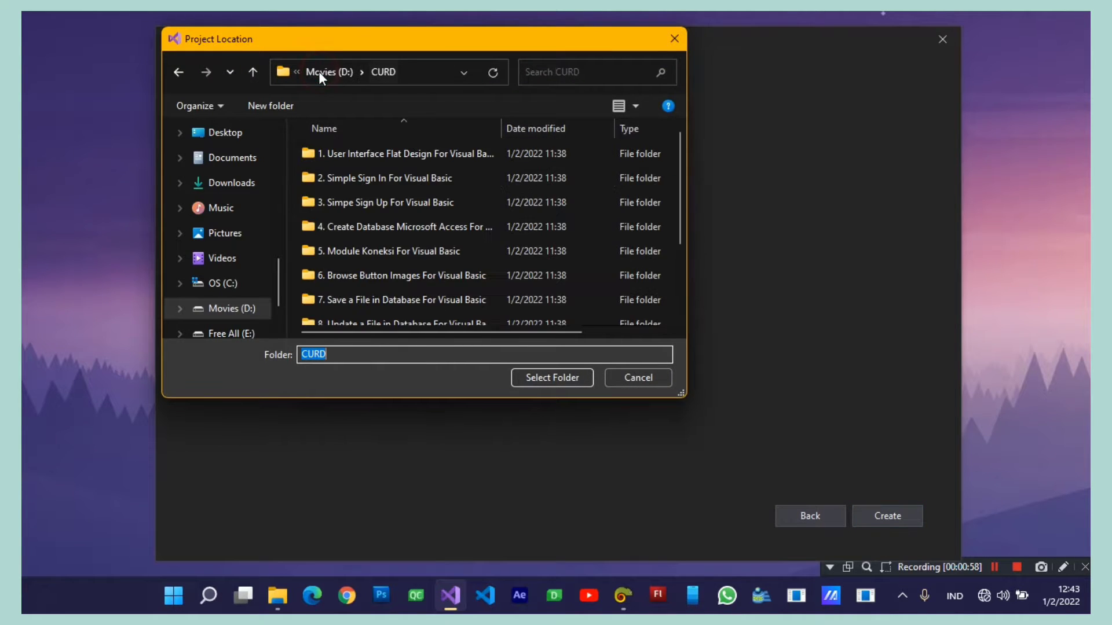
left_click(361, 156)
double_click(361, 155)
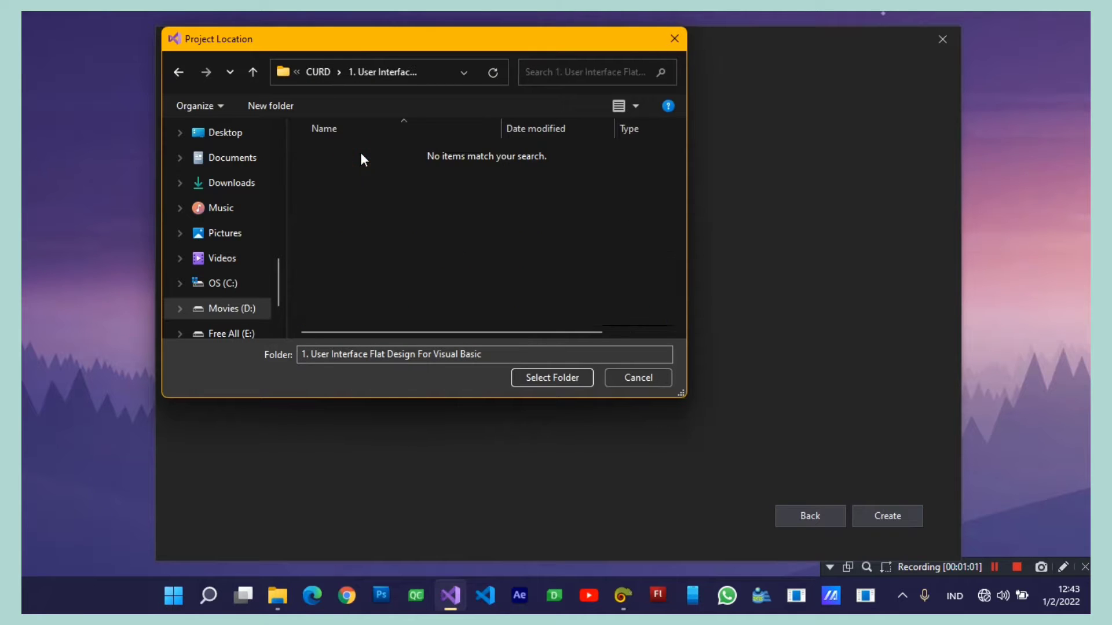
left_click(548, 381)
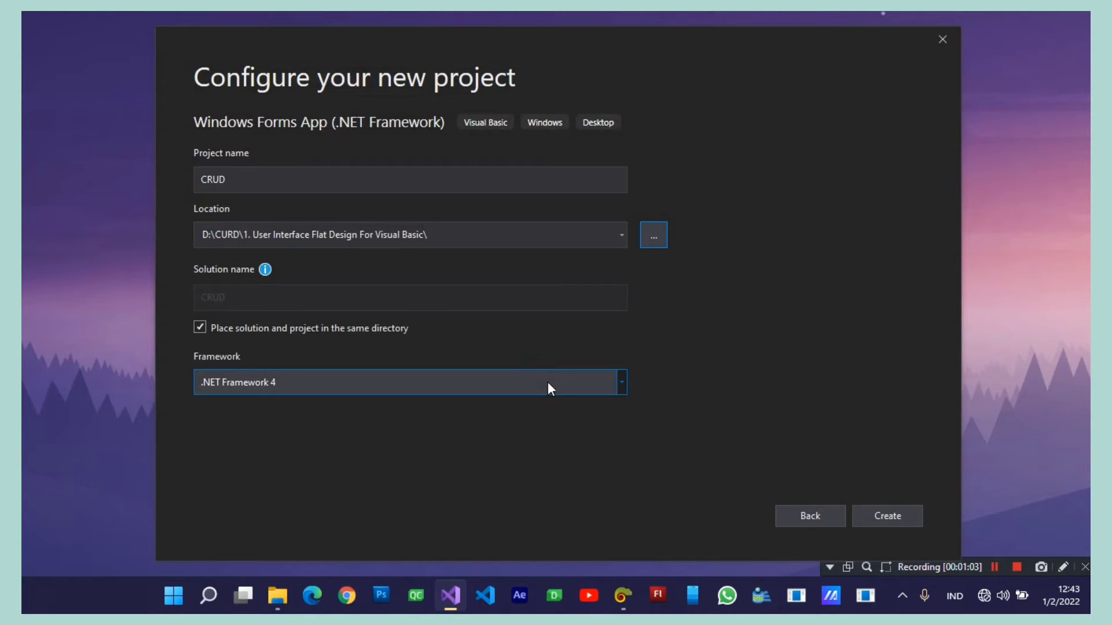
left_click(886, 524)
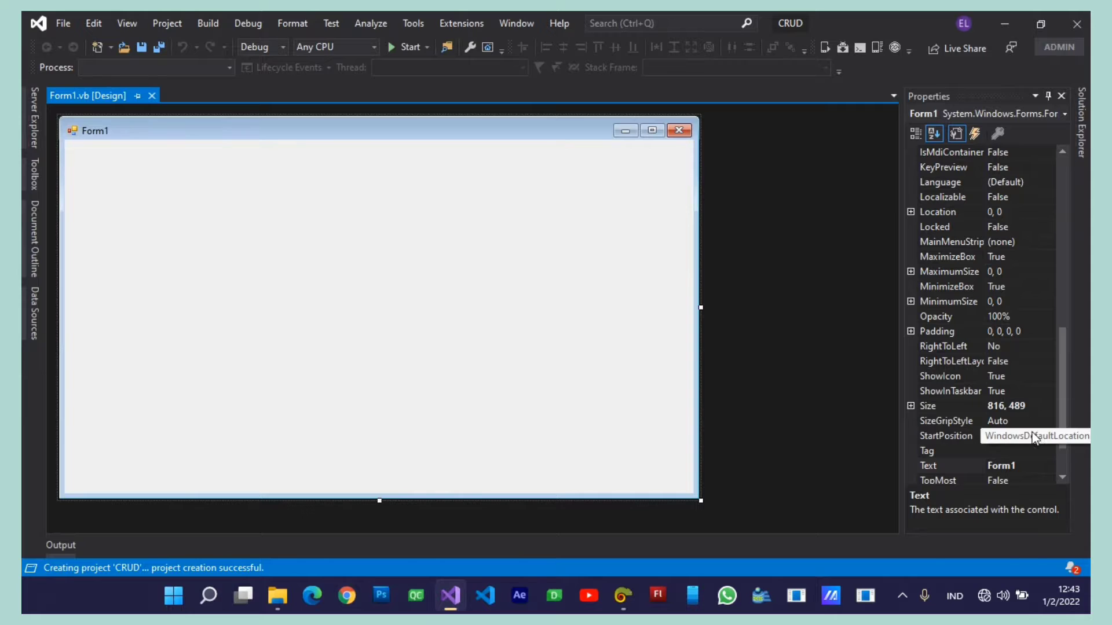
Set the form's StartPosition to CenterScreen and its FormBorderStyle to None
left_click(1047, 436)
left_click(1049, 437)
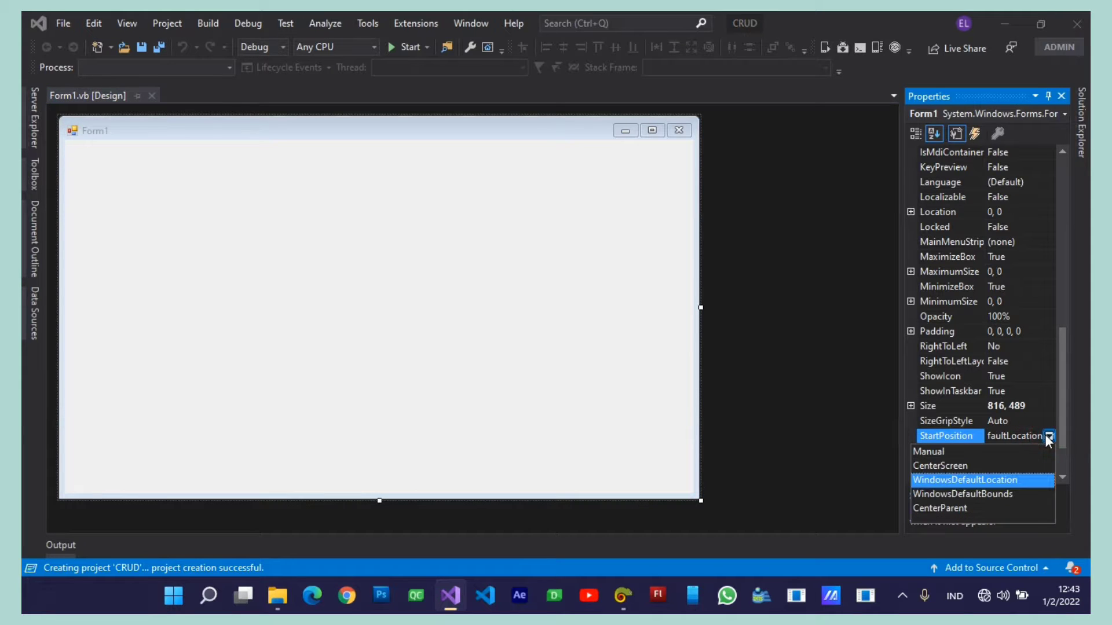
left_click(944, 463)
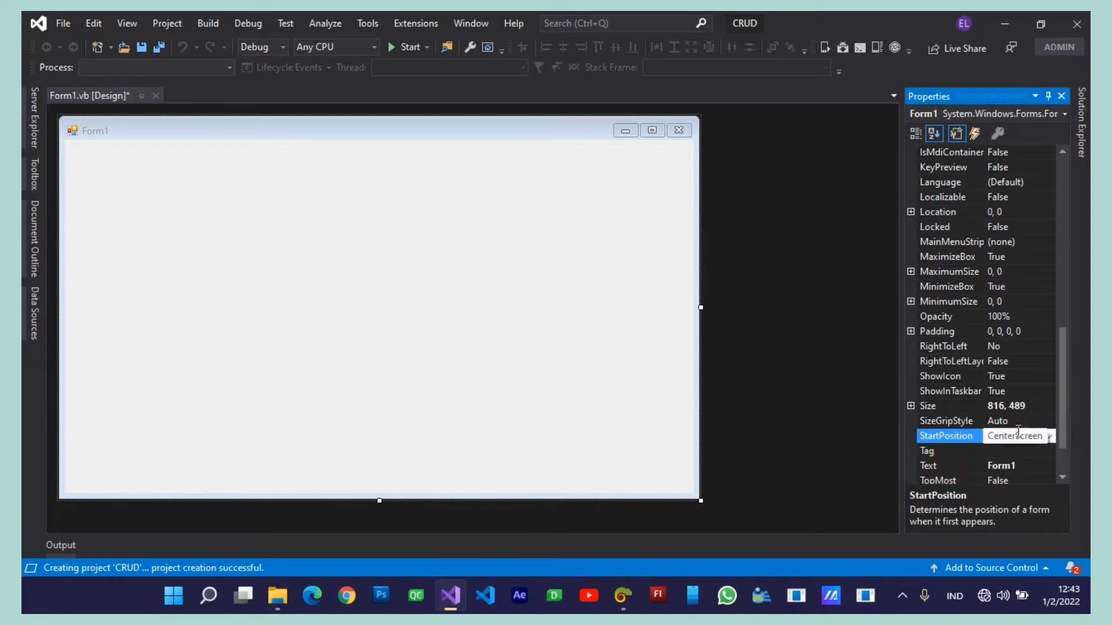
left_click_drag(1062, 371, 1058, 284)
left_click(1017, 320)
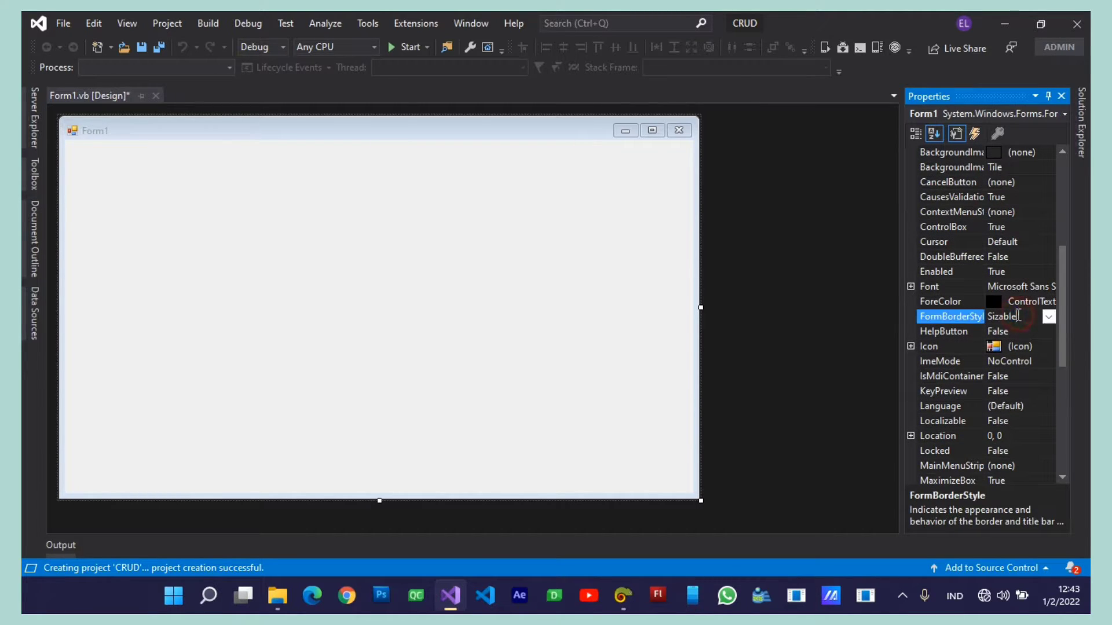
left_click(1048, 317)
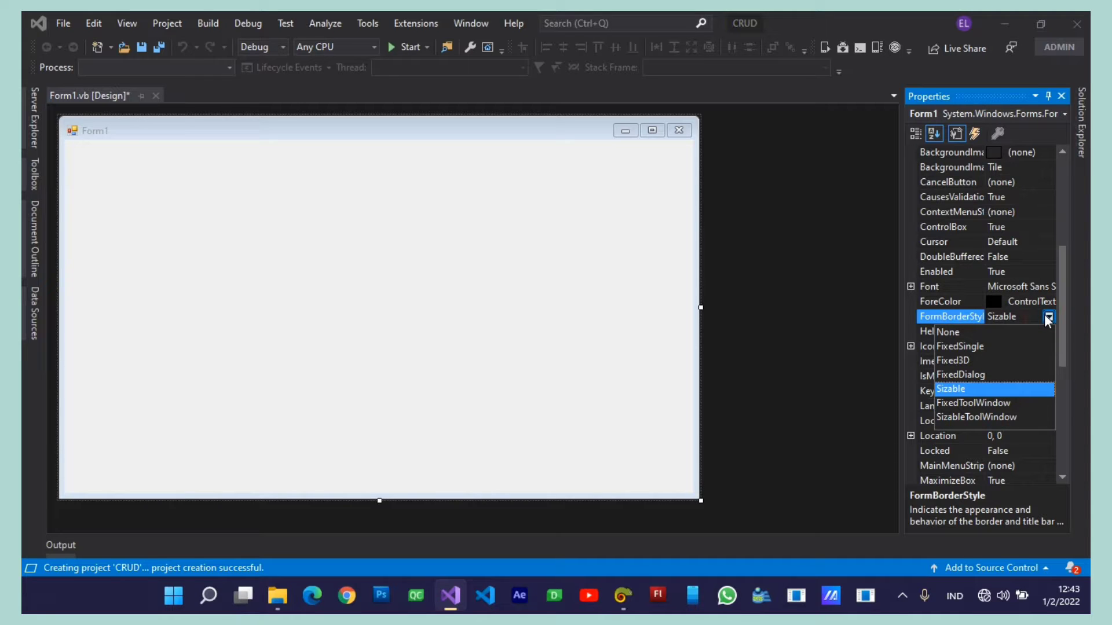
left_click(975, 330)
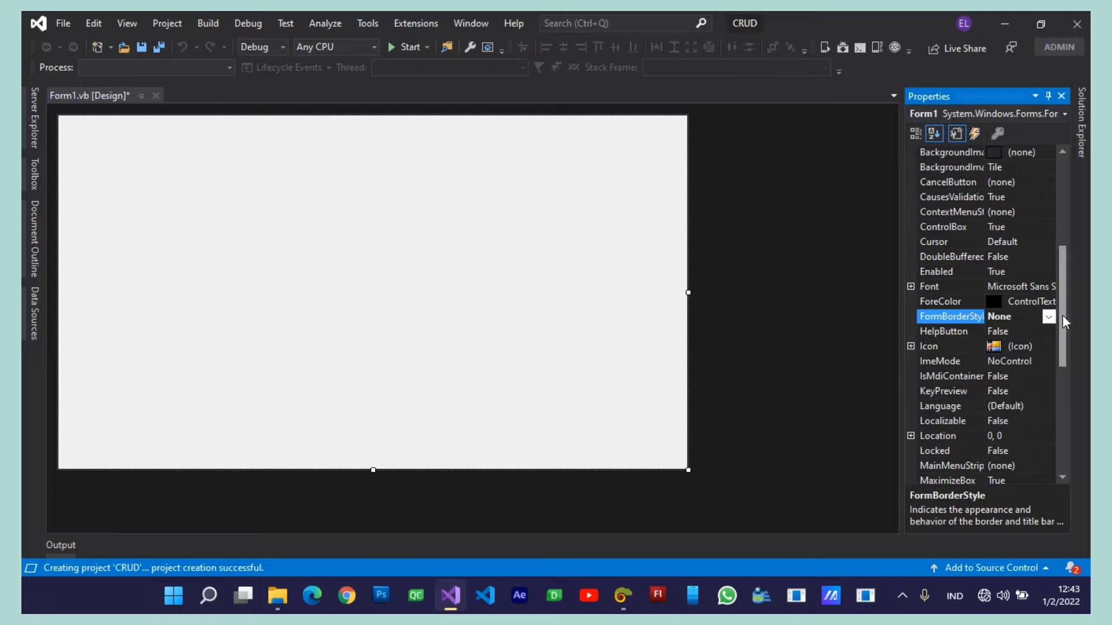
Set the form's size to 999, 575 and save the form
left_click_drag(1062, 322, 1062, 423)
left_click(1035, 346)
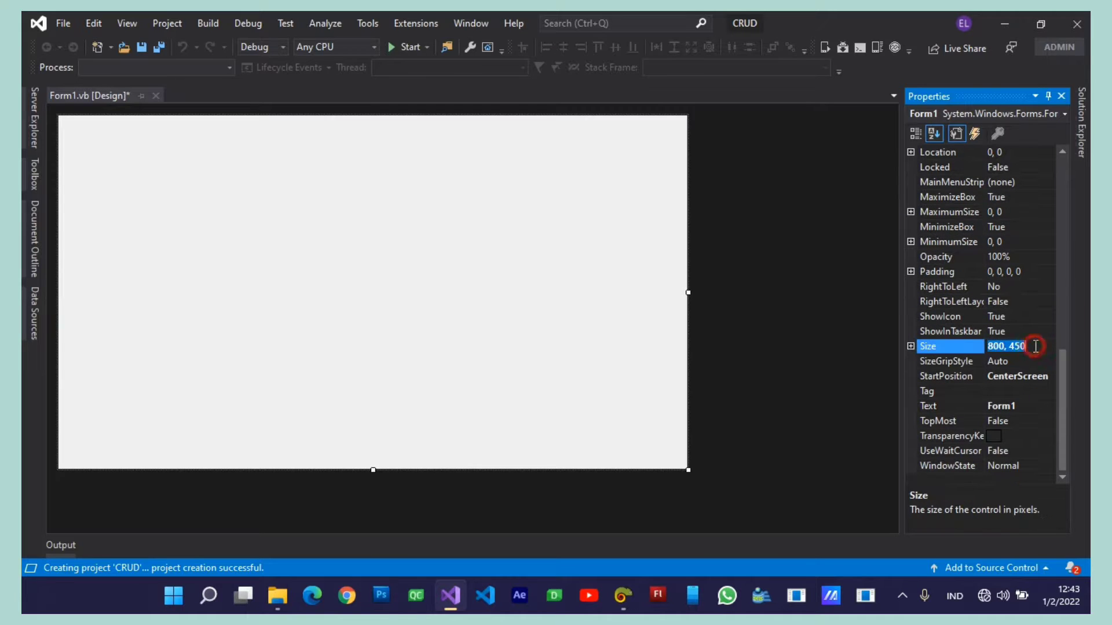
type("999")
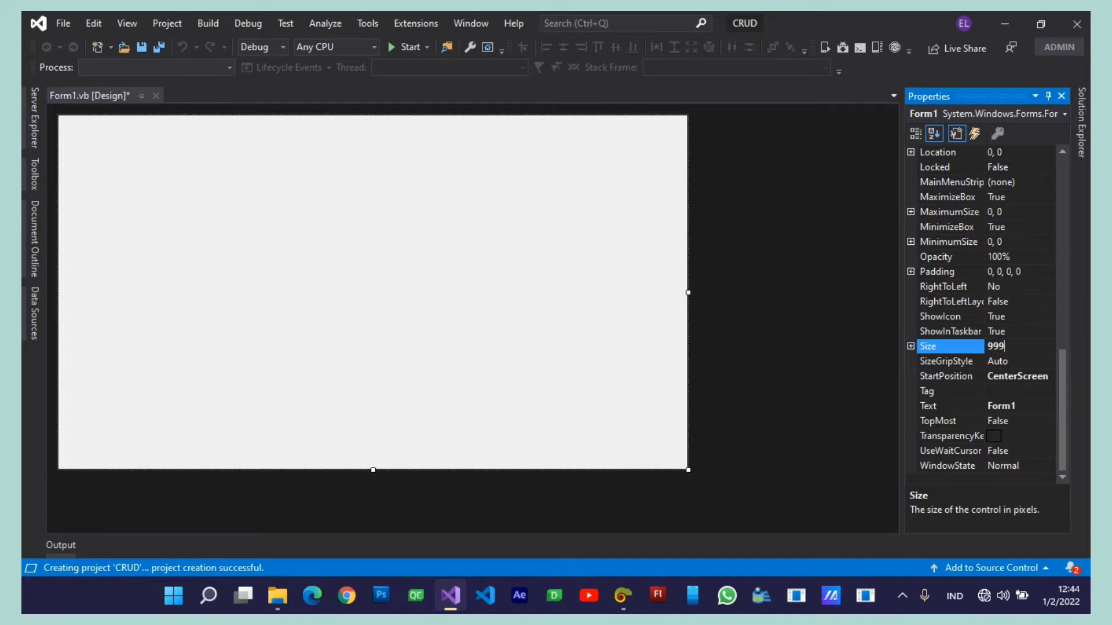
type(",575")
key("Return")
left_click(619, 342)
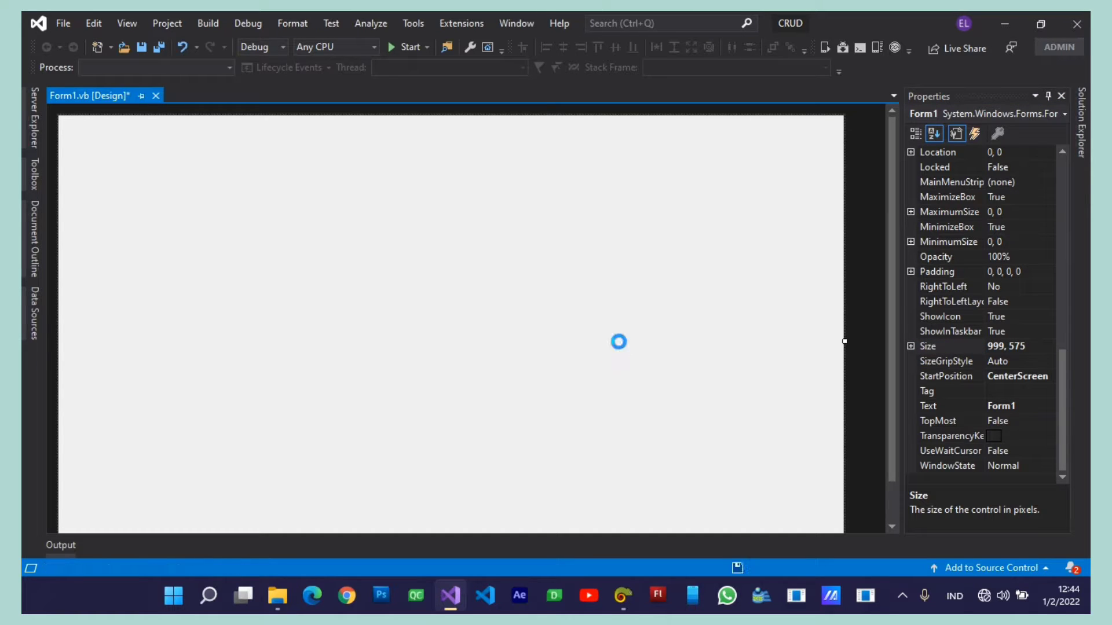
key("ctrl+s")
left_click(714, 362)
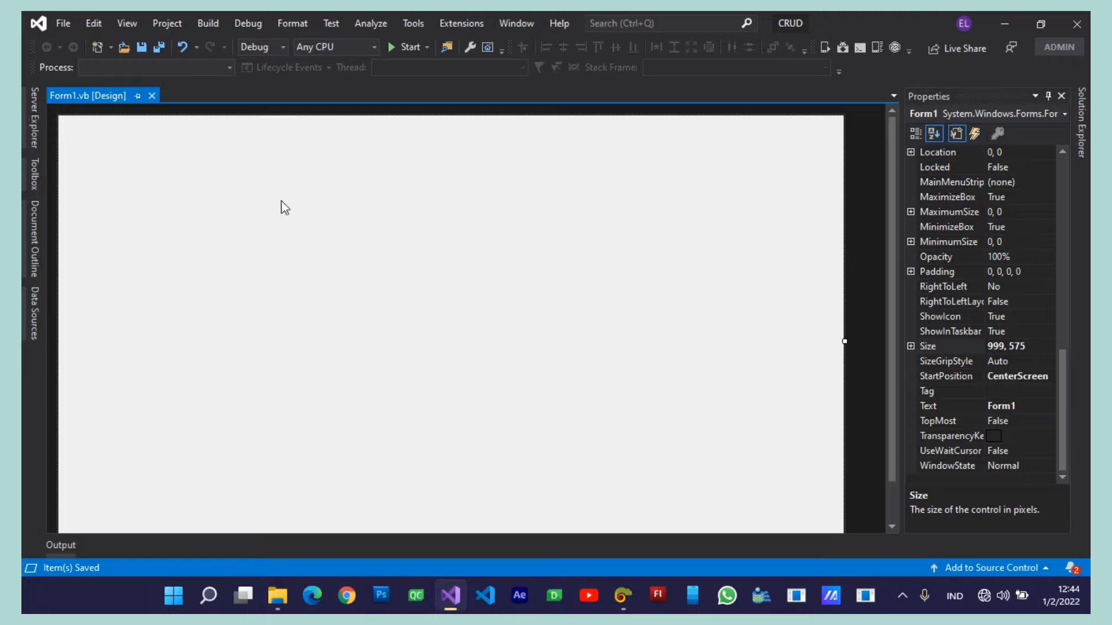
Find the Panel control by searching for "pan" and place a panel on the form at about 613, 163
left_click(35, 175)
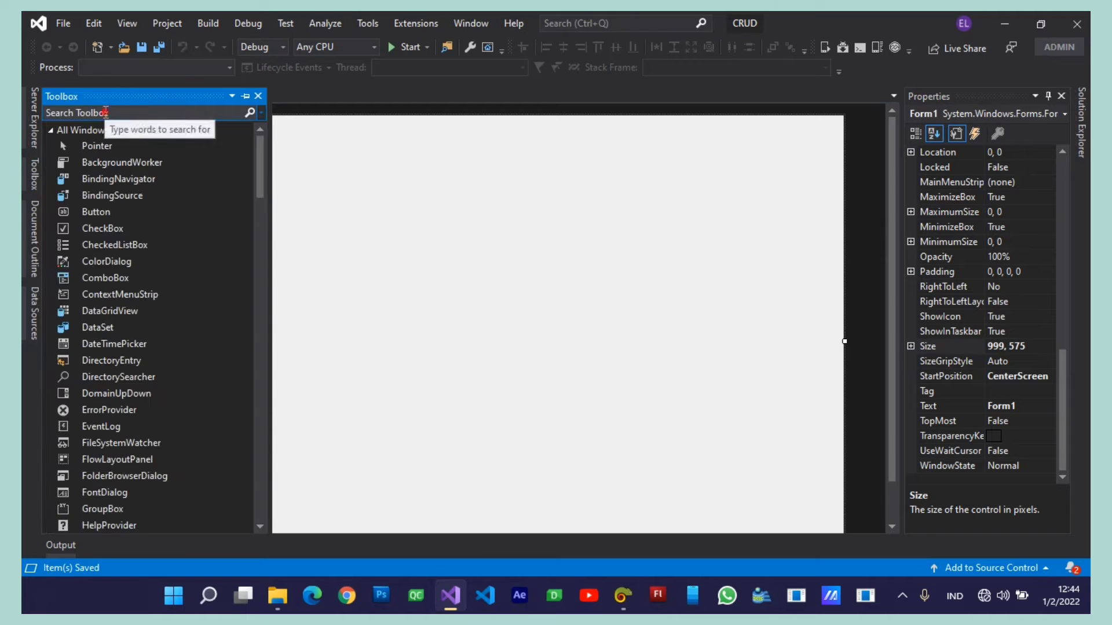
left_click(107, 113)
type("pan")
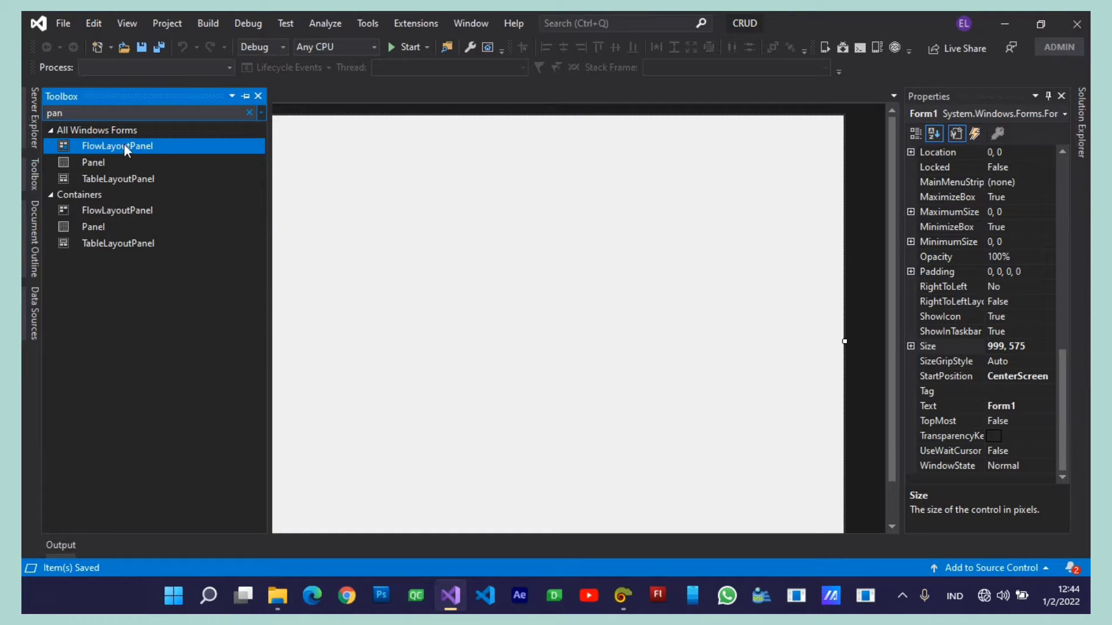
left_click(129, 164)
left_click(539, 243)
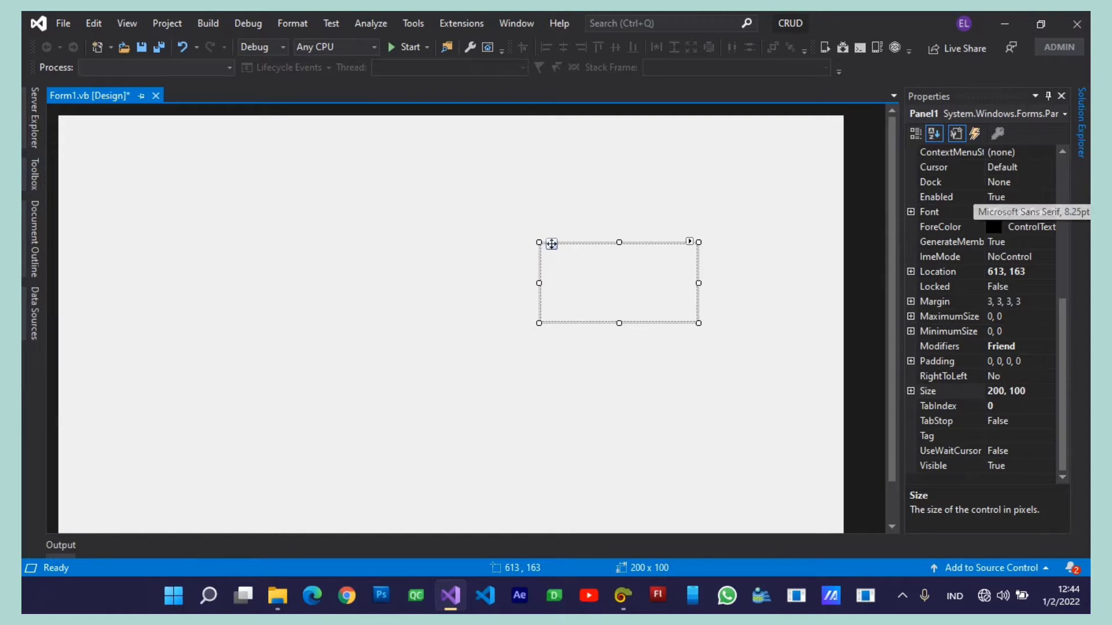
Set the new panel's Dock property to Fill so it covers the whole form, and save
left_click(1037, 182)
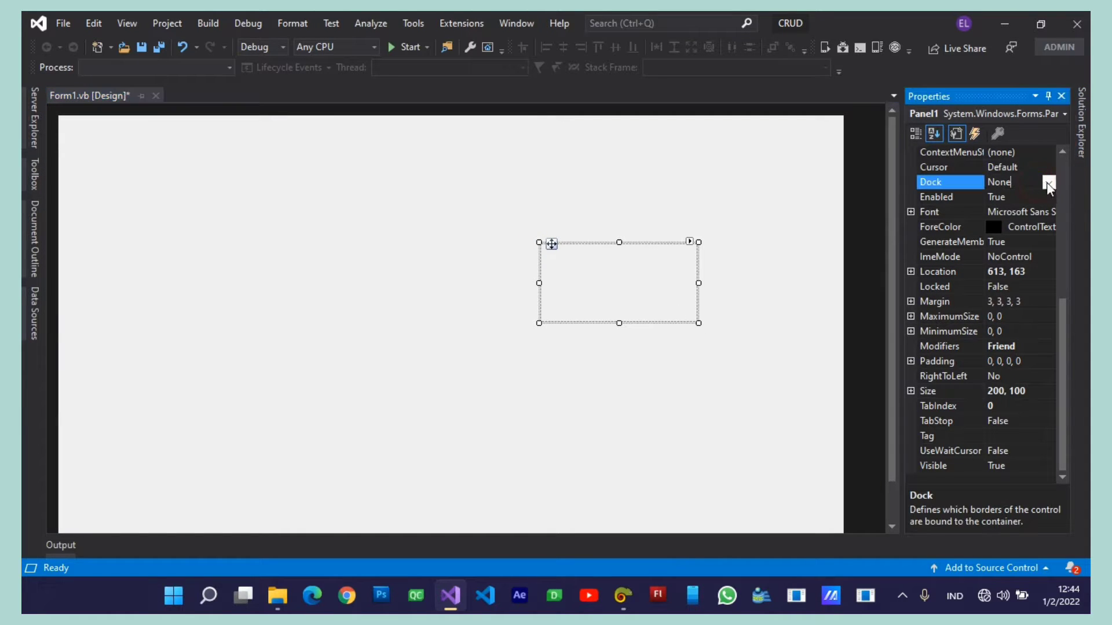
left_click(1048, 182)
left_click(1020, 227)
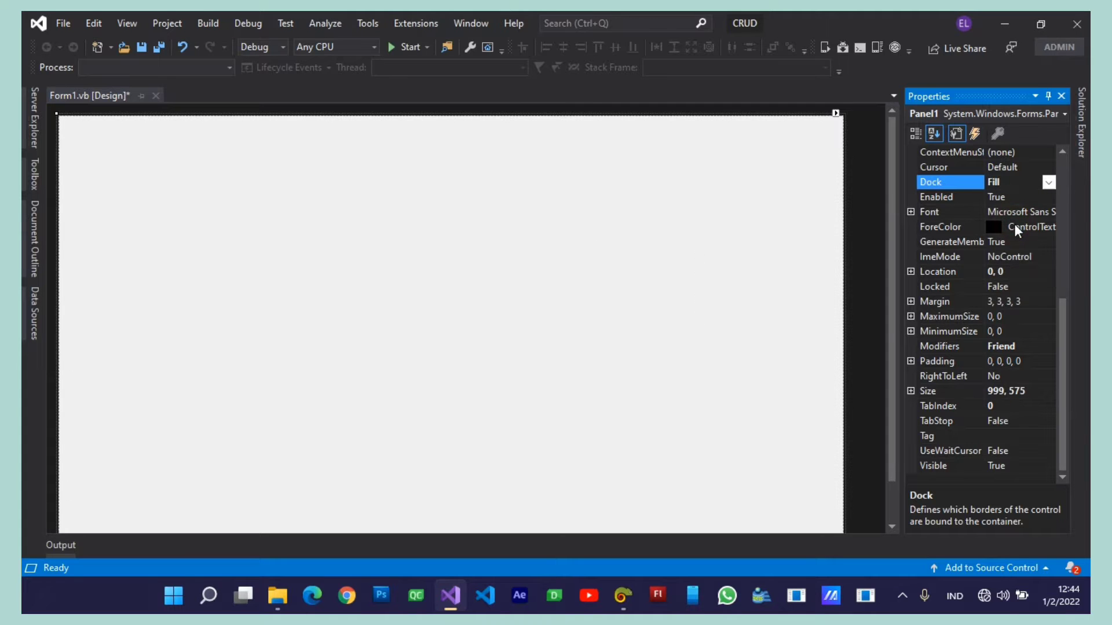
left_click(647, 320)
key("ctrl+s")
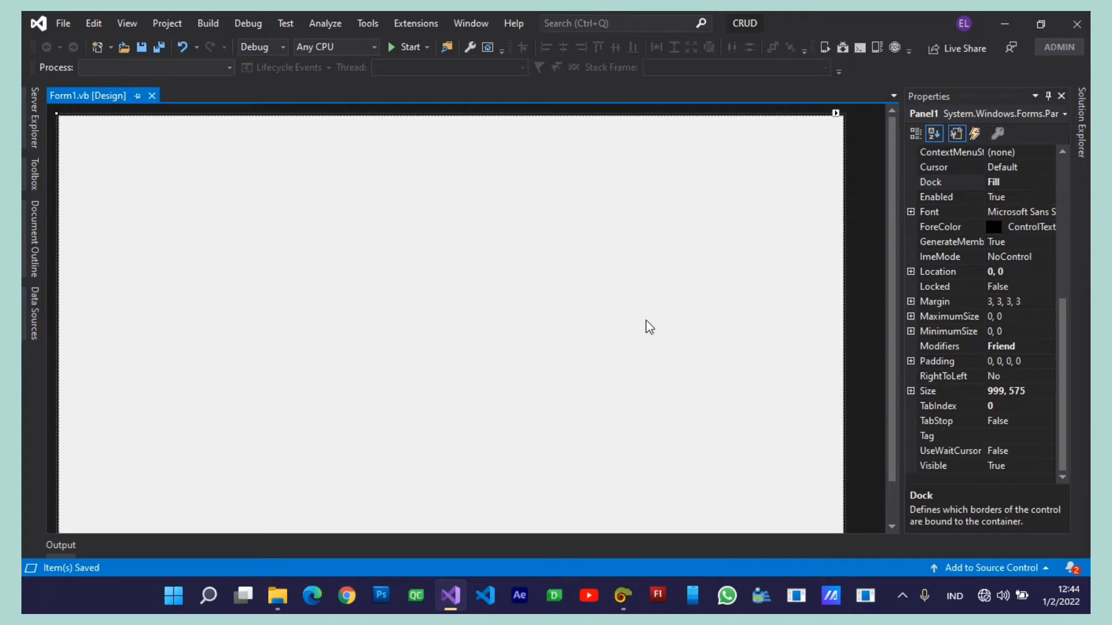
Add a second panel inside the form-filling panel and set its Dock property to Right
left_click(24, 168)
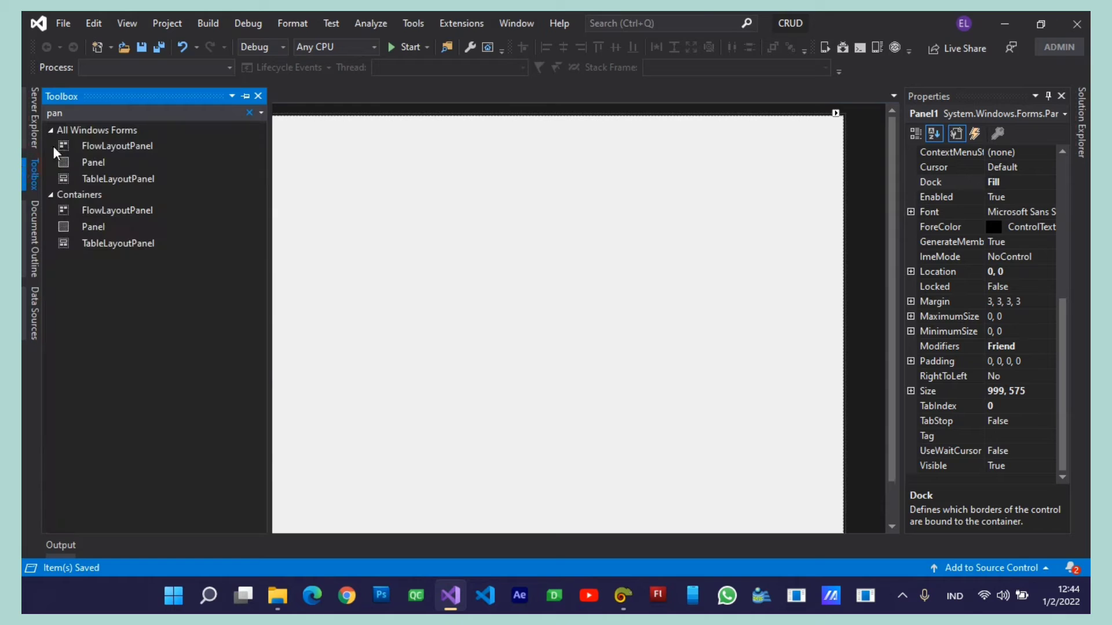
left_click(93, 162)
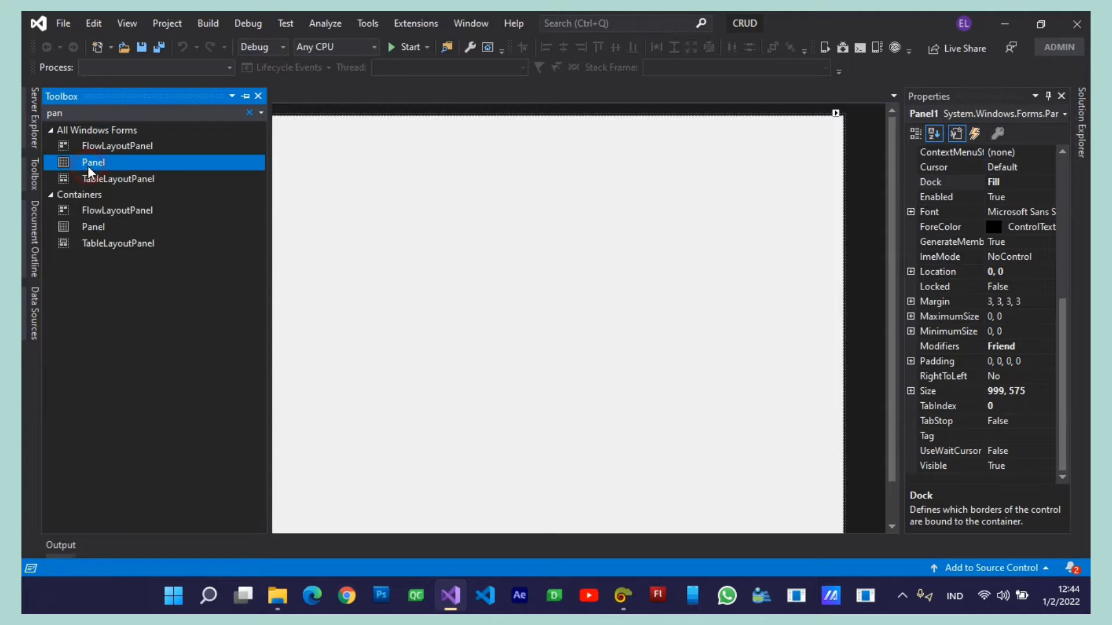
left_click(481, 248)
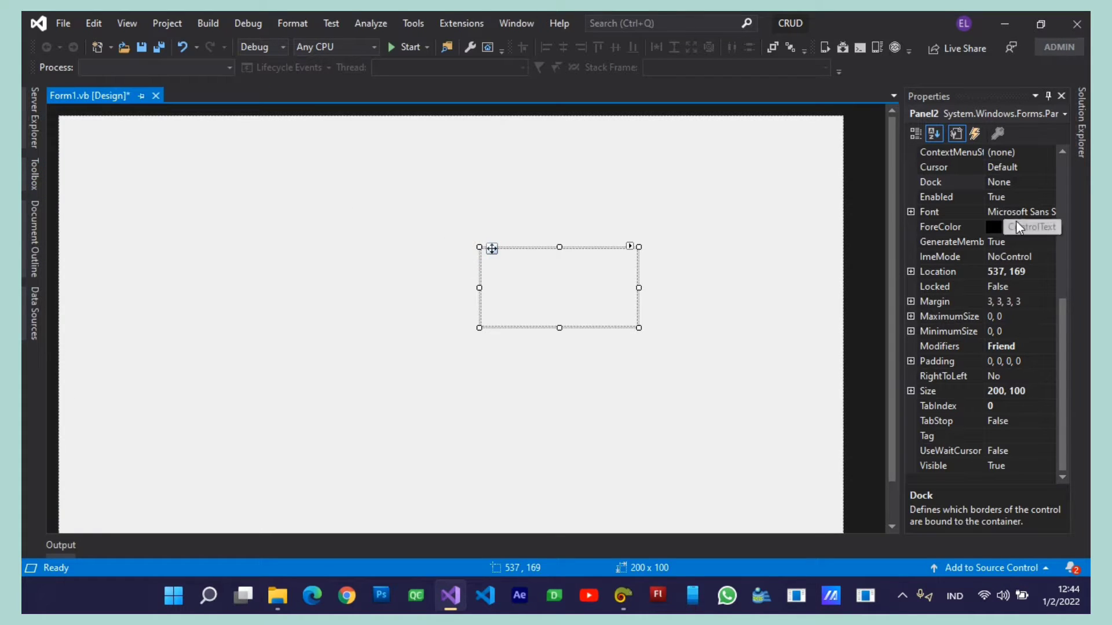
left_click(1033, 182)
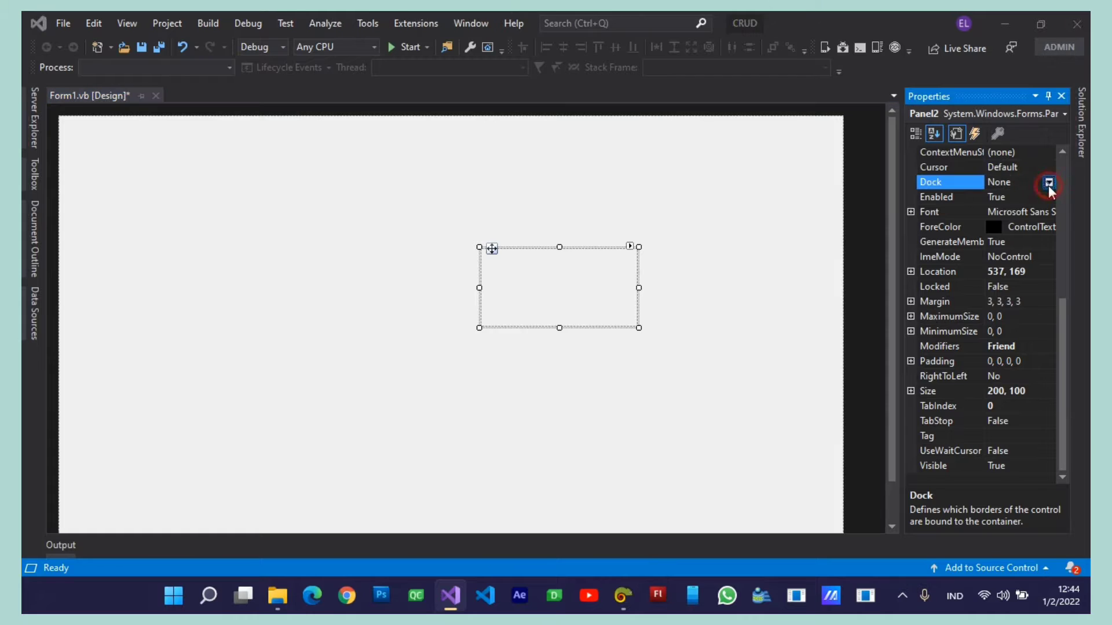
left_click(1049, 183)
left_click(1043, 224)
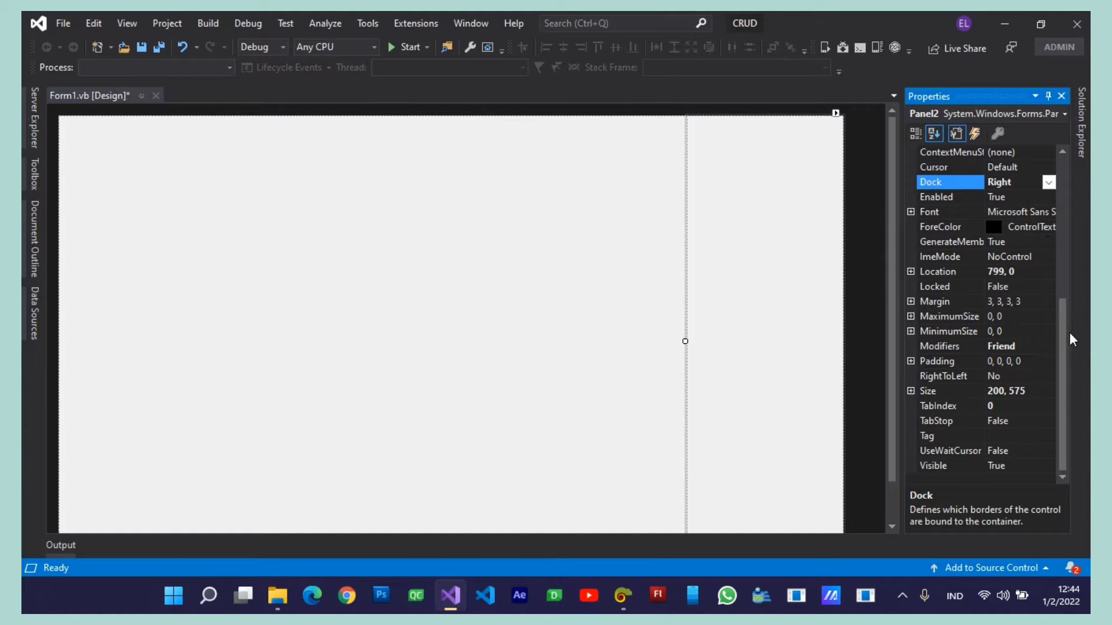
Set the right-docked panel's width to 420 and save the form
left_click(1002, 392)
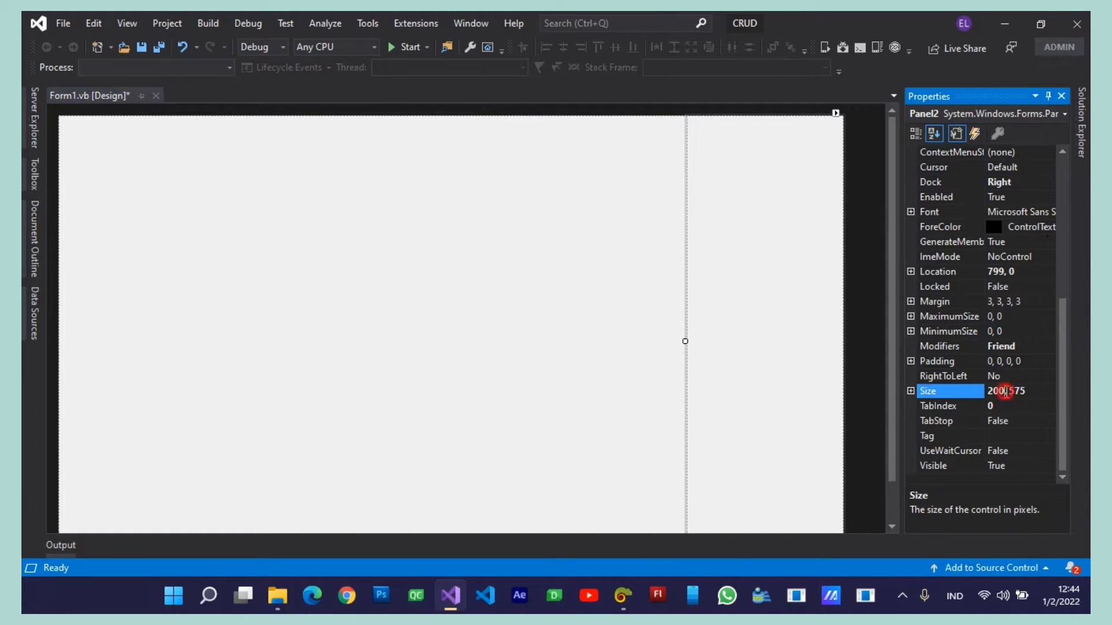
key("BackSpace")
key("BackSpace")
key("BackSpace")
type("420")
key("Return")
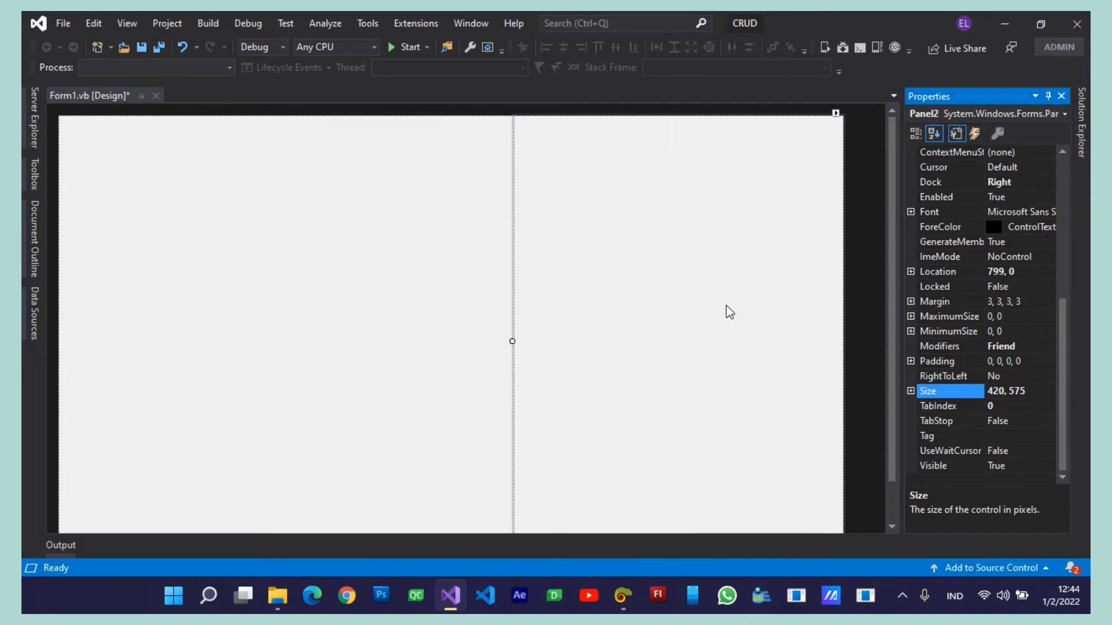
left_click(660, 289)
key("ctrl+s")
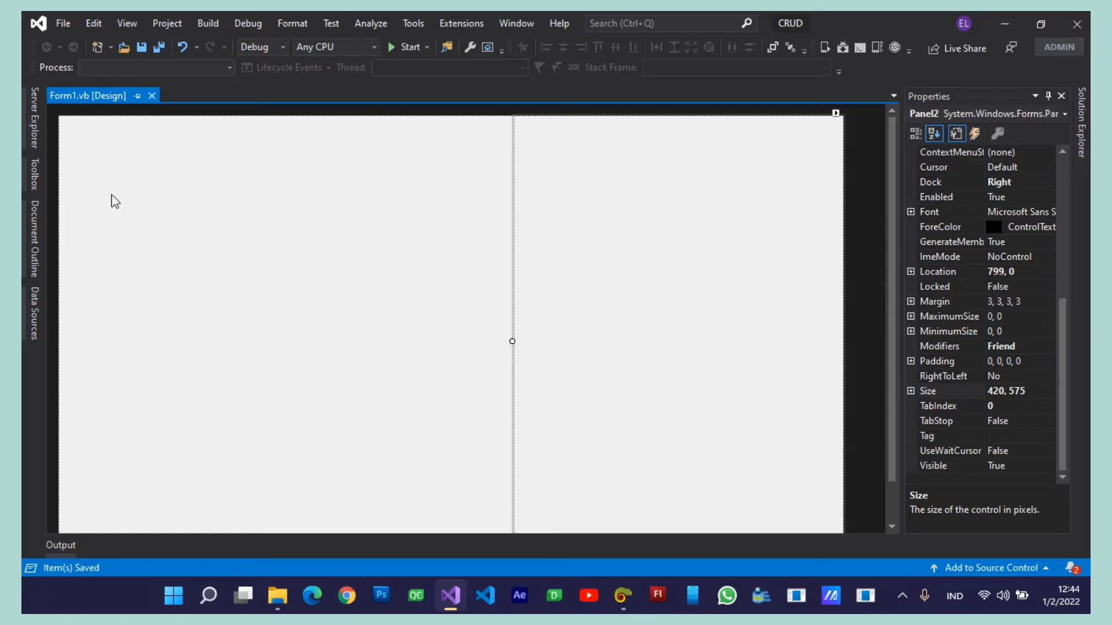
Place a third panel inside the form-filling panel at about 428, 199
left_click(34, 176)
left_click(92, 162)
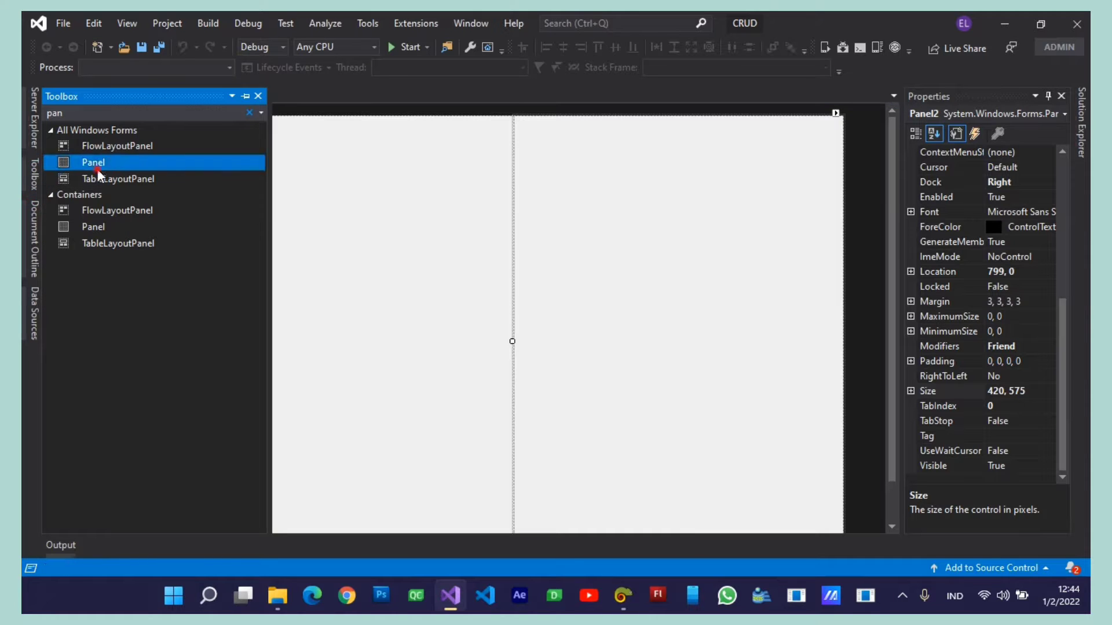
left_click(393, 271)
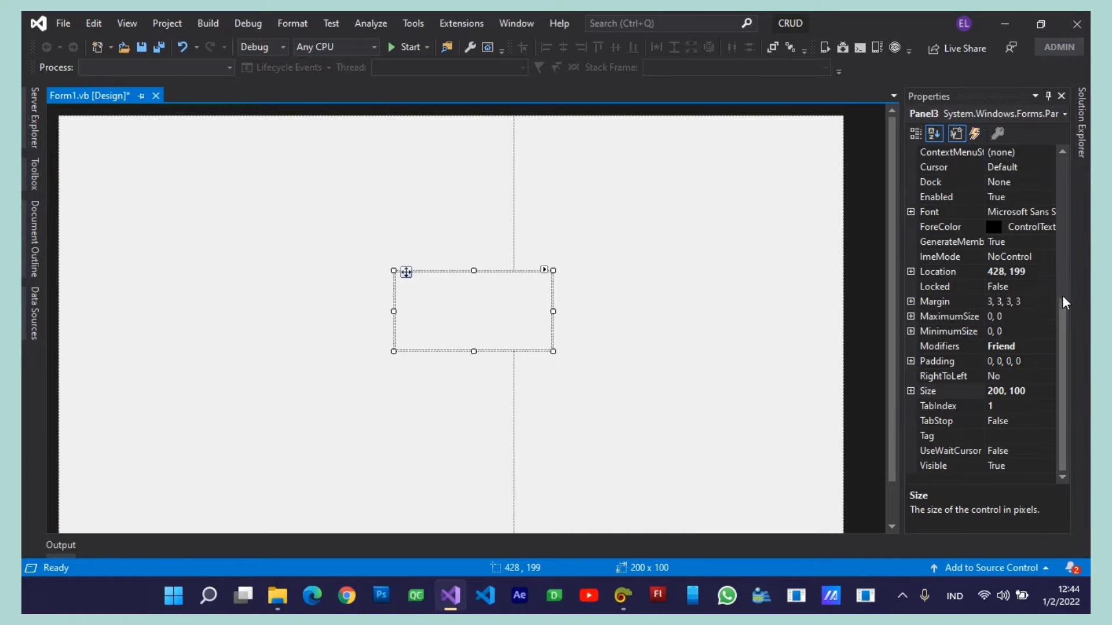
Set the third panel's Dock property to Fill so it takes the area beside the right-docked panel, and save
left_click(1061, 314)
scroll(1061, 307, "up", 1)
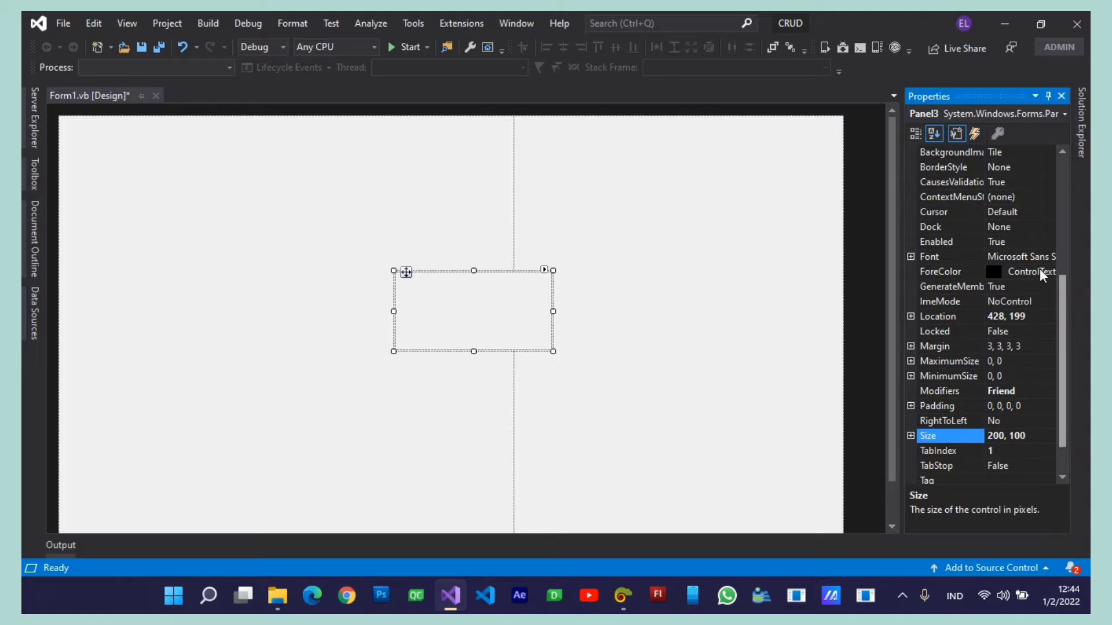
left_click(1025, 227)
left_click(1049, 227)
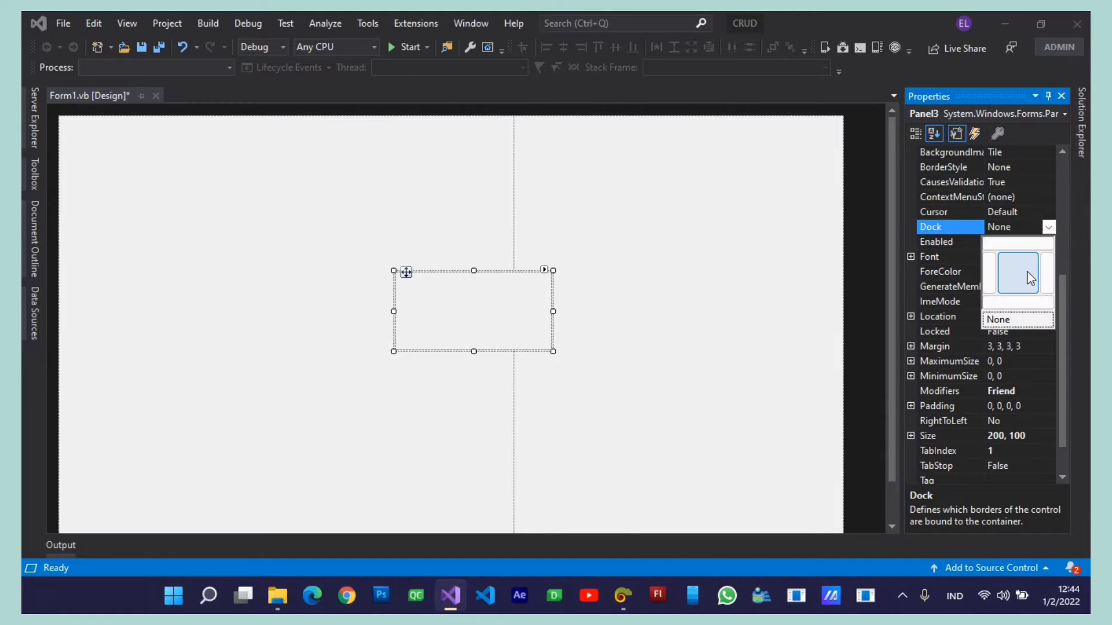
left_click(1026, 271)
left_click(718, 252)
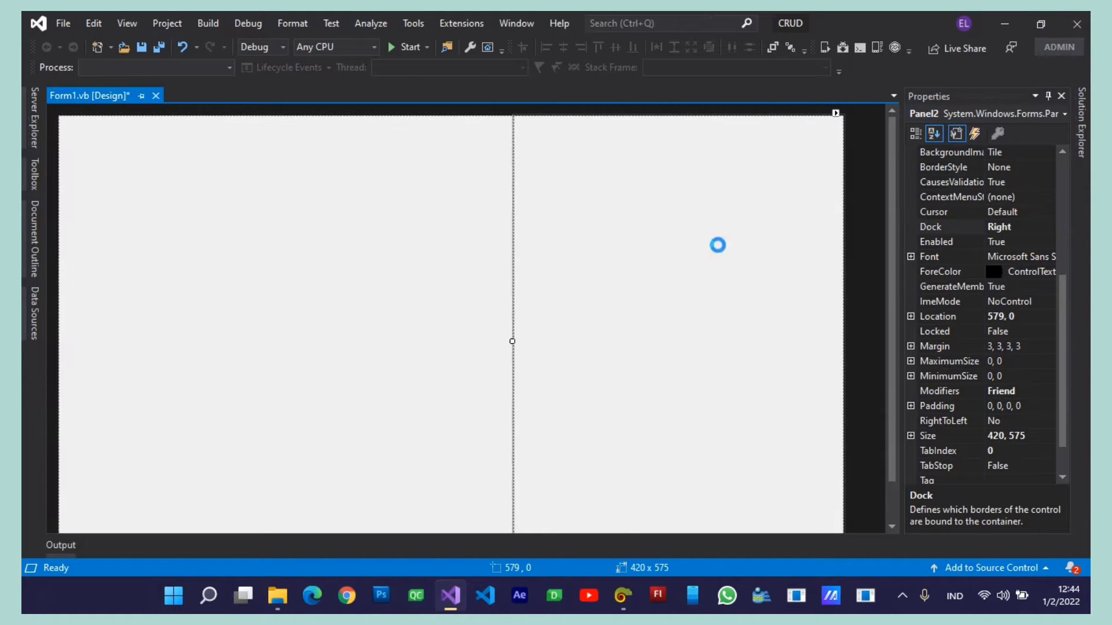
key("ctrl+s")
Find the PictureBox control by searching for "pic" and place one in the right-docked panel at about 167, 143
left_click(35, 174)
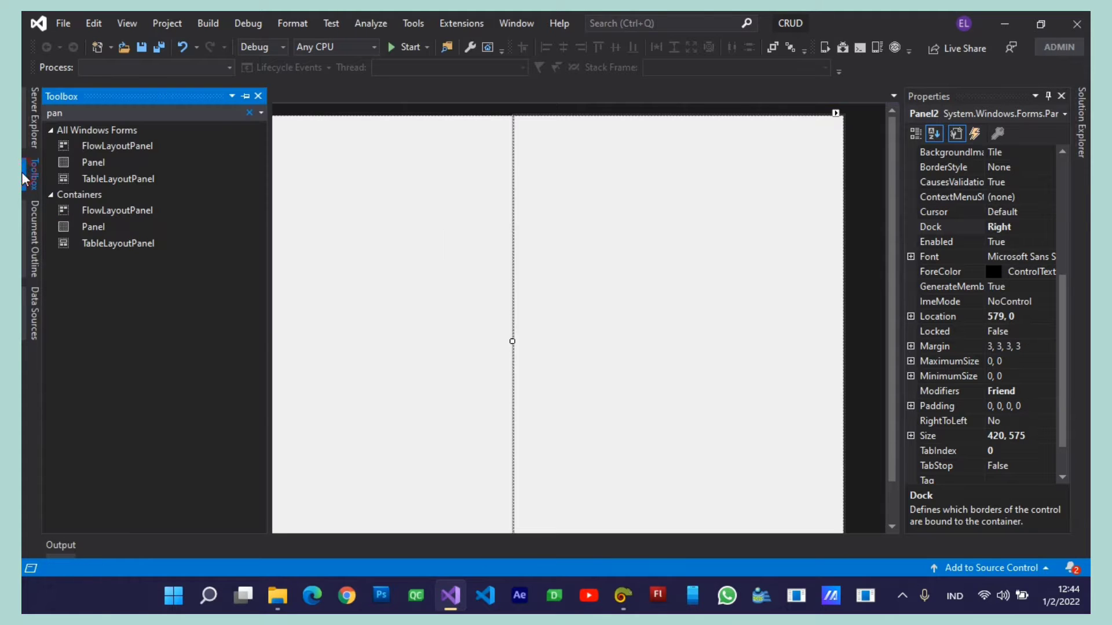
left_click(101, 112)
key("ctrl+a")
type("pic")
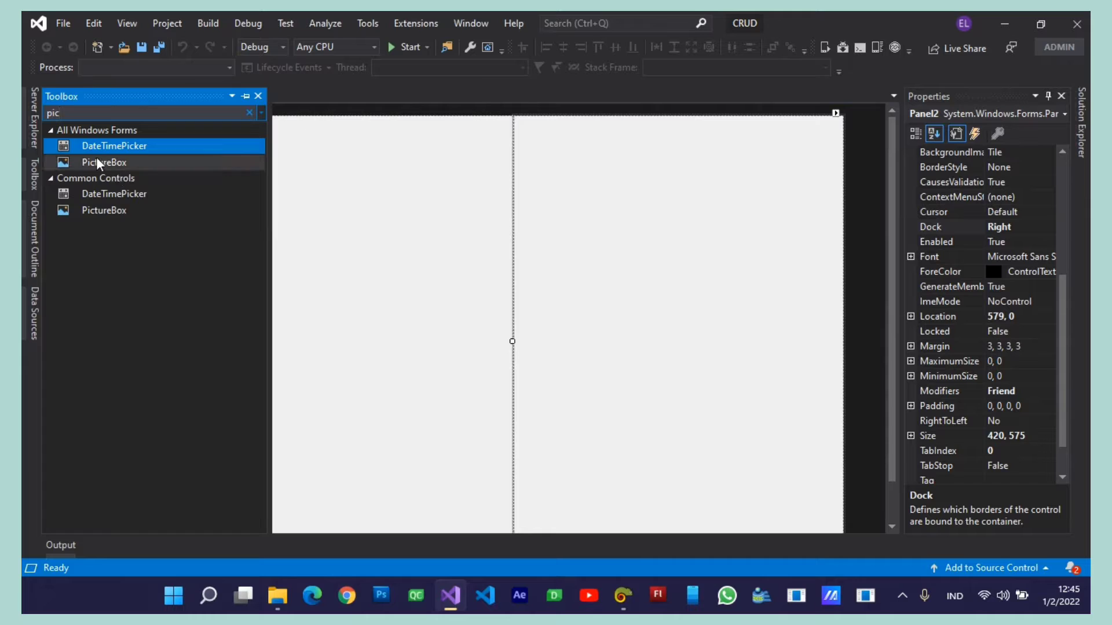
left_click(95, 163)
left_click(641, 226)
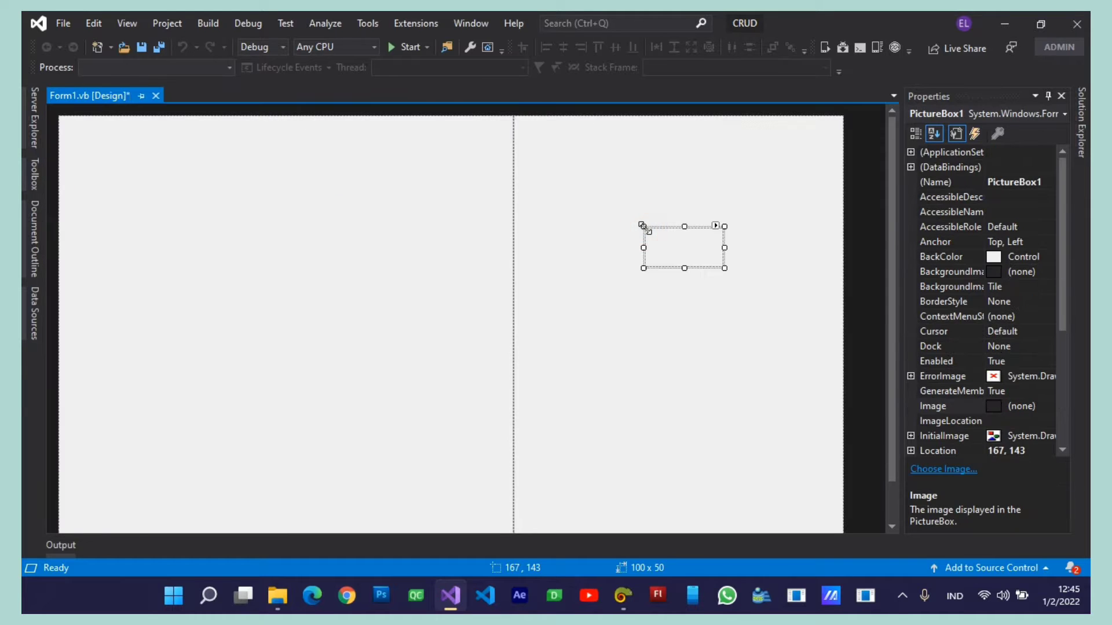
Set the picture box's Dock property to Fill so it covers the right-docked panel
left_click(1020, 346)
left_click(1049, 346)
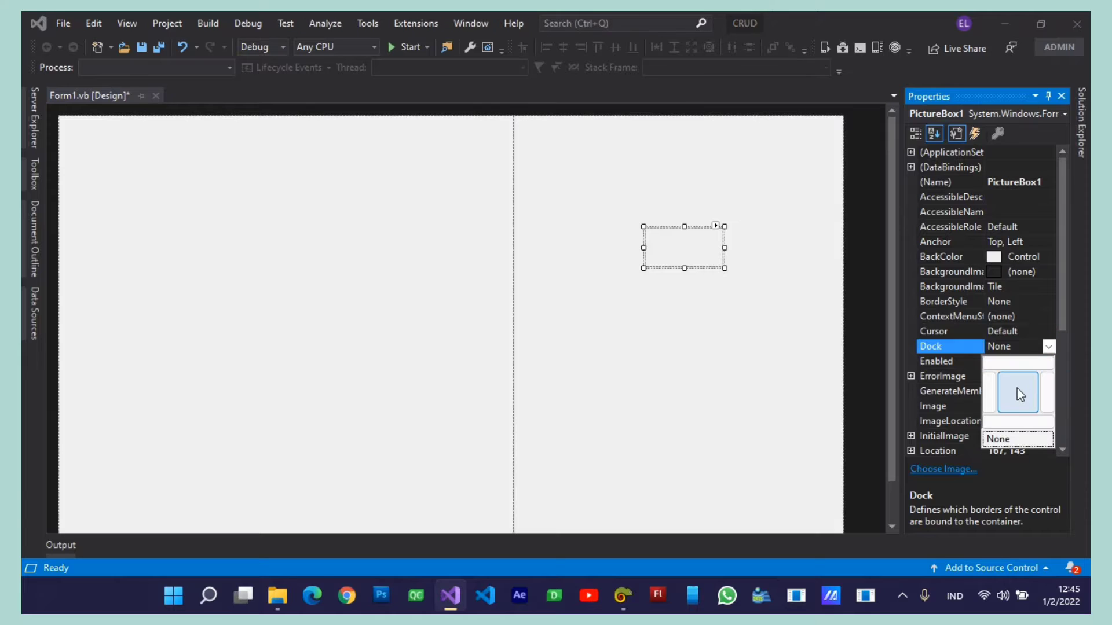
left_click(1017, 388)
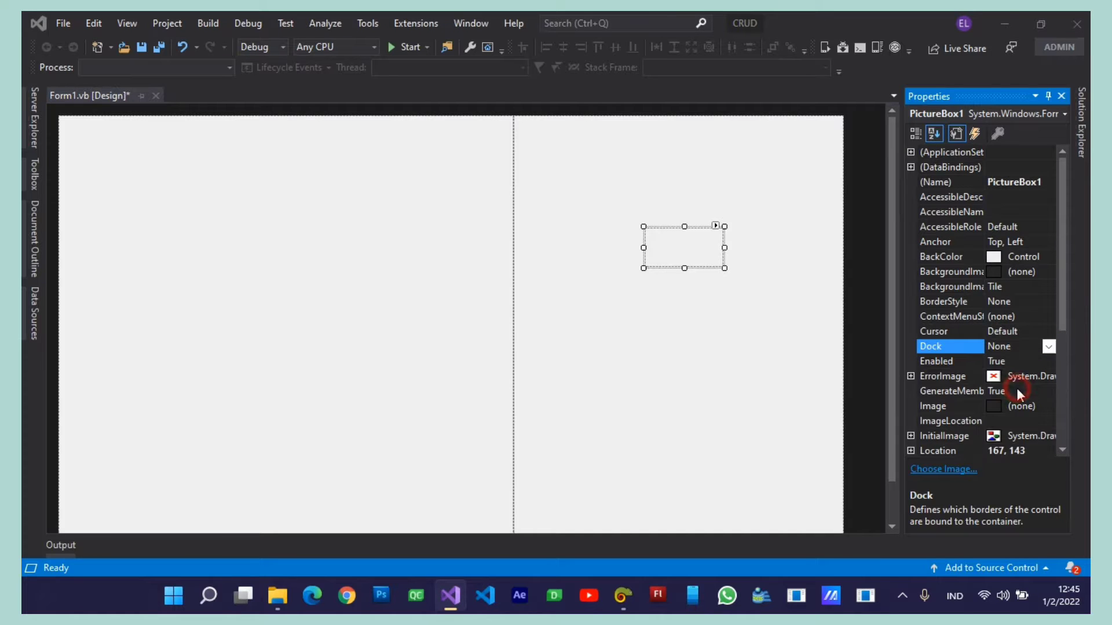
Set the picture box's size mode to Zoom and save the form
left_click(836, 113)
left_click(1008, 155)
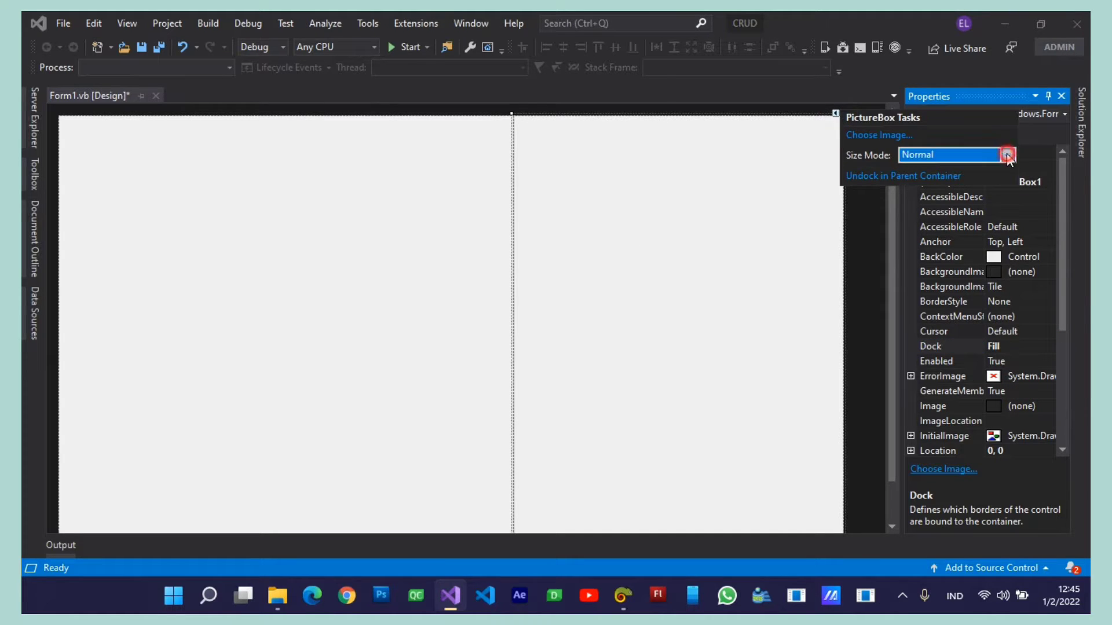
left_click(921, 224)
left_click(679, 276)
key("ctrl+s")
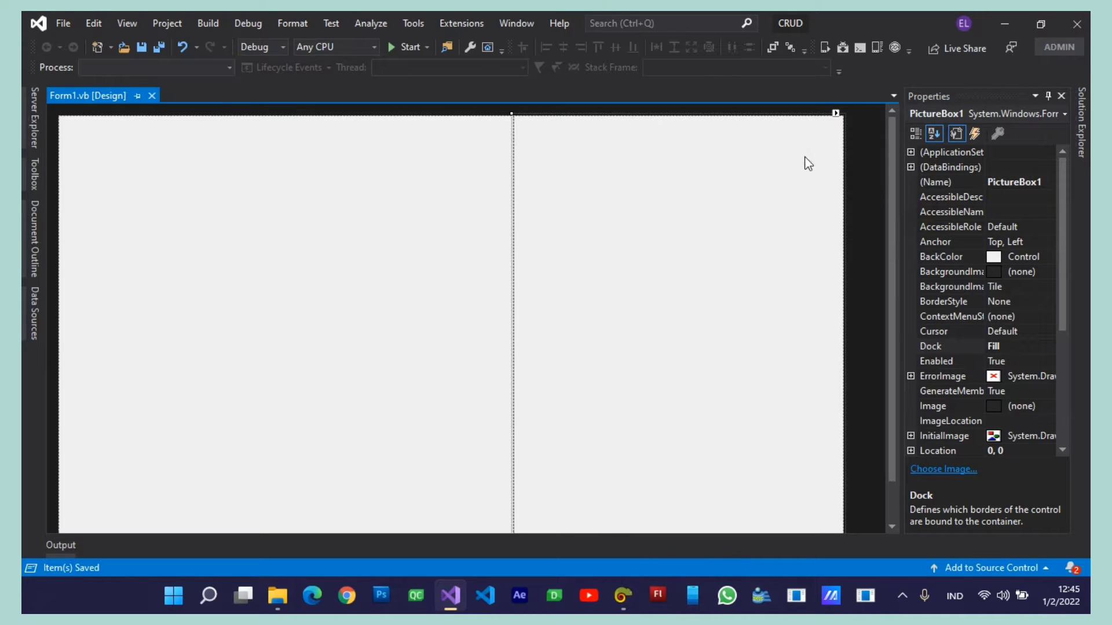
Open NuGet package management for the solution and search the online packages for "Bunifu"
left_click(411, 22)
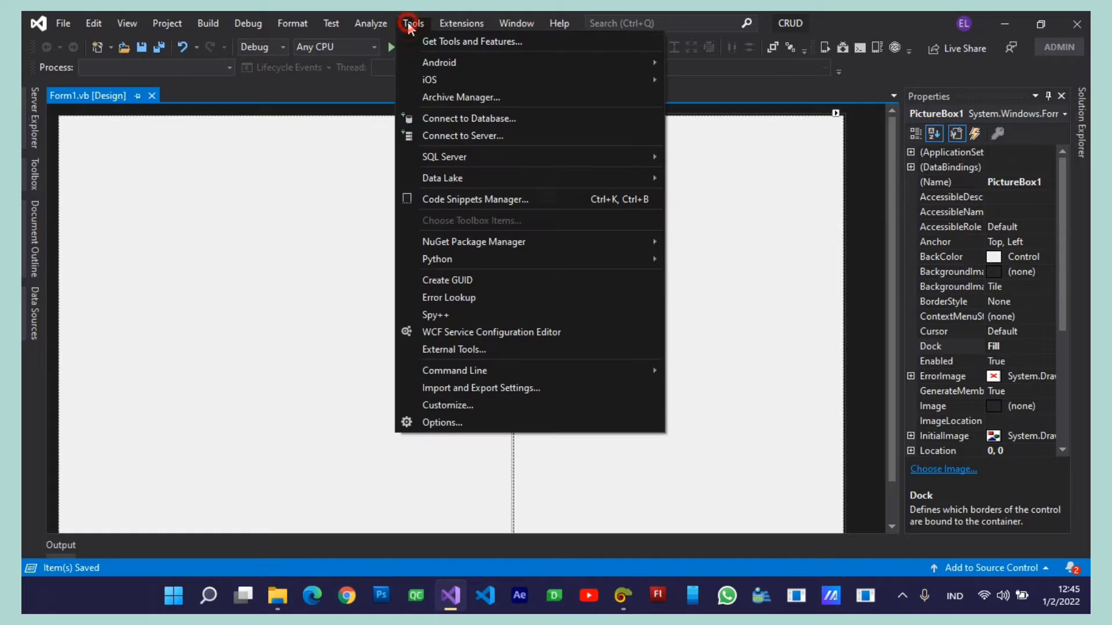
mouse_move(447, 243)
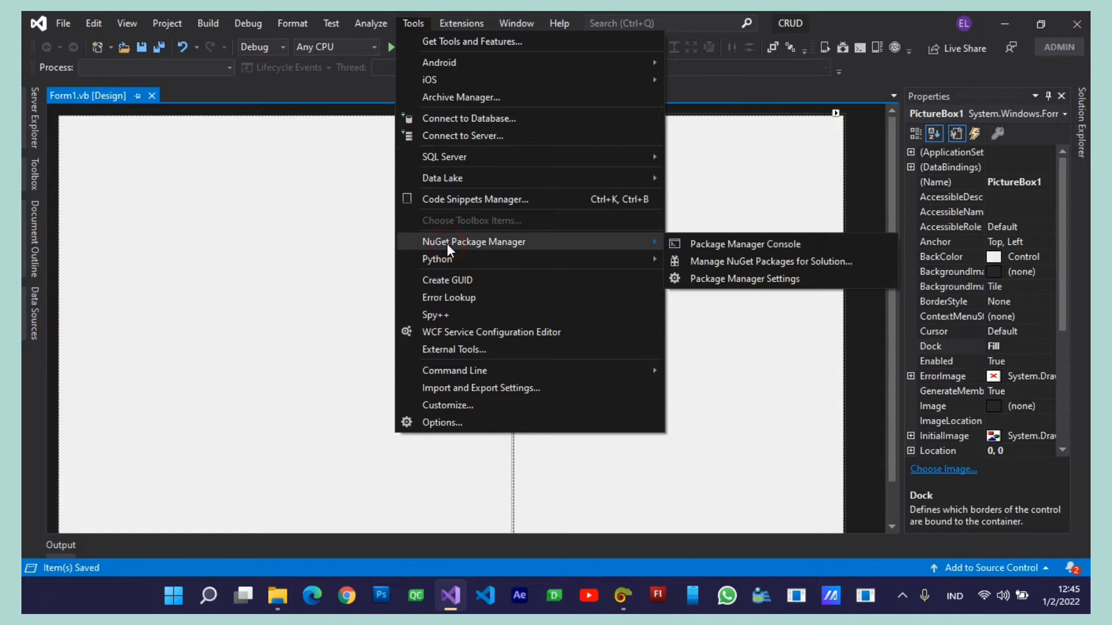
left_click(722, 262)
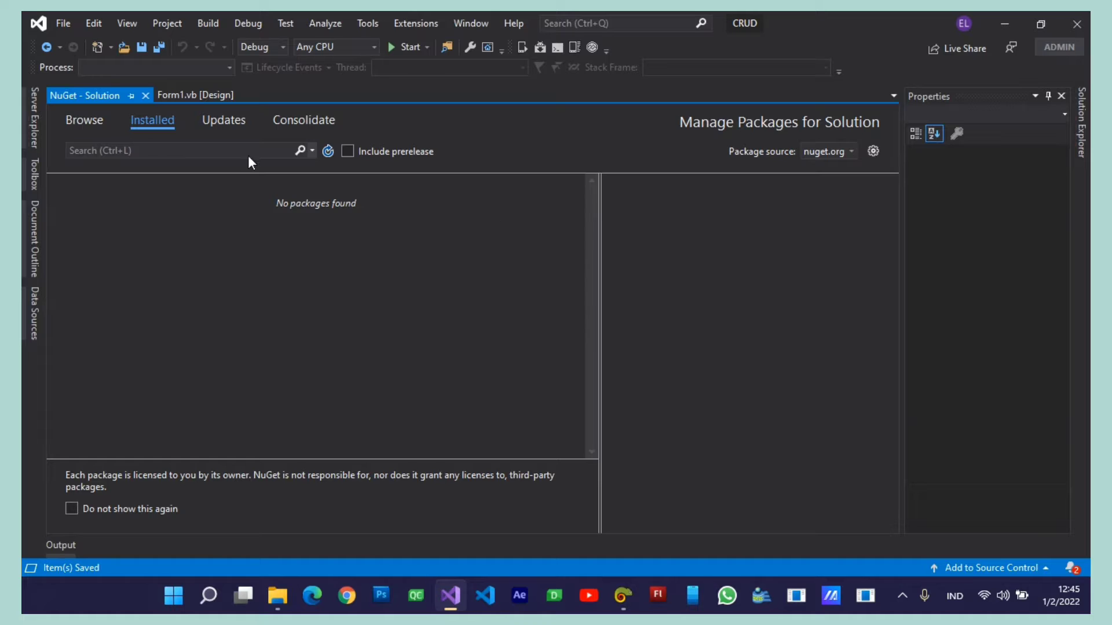
left_click(71, 119)
left_click(128, 152)
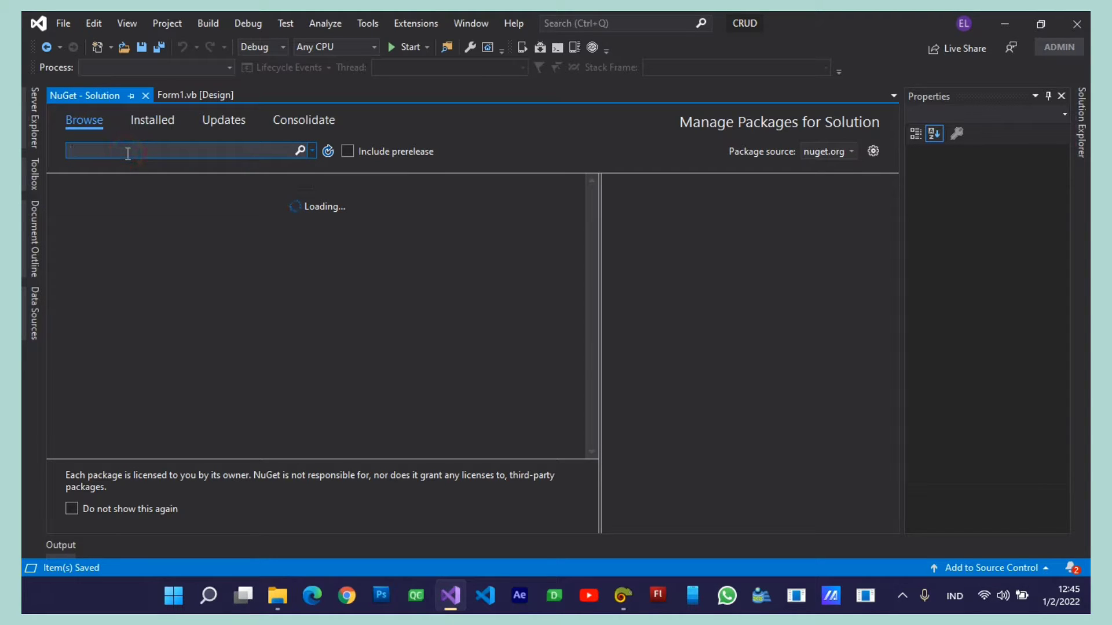
type("Bunifu")
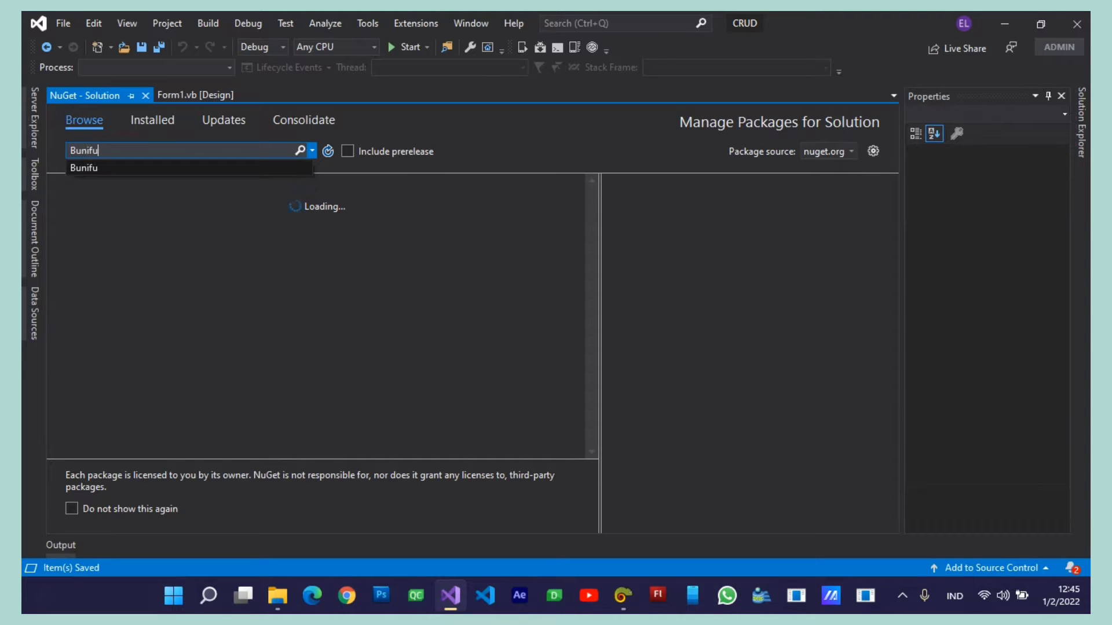
key("Return")
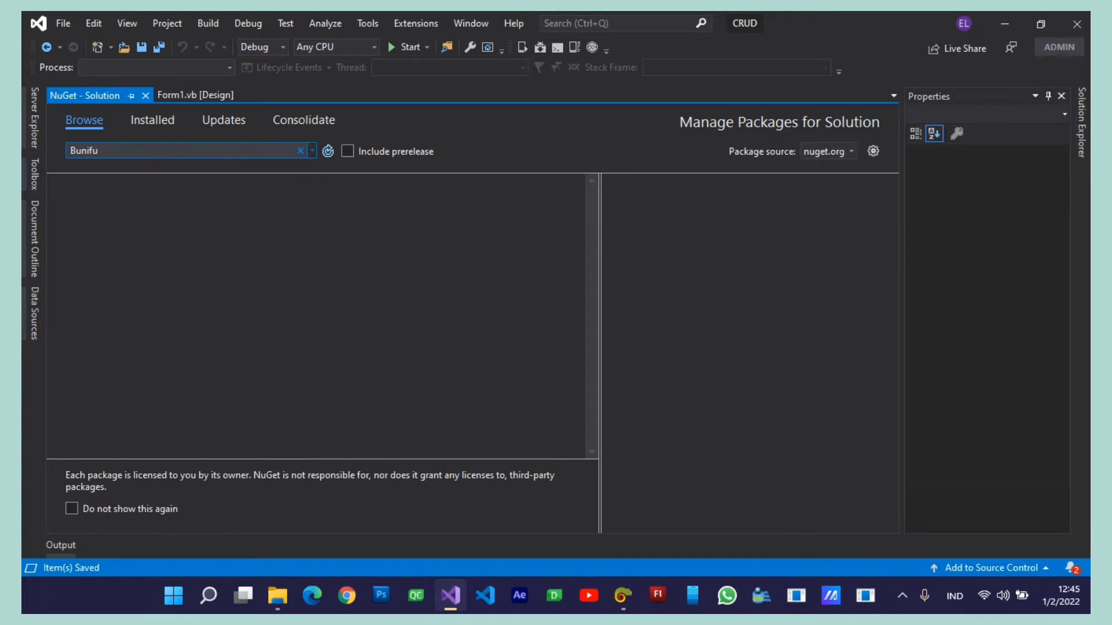
Install Bunifu.UI.WinForms 5.3.0 in the CRUD project and accept its license terms
left_click(203, 225)
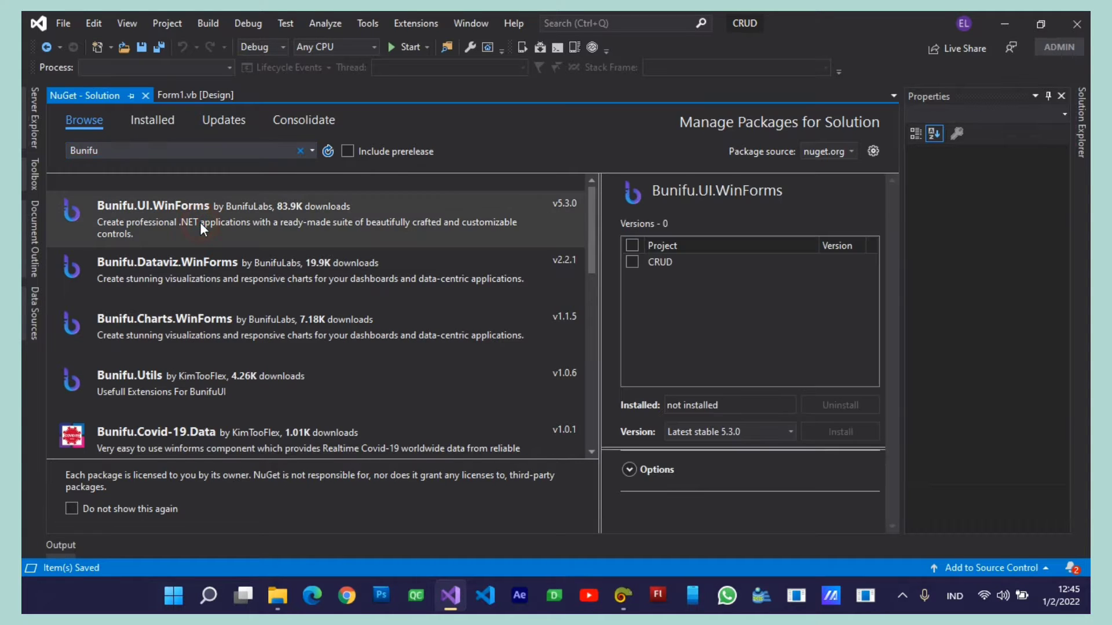
left_click(631, 246)
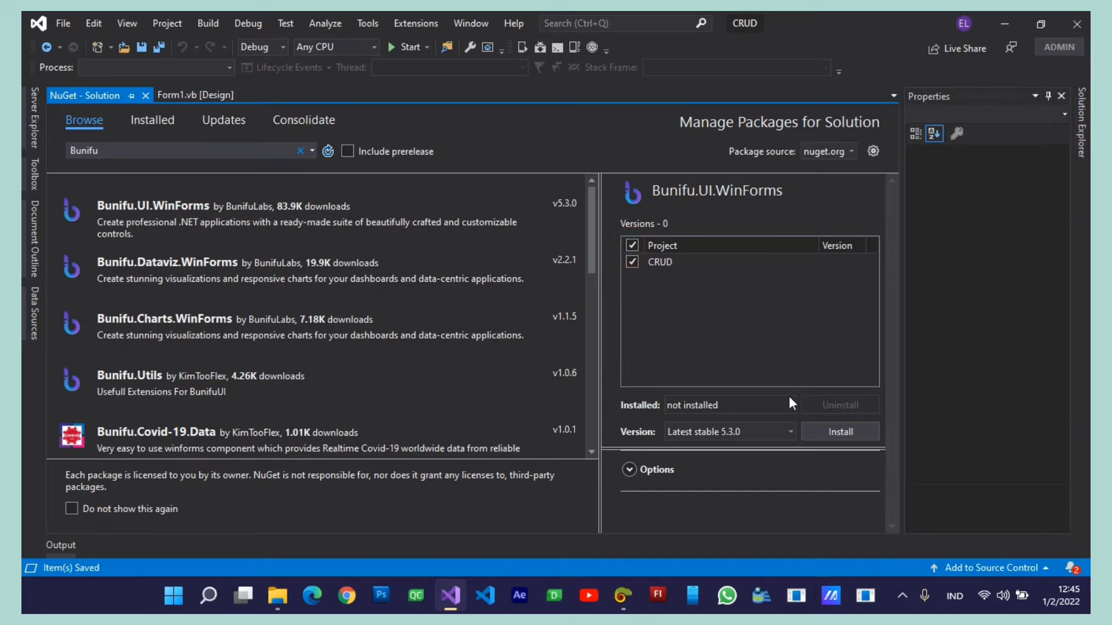
left_click(818, 431)
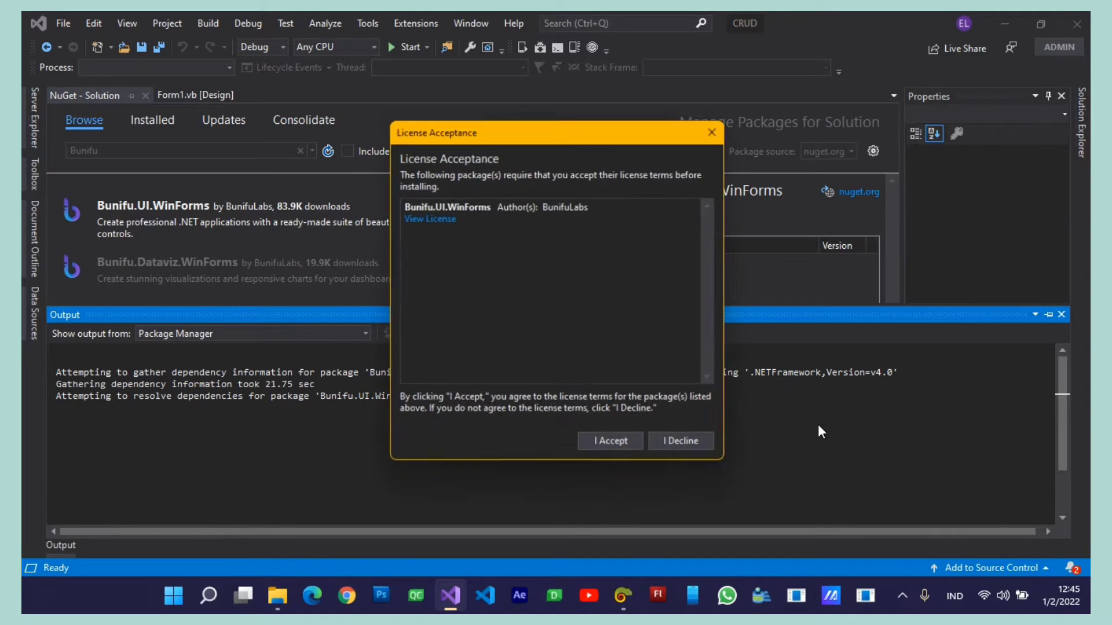
left_click(602, 446)
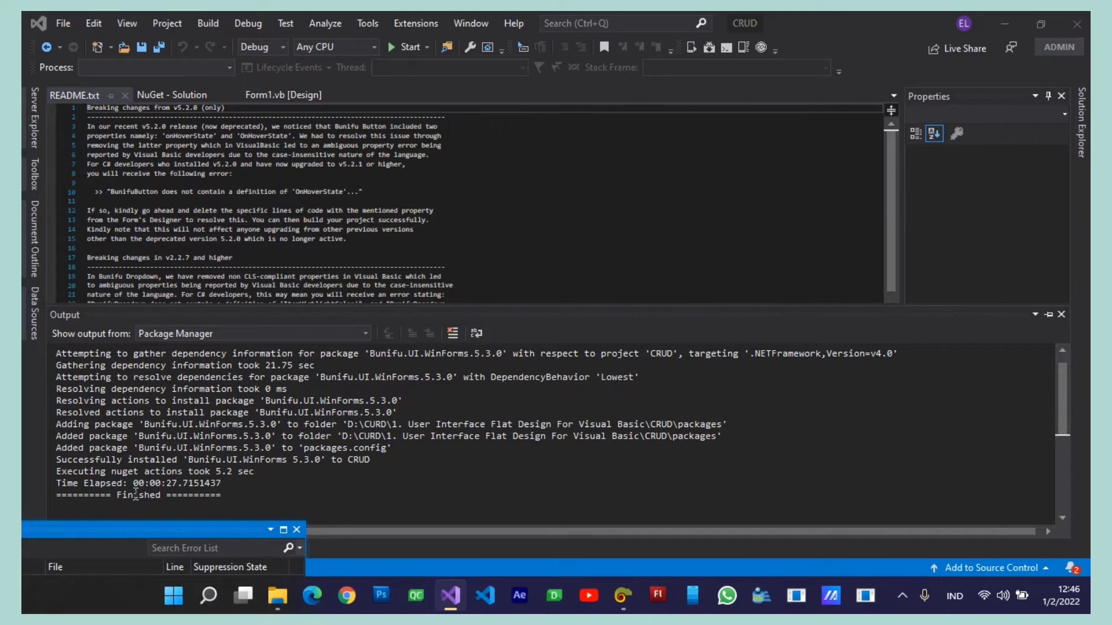
Close the Output, Error List and README.txt windows, then check the installed packages and close the package manager
left_click(1061, 316)
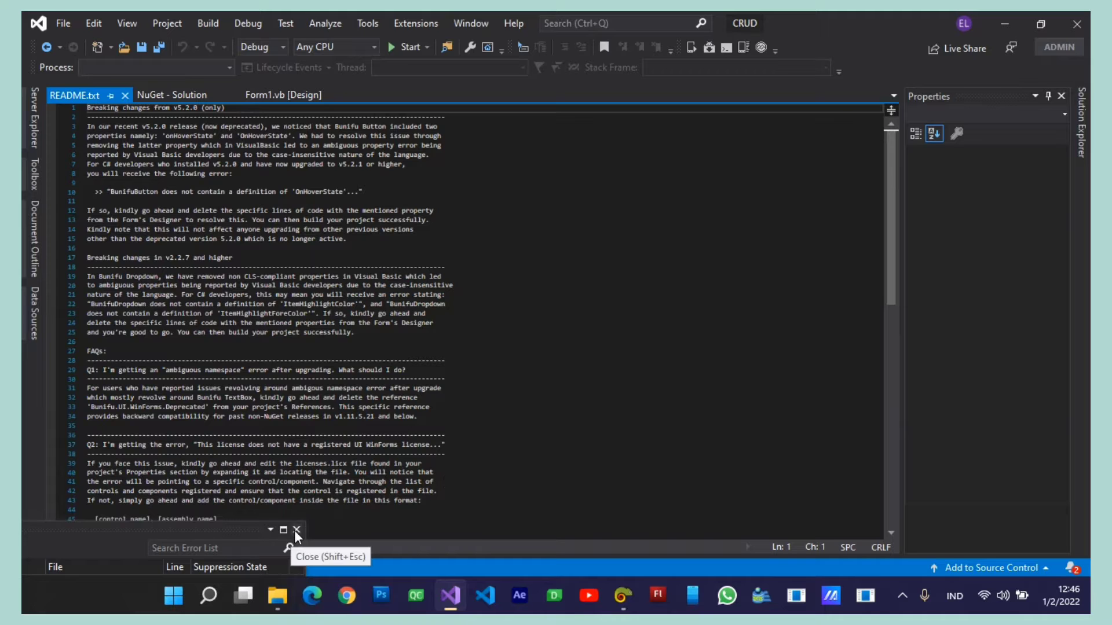
left_click(296, 531)
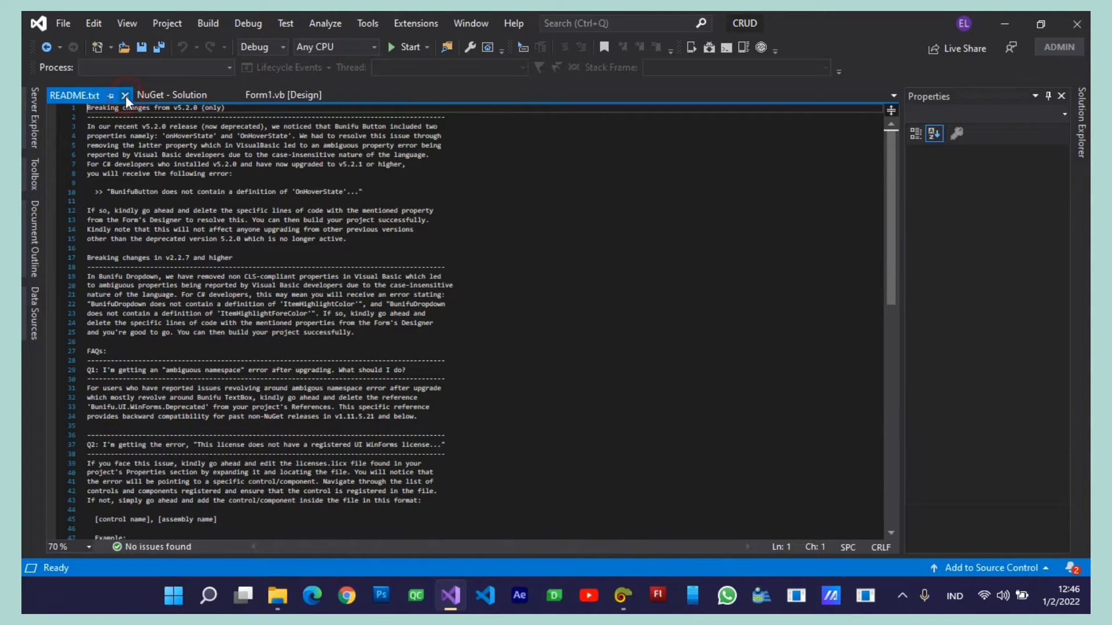
left_click(125, 95)
left_click(152, 119)
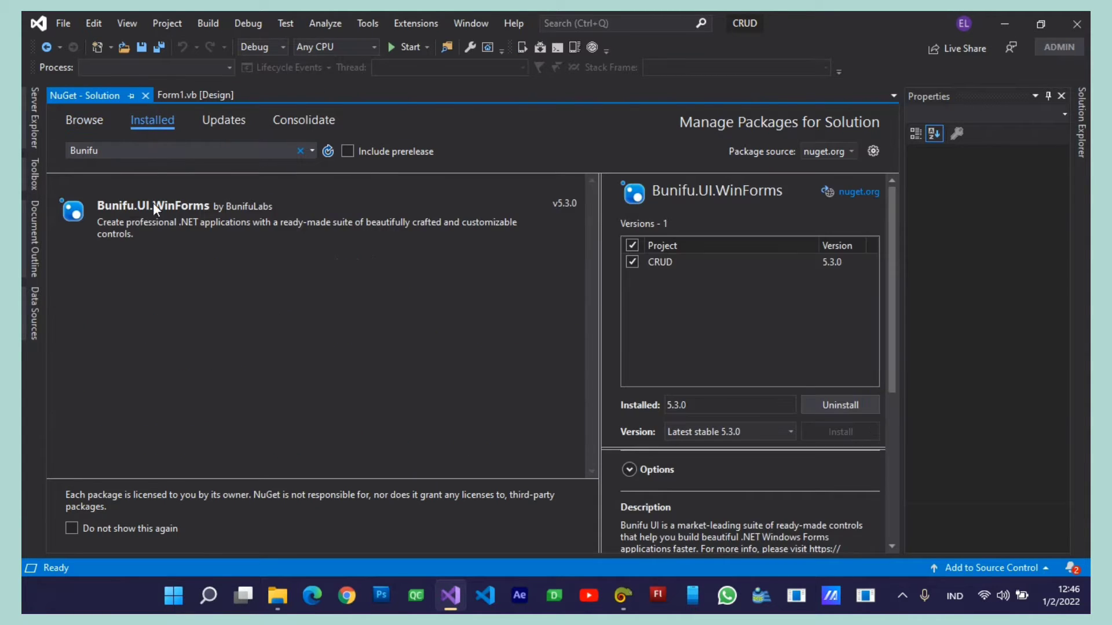
left_click(145, 95)
Save the form, find the BunifuElipse component by searching for "eli", and add it to the form
left_click(420, 242)
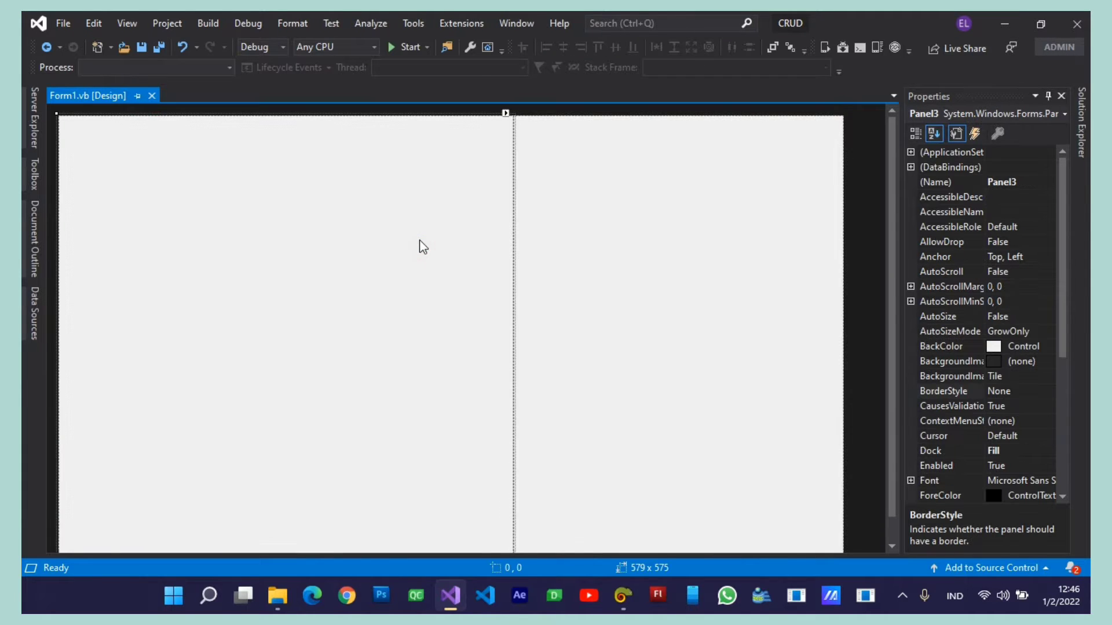
key("ctrl+s")
mouse_move(23, 161)
left_click(64, 111)
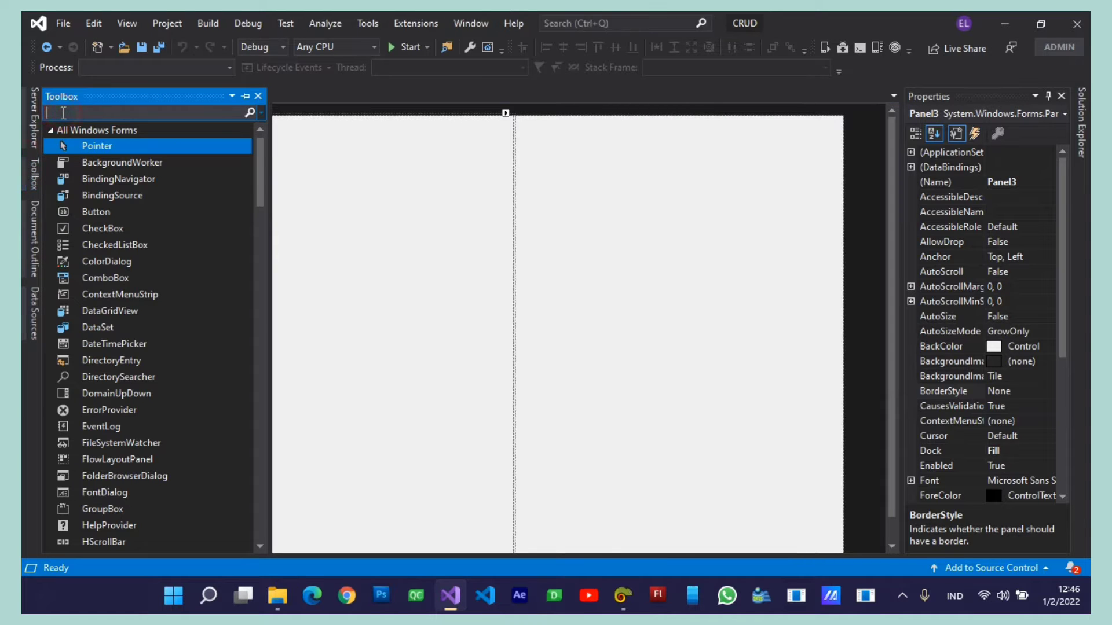
type("eli")
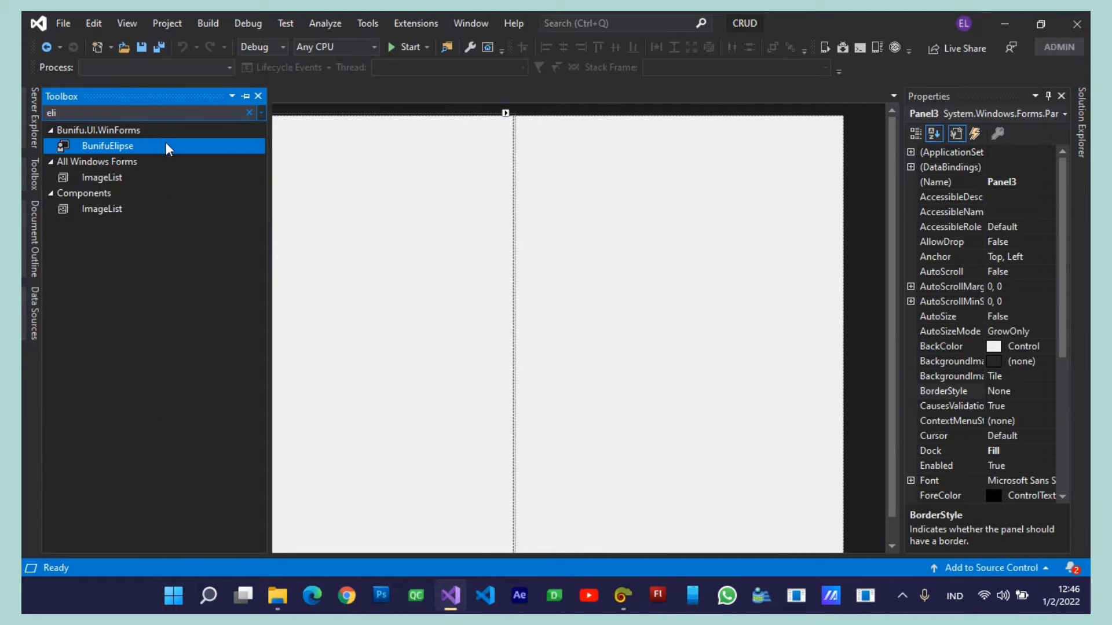
left_click_drag(165, 148, 359, 227)
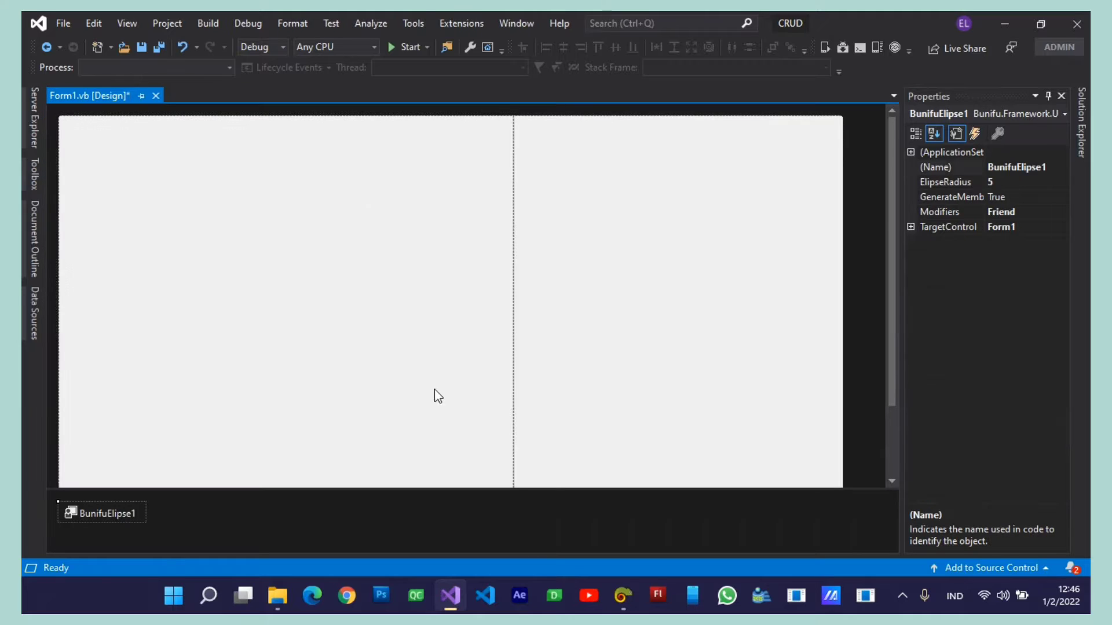
Set the BunifuElipse radius to 65 with Form1 as its target control, and save the form
left_click(1009, 183)
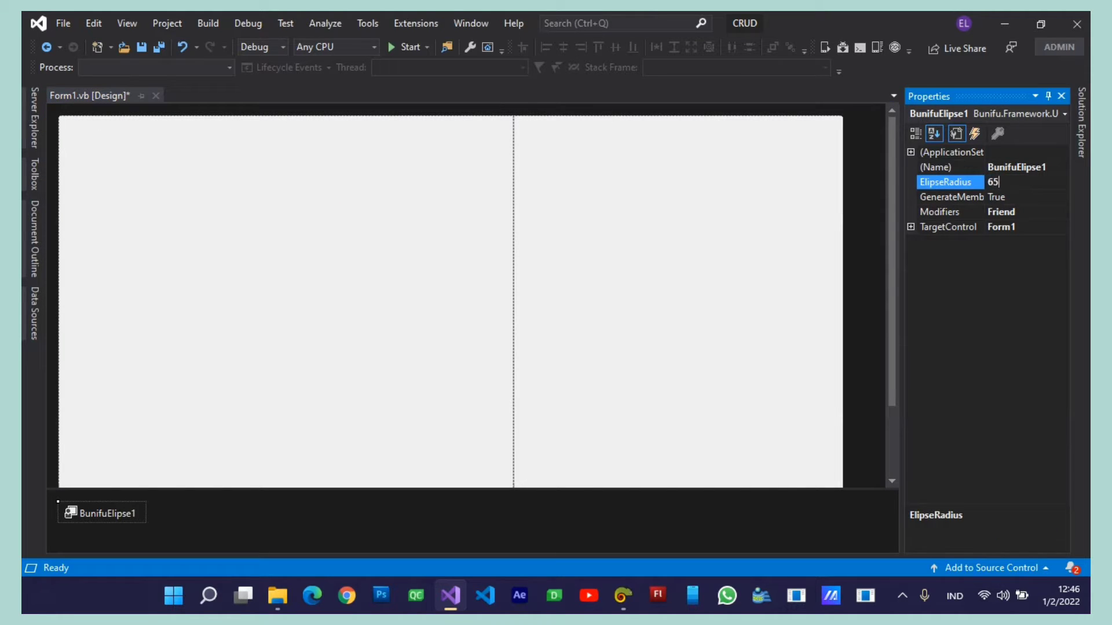
key("Return")
left_click(1051, 227)
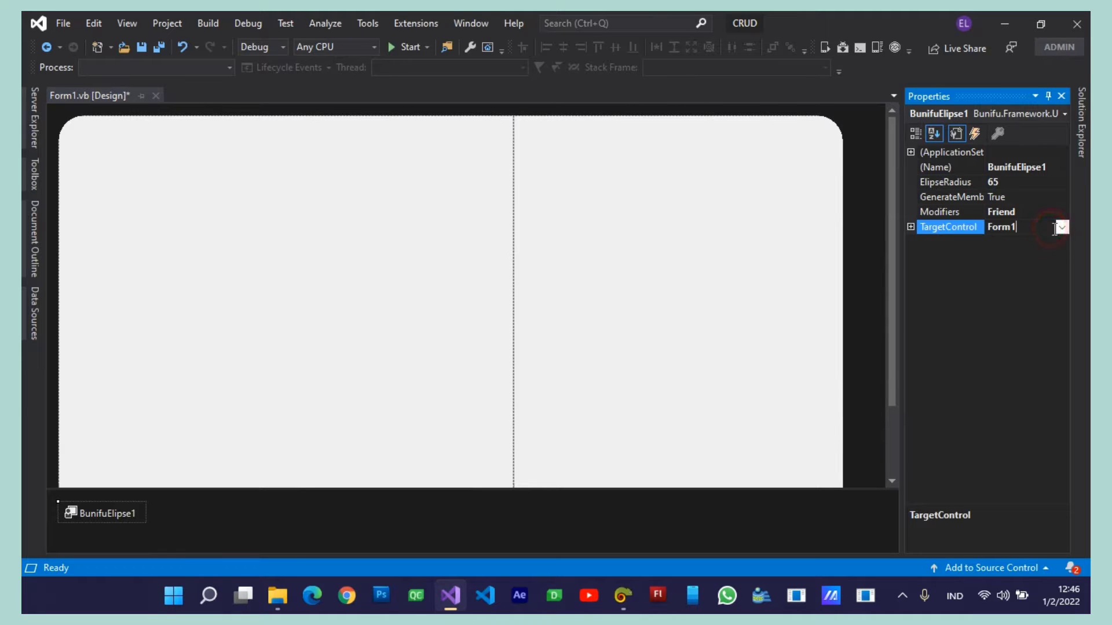
left_click(1062, 228)
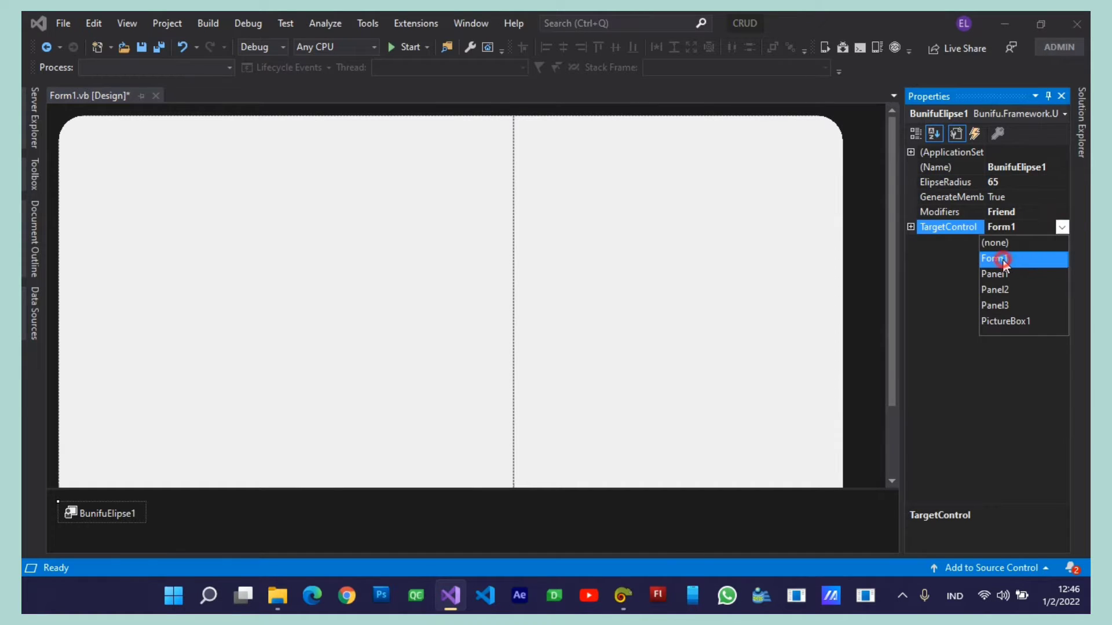
left_click(1002, 259)
left_click(821, 297)
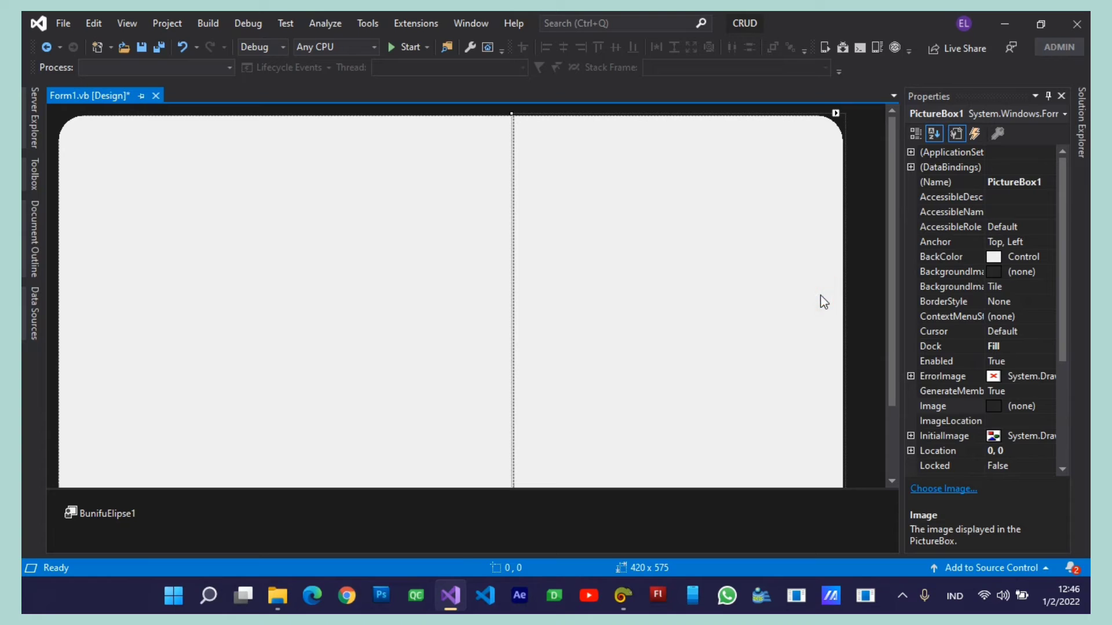
key("ctrl+s")
Start importing a local resource image for the docked picture box and browse to the Resource folder inside CURD
left_click_drag(786, 489, 782, 530)
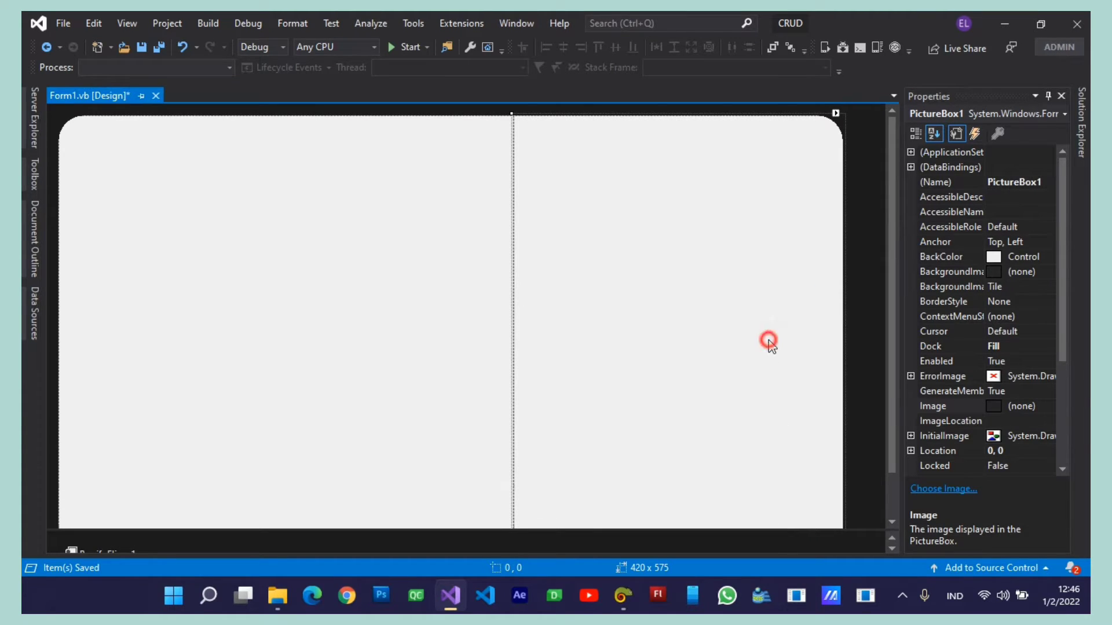
left_click(836, 113)
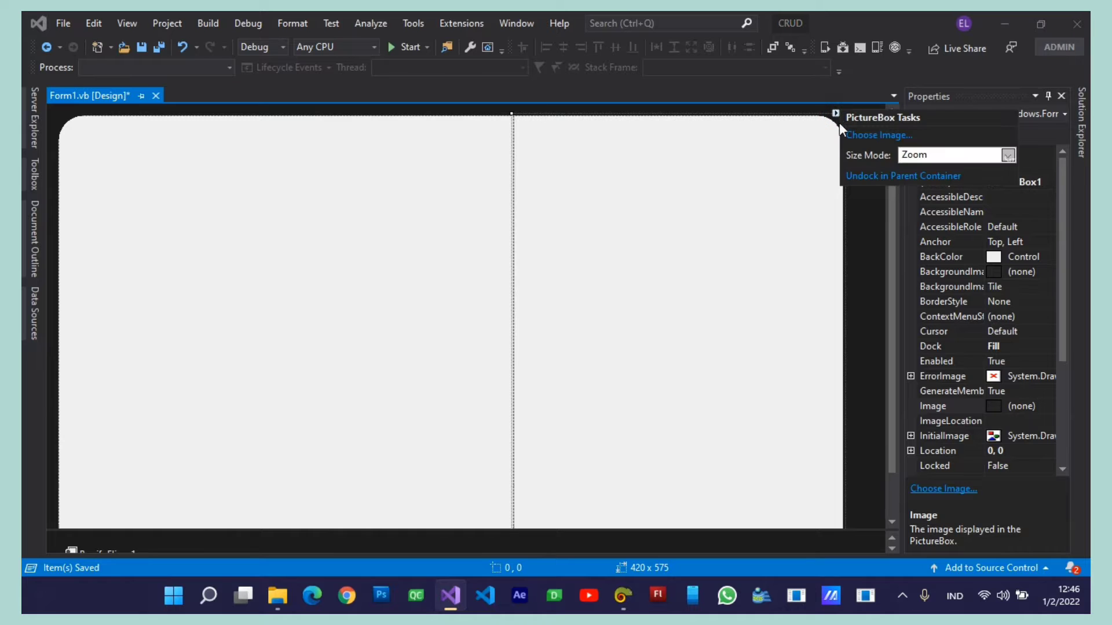
left_click(861, 136)
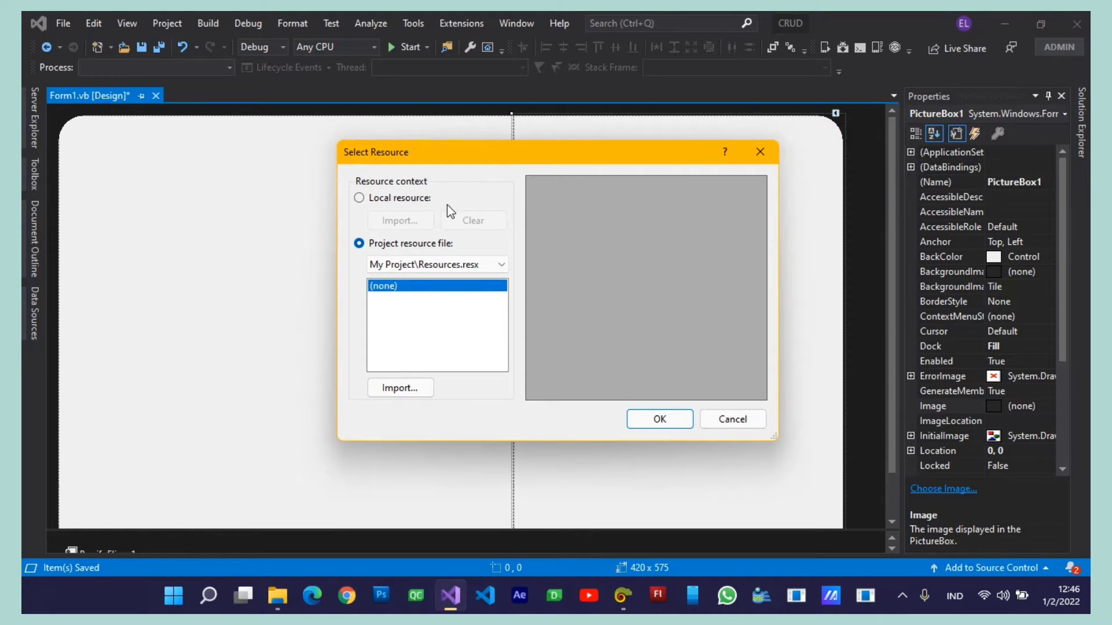
left_click(408, 201)
left_click(406, 221)
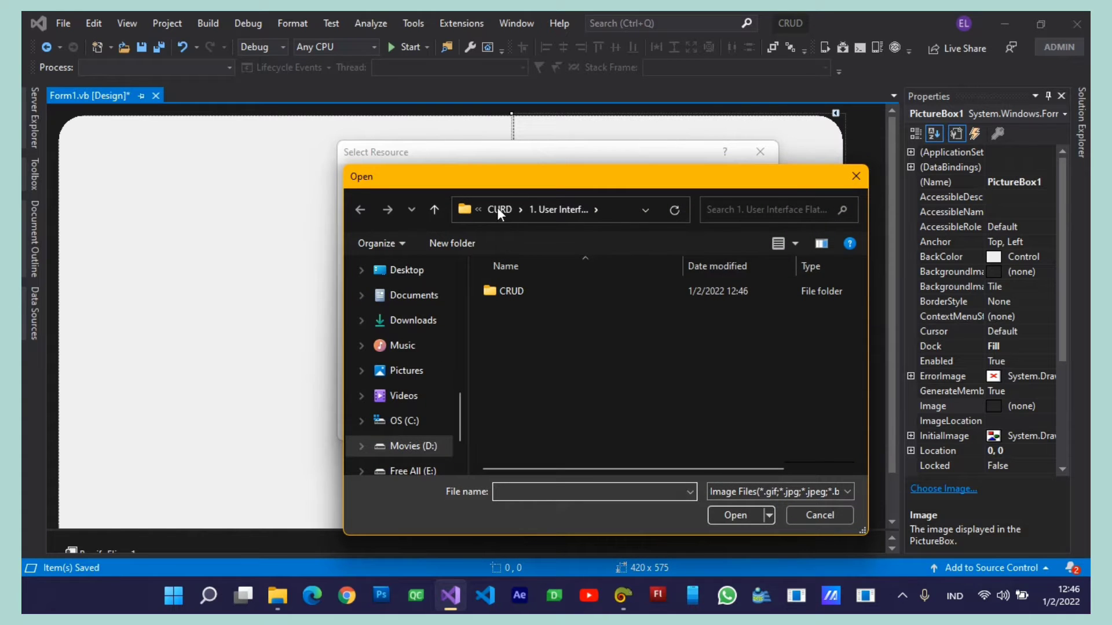
left_click(497, 207)
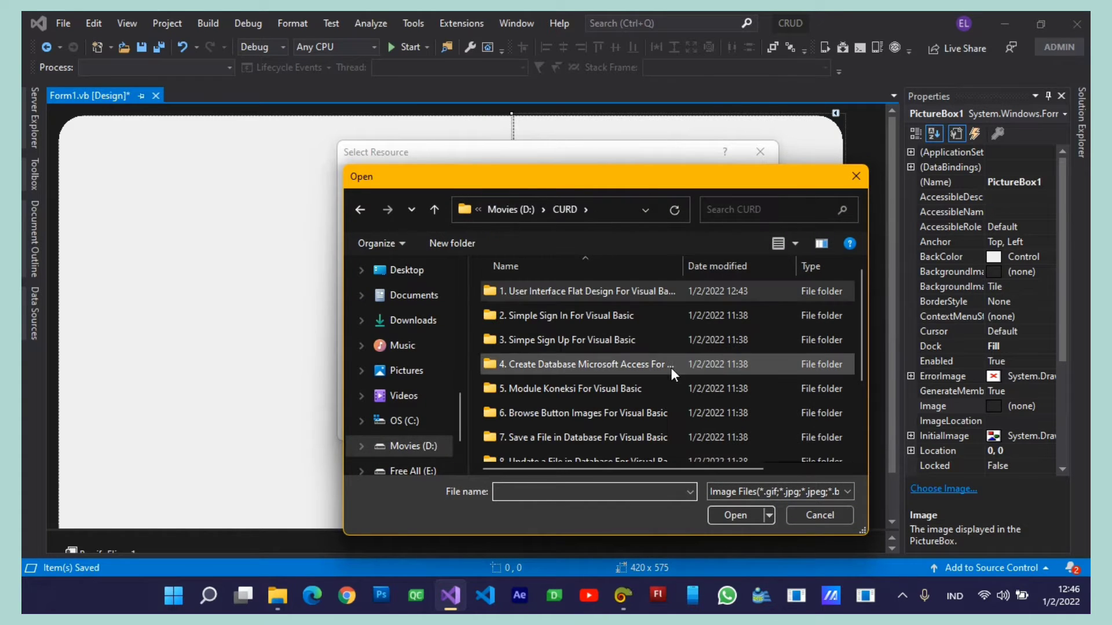
scroll(670, 367, "down", 3)
left_click(544, 450)
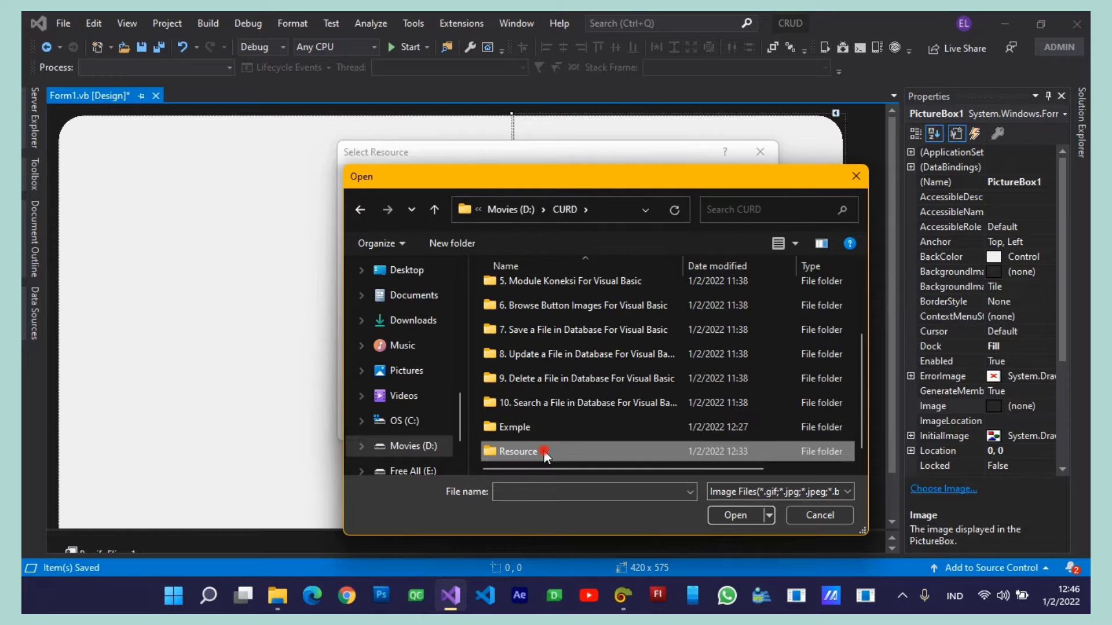
double_click(543, 450)
Import Home-Page.png as the docked picture box's image and save the form
left_click(524, 307)
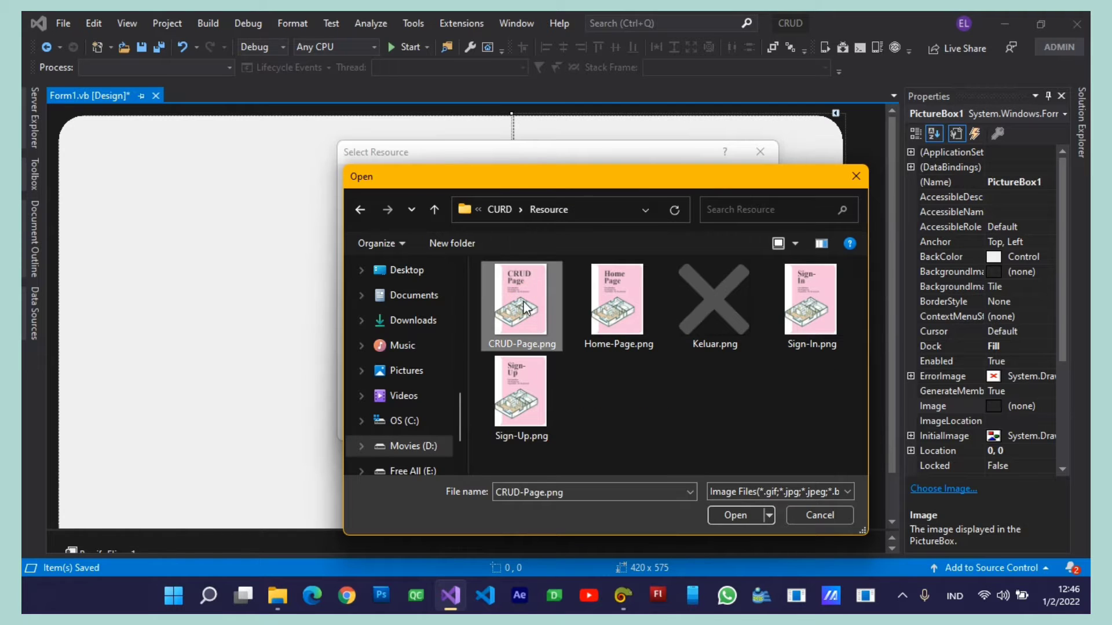
left_click(617, 301)
left_click(737, 515)
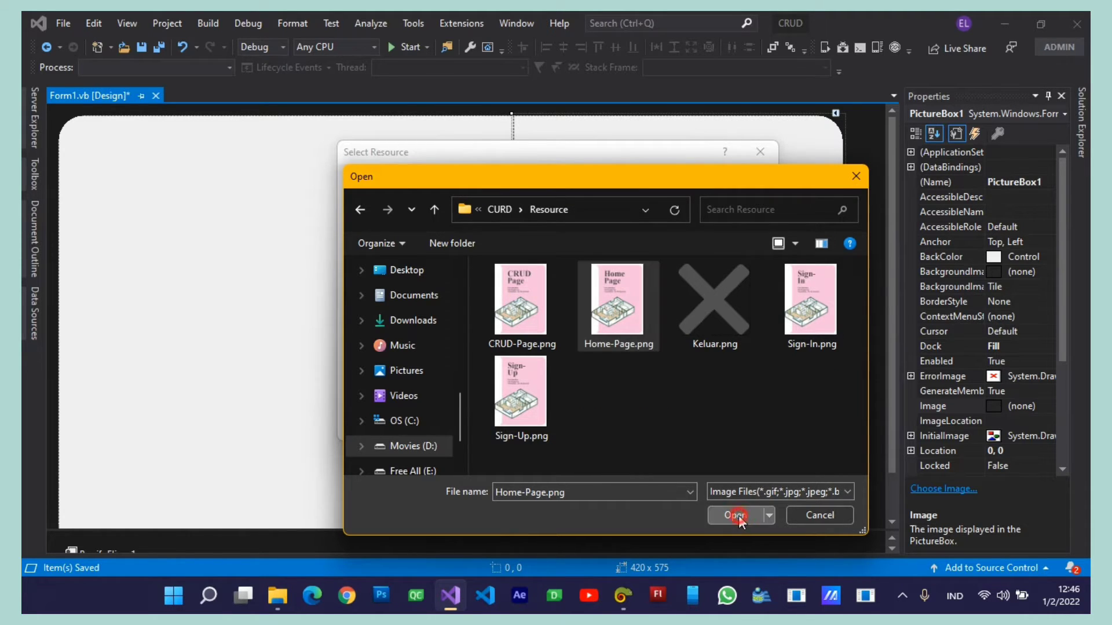
left_click(670, 425)
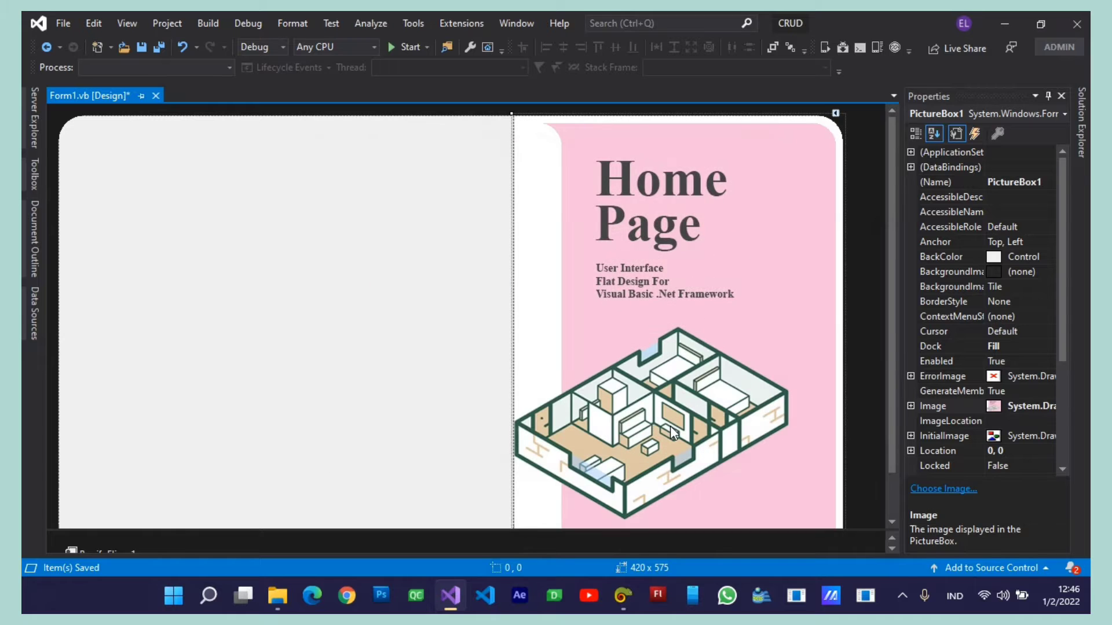
left_click(393, 324)
key("ctrl+s")
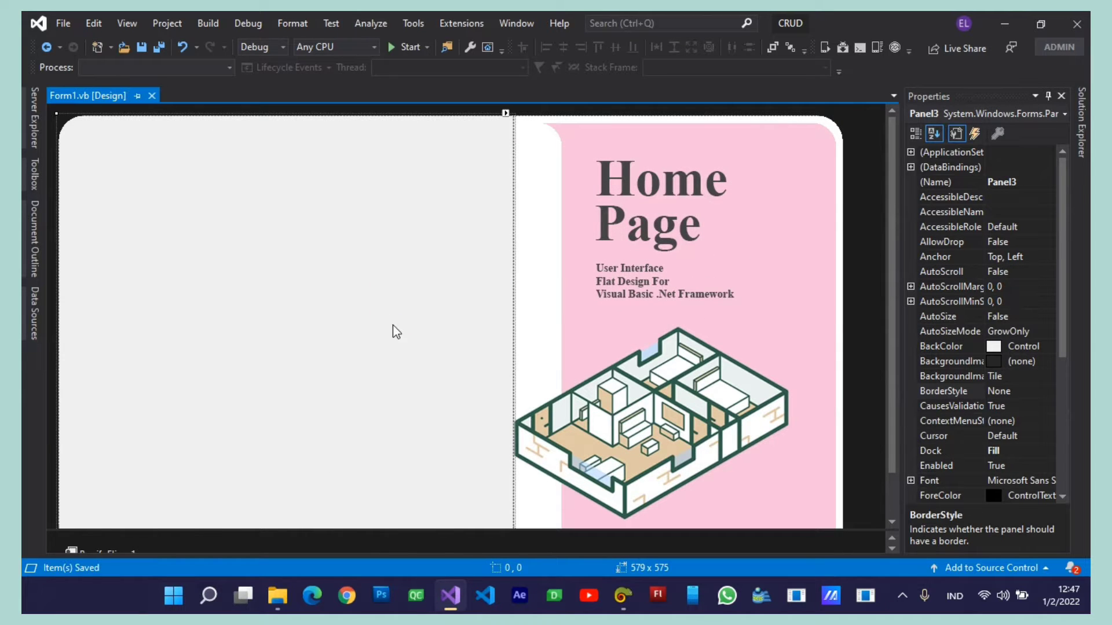
Set the BackColor of the empty panel beside the Home Page image to the web colour White and save the form
left_click(1017, 346)
left_click(1048, 347)
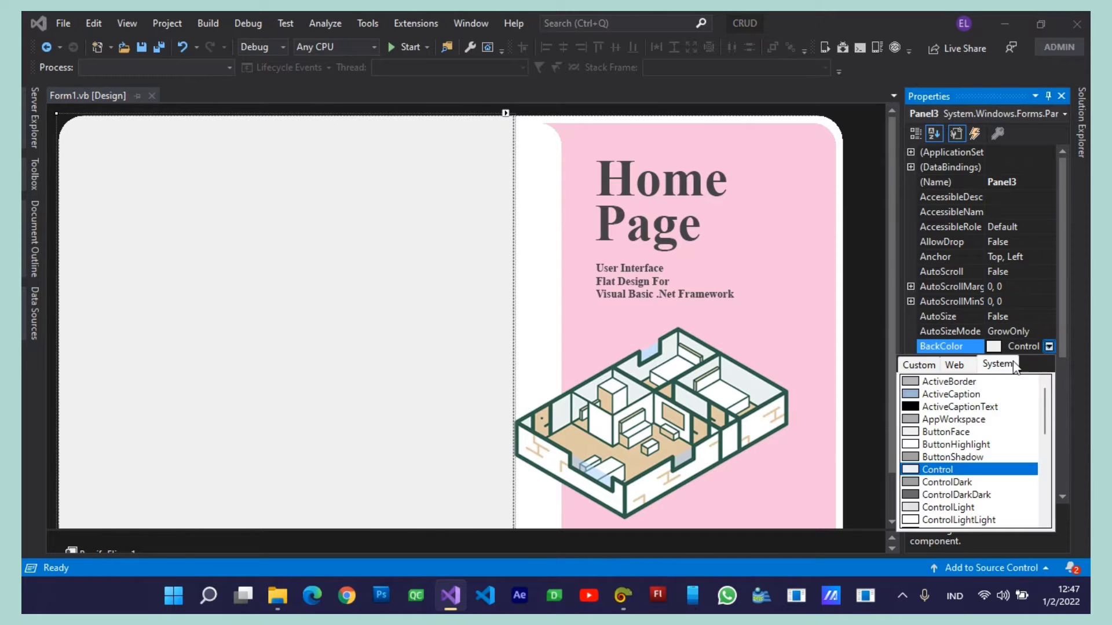
left_click(954, 366)
left_click(934, 407)
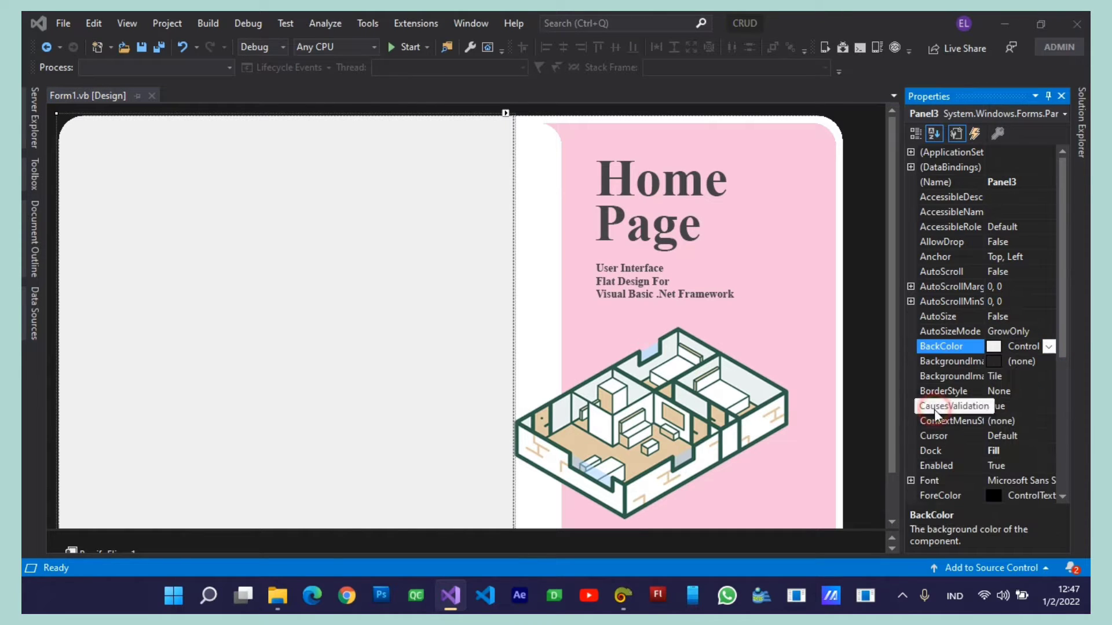
left_click(440, 329)
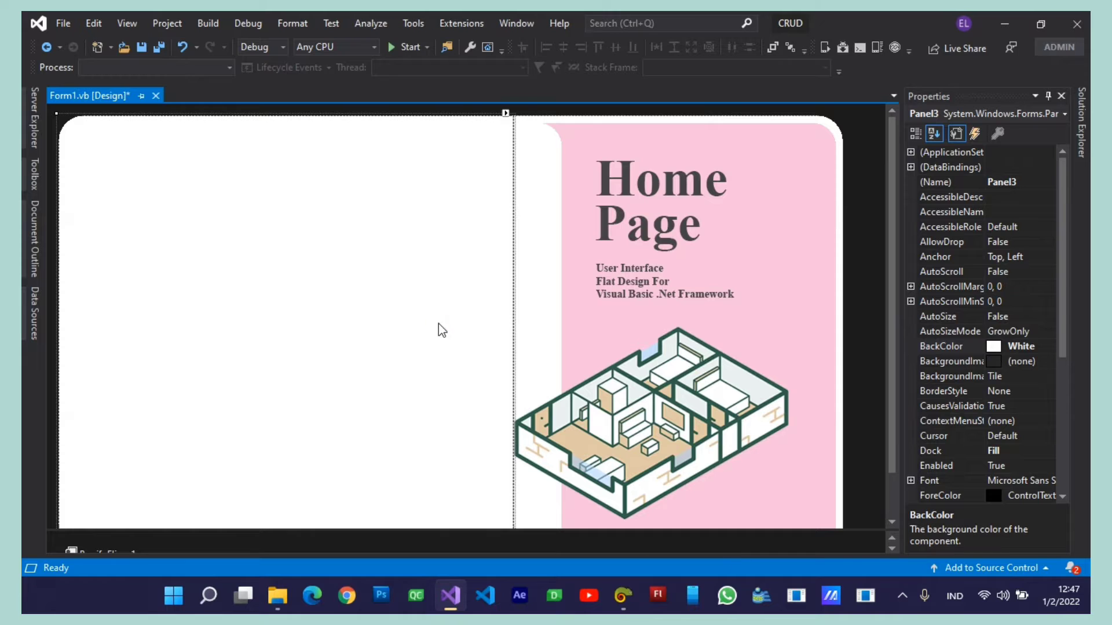
key("ctrl+s")
Find the standard PictureBox control by searching for "pic" and add one to the white panel
left_click(35, 174)
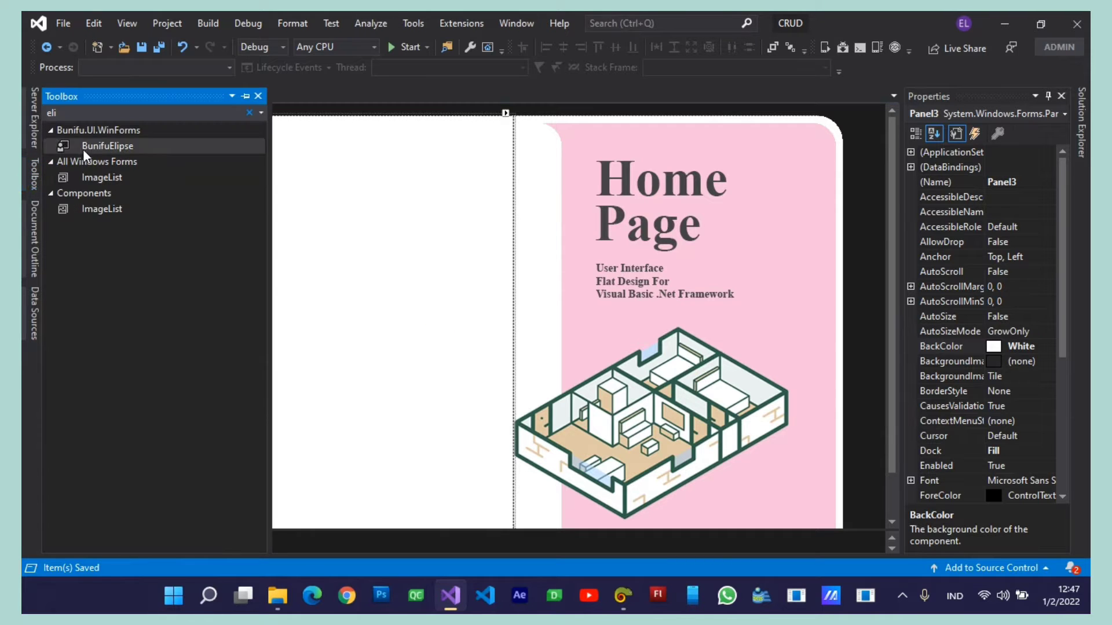
left_click(75, 112)
key("BackSpace")
key("BackSpace")
key("BackSpace")
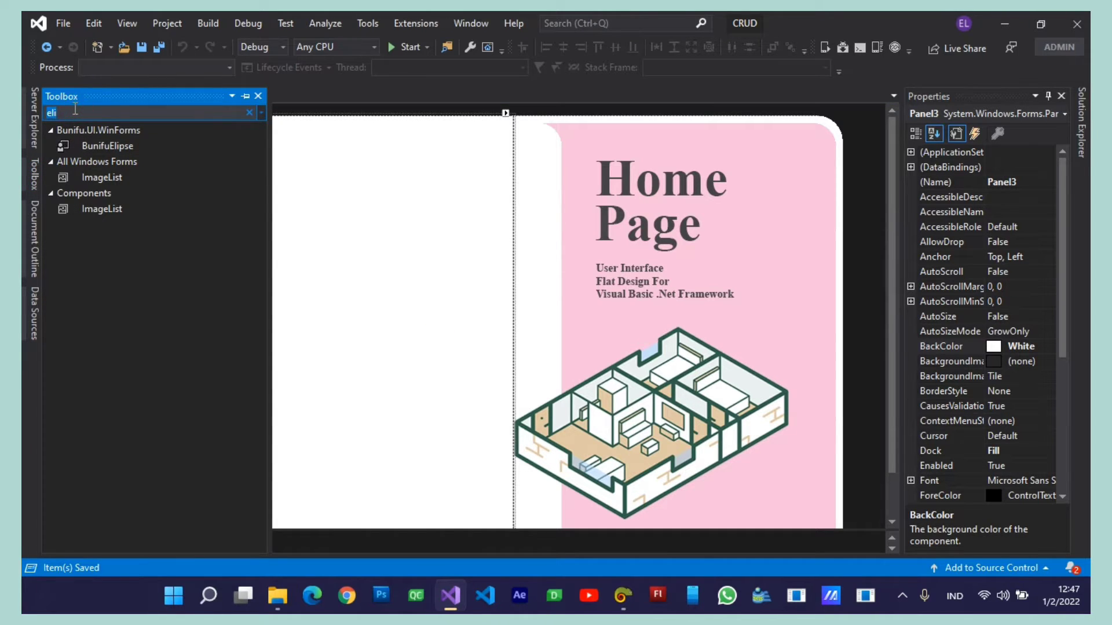
type("pic")
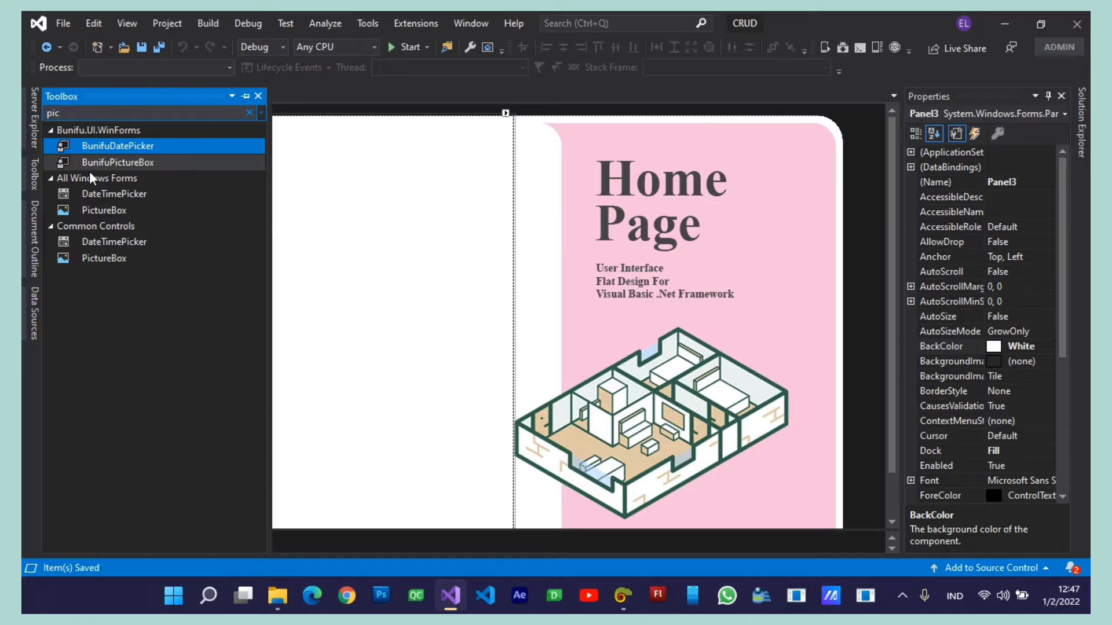
left_click(85, 210)
left_click(367, 215)
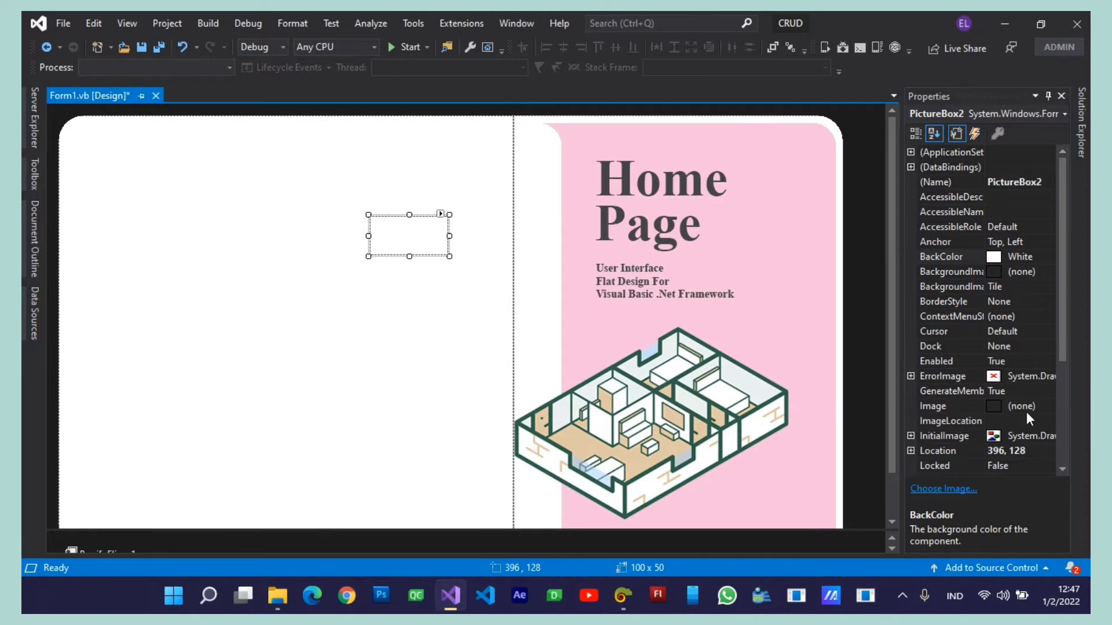
Set the new picture box's size to 10, 10 and move it to about 26, 12 in the white panel's upper-left corner
left_click(1058, 445)
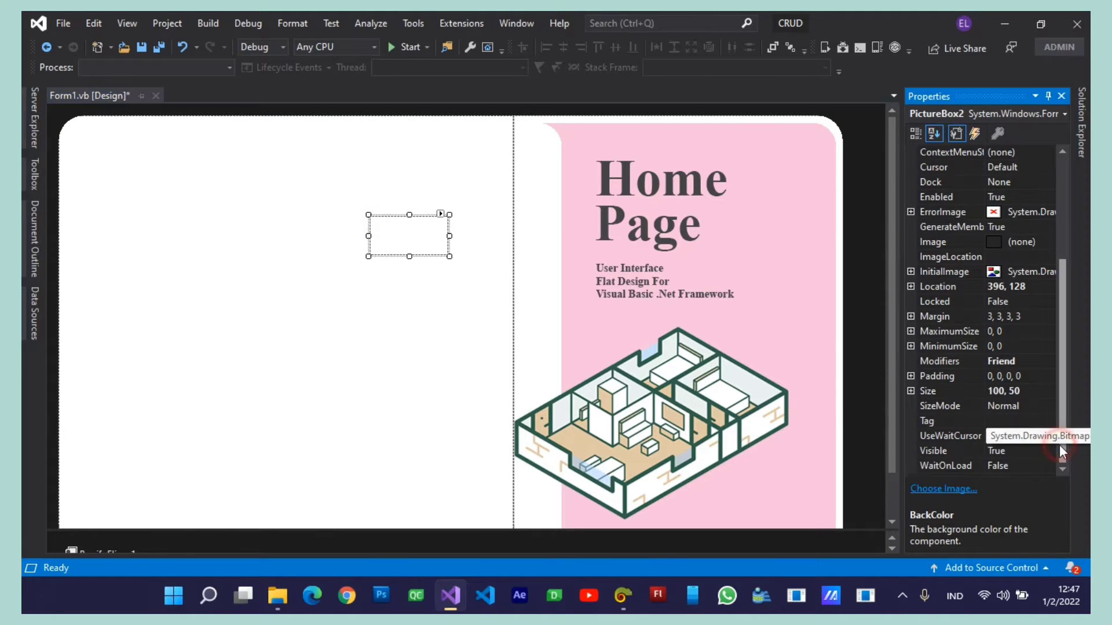
left_click(1022, 388)
double_click(1021, 386)
type("10")
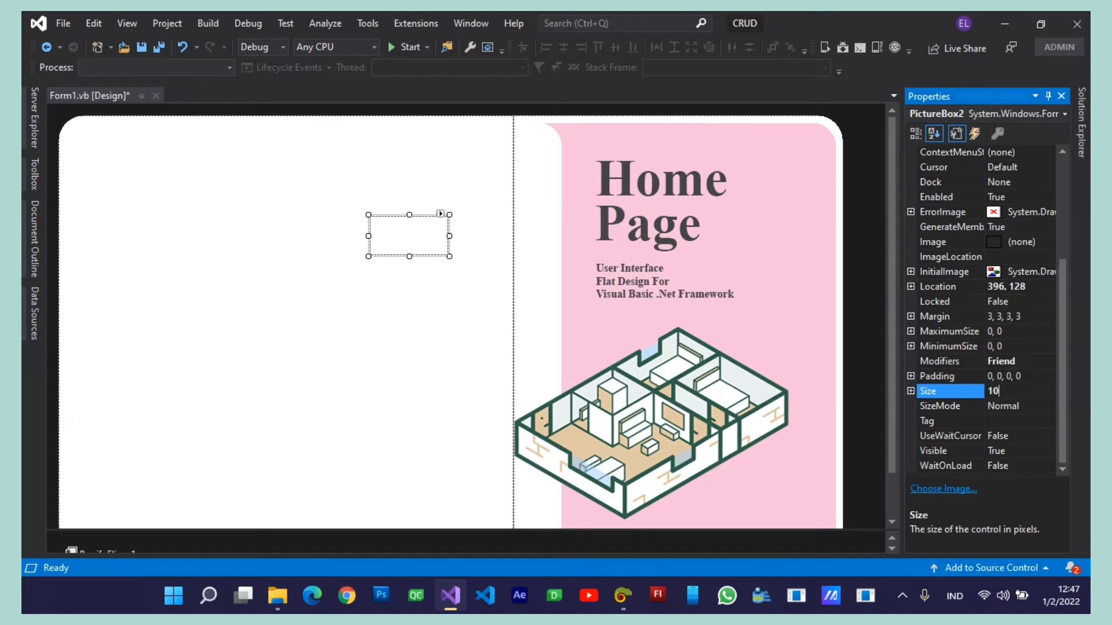
type(", 10")
key("Return")
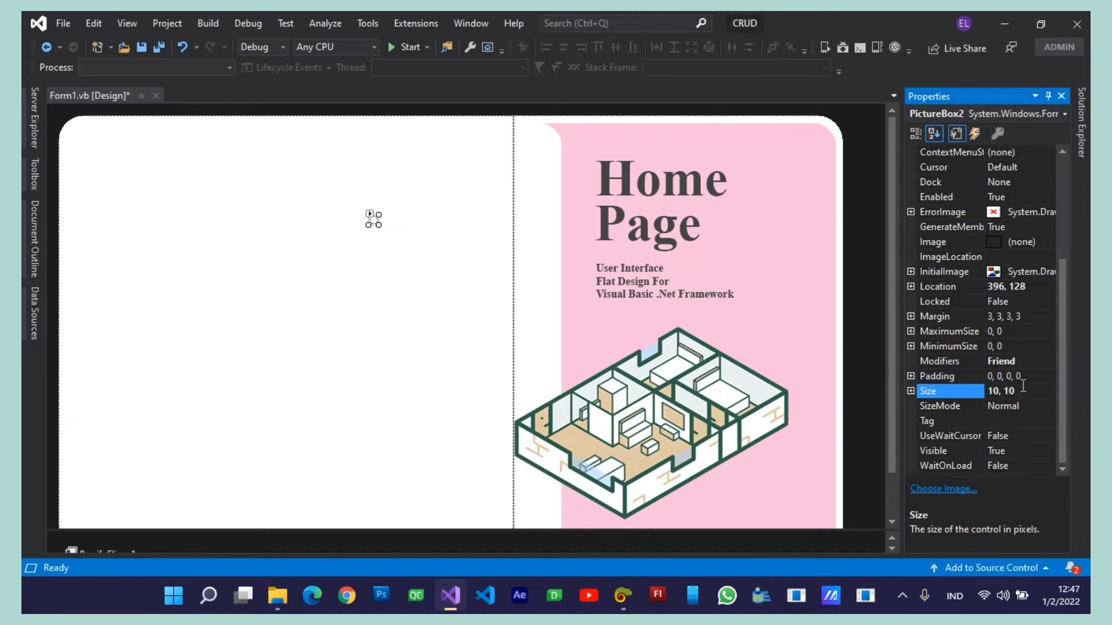
left_click_drag(373, 220, 133, 173)
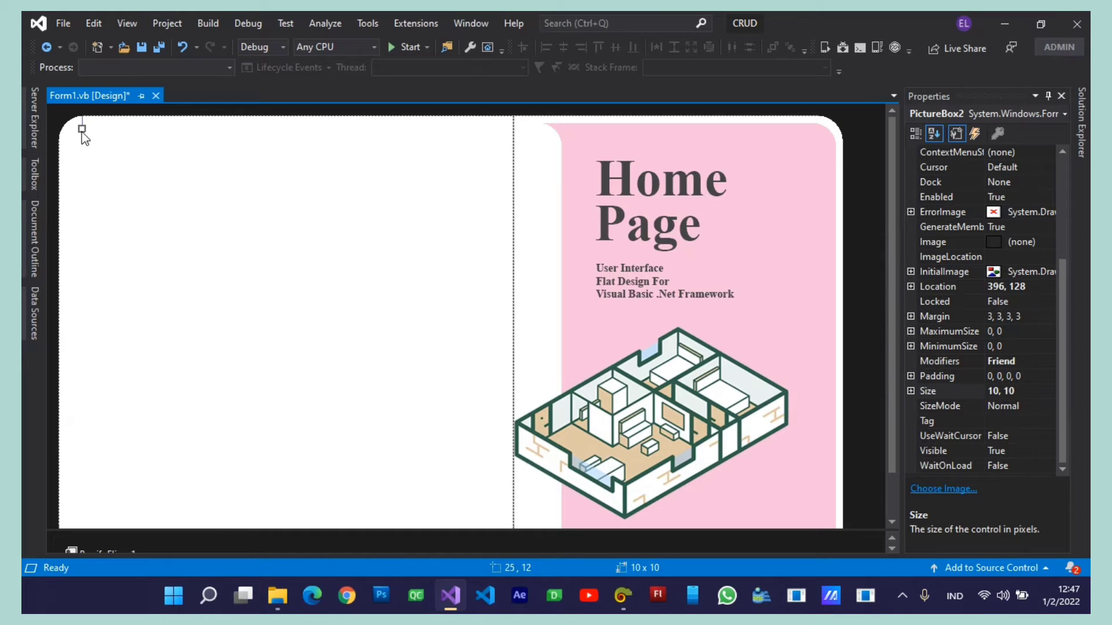
left_click_drag(82, 134, 82, 136)
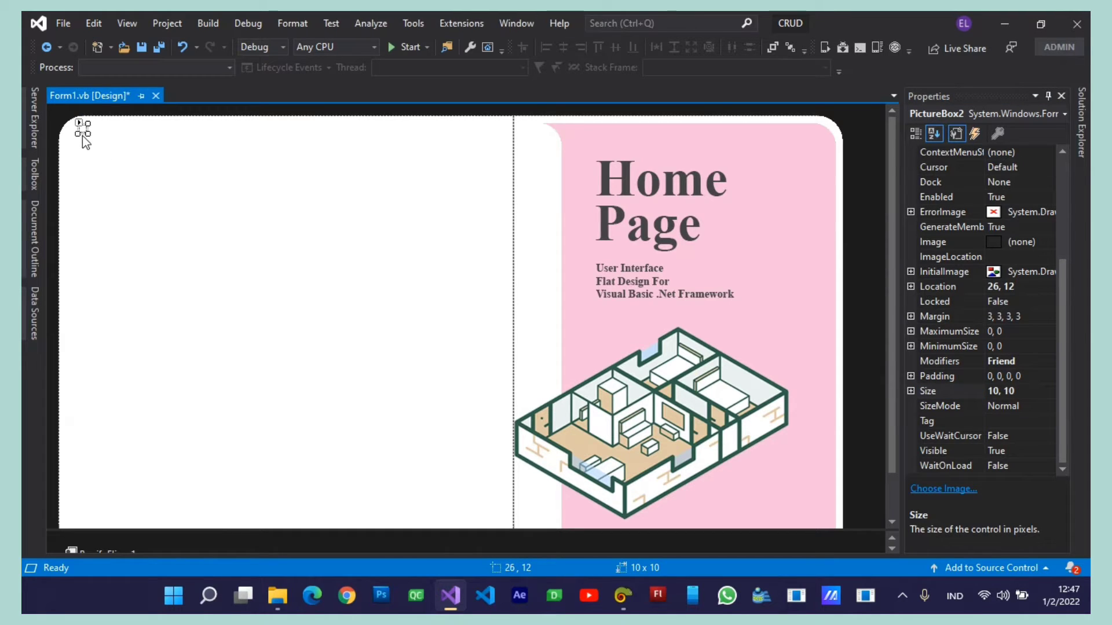
Set the small picture box's size mode to Zoom
left_click(80, 123)
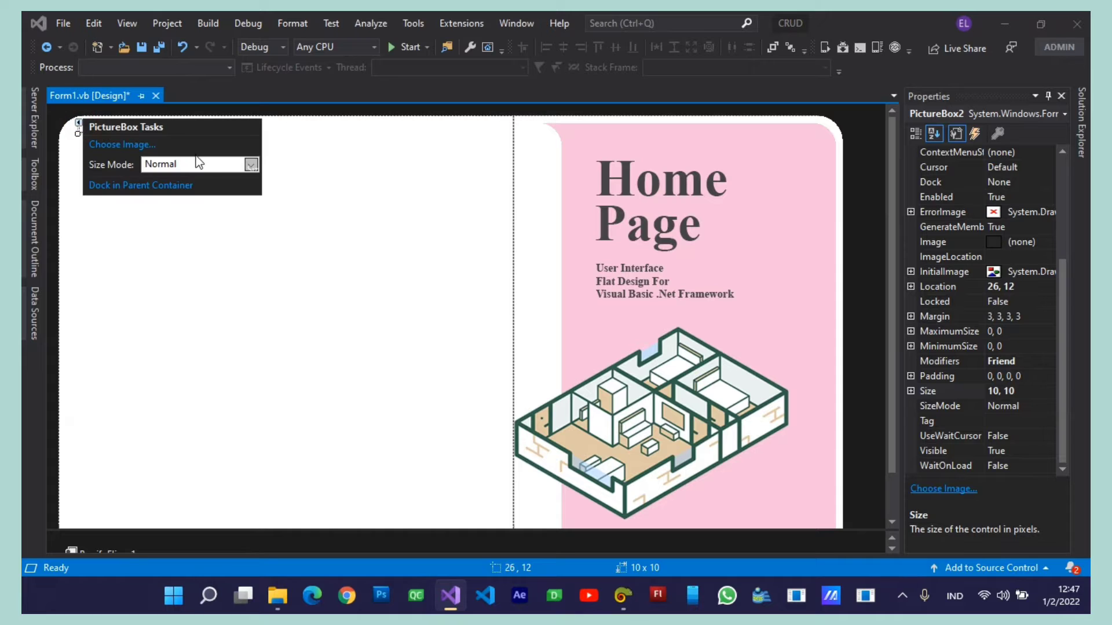
left_click(251, 165)
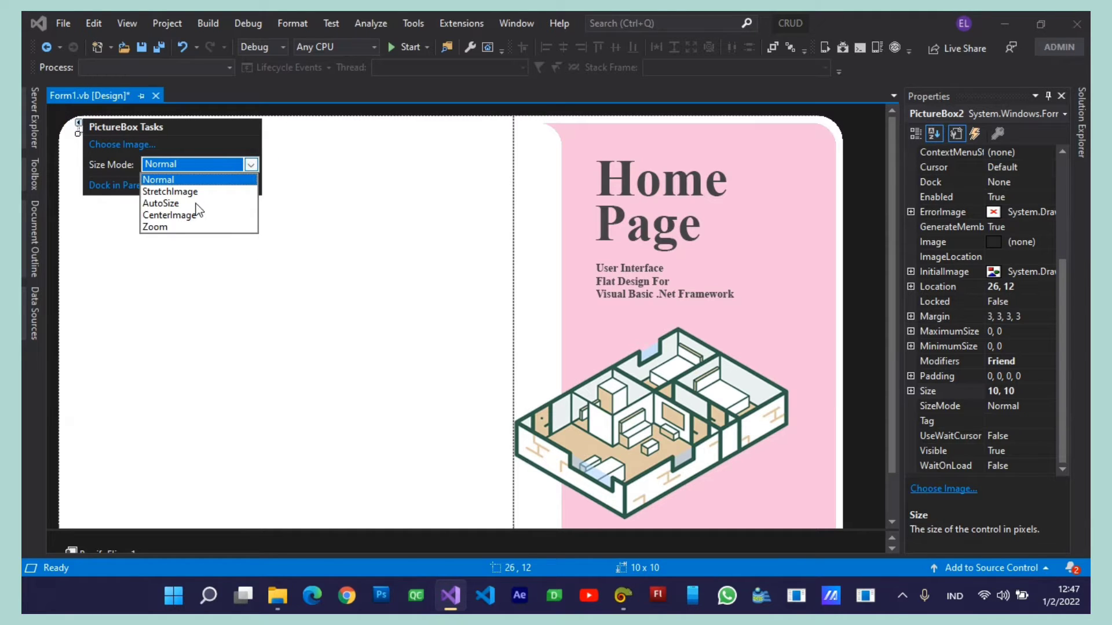
left_click(164, 225)
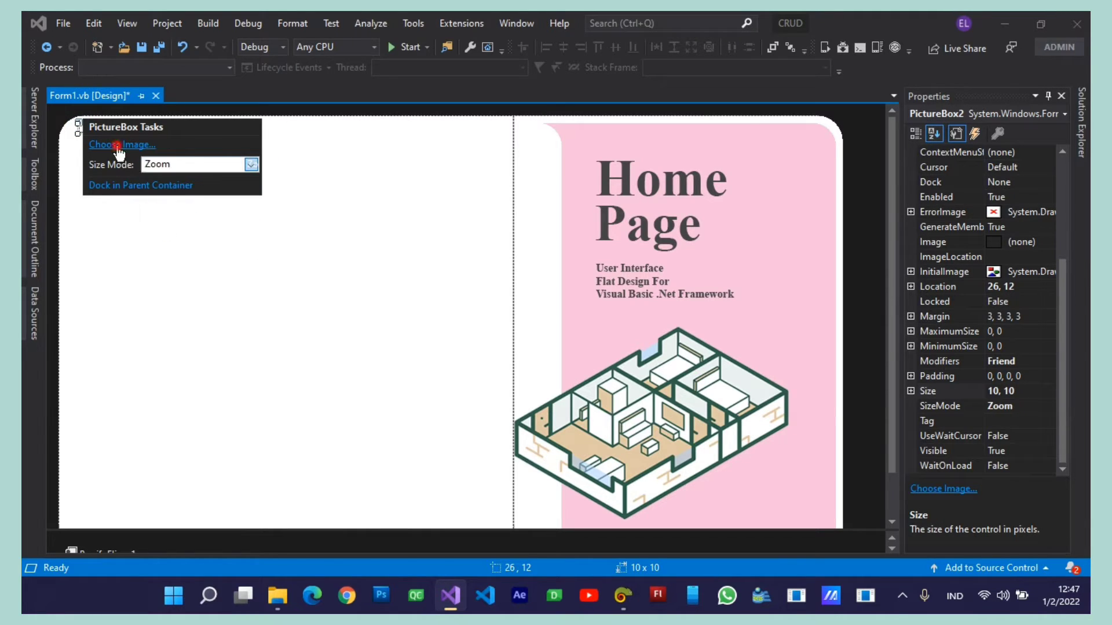
Import Keluar.png as a local resource for the small picture box's image
left_click(119, 144)
left_click(407, 200)
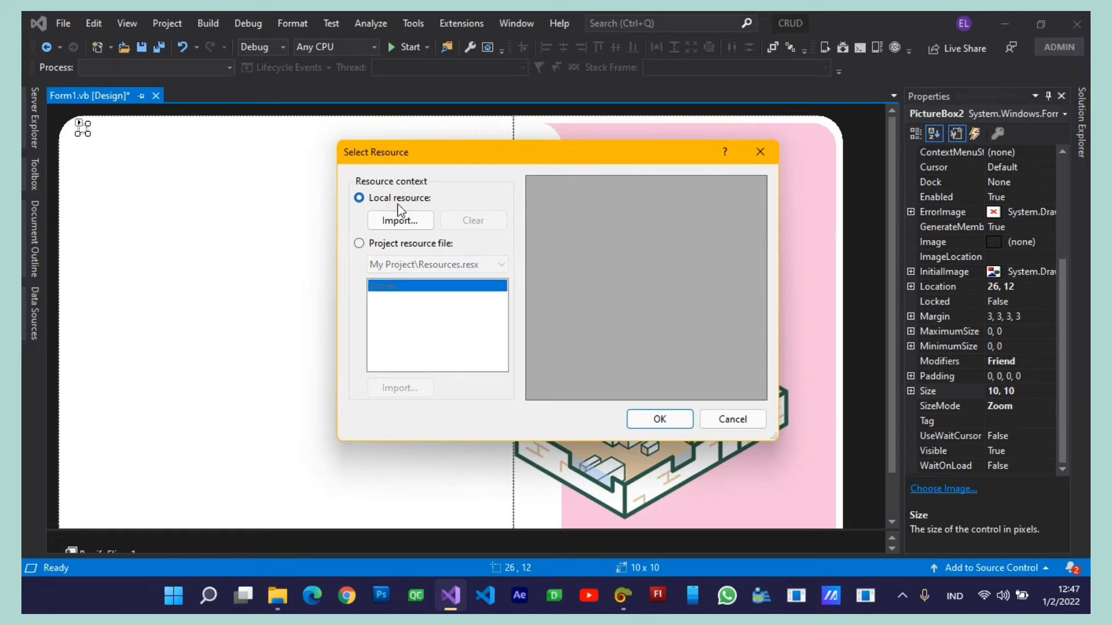
left_click(391, 220)
left_click(705, 320)
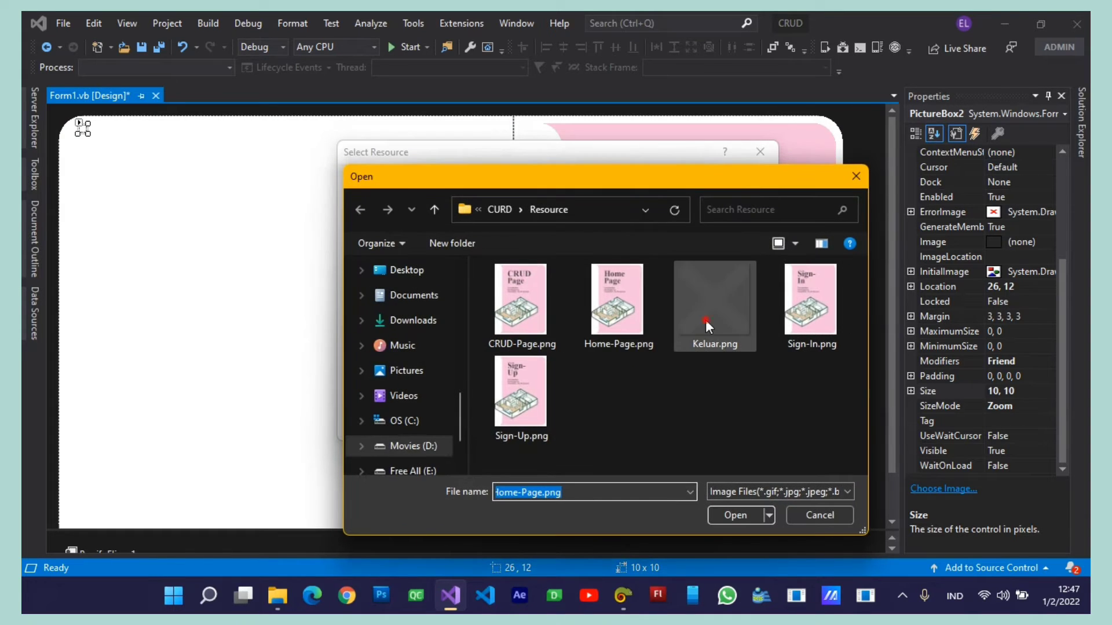
left_click(737, 516)
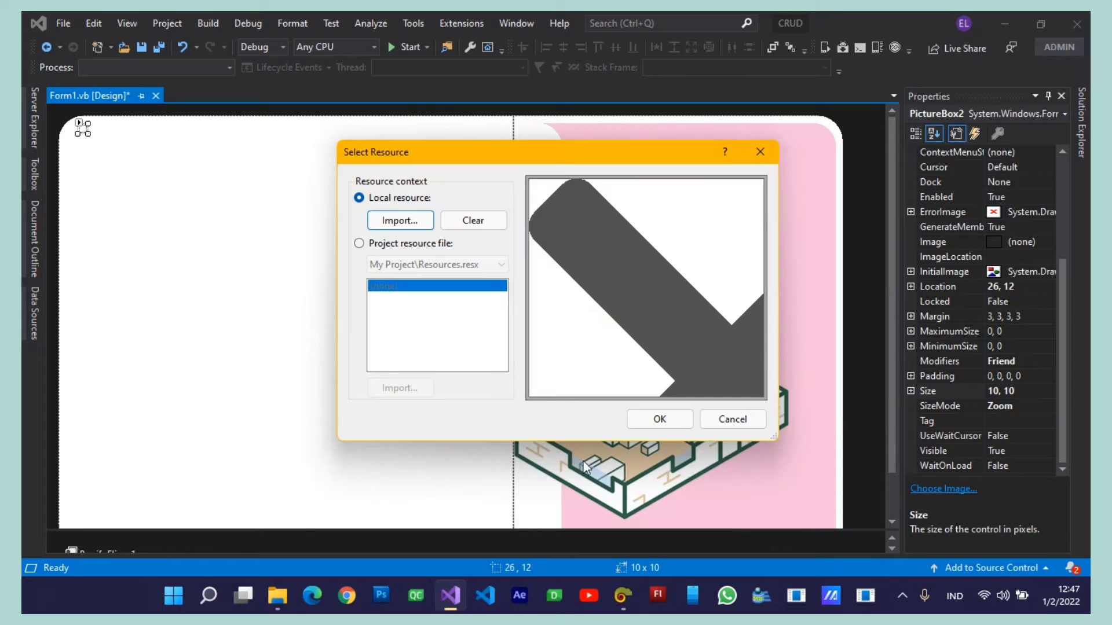
left_click(660, 419)
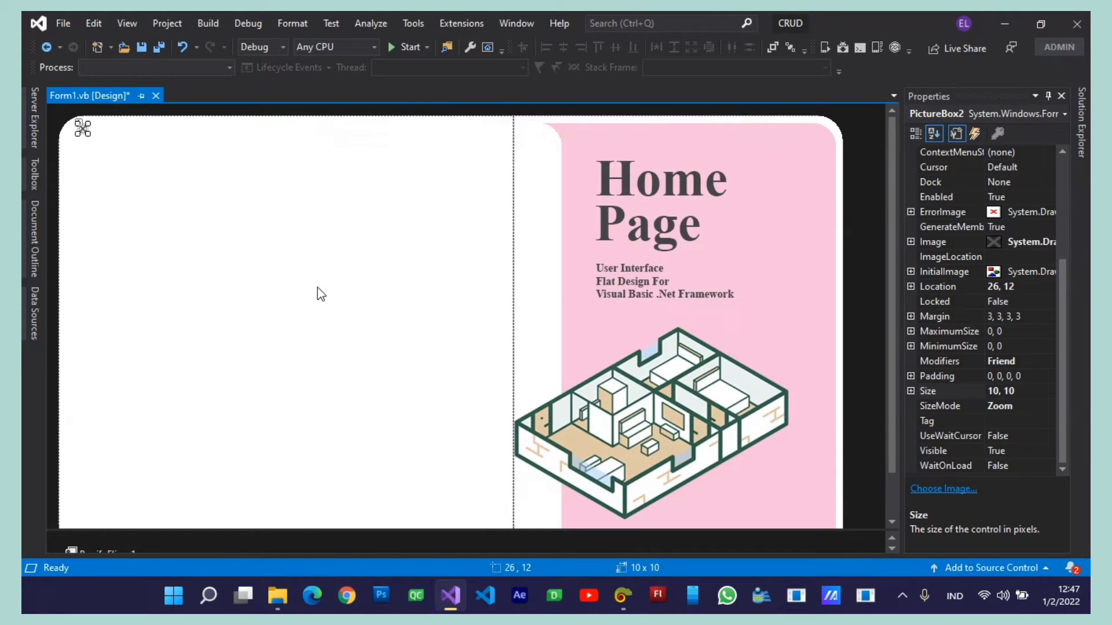
Save the form and run the project to check its layout, then stop debugging
left_click(317, 288)
key("ctrl+s")
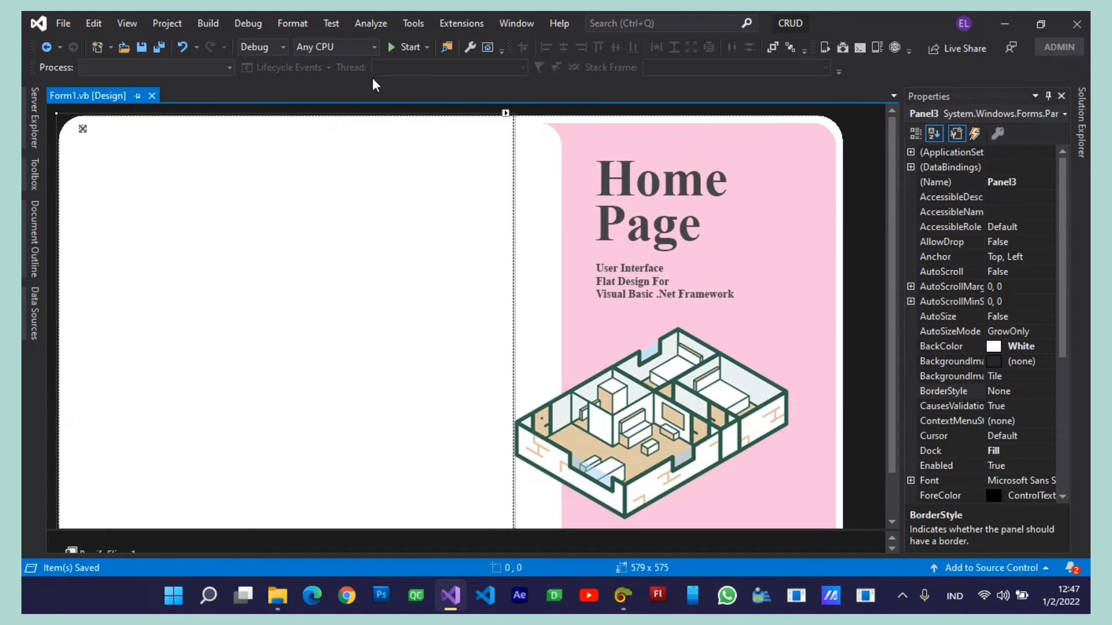
left_click(401, 45)
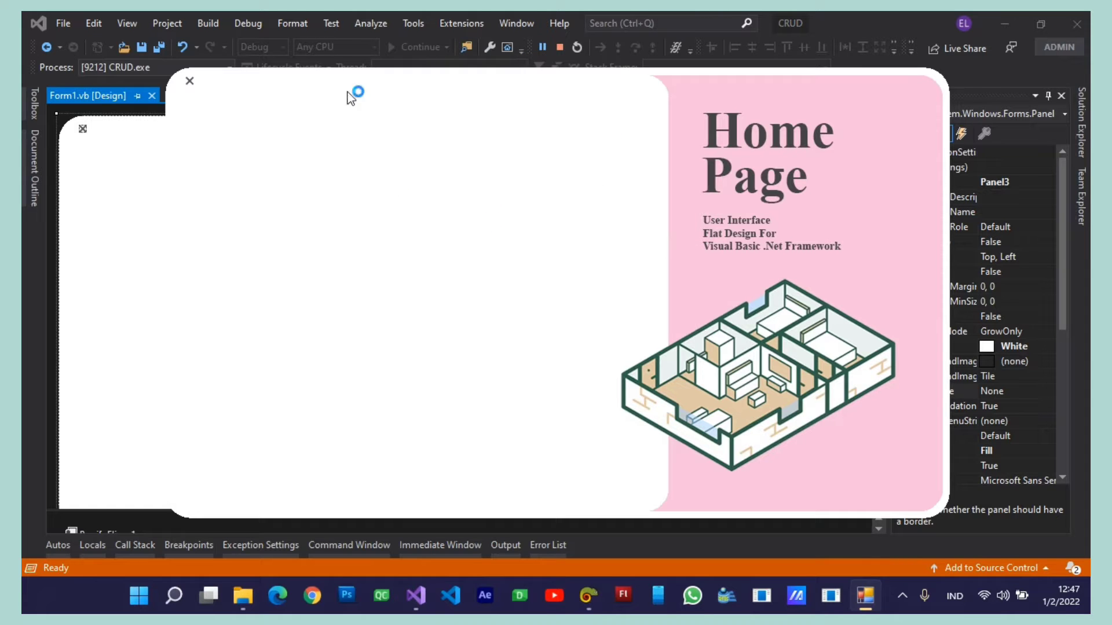
left_click(560, 46)
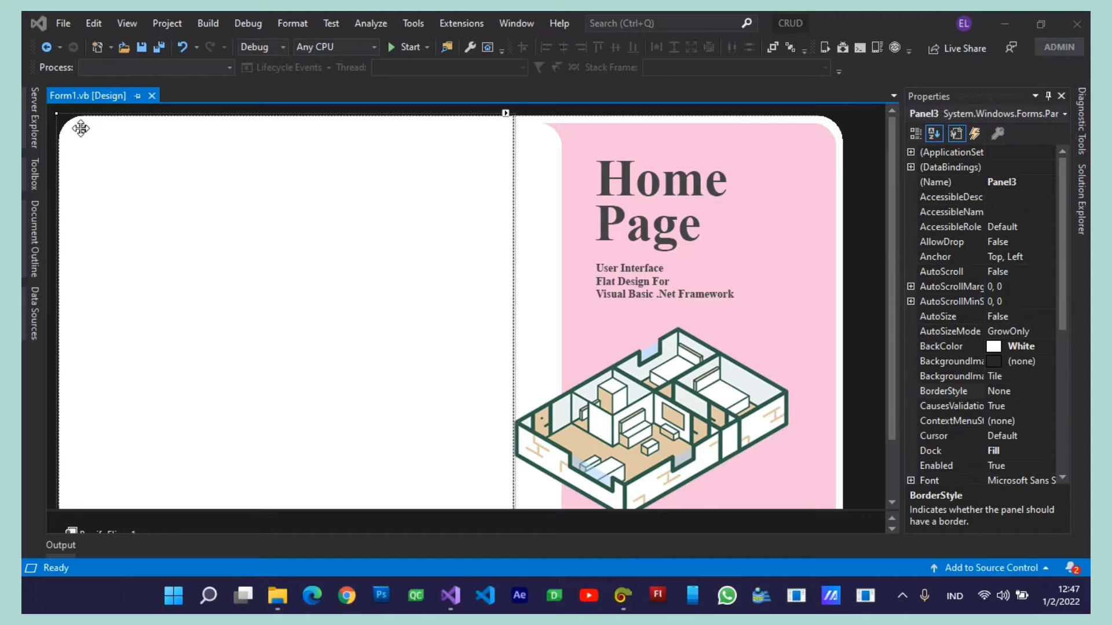
Set the close-icon picture box's cursor to Hand and save the form
left_click(81, 128)
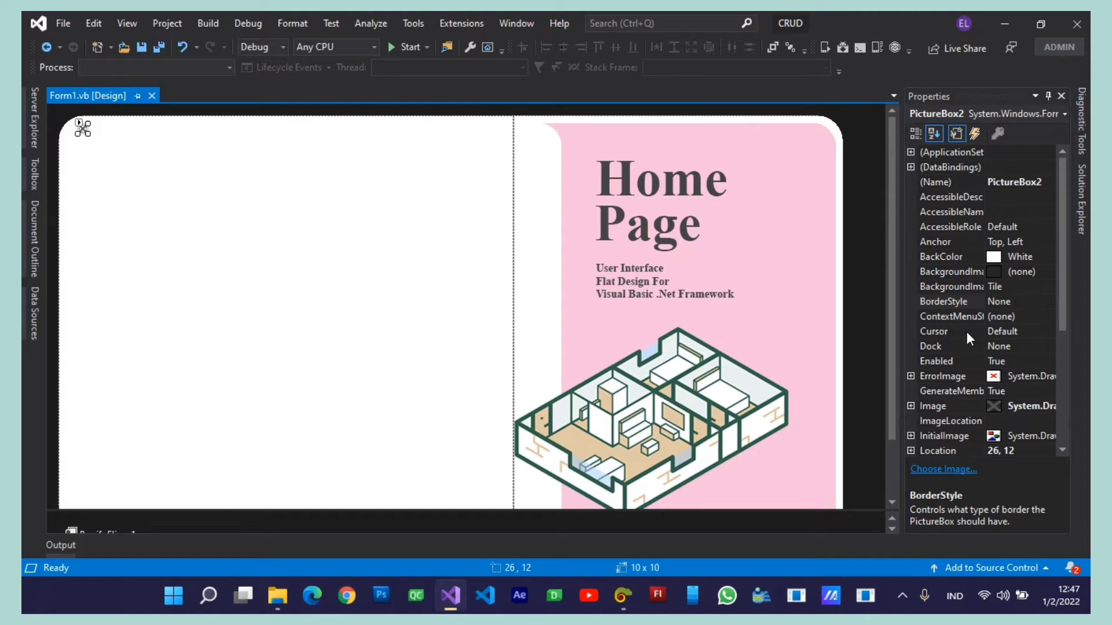
left_click(1049, 331)
left_click(1049, 331)
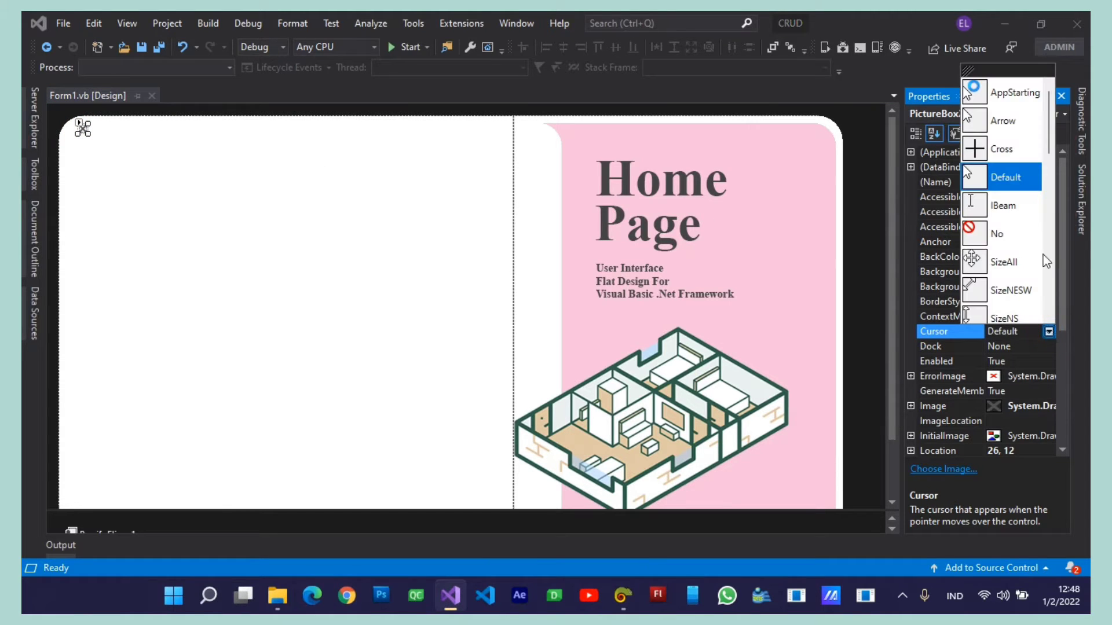
left_click_drag(1051, 152, 1055, 309)
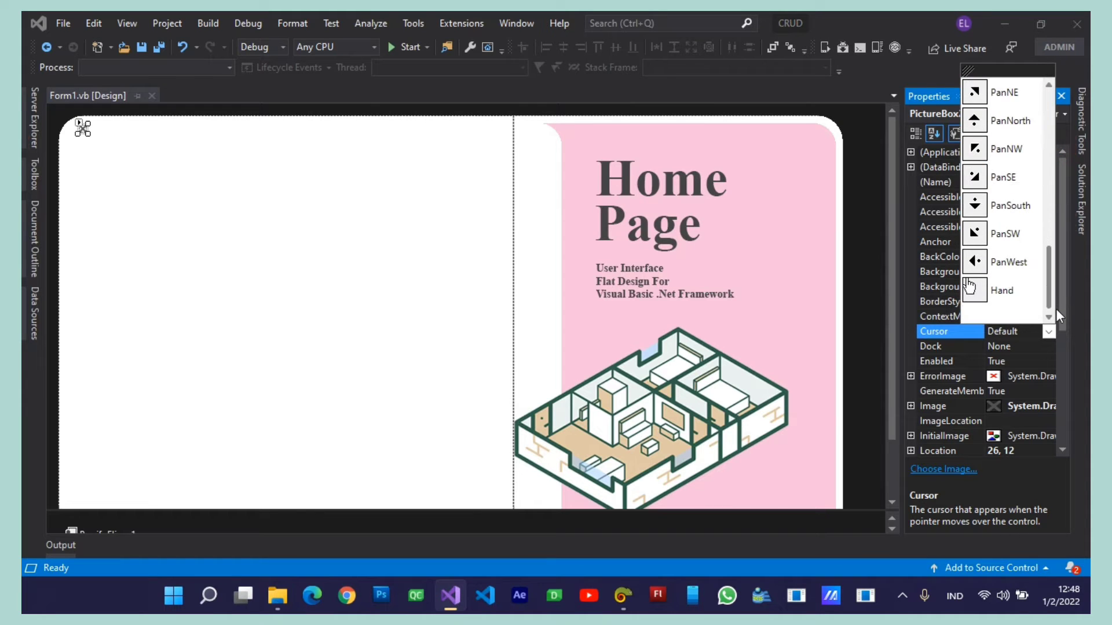
left_click(1008, 291)
left_click(378, 270)
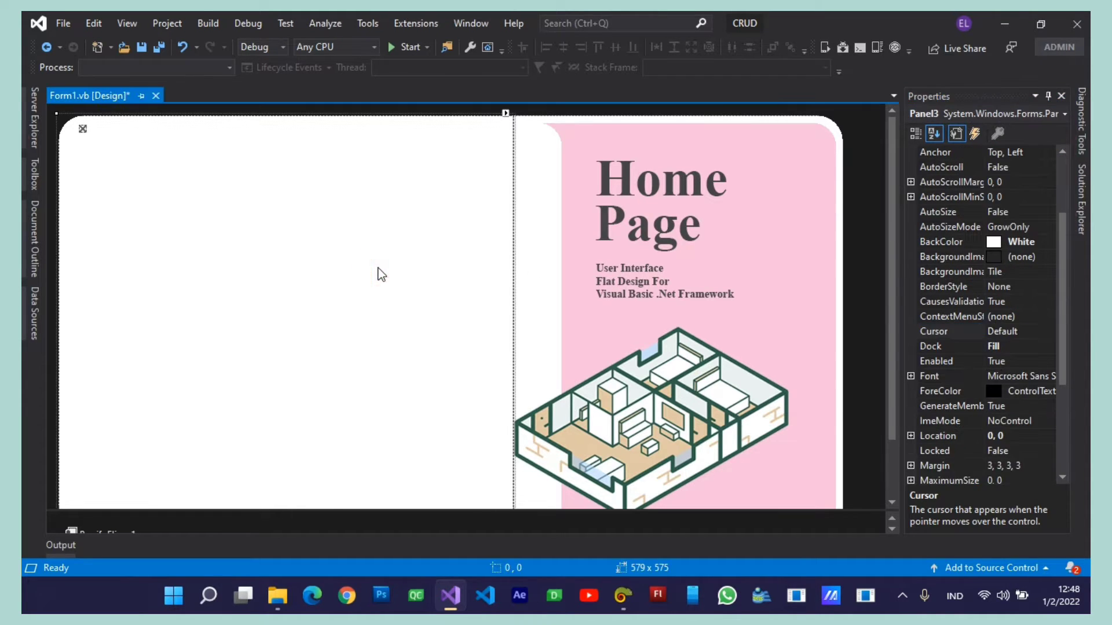
key("ctrl+s")
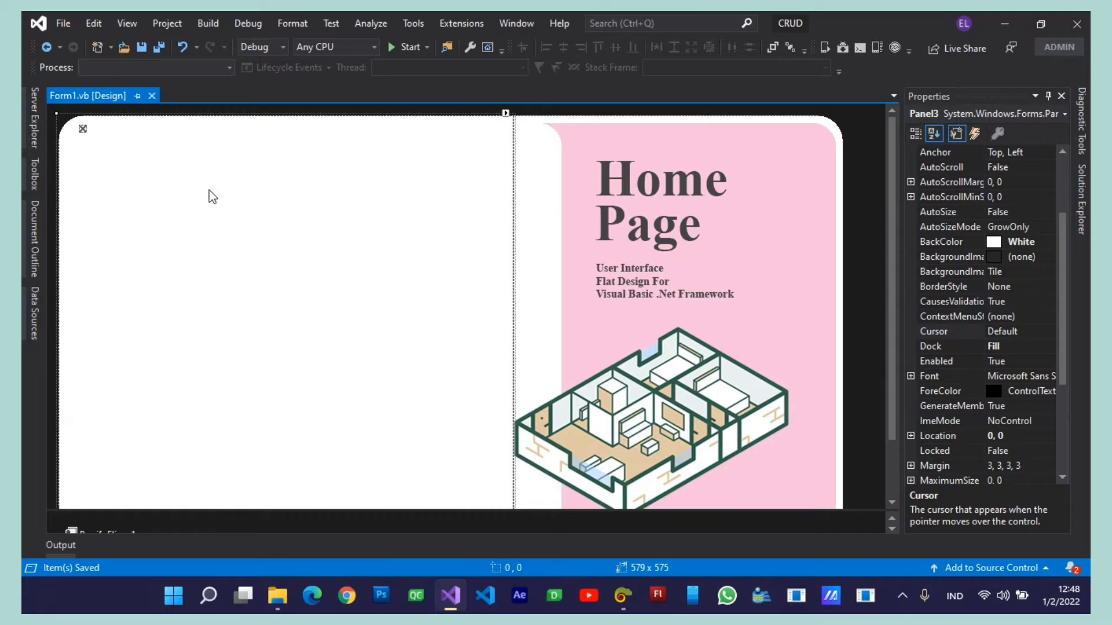
Create the close-icon picture box's Click event handler containing the statement End, and save the code
left_click(81, 128)
double_click(82, 128)
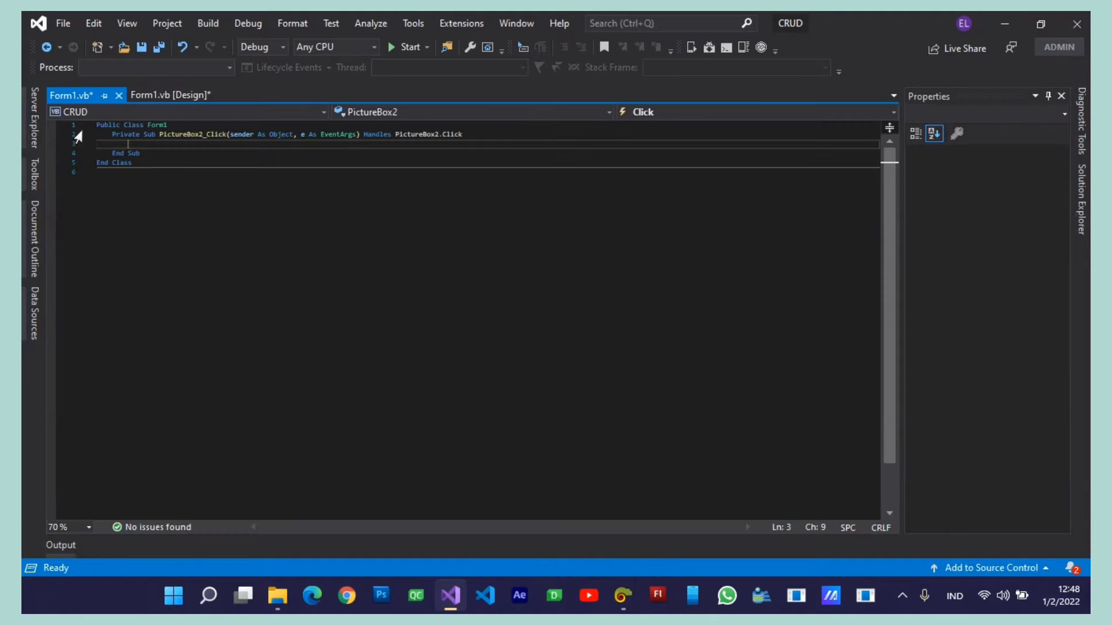
type("End")
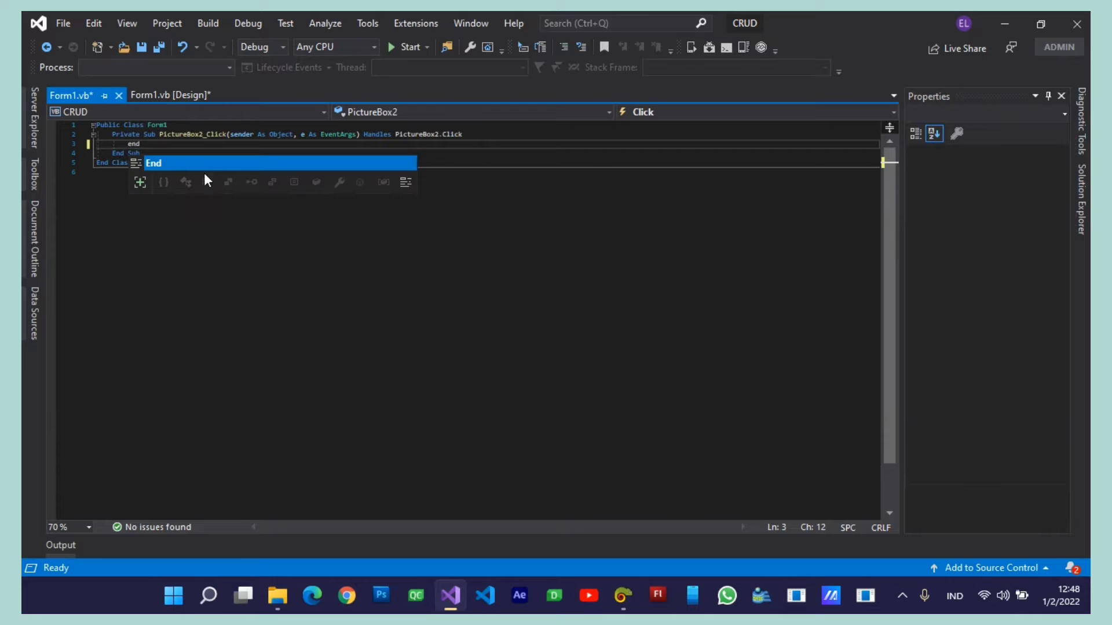
key("Escape")
left_click(331, 184)
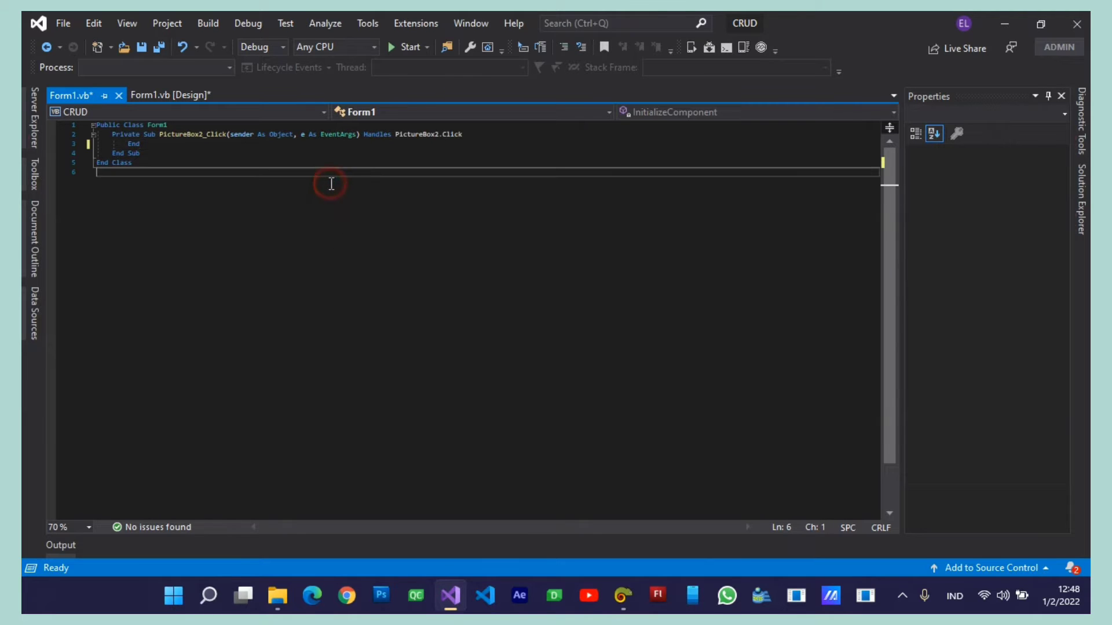
key("ctrl+s")
Return to the form designer, run the project and test the close icon by exiting the running form with it
left_click(159, 97)
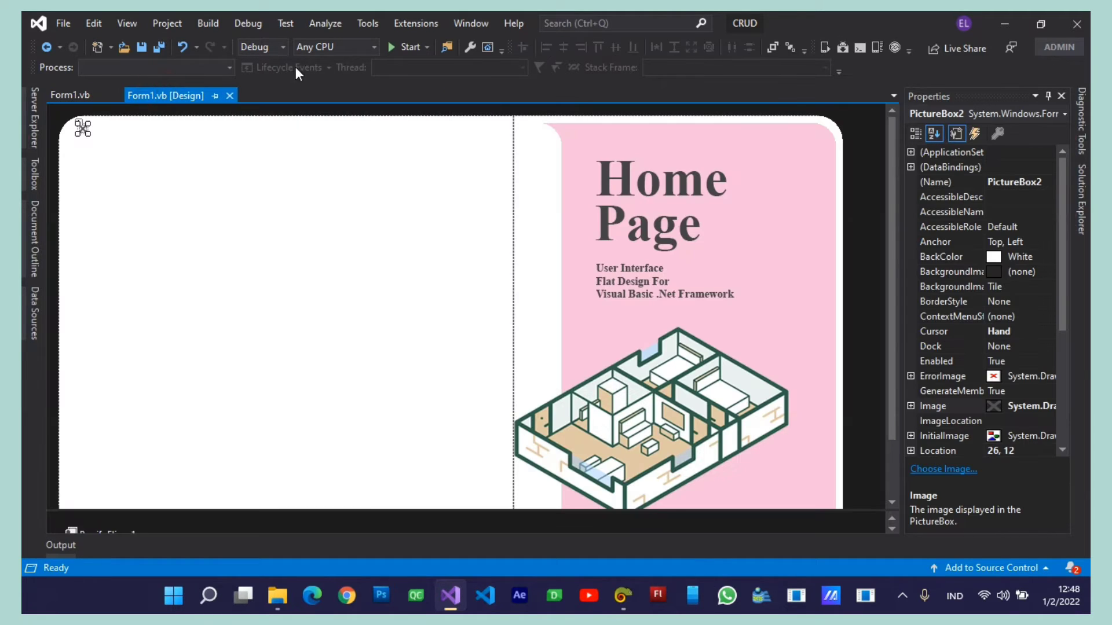
left_click(419, 47)
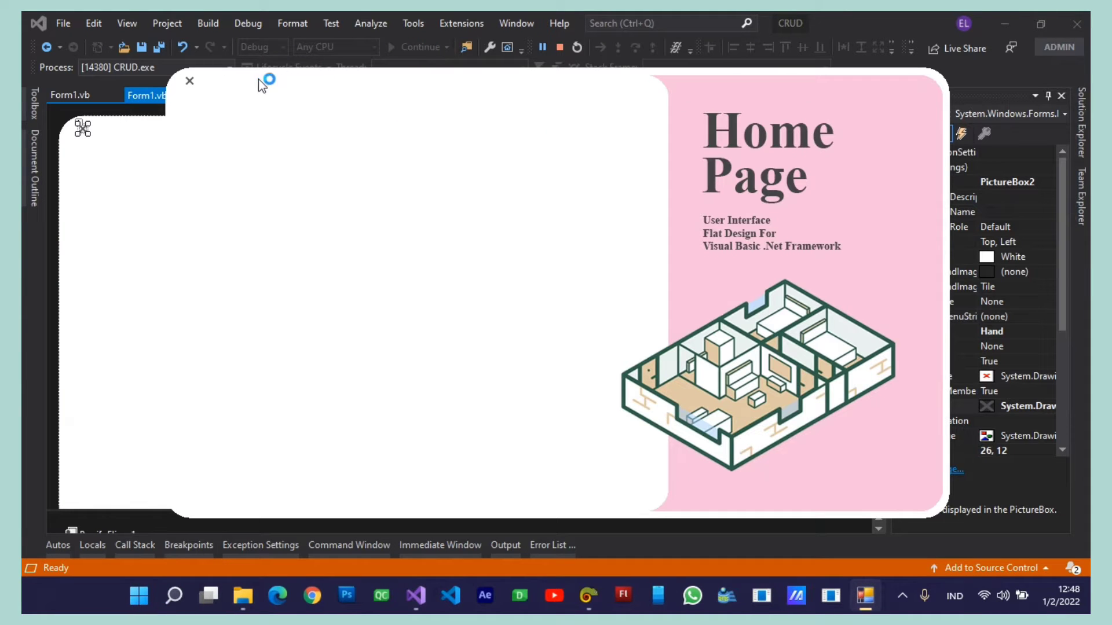
left_click(189, 81)
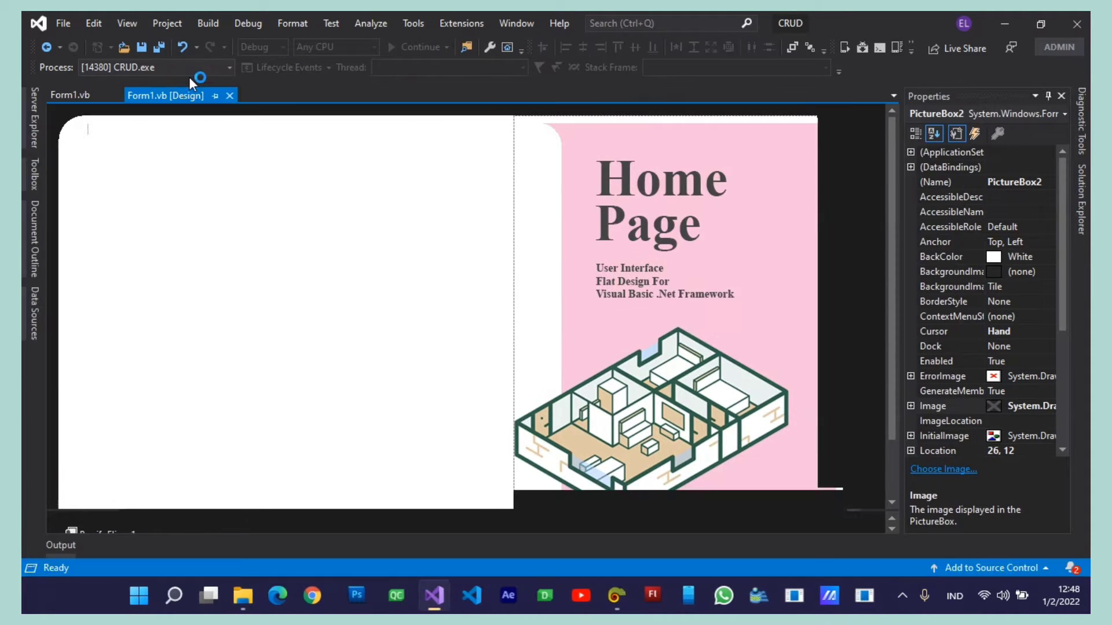
left_click(477, 260)
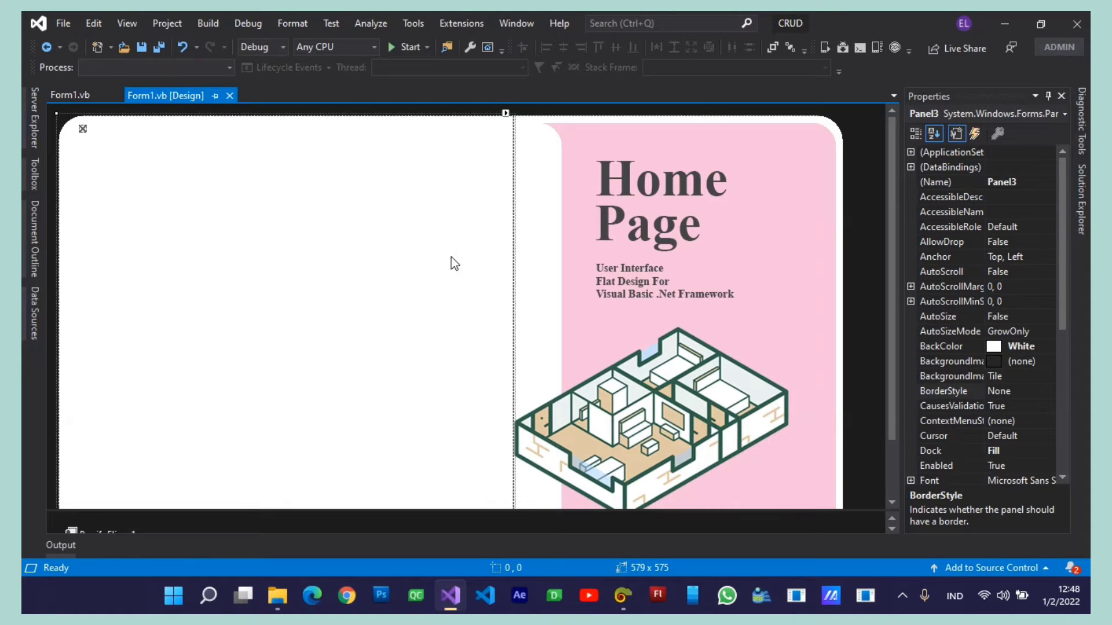
Add a standard Label to the white panel and position it at about 71, 187
left_click(22, 176)
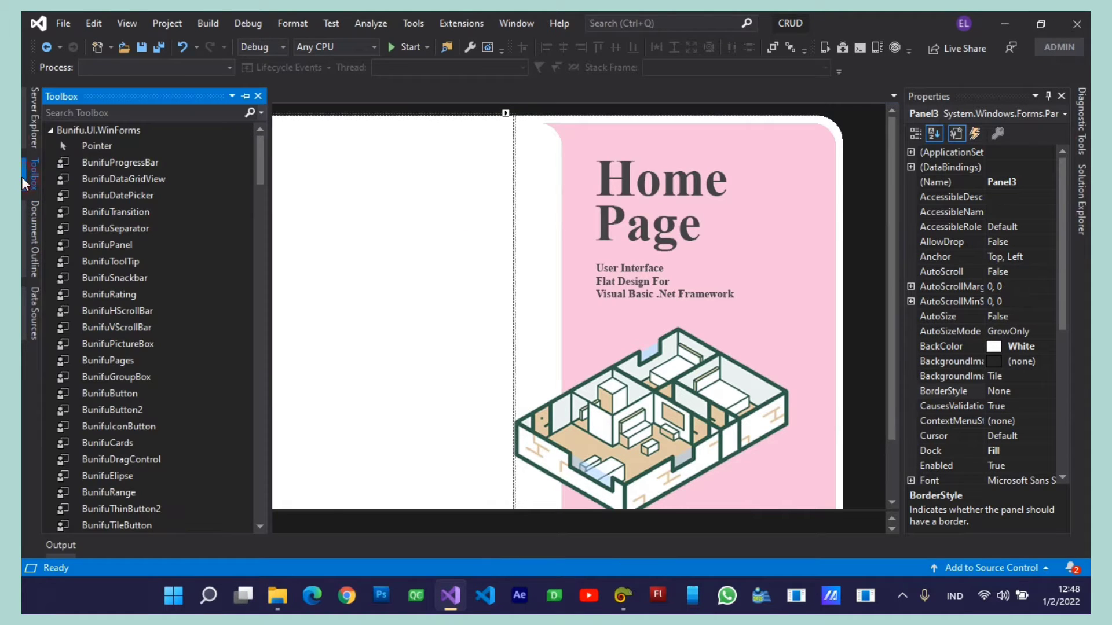
left_click(70, 112)
type("labe")
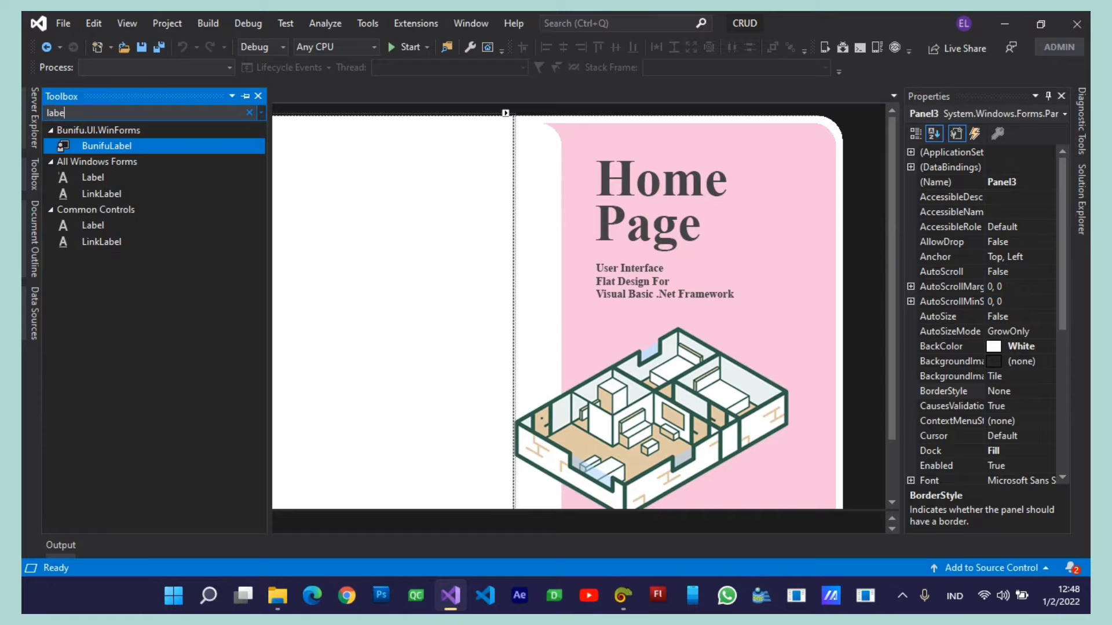
left_click(78, 176)
left_click(369, 233)
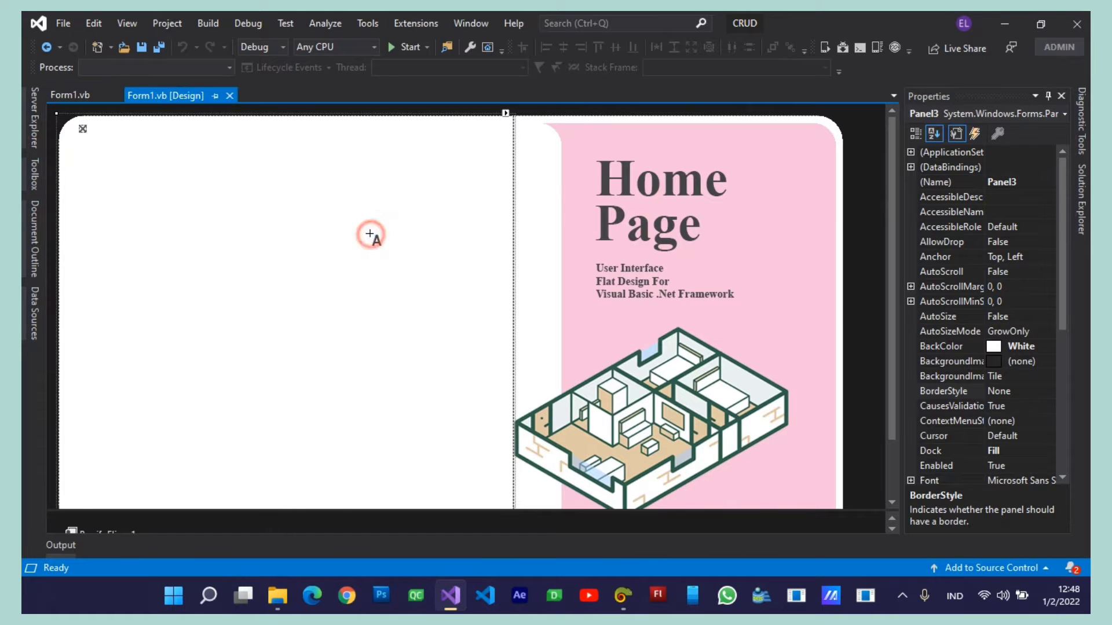
left_click_drag(376, 237, 125, 267)
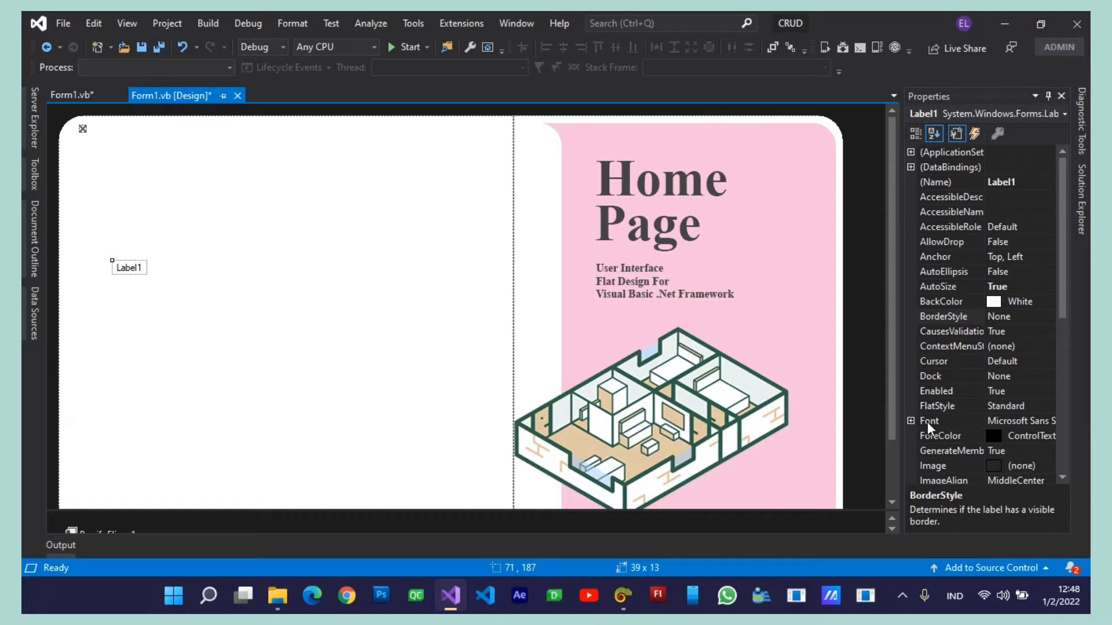
Set the new label's font to Thames, size 12, bold
left_click(911, 421)
left_click(1026, 302)
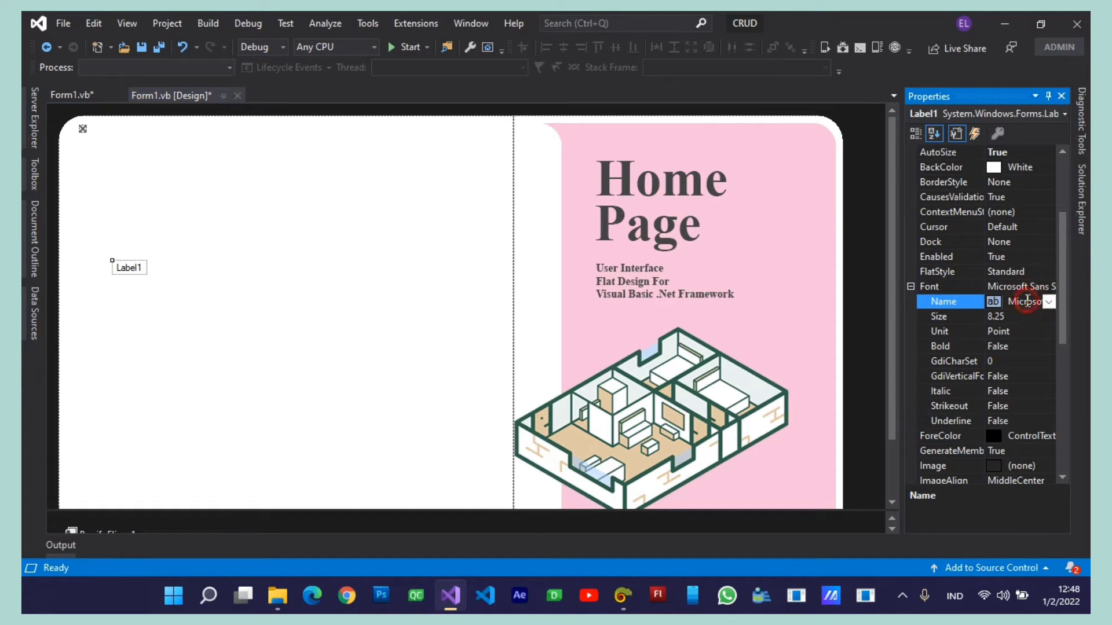
key("ctrl+a")
type("Thames")
key("Return")
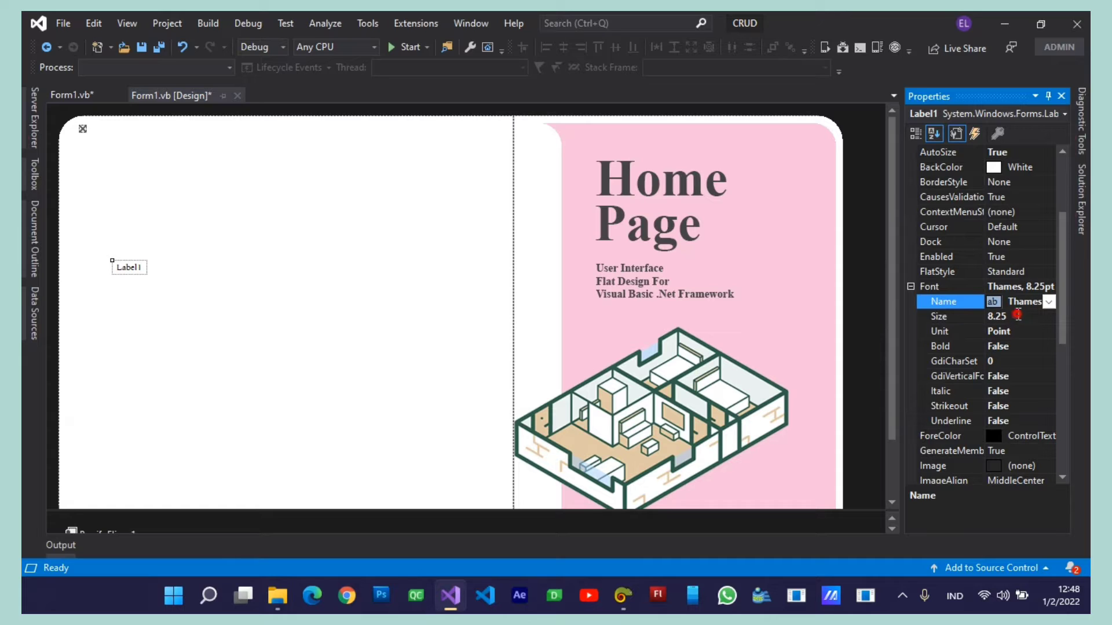
left_click(1018, 316)
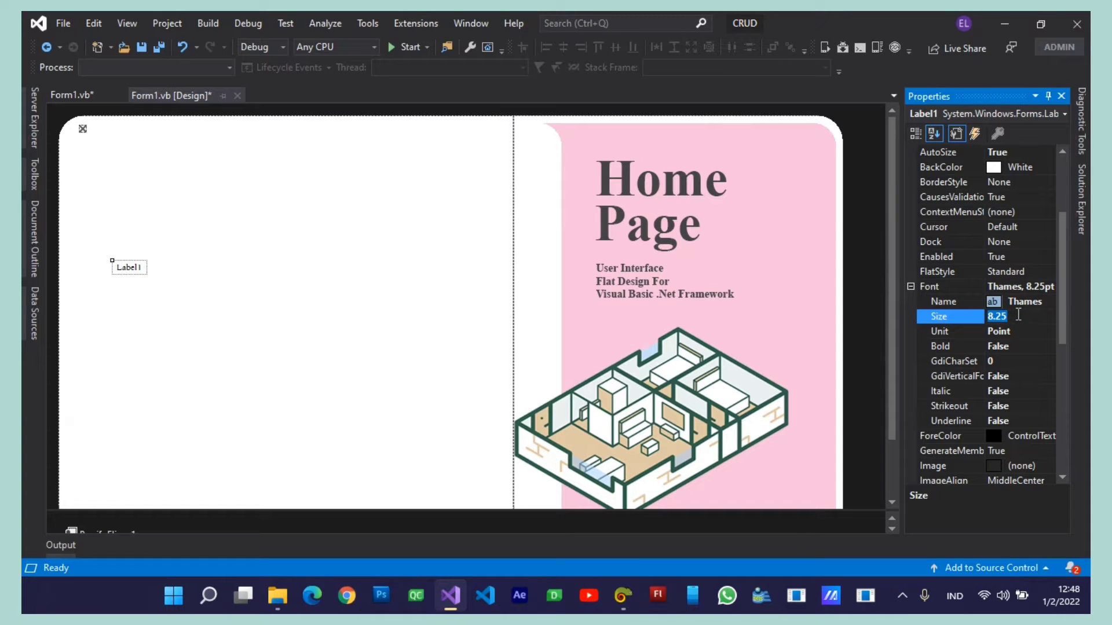
type("12")
key("Return")
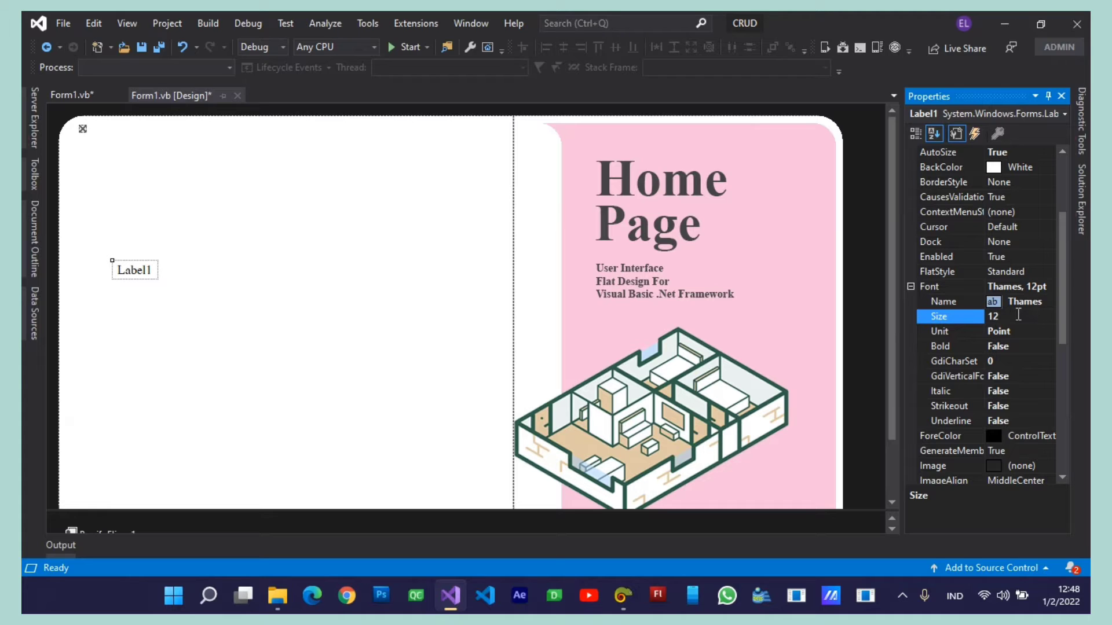
double_click(1017, 345)
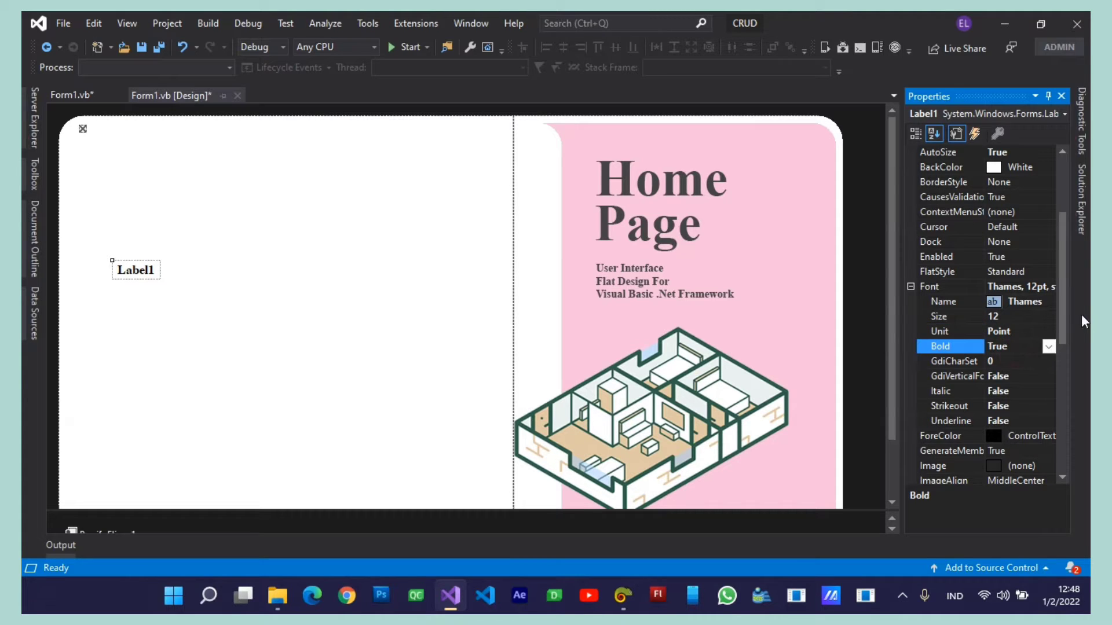
Try a font size of 15 for the label and return it to 12
left_click(1027, 315)
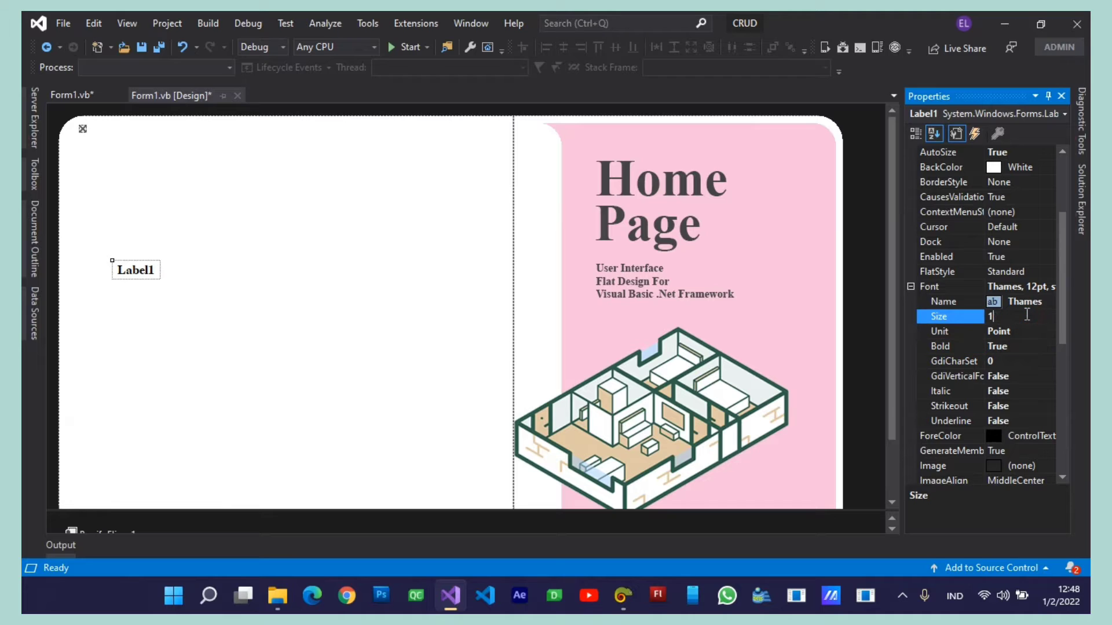
key("Return")
left_click(1024, 314)
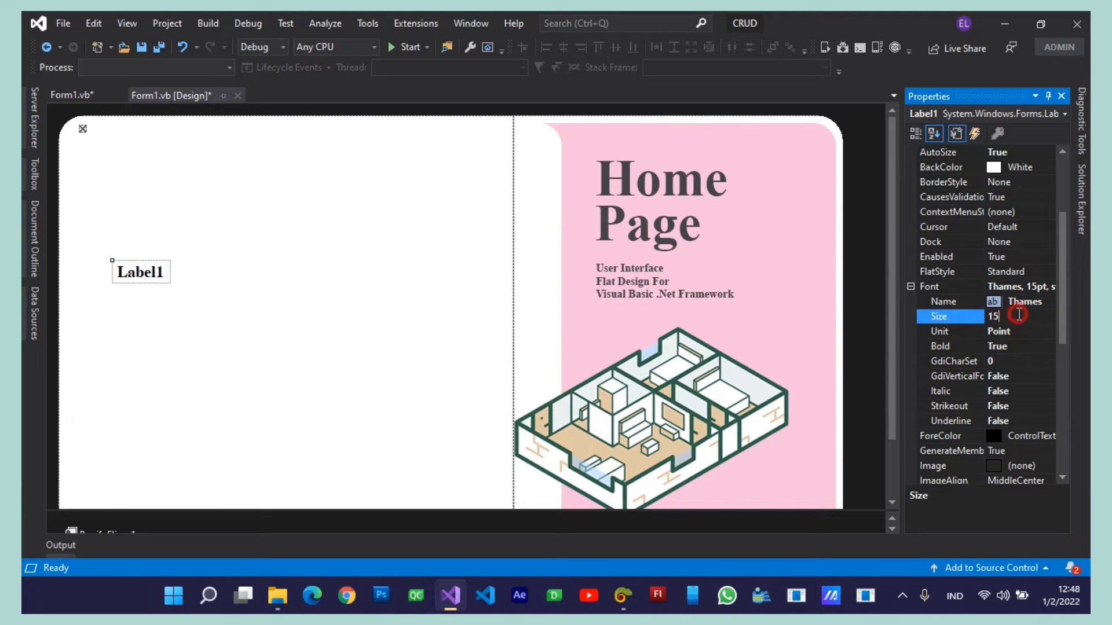
key("BackSpace")
key("Return")
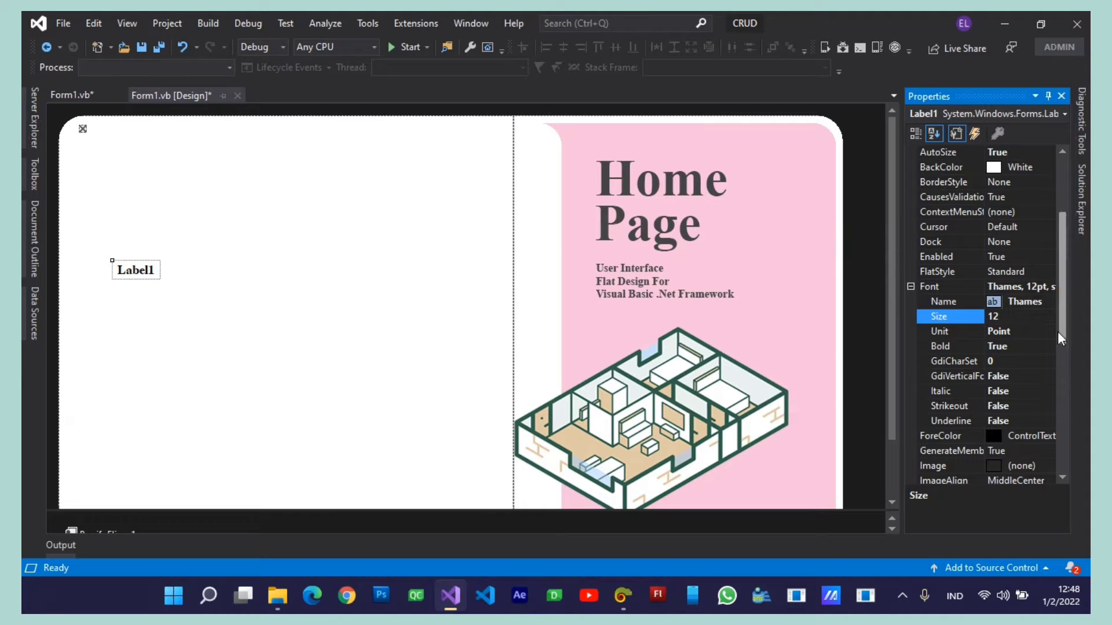
Set the label's text to "Halo, selamat datang"
left_click_drag(1058, 325, 1066, 454)
left_click(1024, 404)
key("BackSpace")
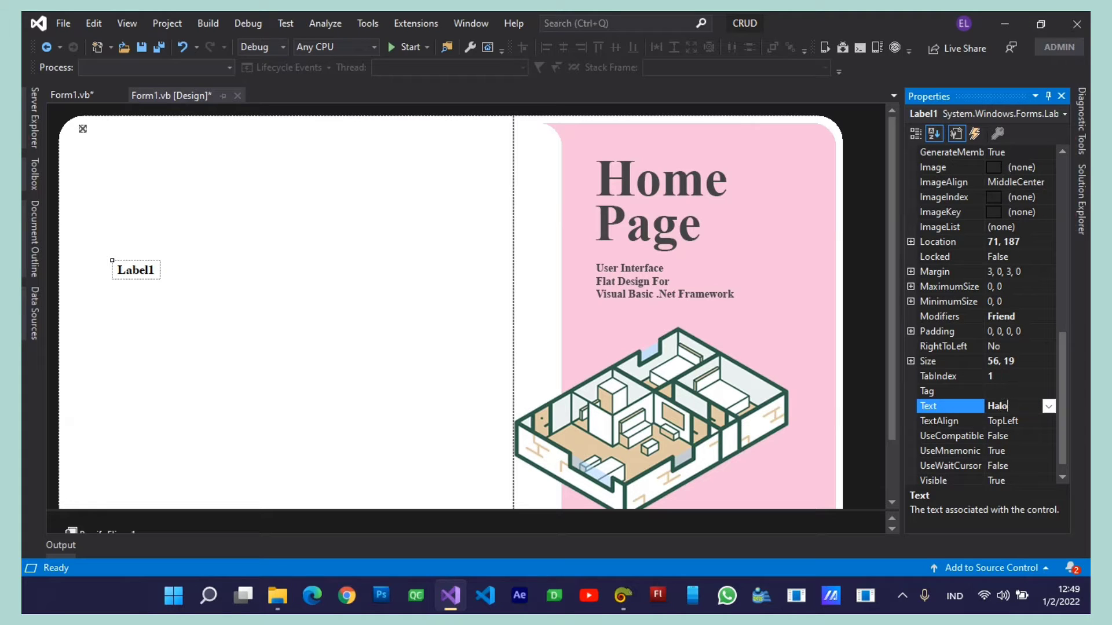
type("Halo, selamat datang")
key("Return")
Move the greeting label toward the white panel's left edge, to about 22, 187
left_click(191, 268)
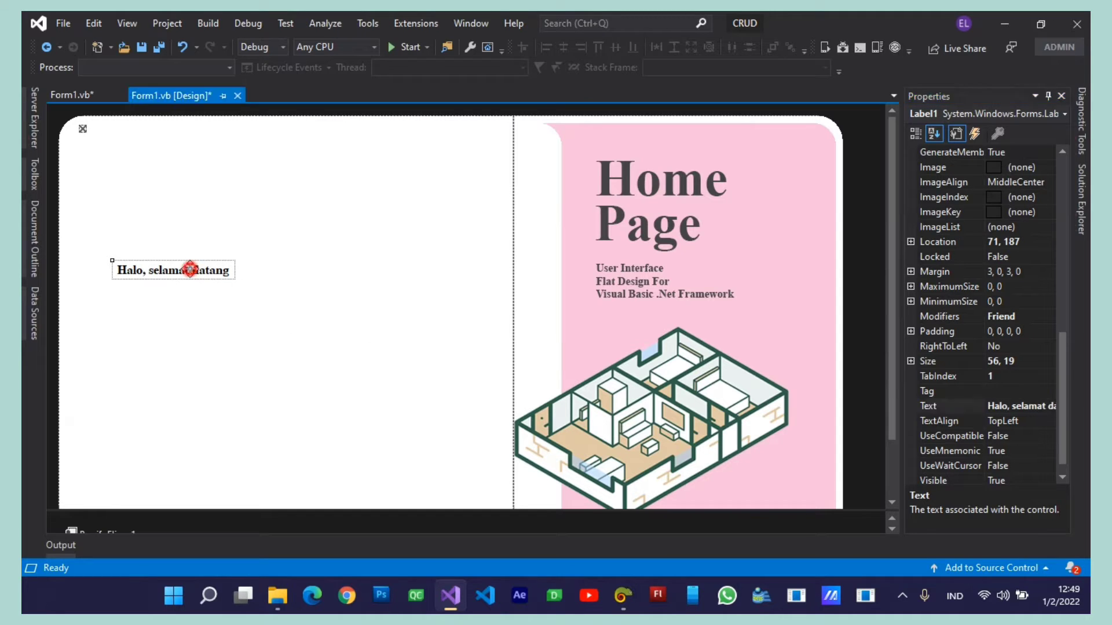
key("ctrl+Left")
left_click(425, 341)
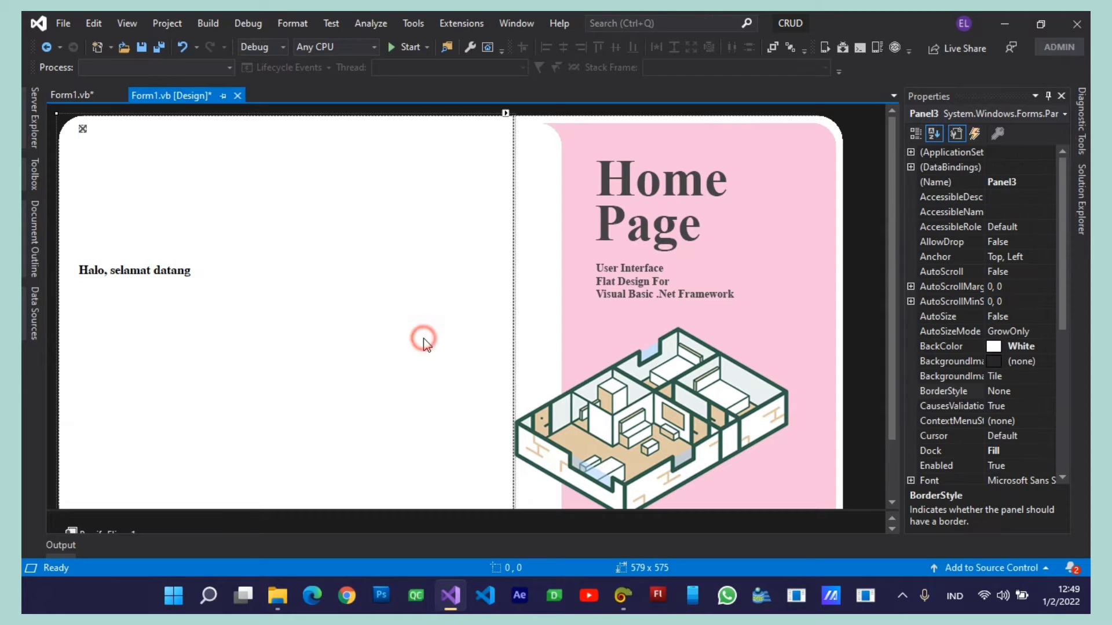
Copy the dark grey #454545 from Just Color Picker, apply it as the greeting label's ForeColor, and save the form
left_click(623, 608)
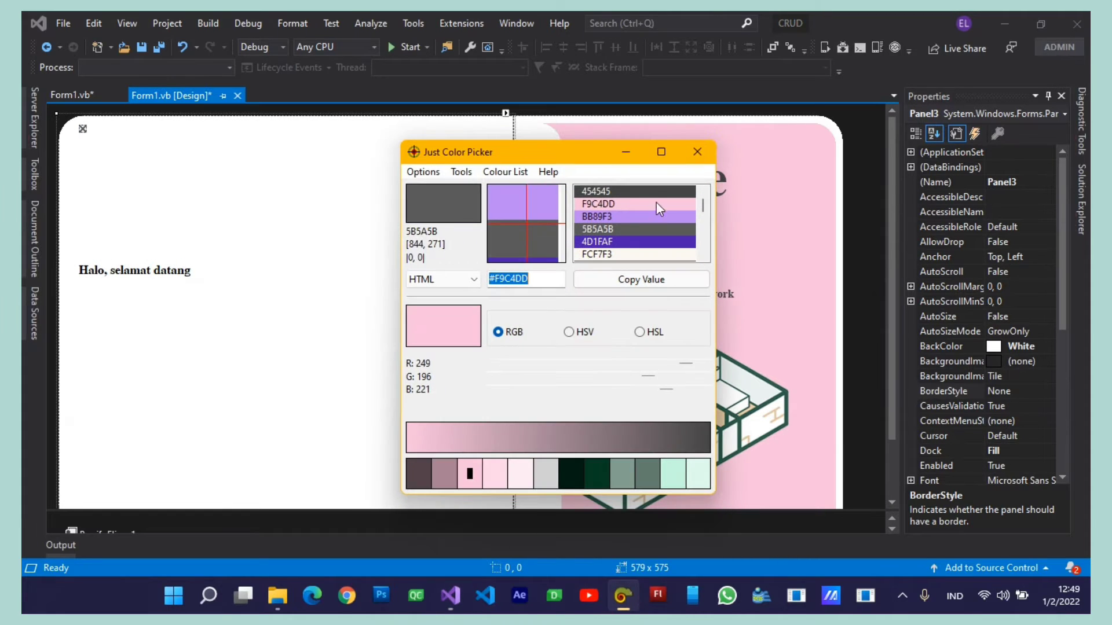
left_click(594, 274)
left_click(254, 274)
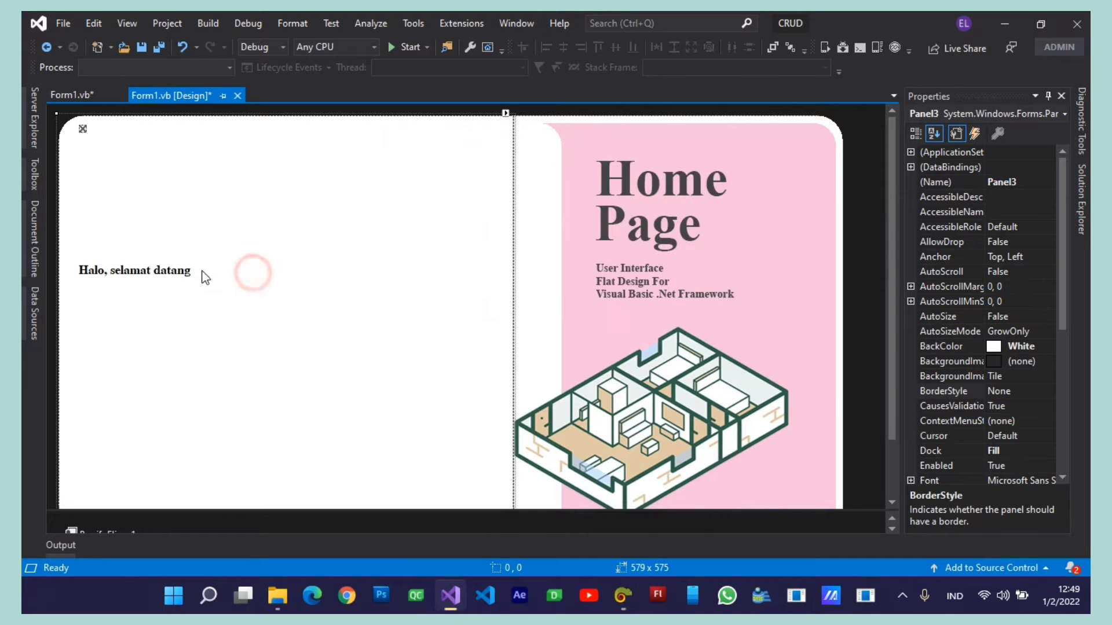
left_click(152, 272)
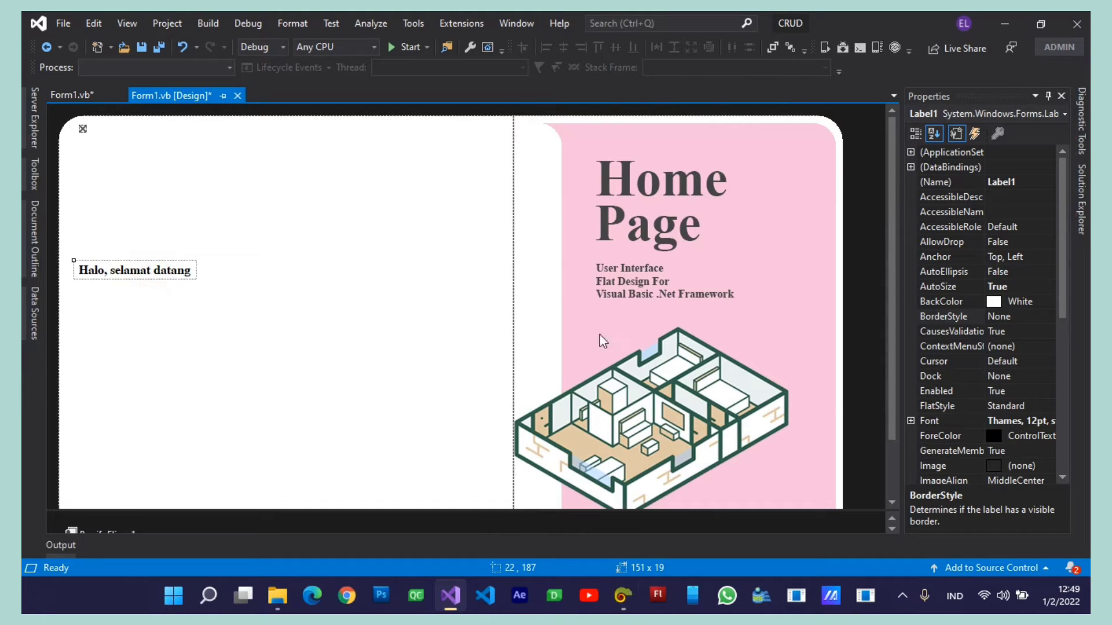
left_click(1035, 437)
key("ctrl+v")
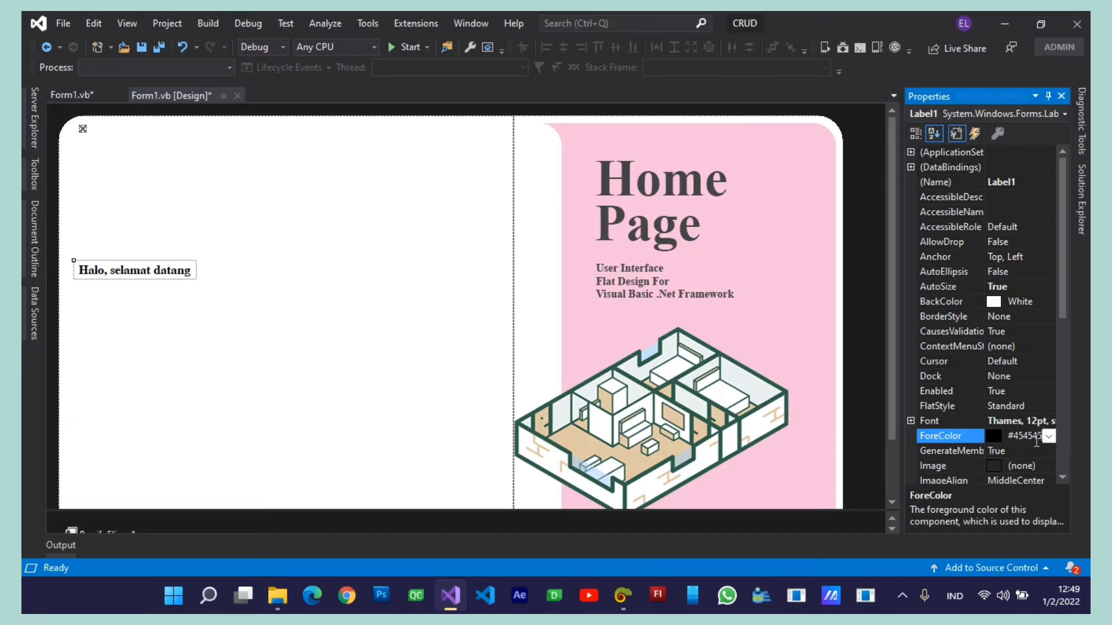
key("Return")
left_click(473, 397)
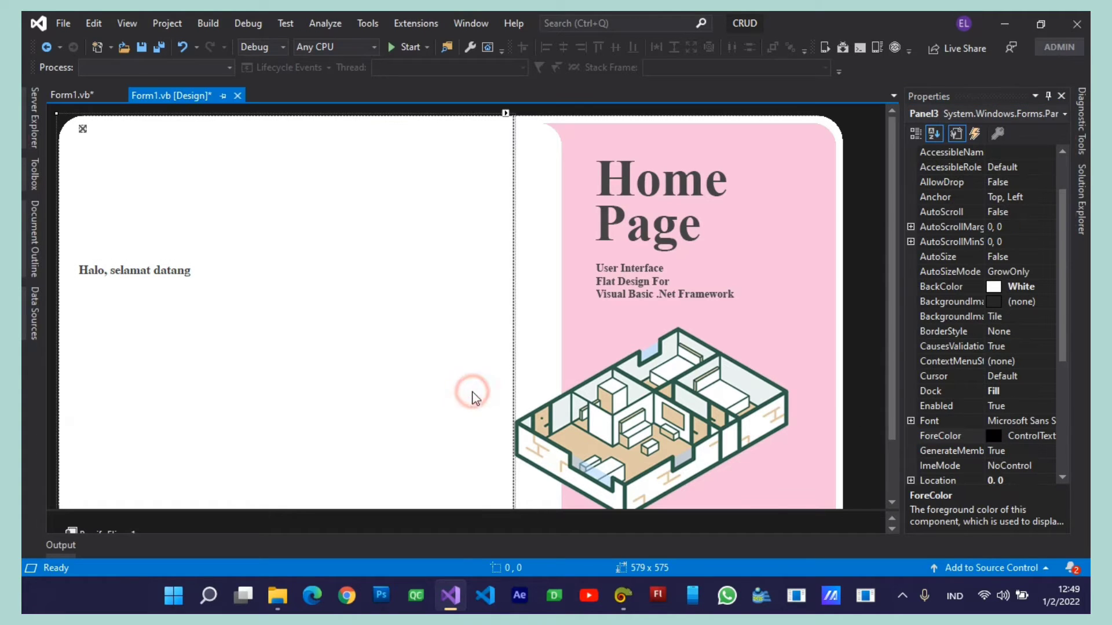
key("ctrl+s")
Place the copy of the greeting label directly beneath the original at about 22, 206, and set its font size to 25
left_click_drag(152, 268, 117, 287)
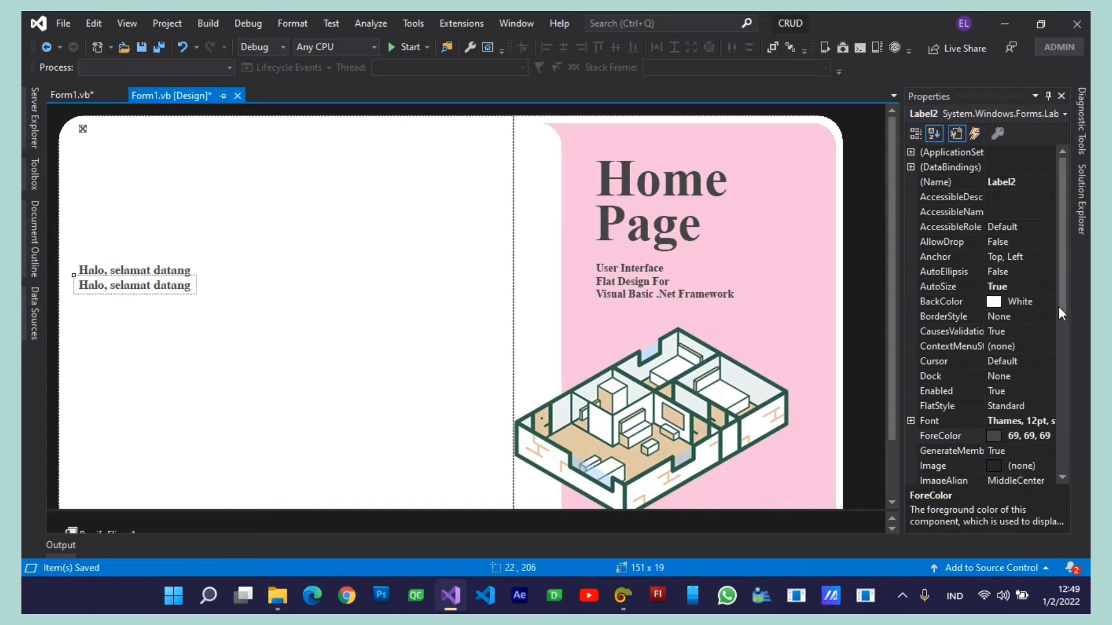
left_click_drag(1065, 307, 1068, 331)
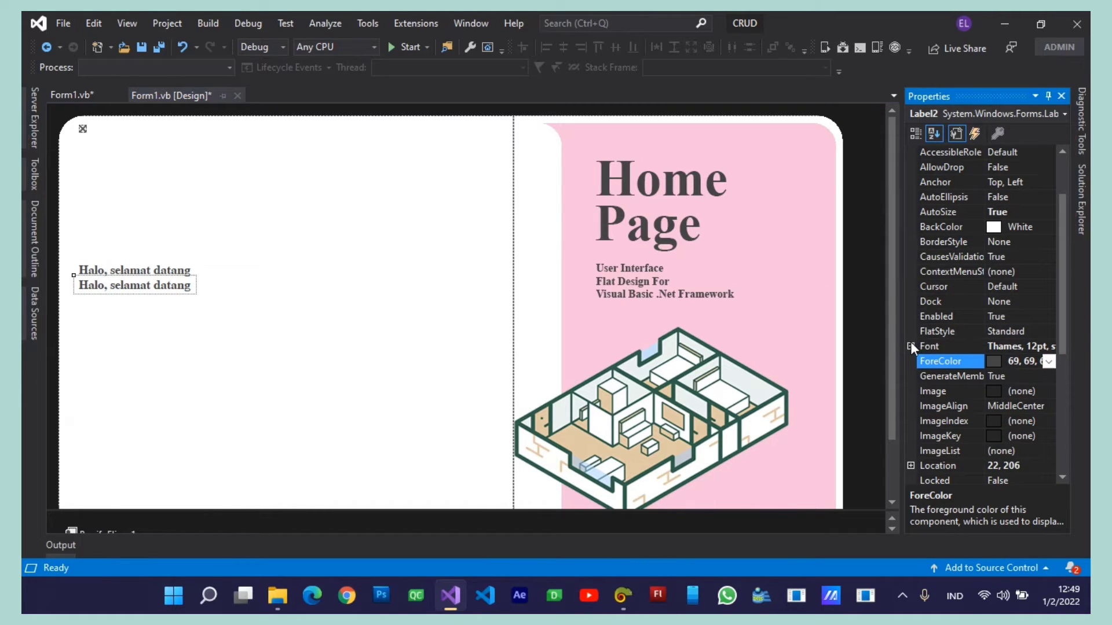
left_click(911, 346)
left_click(910, 346)
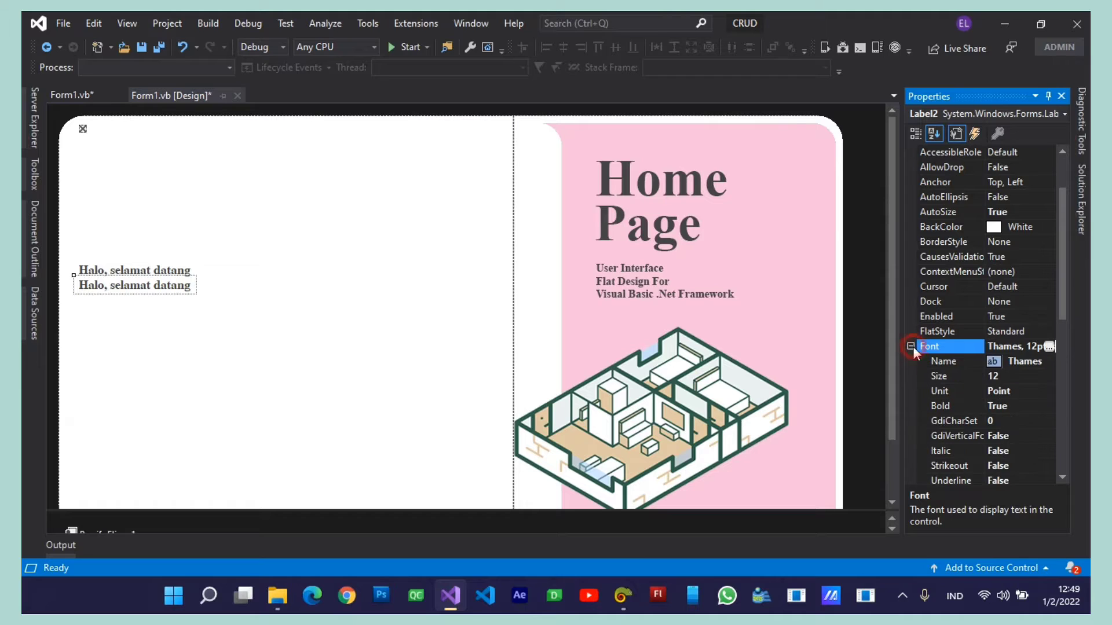
left_click(1020, 376)
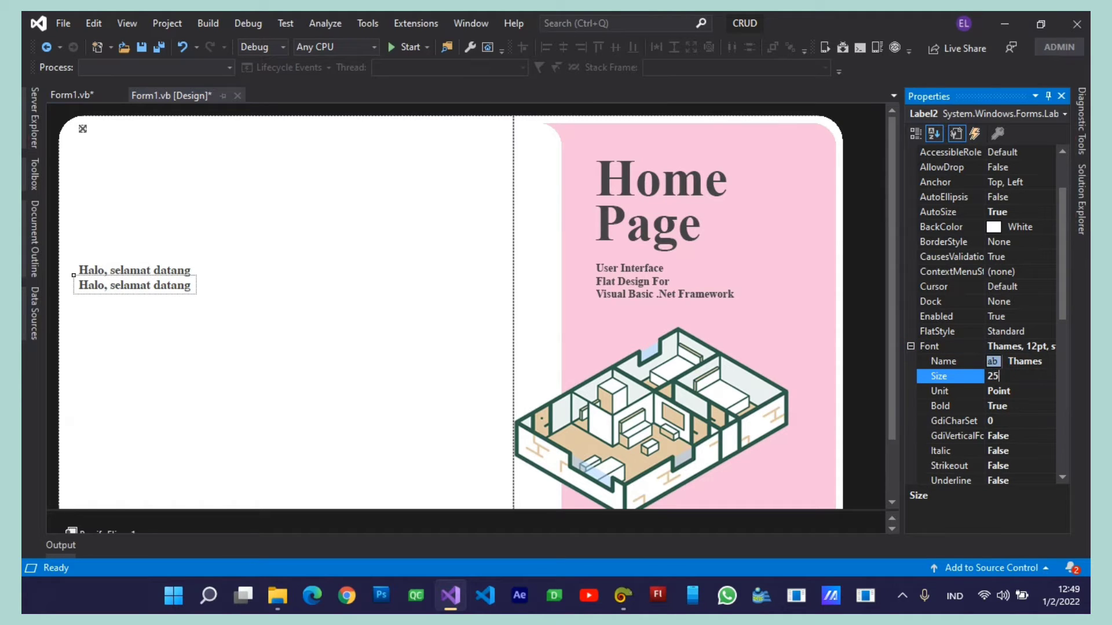
type("25")
key("Return")
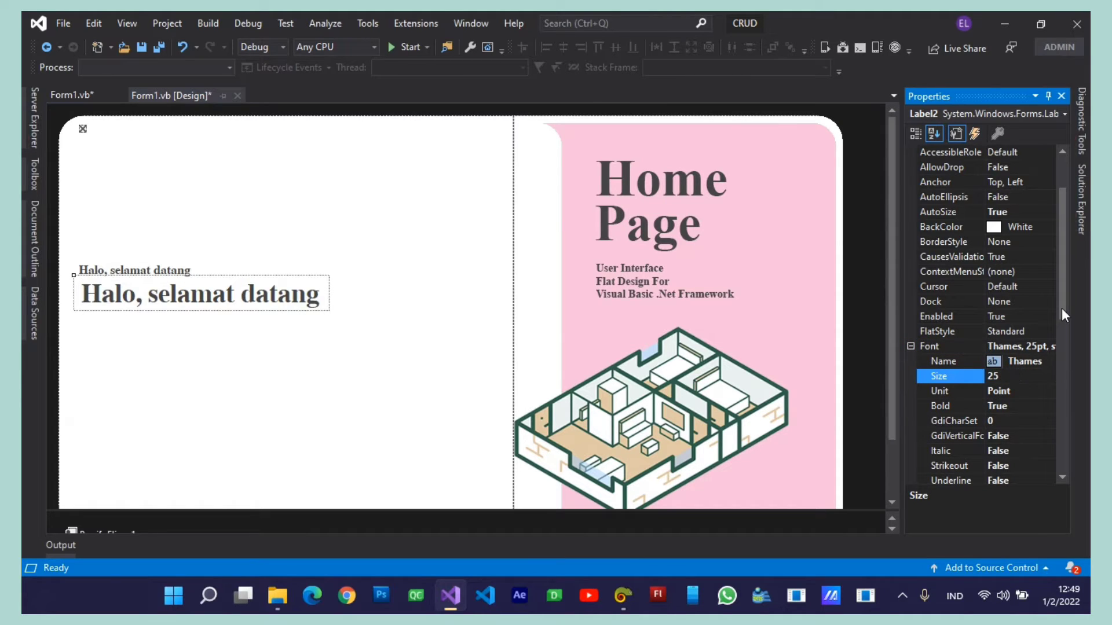
Replace the large label's text with four lines: "FORM", "Home Page", "User Interface Flat Design" and "For Visual Basic .Net Framework"
left_click_drag(1065, 315, 1064, 443)
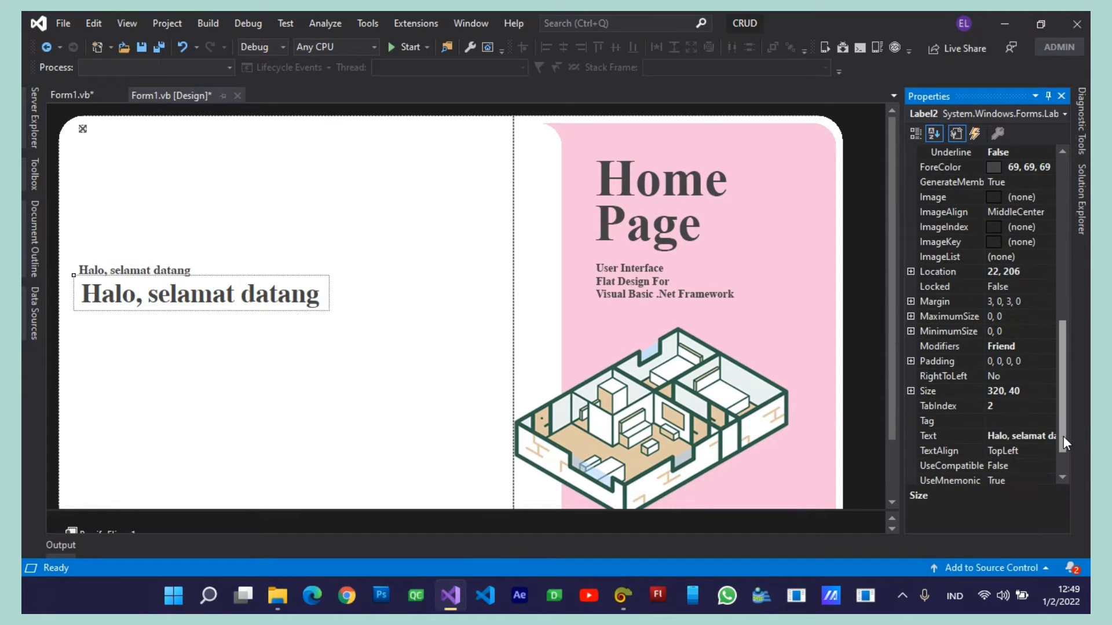
left_click(1041, 436)
left_click(1049, 436)
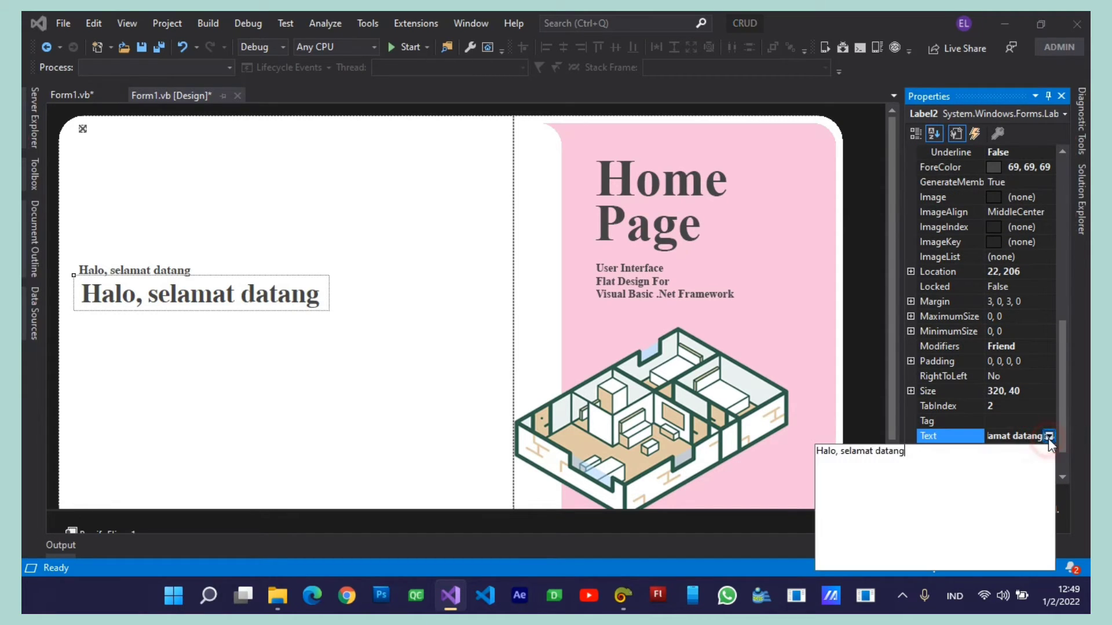
type("FORM ")
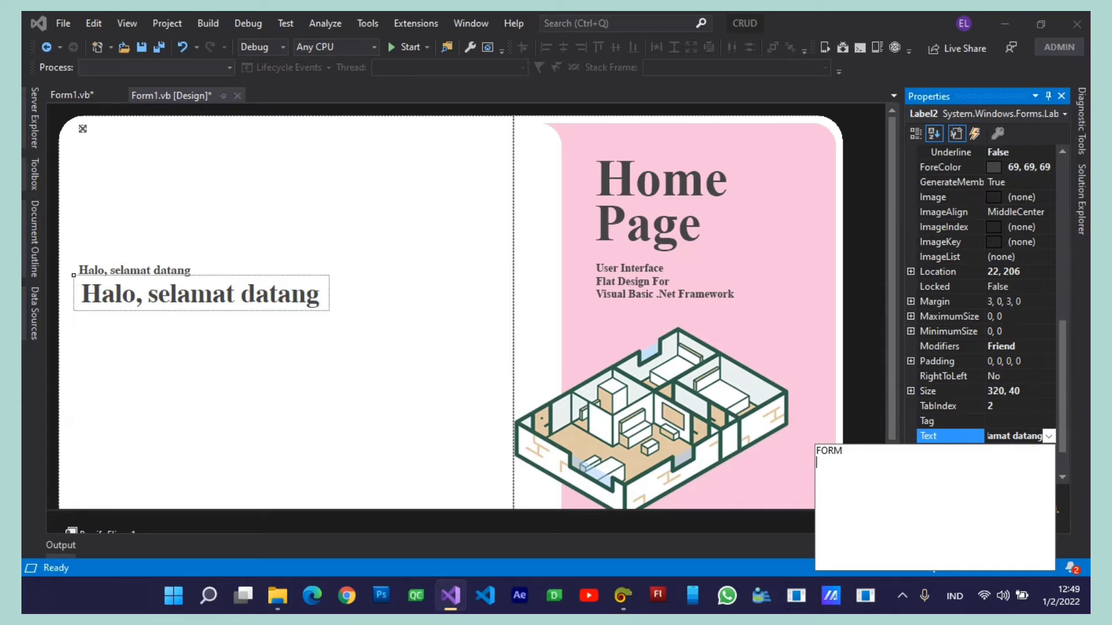
type("Home Page")
key("Return")
type("User Interf")
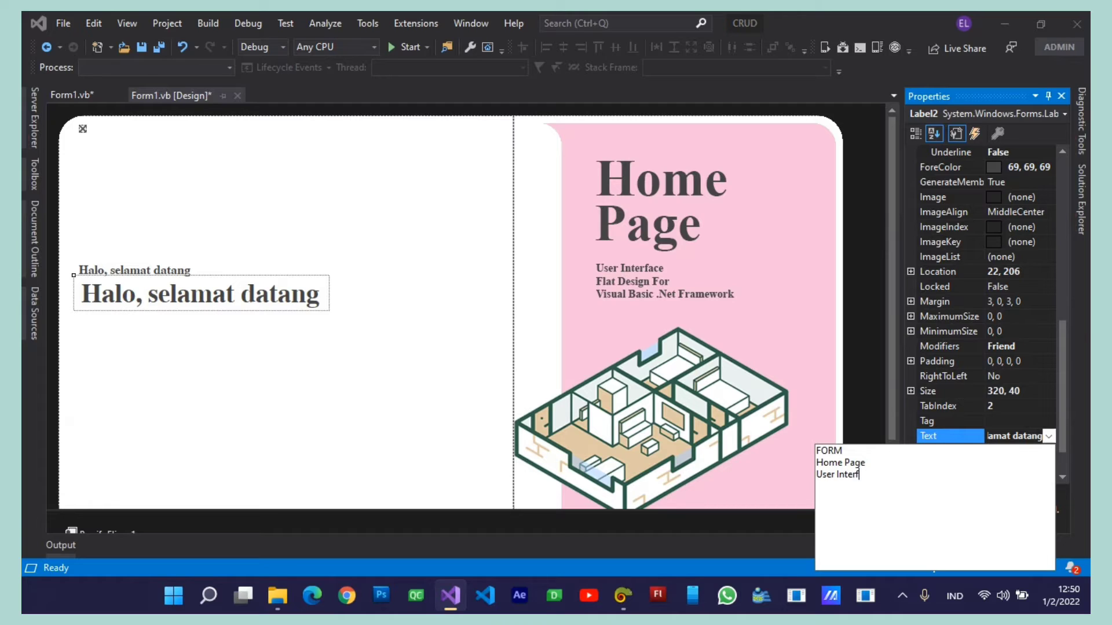
type("ace Flat Design")
key("Return")
type("For Visual B")
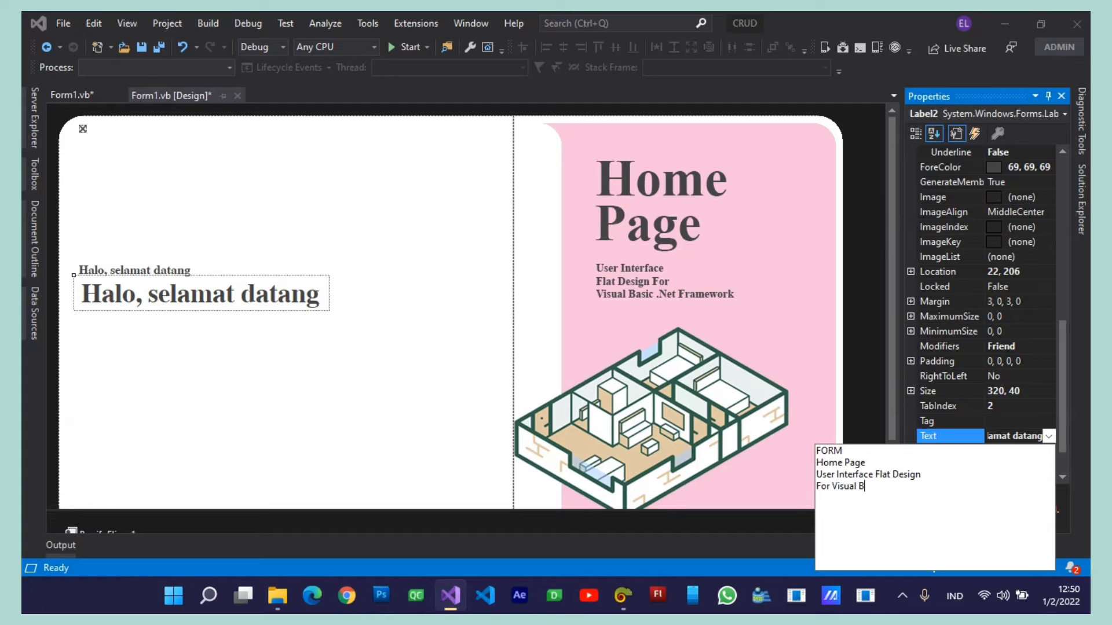
type("asic .Net Framework")
left_click(946, 440)
left_click(381, 478)
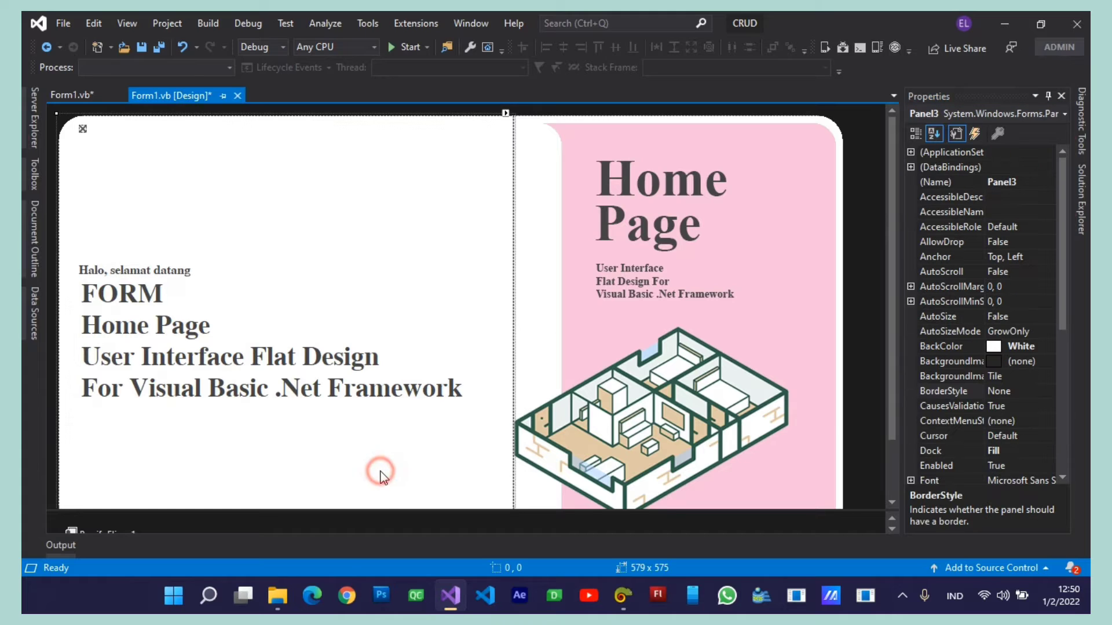
Shift the four-line heading label to about 19, 208 so its text lines up with the greeting, and save the form
key("ctrl+s")
left_click_drag(257, 360, 257, 361)
left_click(302, 442)
key("ctrl+s")
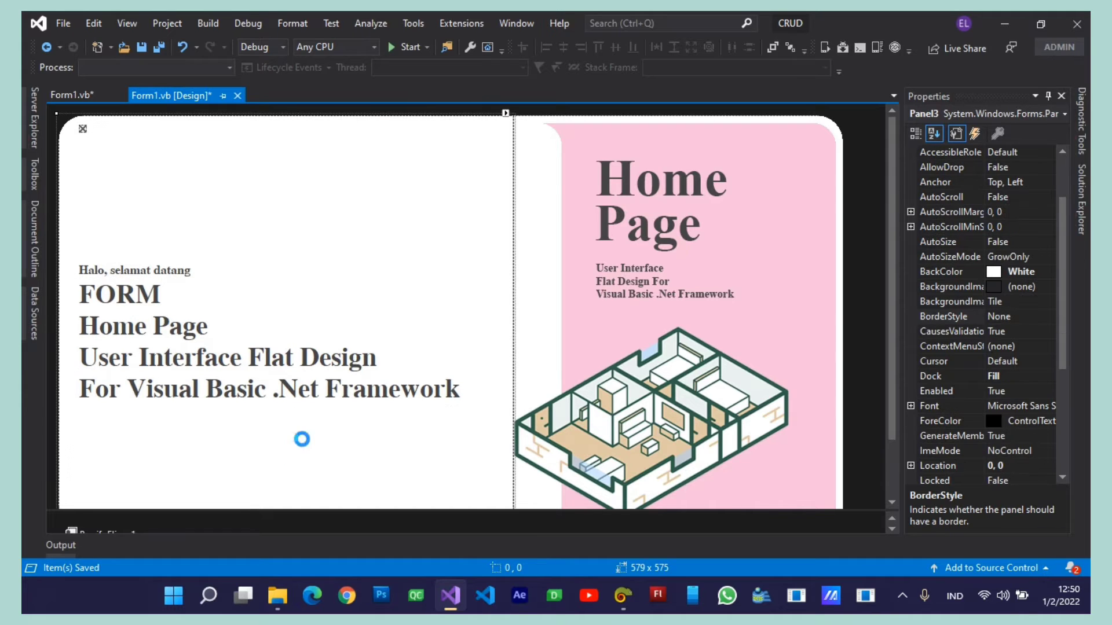
left_click_drag(894, 249, 898, 292)
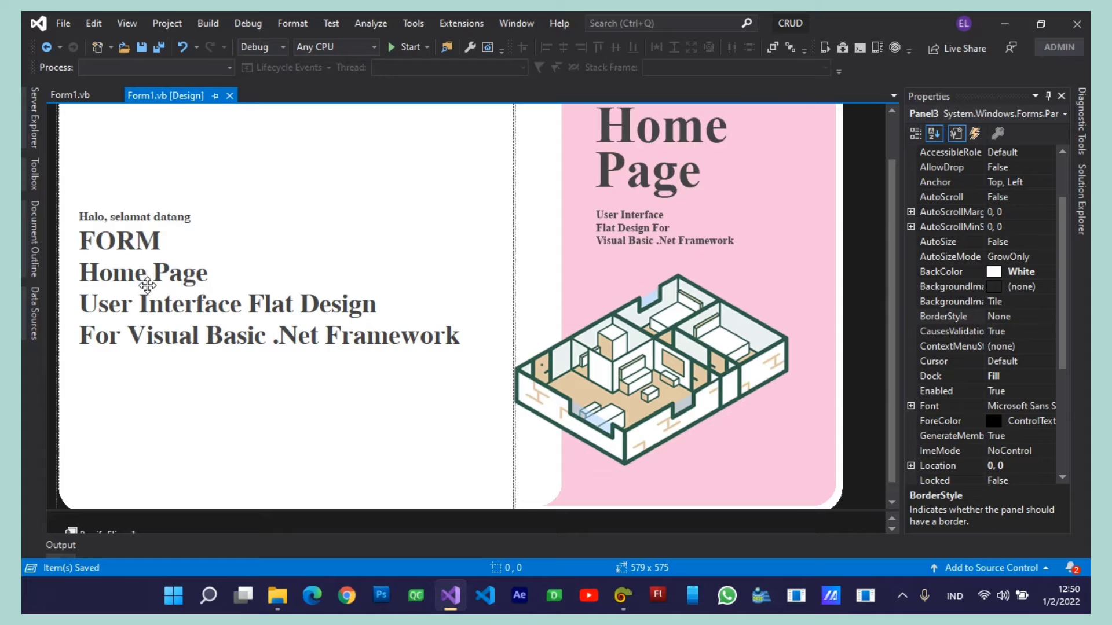
left_click_drag(153, 286, 147, 286)
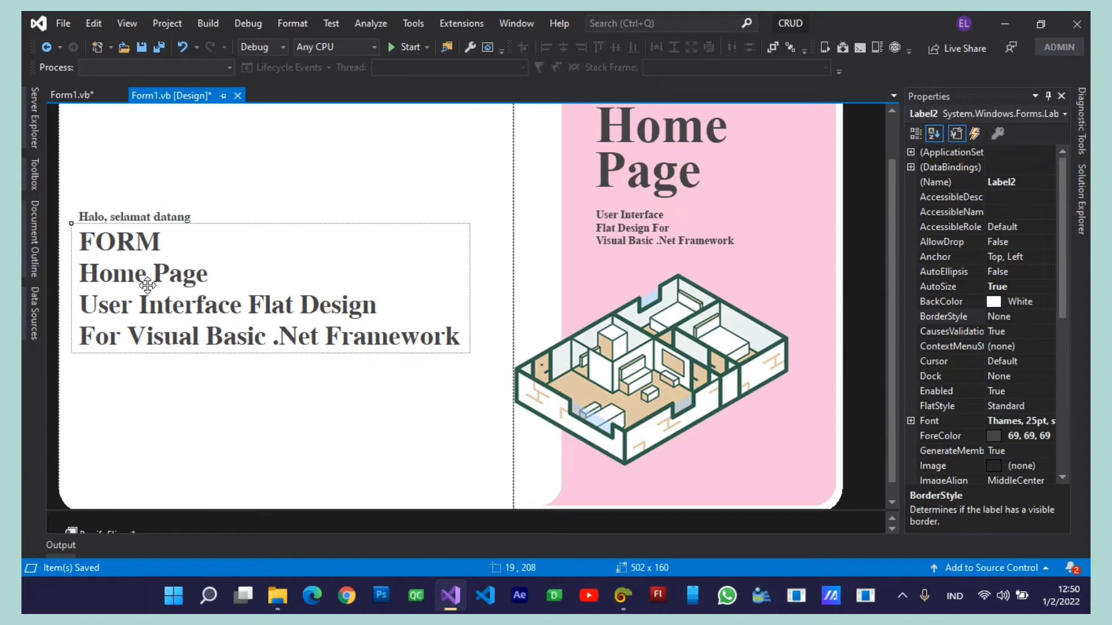
left_click(180, 392)
key("ctrl+s")
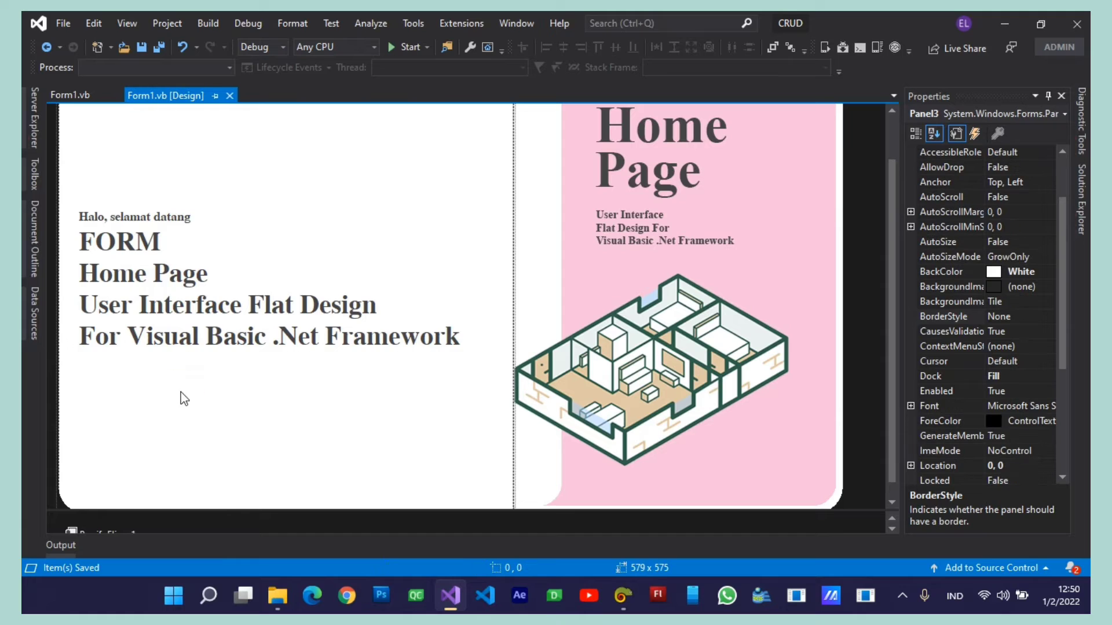
Duplicate the "Halo, selamat datang" label and place the copy under the four-line heading at about 22, 378
left_click(129, 217)
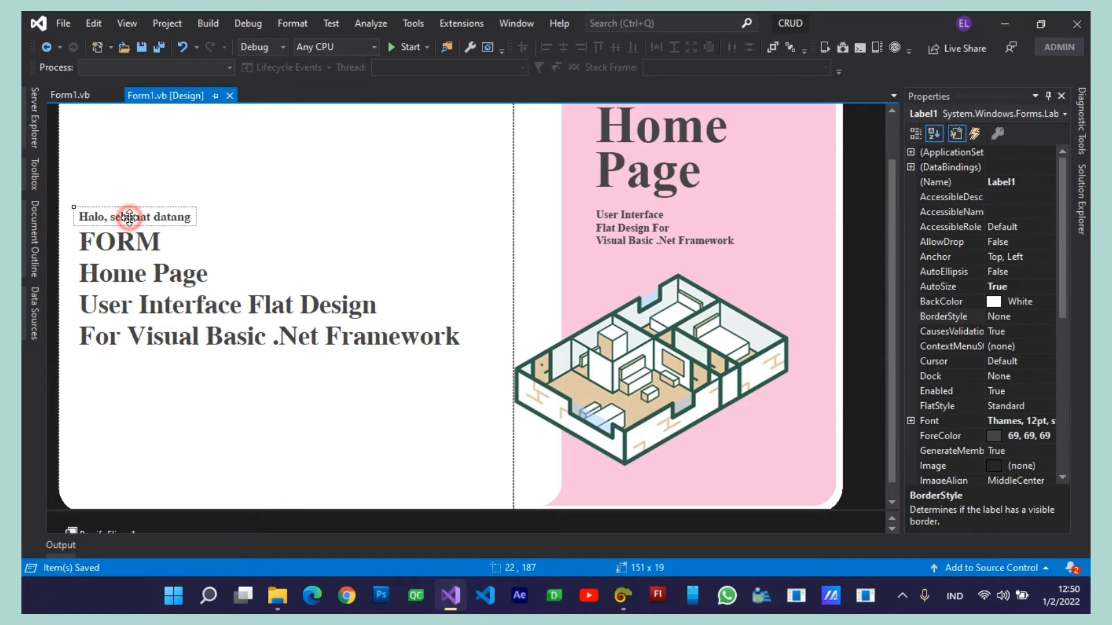
key("ctrl+c")
left_click(185, 391)
key("ctrl+v")
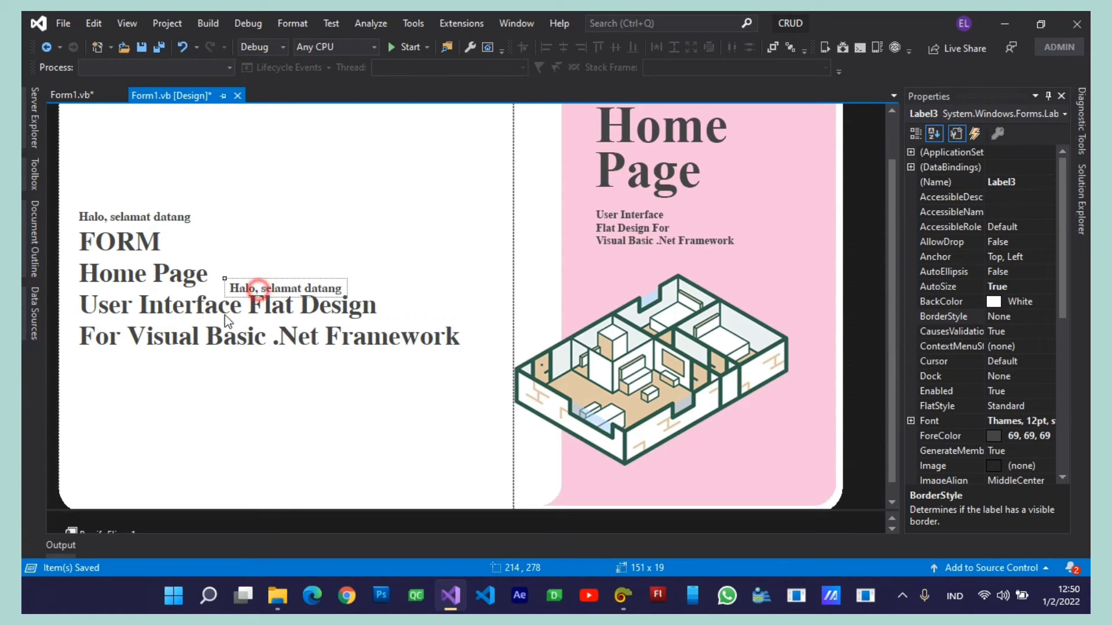
left_click_drag(259, 288, 113, 366)
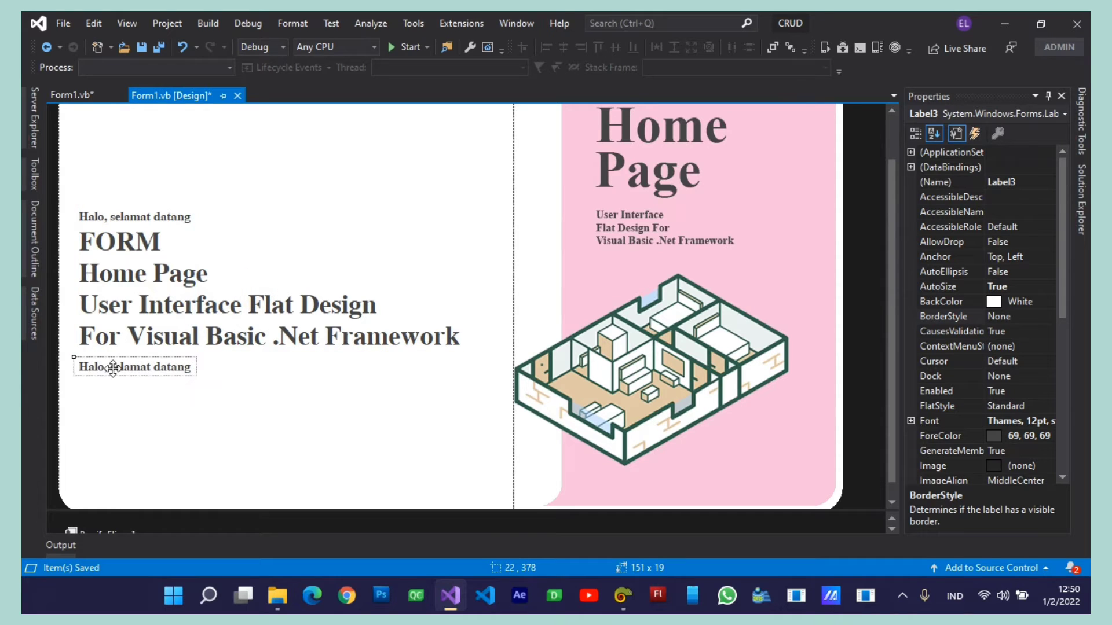
Try a font size of 6 for the label under the heading and set it to 7
left_click(911, 421)
left_click(999, 316)
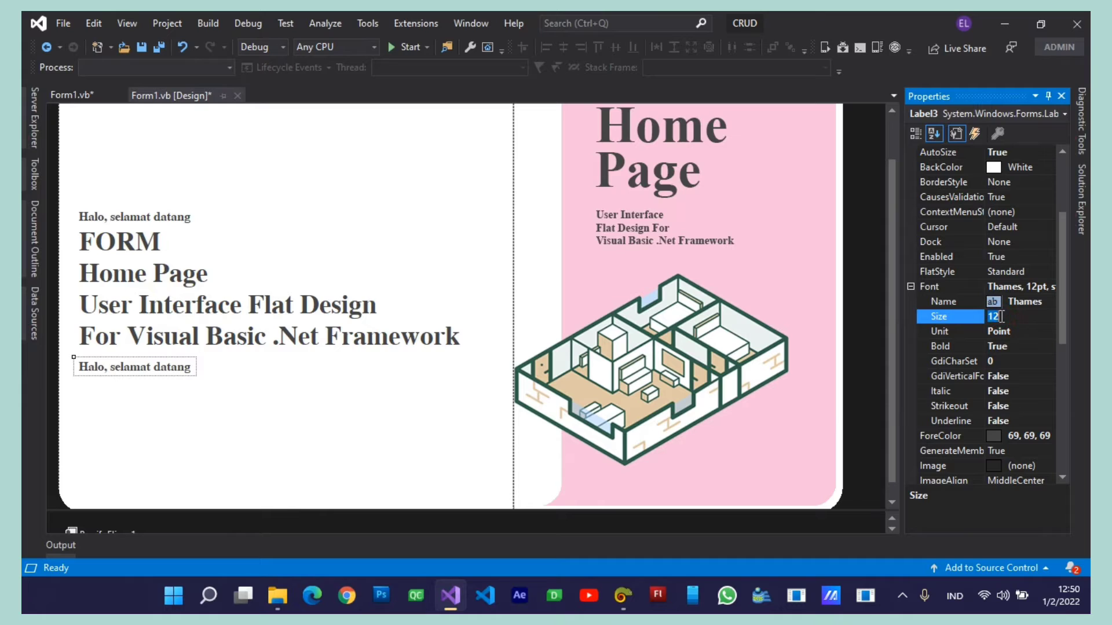
type("6")
key("Return")
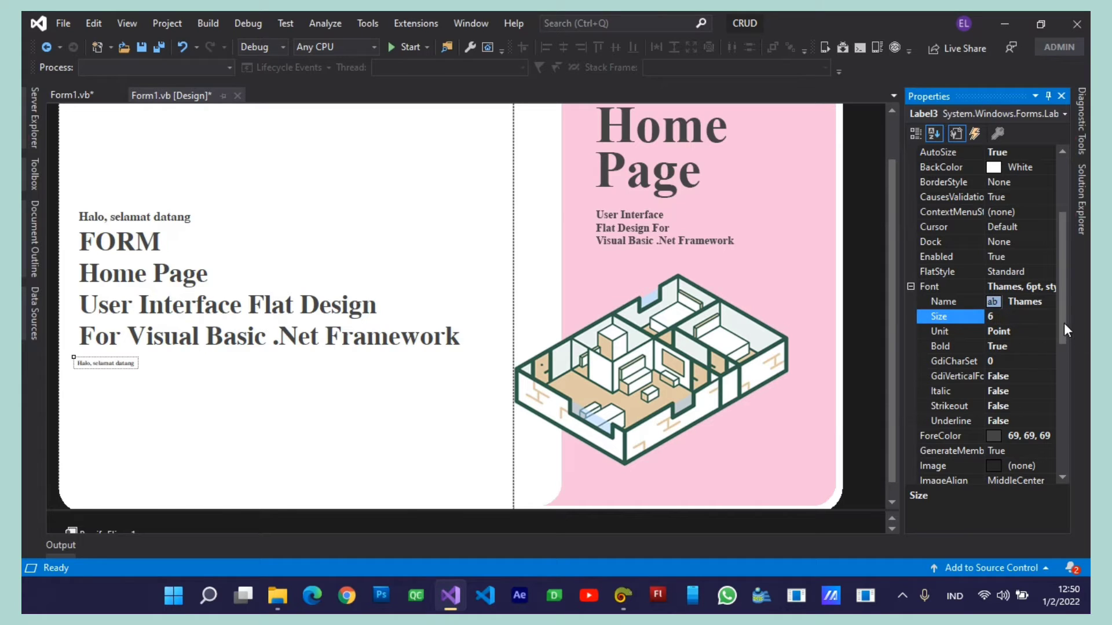
left_click(1009, 320)
type("7")
key("Return")
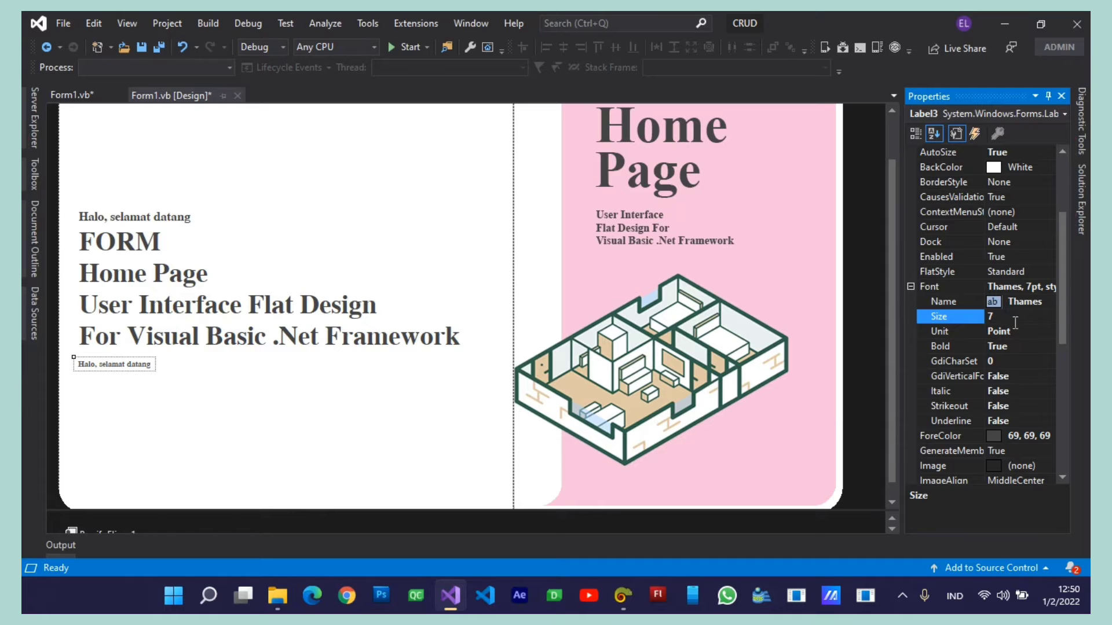
Set the small label's text to "Sudah Memiliki Sebuah" with "Akun?" on a second line
left_click_drag(1058, 307, 1062, 447)
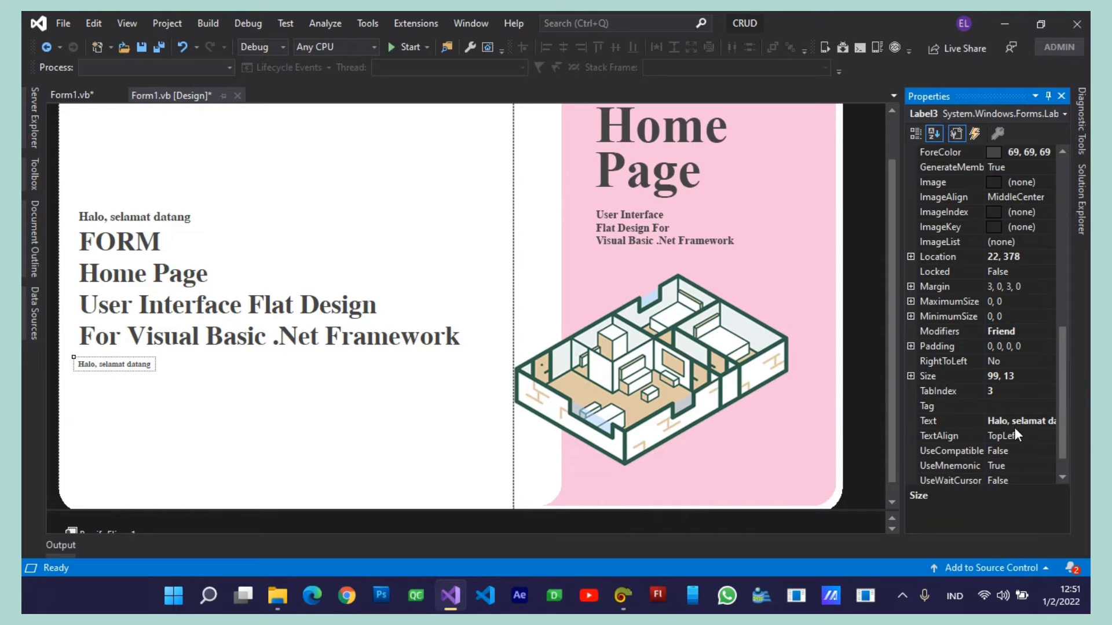
left_click(1010, 422)
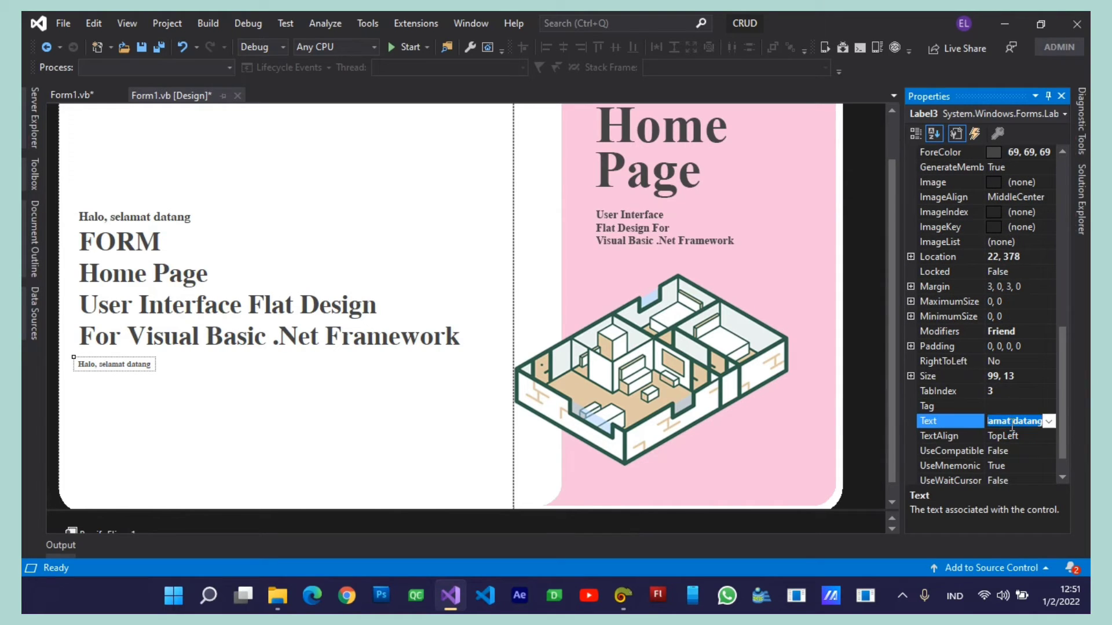
type("Belu")
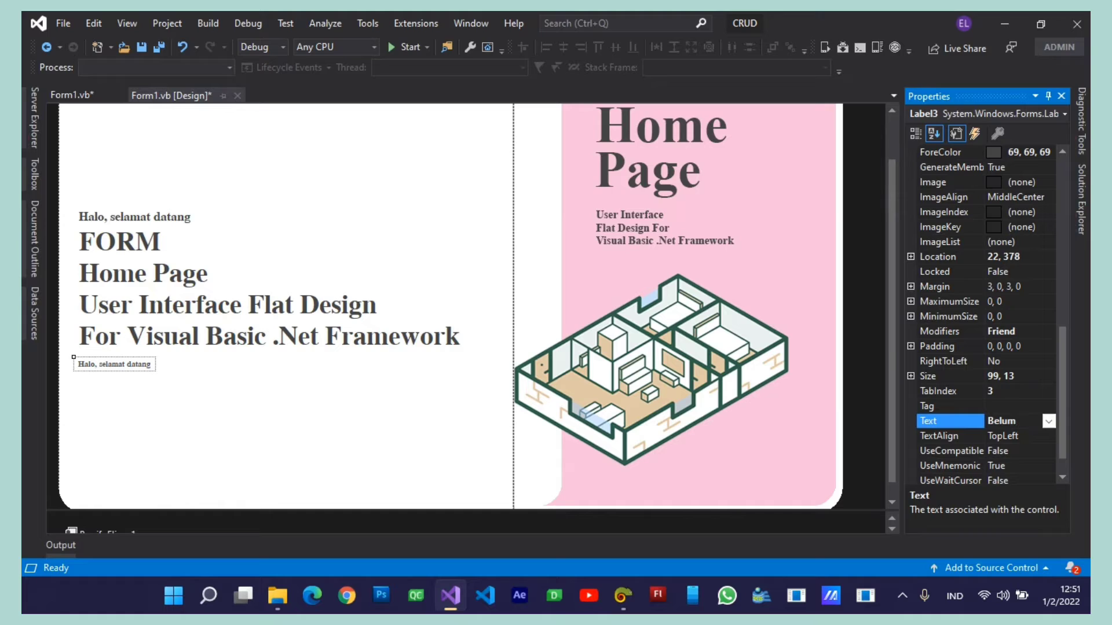
type("m")
key("BackSpace")
key("BackSpace")
key("BackSpace")
key("BackSpace")
key("BackSpace")
type("Sudah Memiliki Sebuha")
left_click(1049, 421)
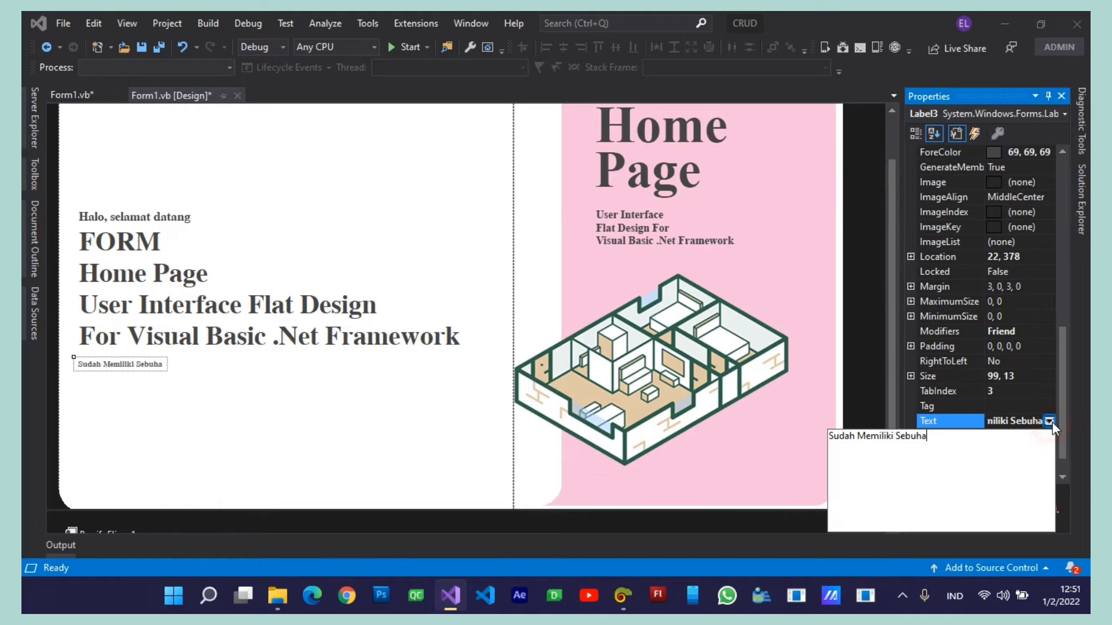
key("BackSpace")
key("BackSpace")
key("BackSpace")
key("BackSpace")
key("BackSpace")
type("ebuah A")
left_click(251, 375)
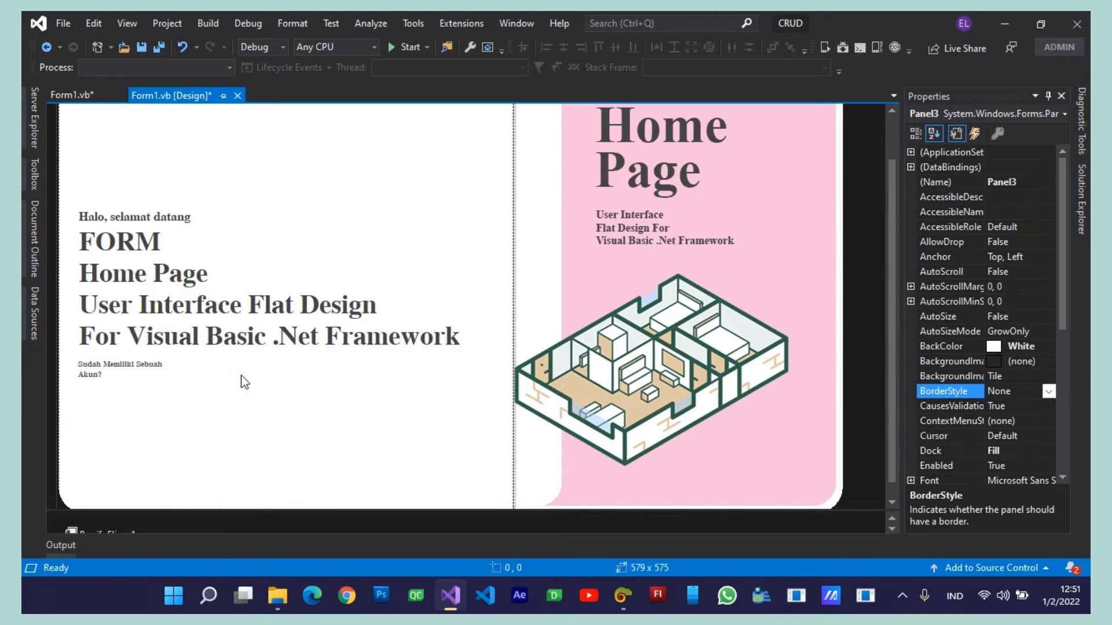
Duplicate the "Sudah Memiliki Sebuah Akun?" label and place the copy below it at about 22, 417
left_click(129, 368)
key("ctrl+c")
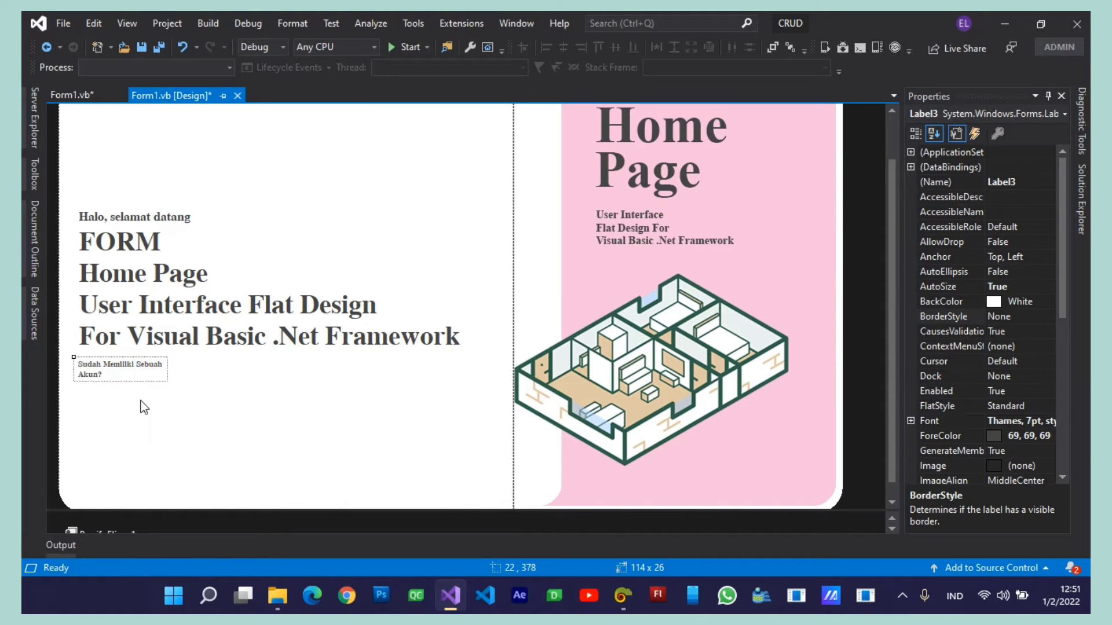
left_click(140, 402)
key("ctrl+v")
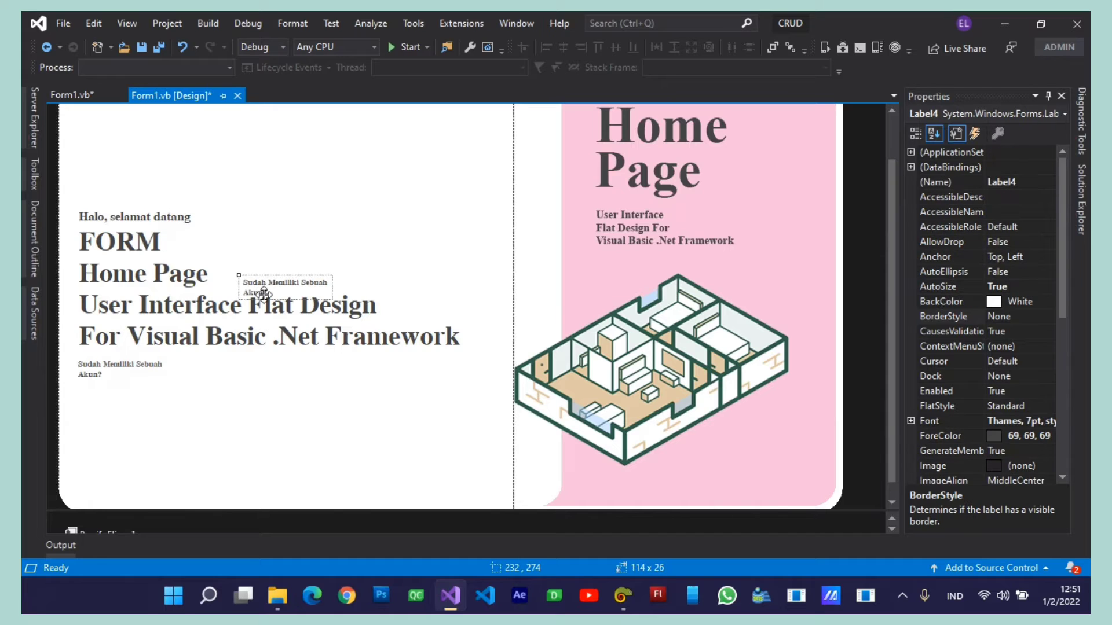
left_click_drag(262, 288, 97, 410)
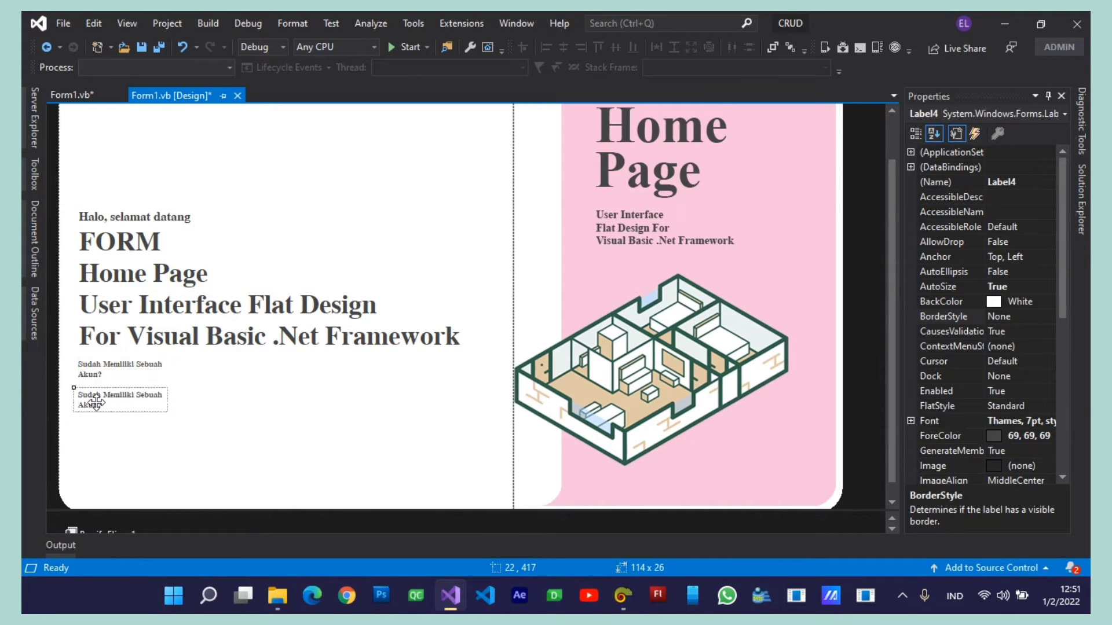
Change the first word of the lower account label from "Sudah" to "Belum"
left_click(1065, 457)
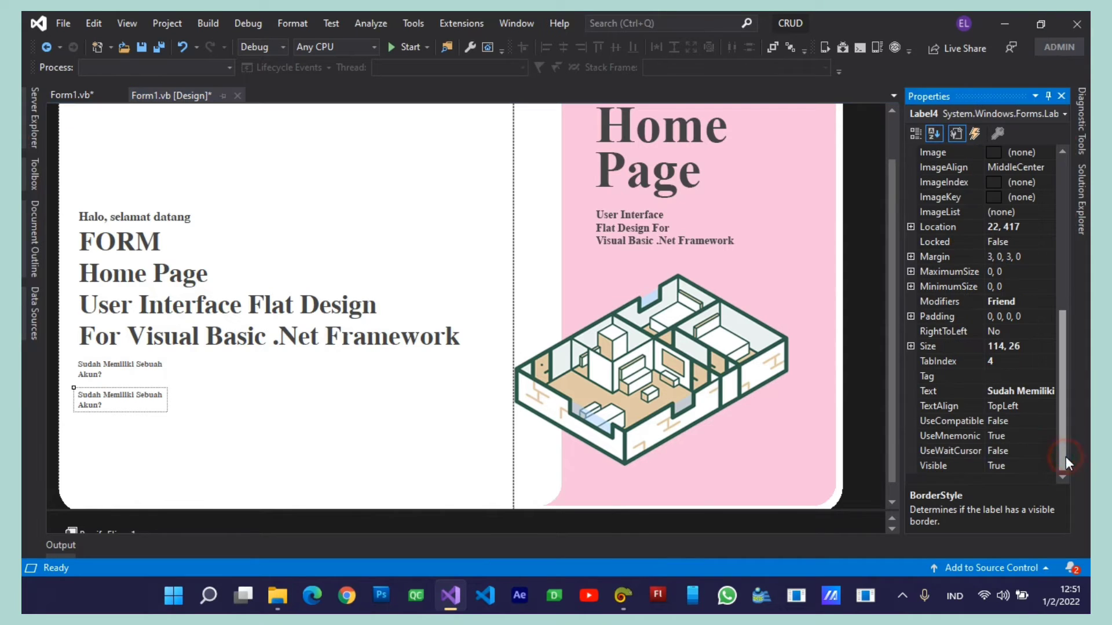
left_click(1025, 391)
left_click(1015, 390)
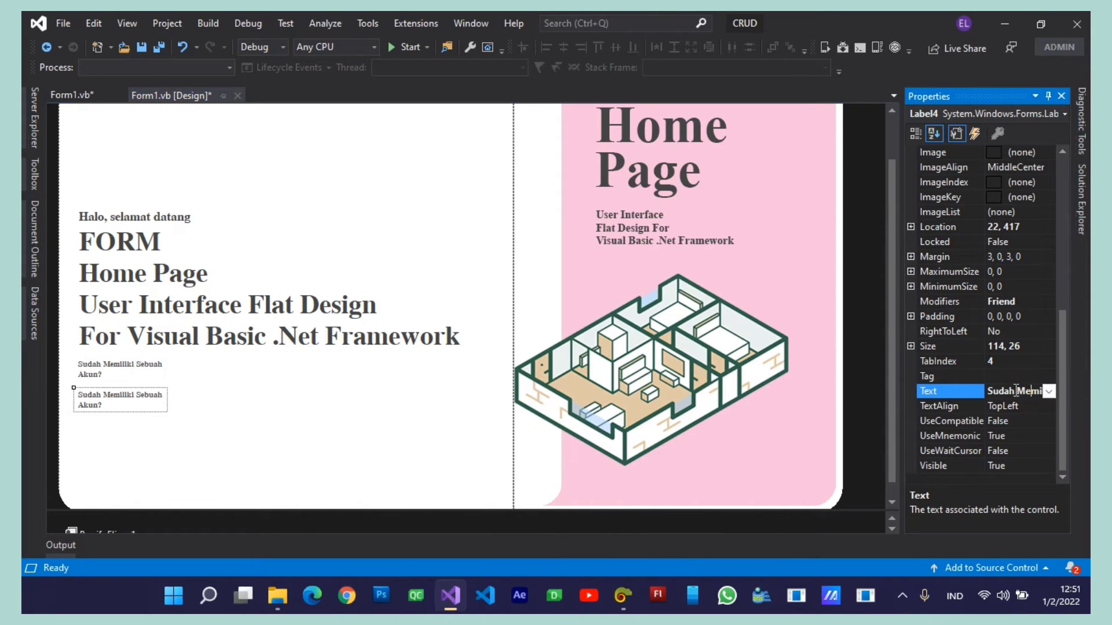
left_click_drag(1015, 391, 954, 391)
type("Belum")
left_click(440, 448)
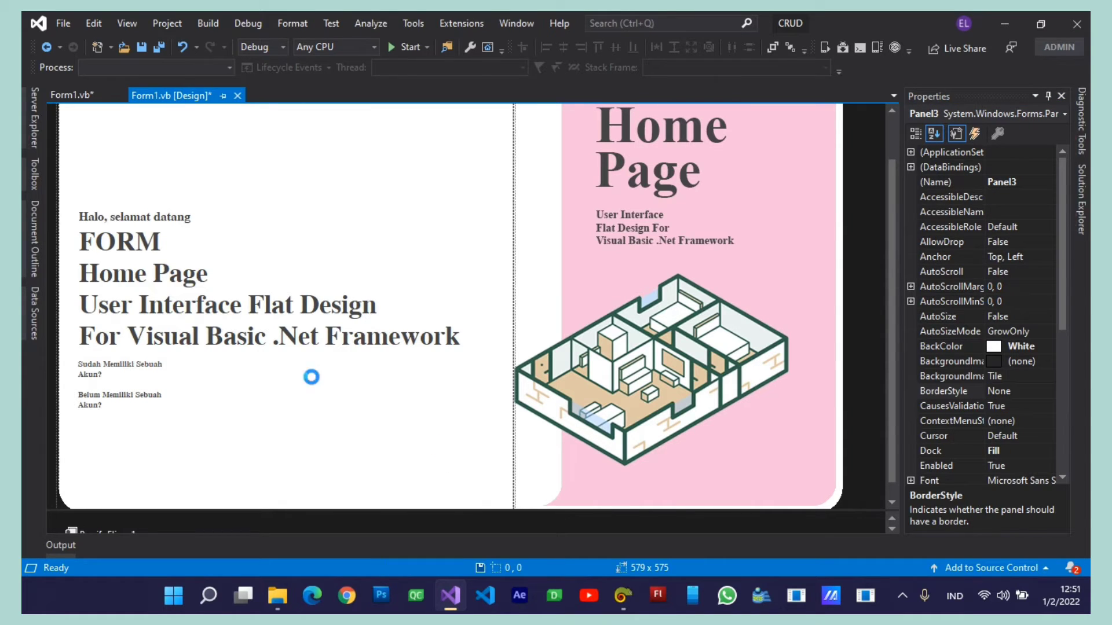
Add a standard Windows Forms Button to the white panel and place it beside the upper account label at about 178, 381
left_click(23, 165)
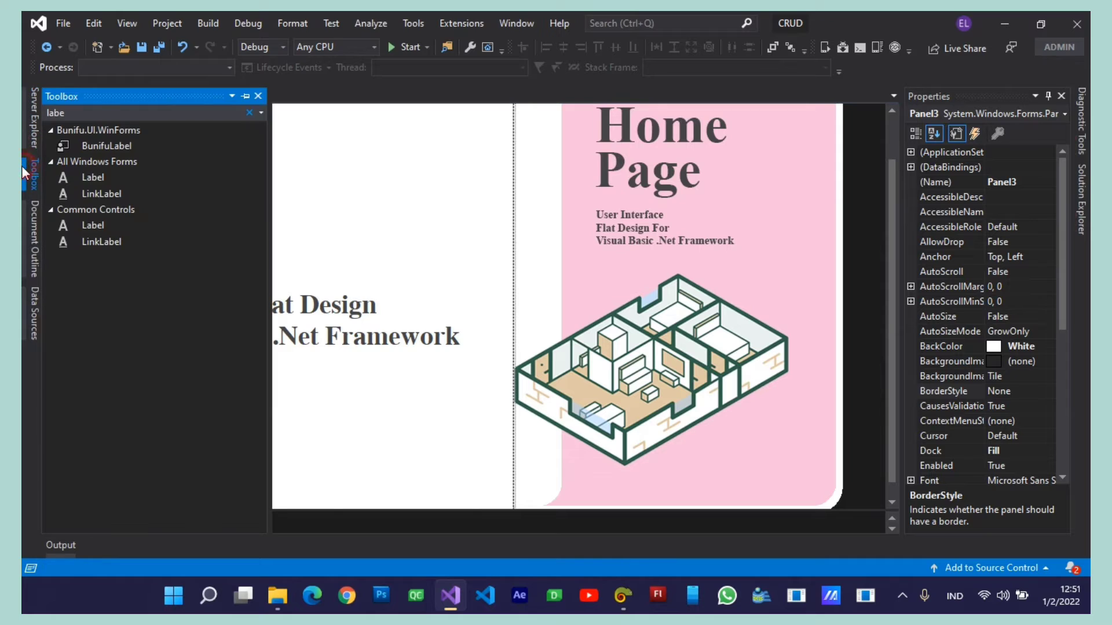
double_click(100, 112)
type("but")
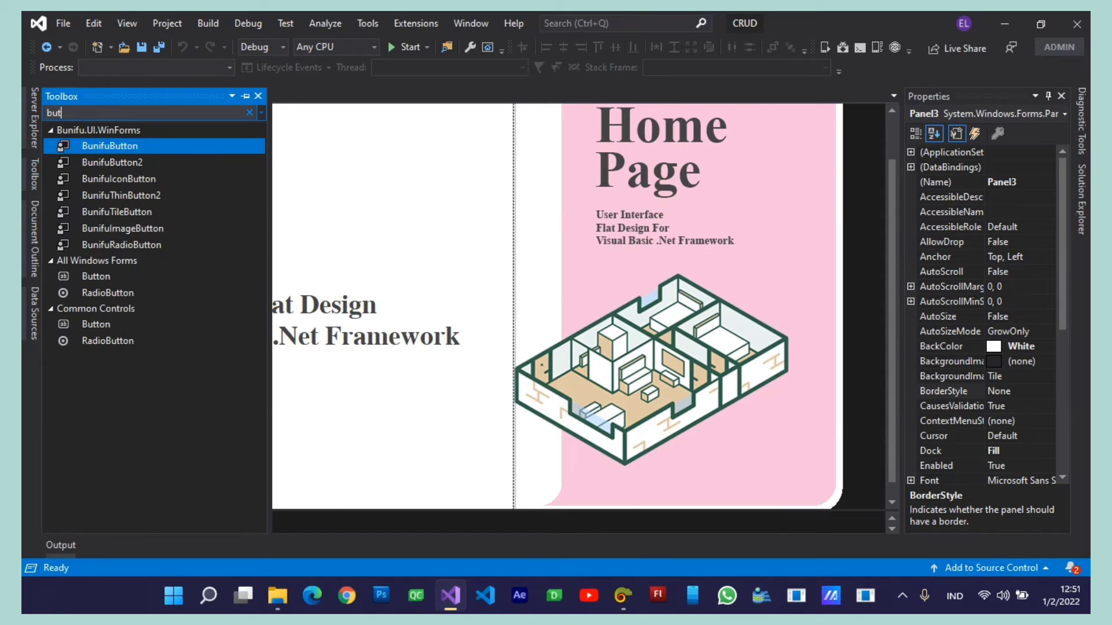
left_click(109, 282)
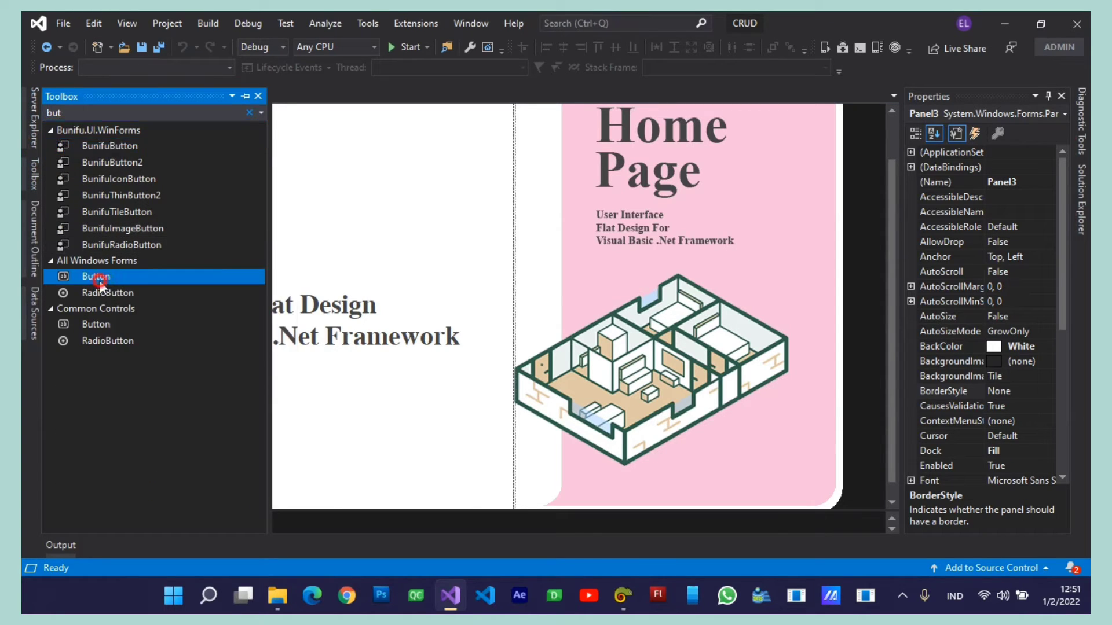
left_click(342, 418)
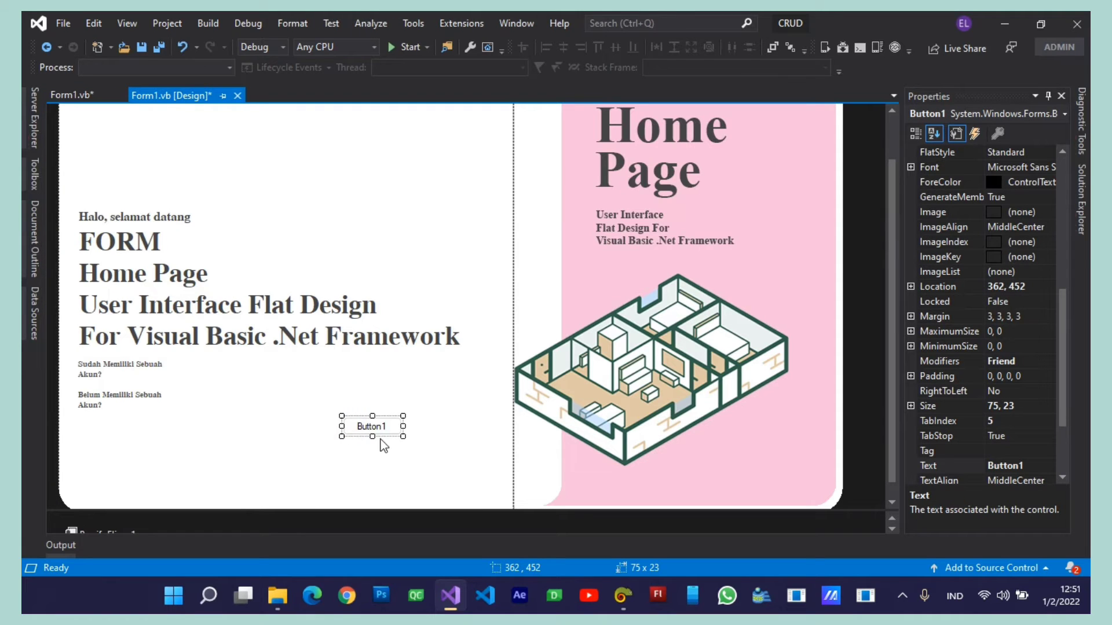
left_click_drag(357, 427, 212, 371)
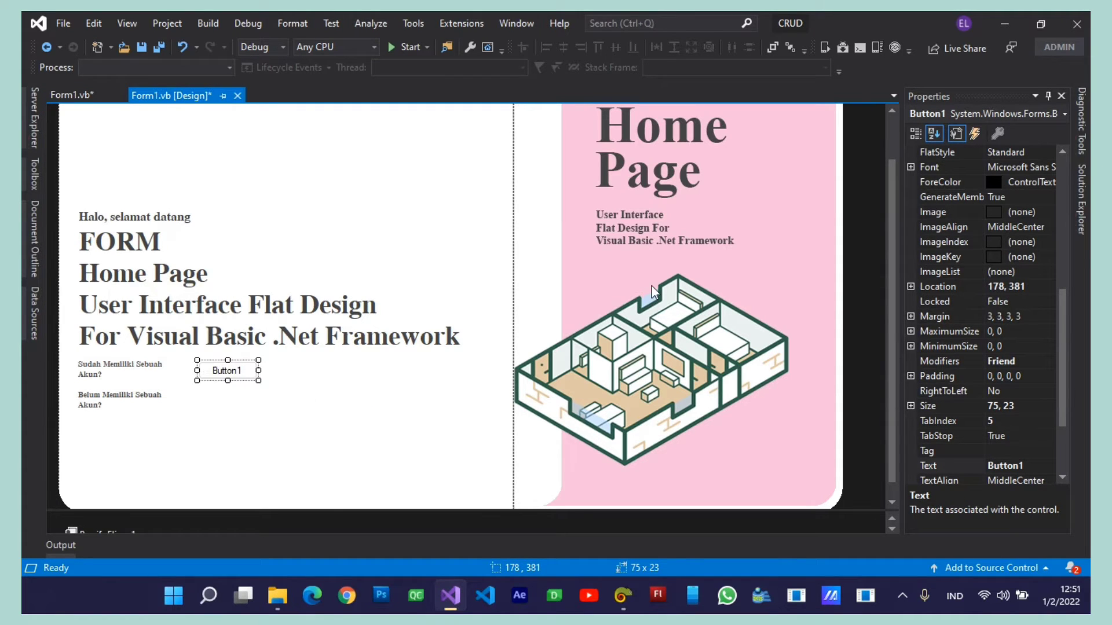
Set the new button's size to 160, 35 and its text to "SIgn-In"
left_click(1034, 406)
type("160,35")
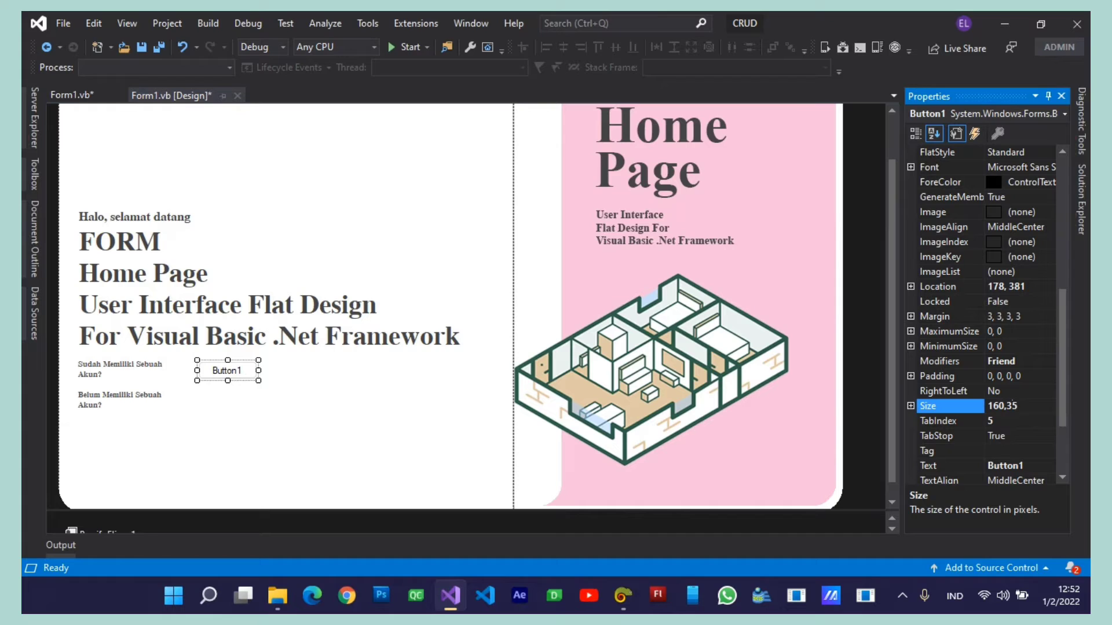
key("Return")
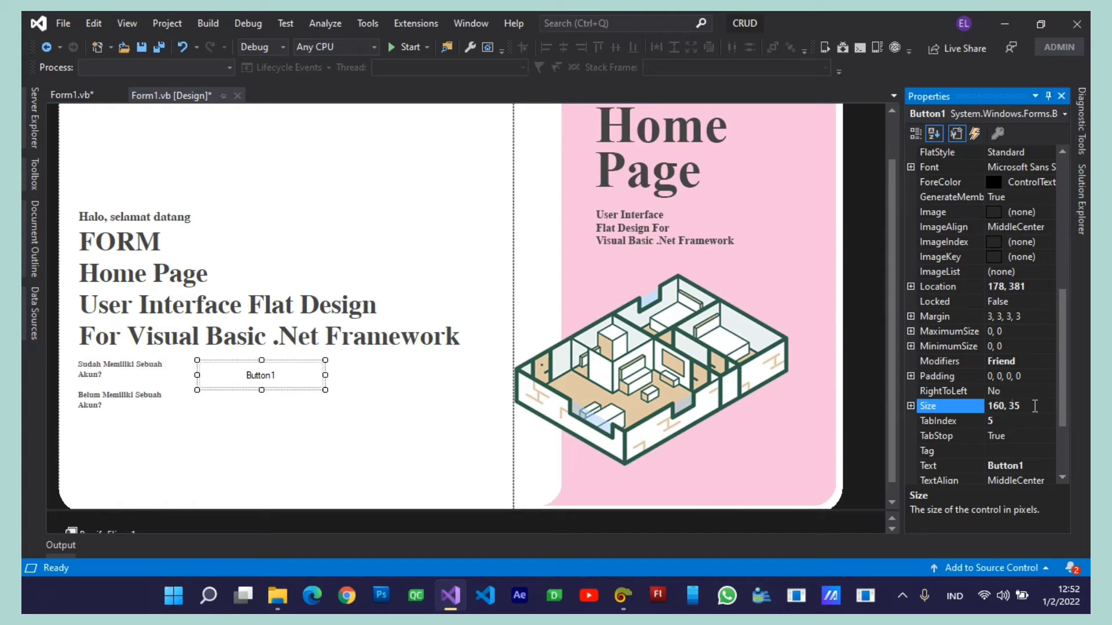
left_click(1062, 395)
left_click_drag(1062, 388, 1059, 414)
left_click(1035, 420)
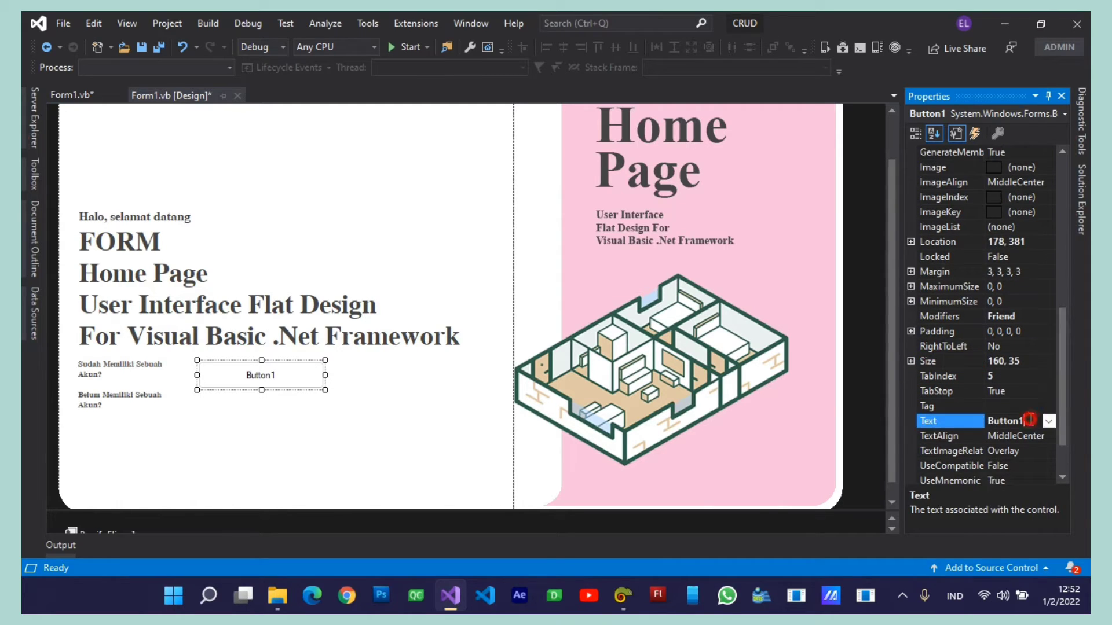
type("SIgn-In")
key("Return")
Set the "SIgn-In" button's font to Thames, size 12, bold
left_click_drag(1063, 412, 1062, 332)
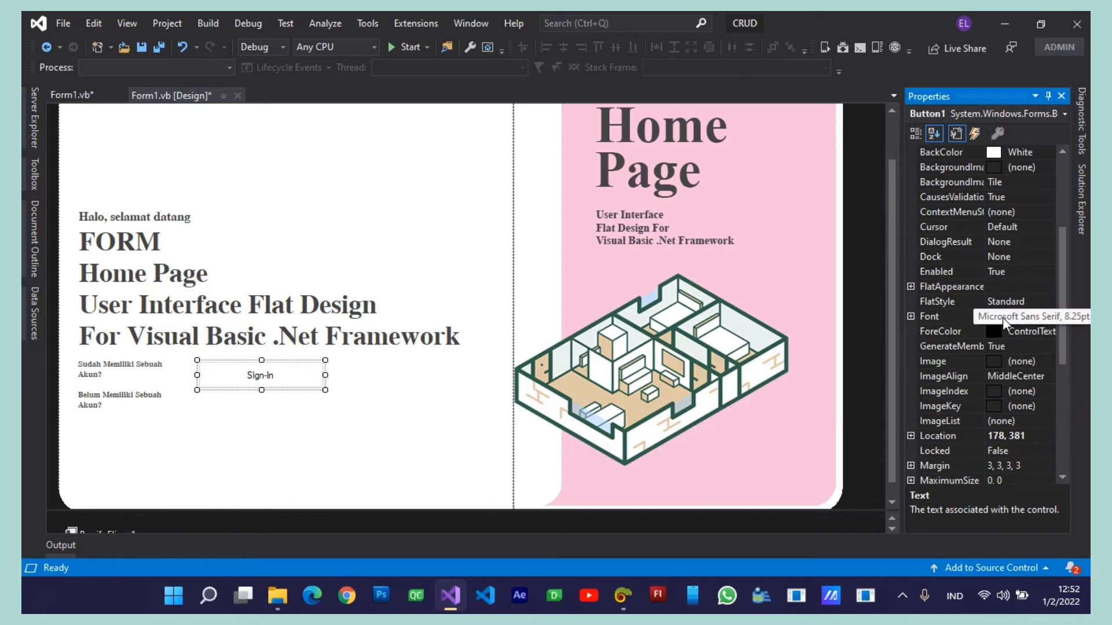
left_click(911, 316)
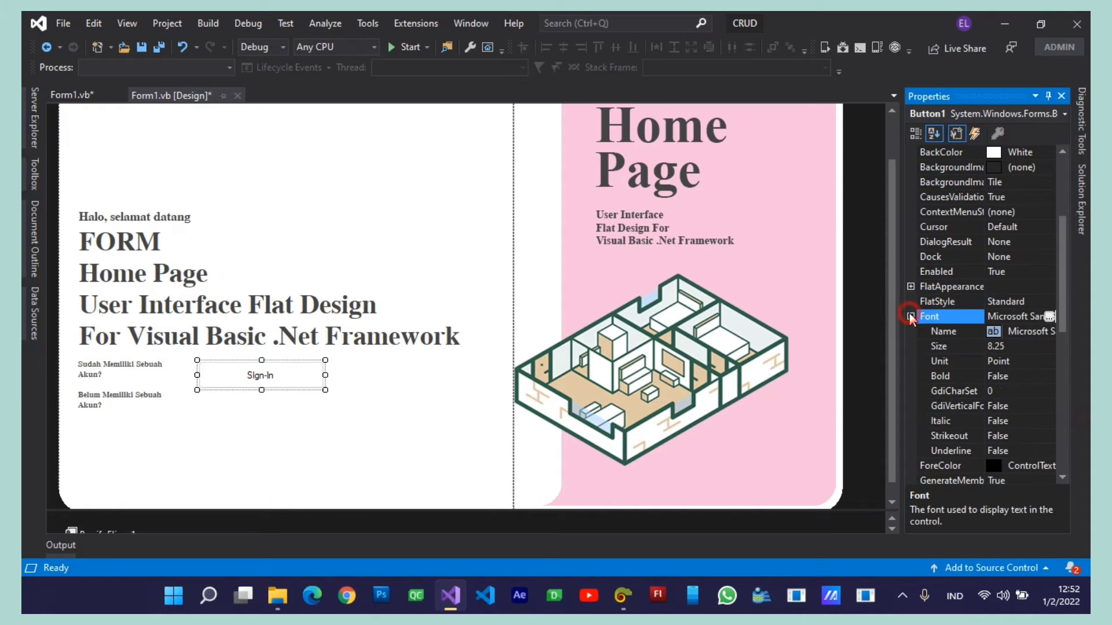
left_click(1026, 332)
key("ctrl+a")
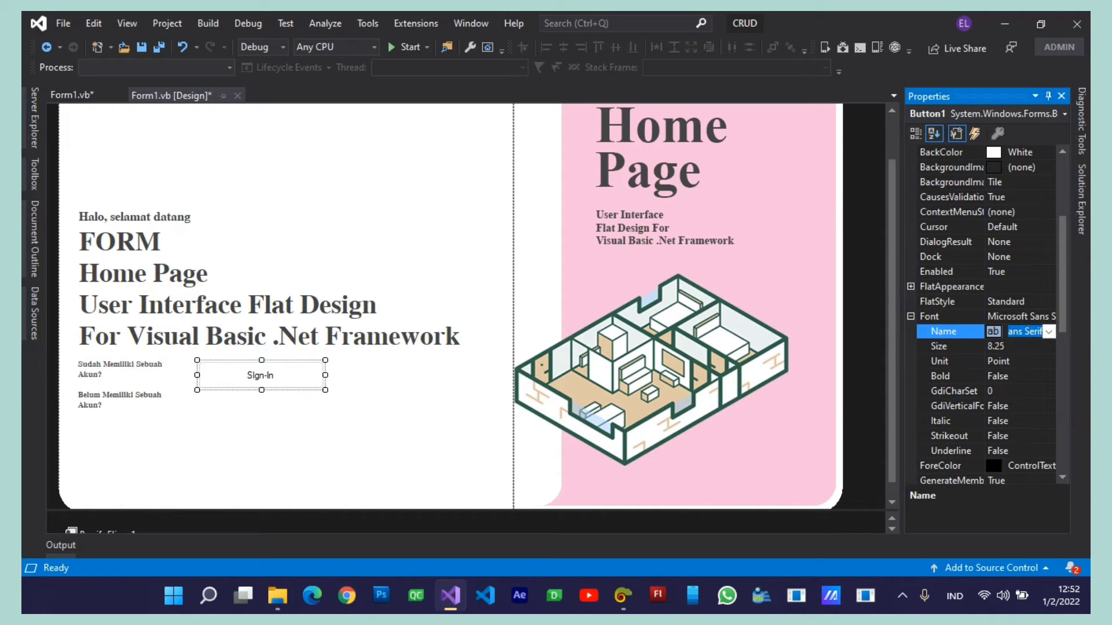
type("Thames")
key("Return")
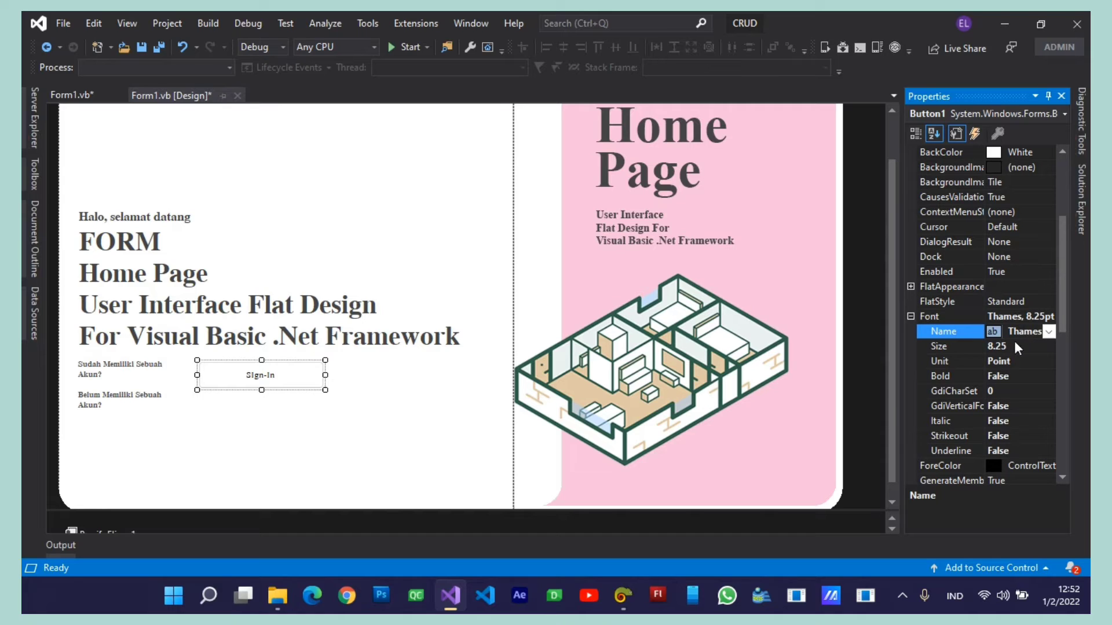
left_click(1013, 344)
type("12")
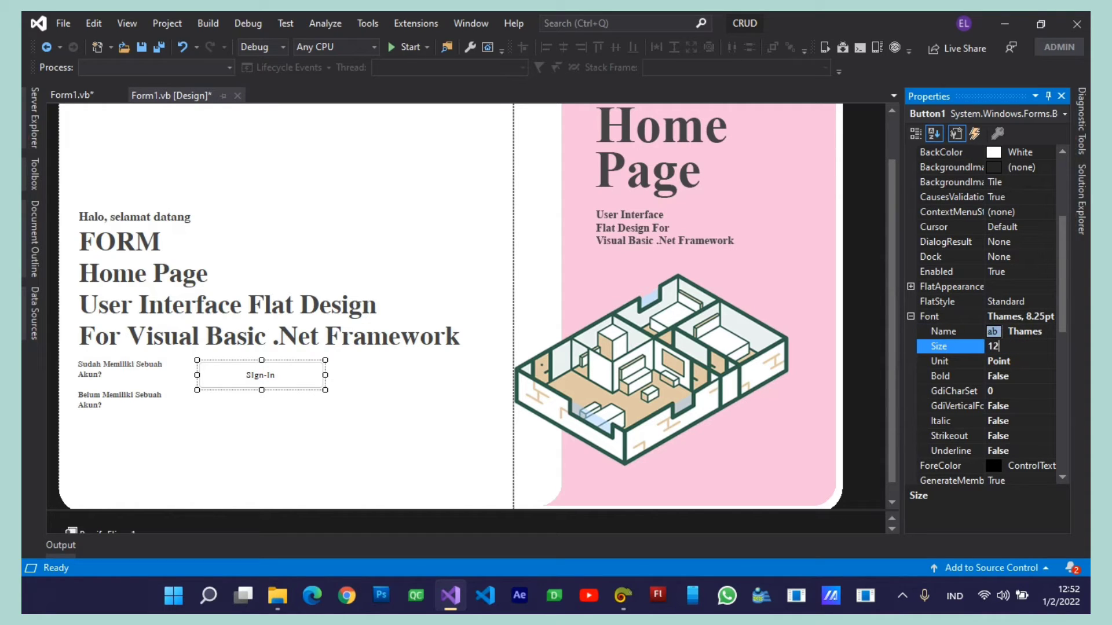
key("Return")
double_click(1014, 375)
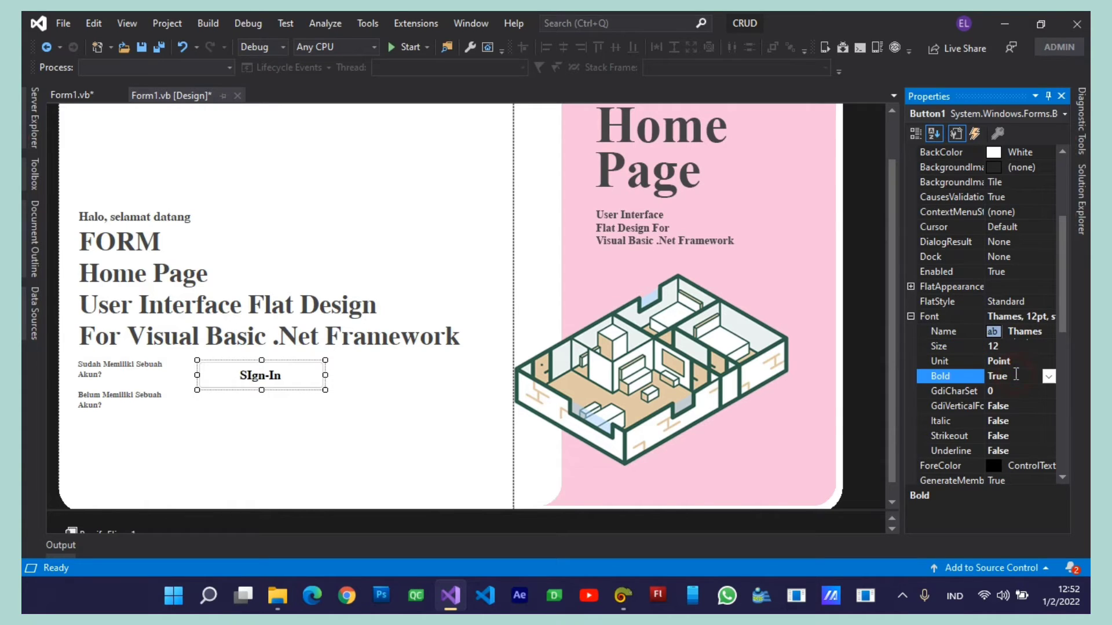
Give the "SIgn-In" button the Flat style and widen it to about 343 x 35 pixels
left_click(1031, 300)
left_click(1049, 302)
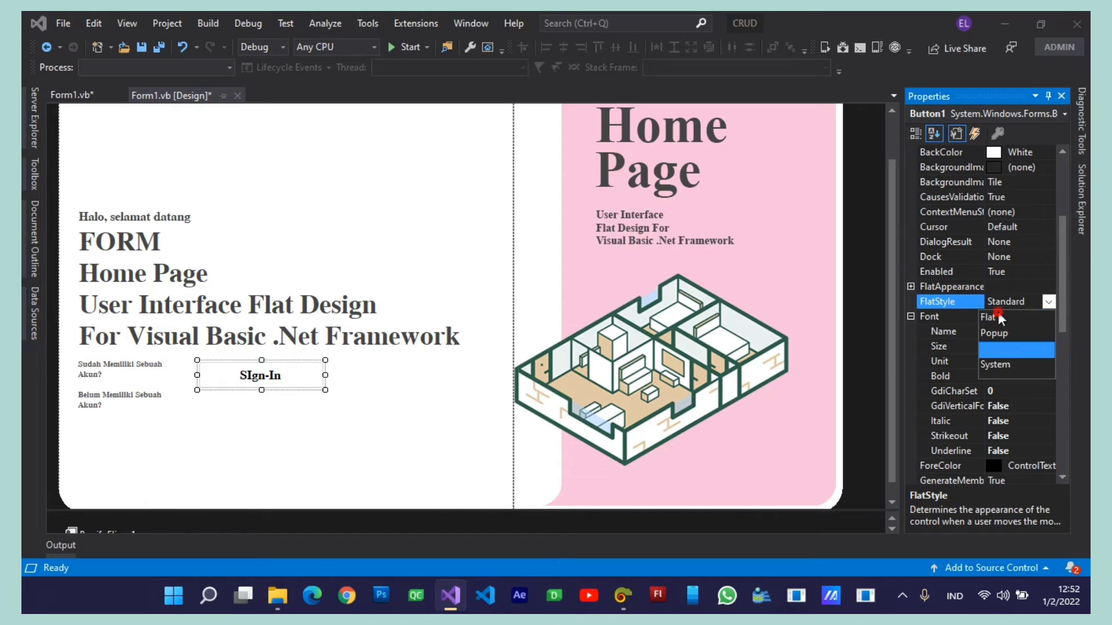
left_click(997, 317)
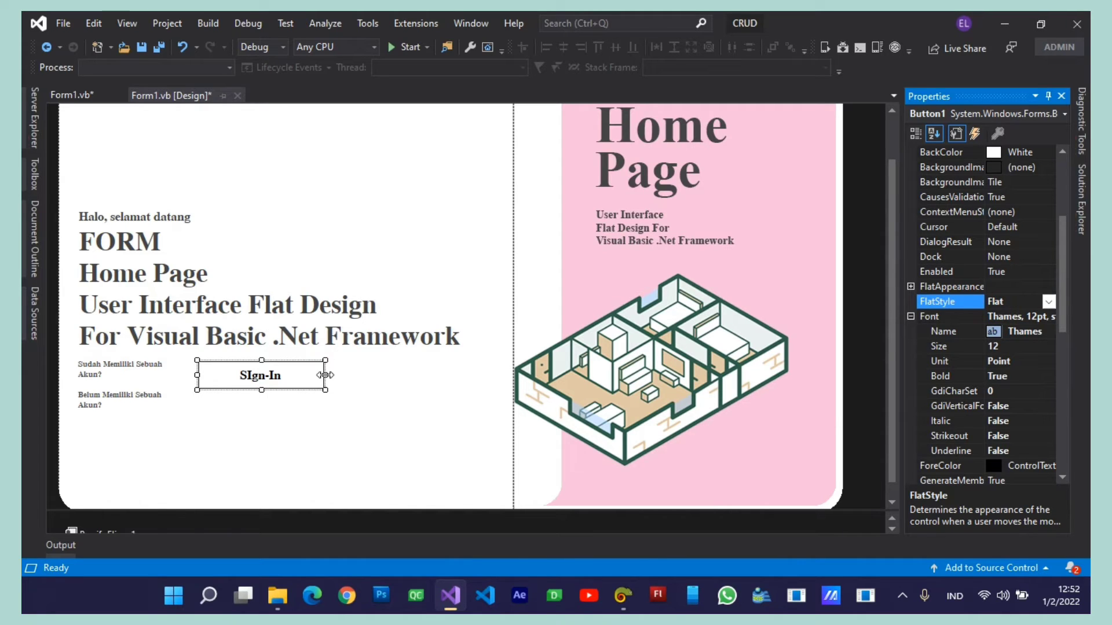
left_click_drag(325, 376, 464, 374)
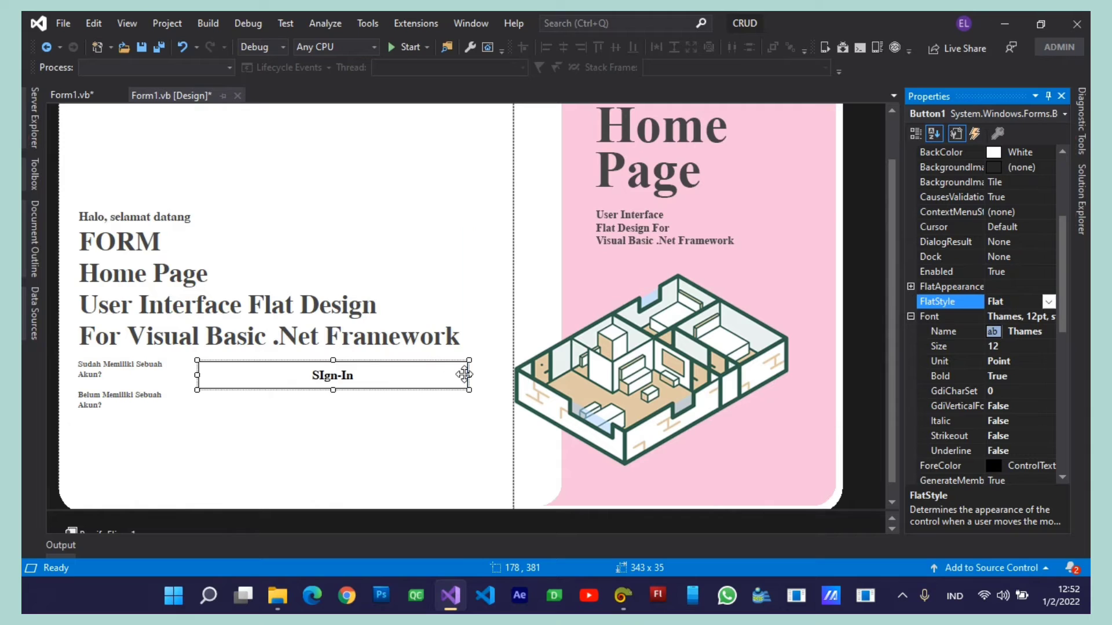
Duplicate the "SIgn-In" button and align the copy directly below it at about 178, 422
left_click(379, 376)
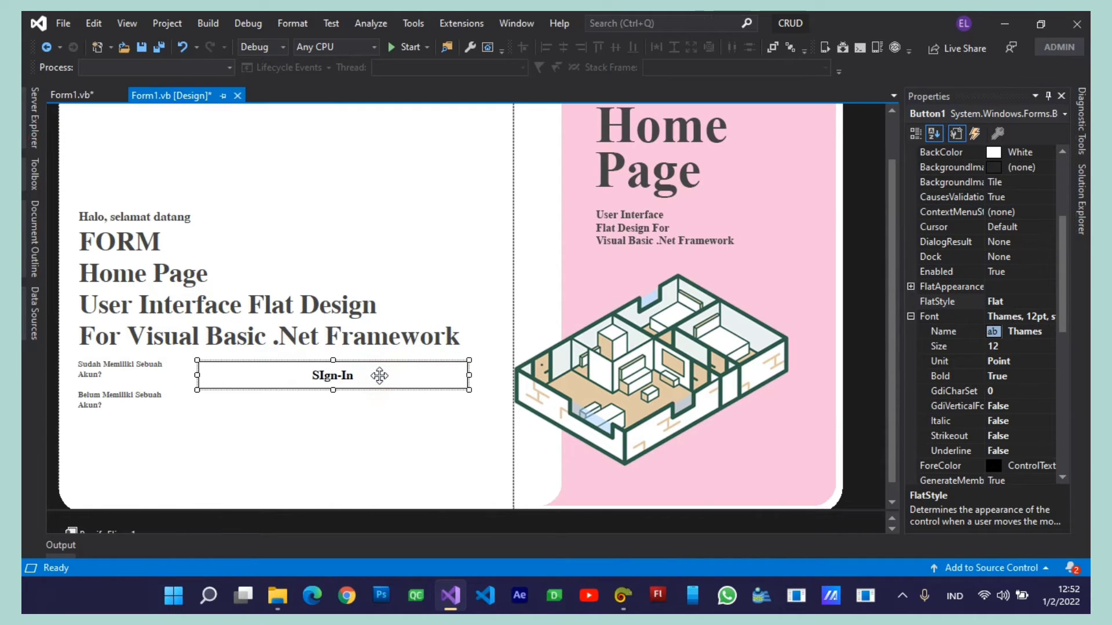
left_click(339, 448)
key("ctrl+v")
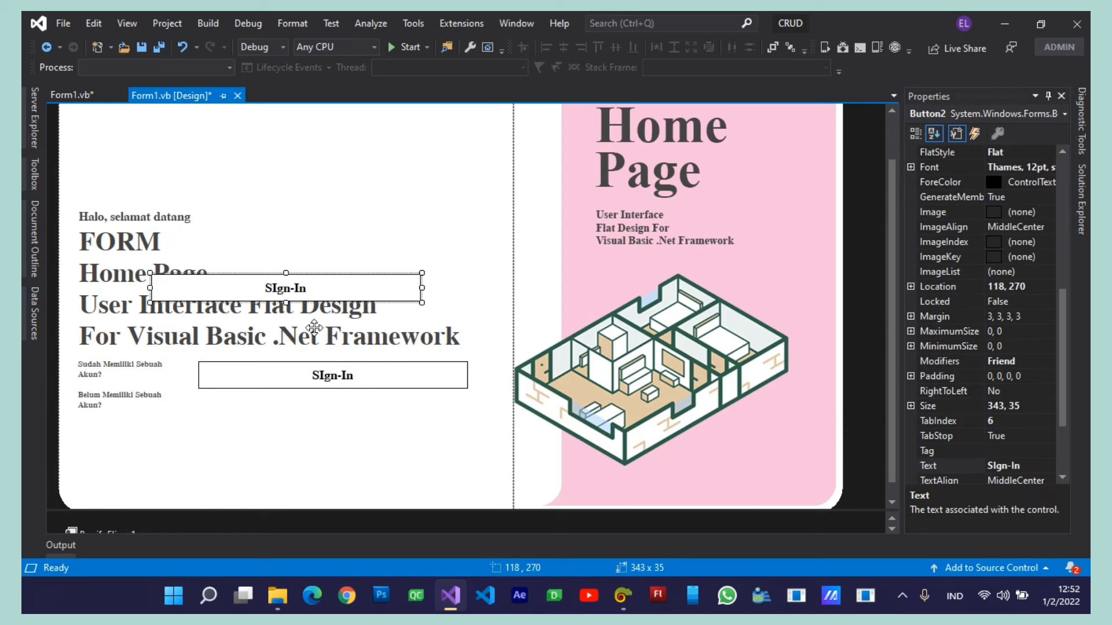
left_click_drag(287, 289, 334, 414)
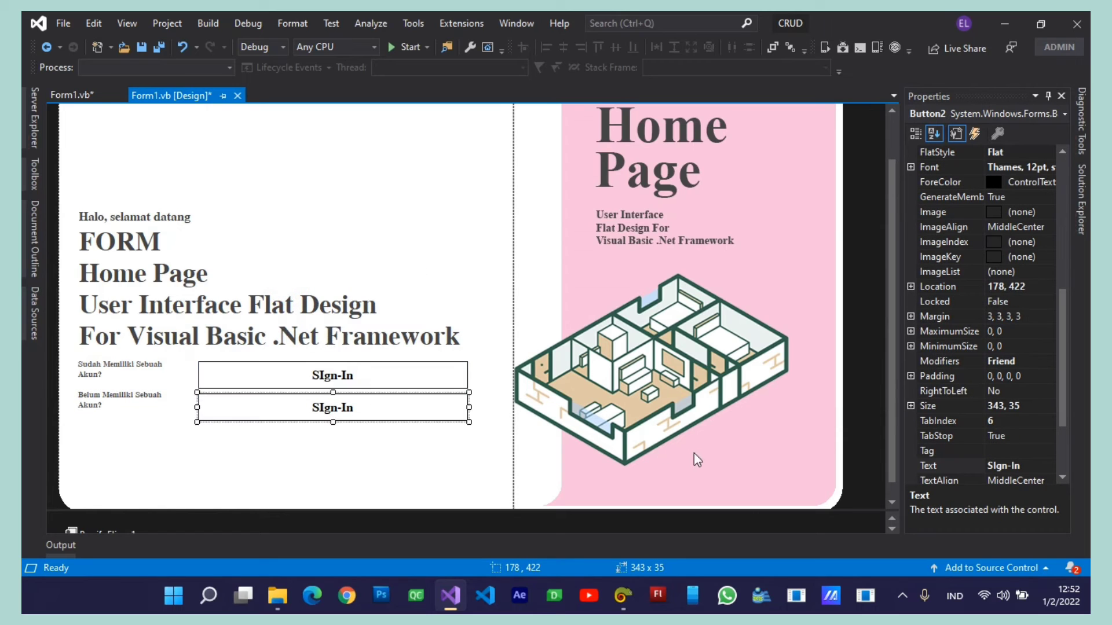
Change the lower button's text to "SIgn-Up" and save the form
left_click(1036, 467)
key("BackSpace")
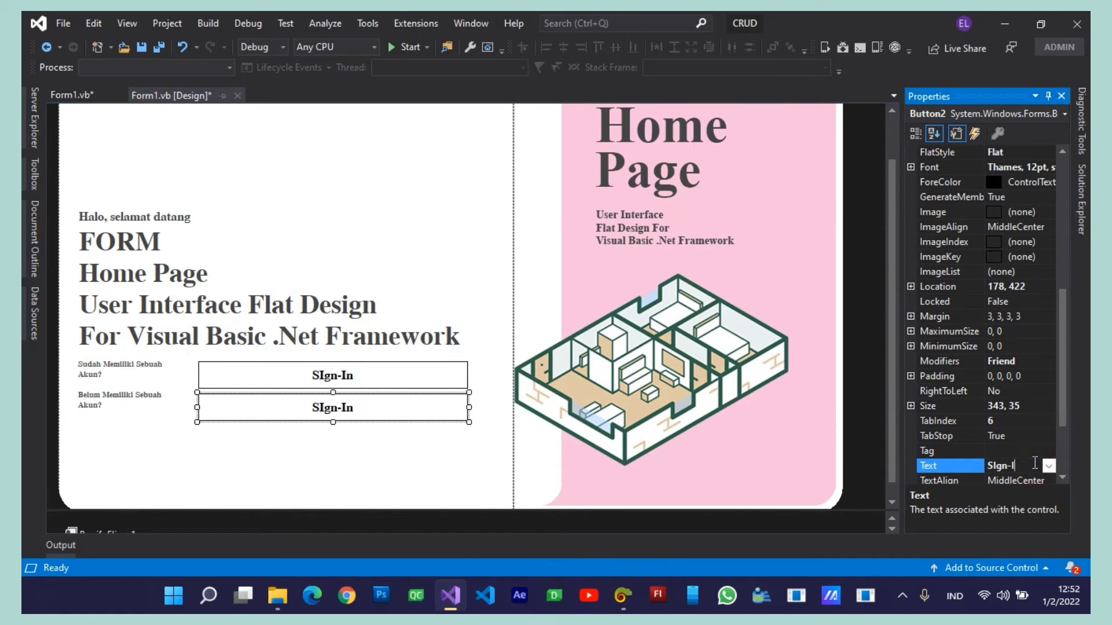
type("Up")
key("Return")
left_click(374, 453)
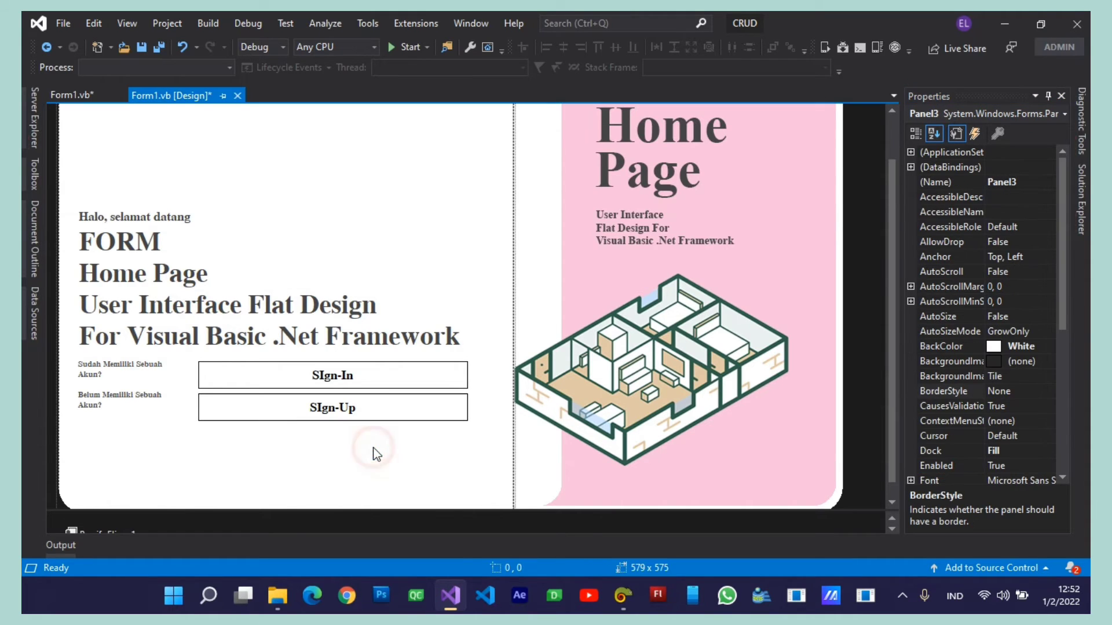
key("ctrl+s")
Switch to Just Color Picker and copy the pink colour value #F9C4DD
left_click(621, 605)
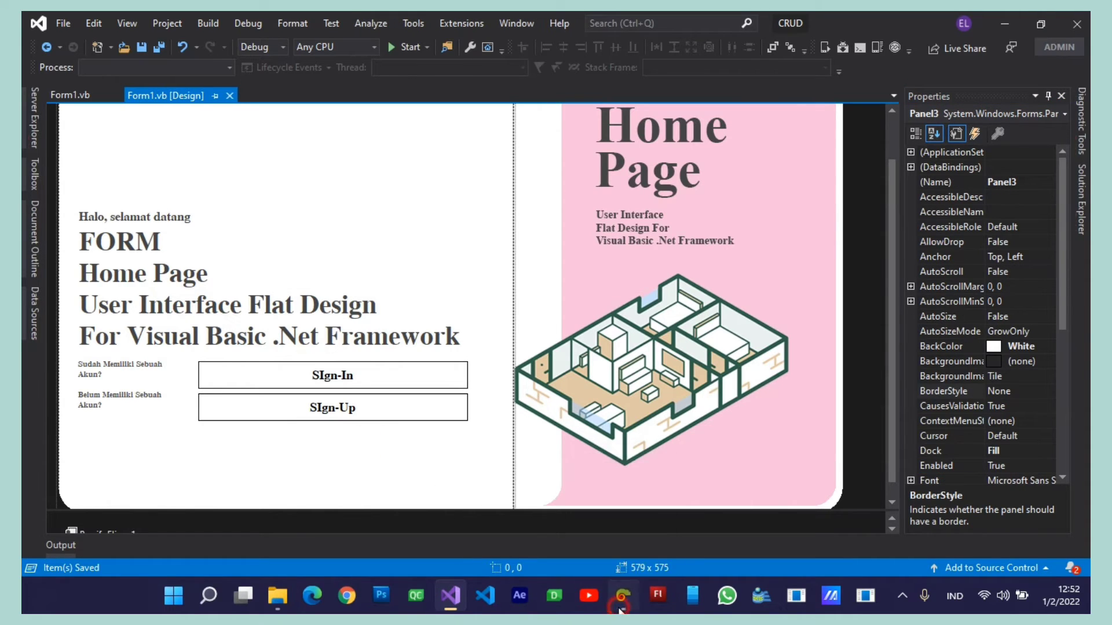
left_click(595, 205)
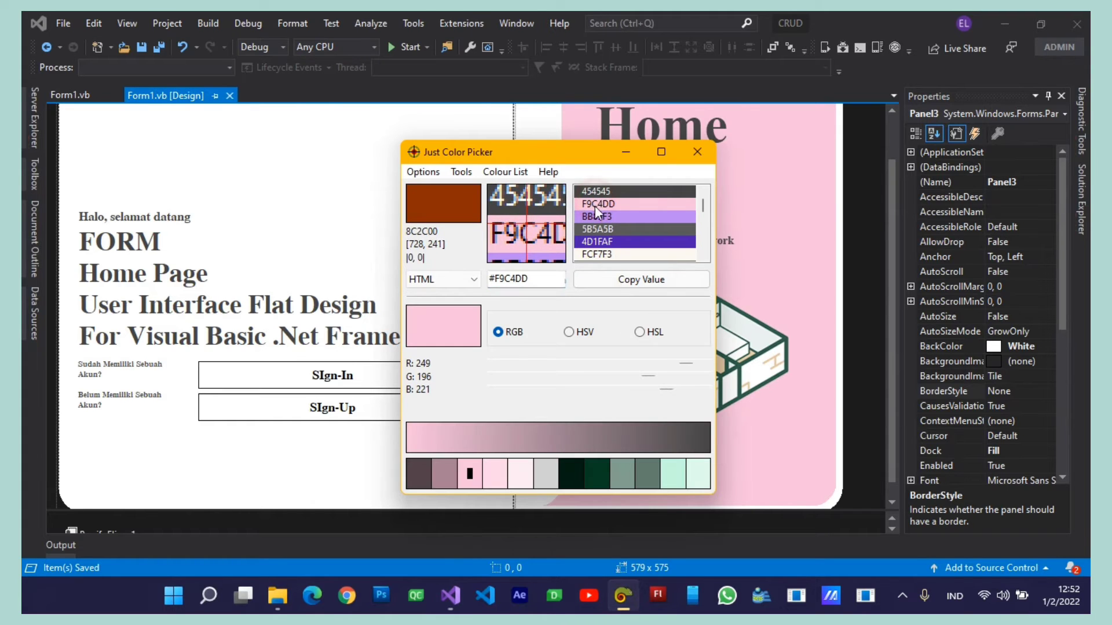
left_click(579, 280)
key("ctrl+c")
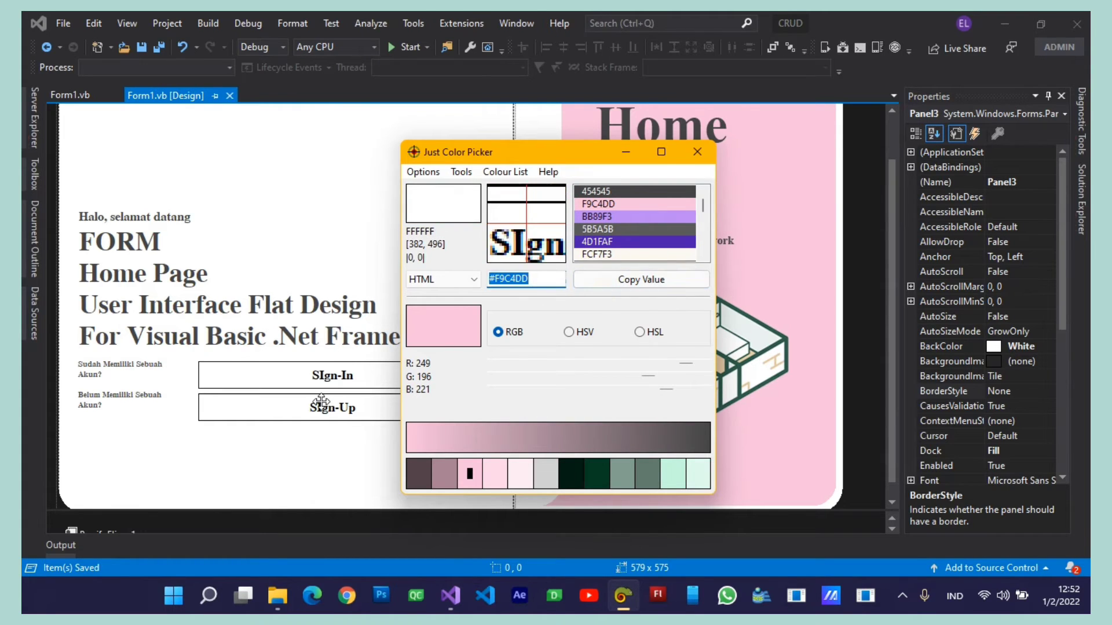
Return to Visual Studio, set the "SIgn-Up" button's background colour to the copied #F9C4DD and save the form
left_click(322, 401)
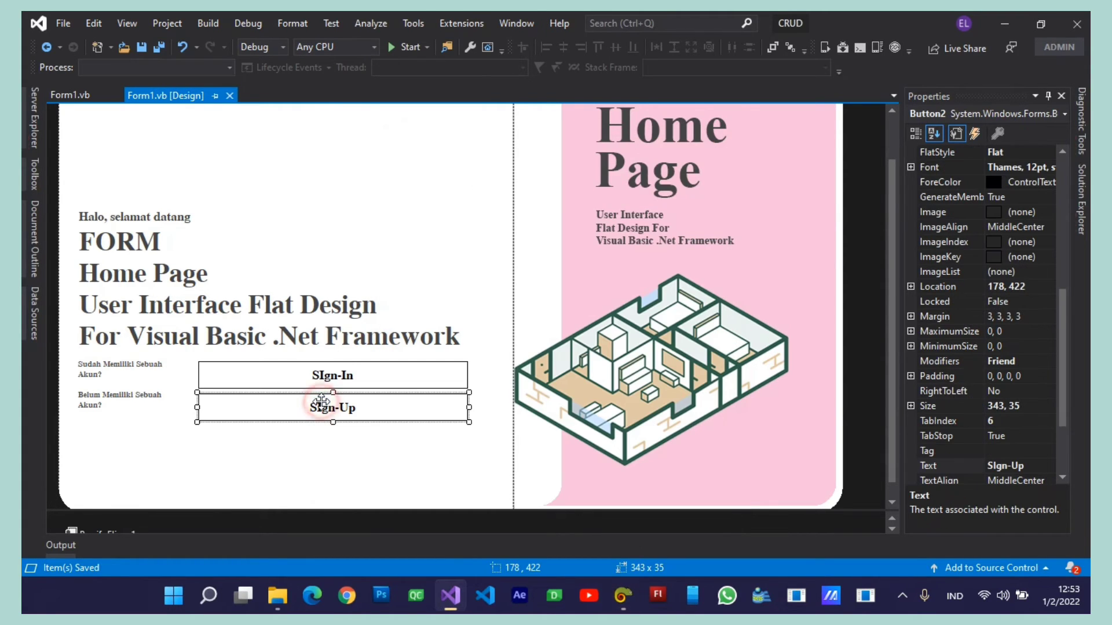
left_click(1061, 202)
left_click(1036, 316)
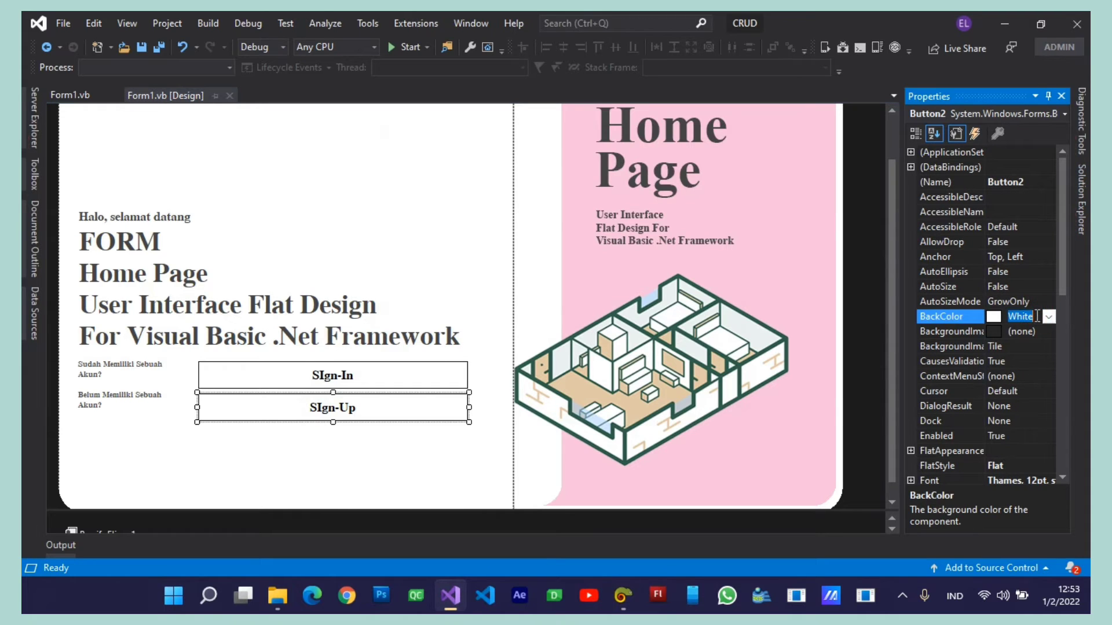
key("ctrl+v")
key("Return")
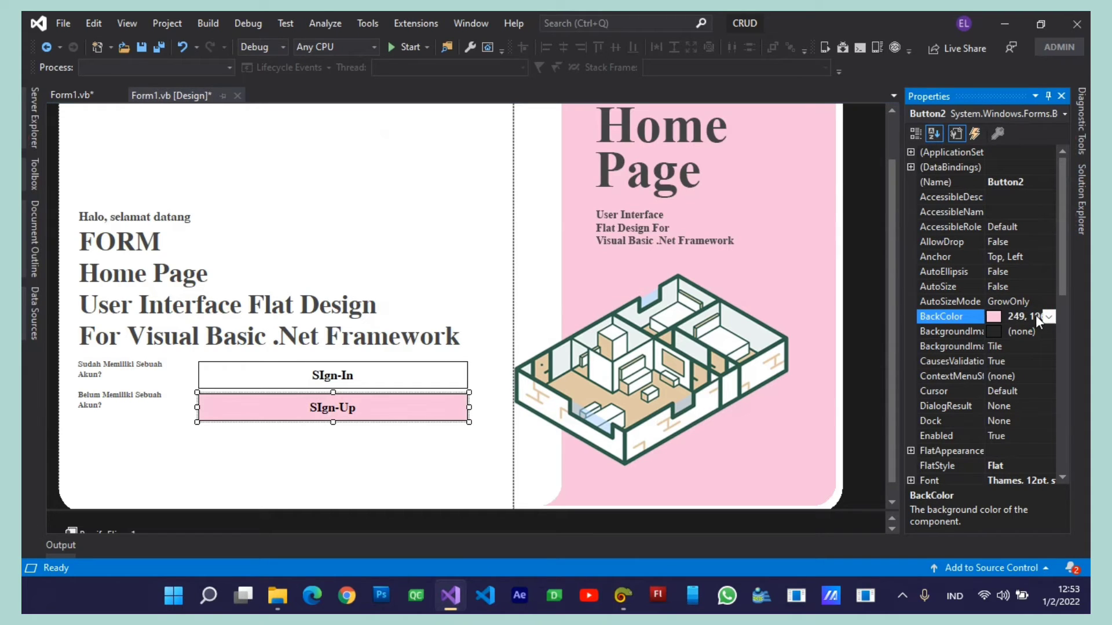
left_click(443, 468)
key("ctrl+s")
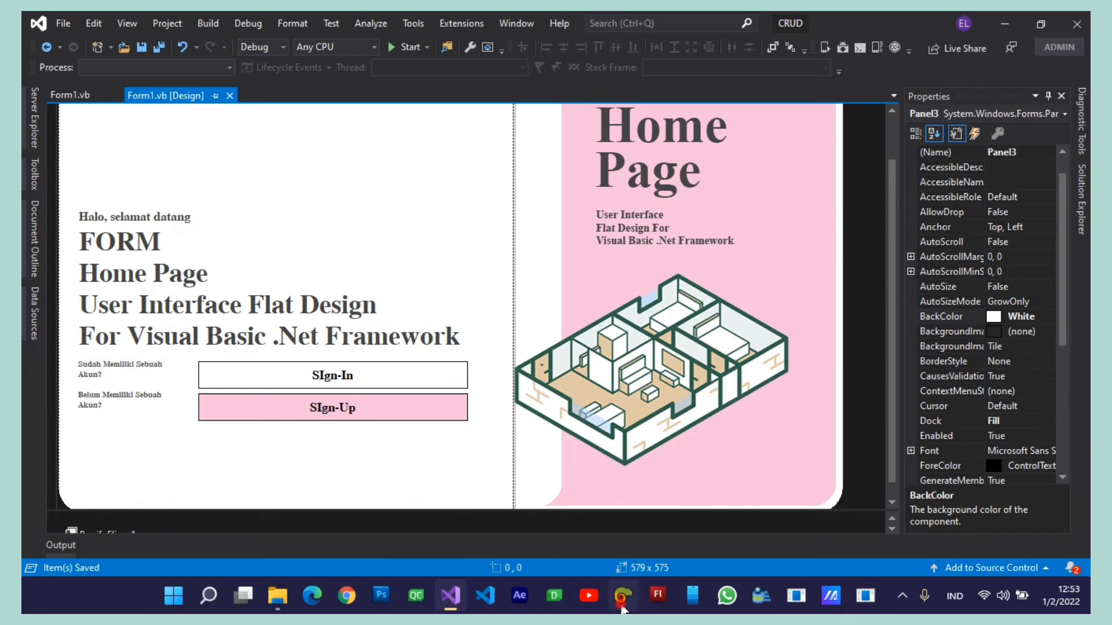
Switch to Just Color Picker and copy the dark grey colour value #454545
left_click(622, 607)
left_click(597, 192)
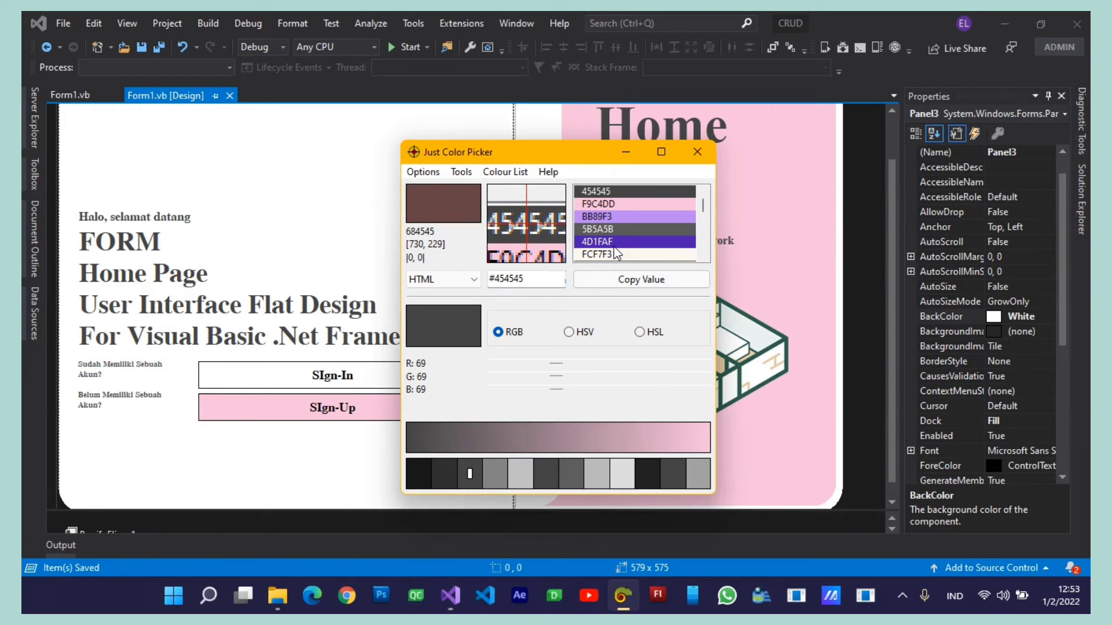
left_click(603, 279)
key("ctrl+c")
Return to Visual Studio and set the text colour of both the "SIgn-In" and "SIgn-Up" buttons to the copied #454545
left_click(379, 450)
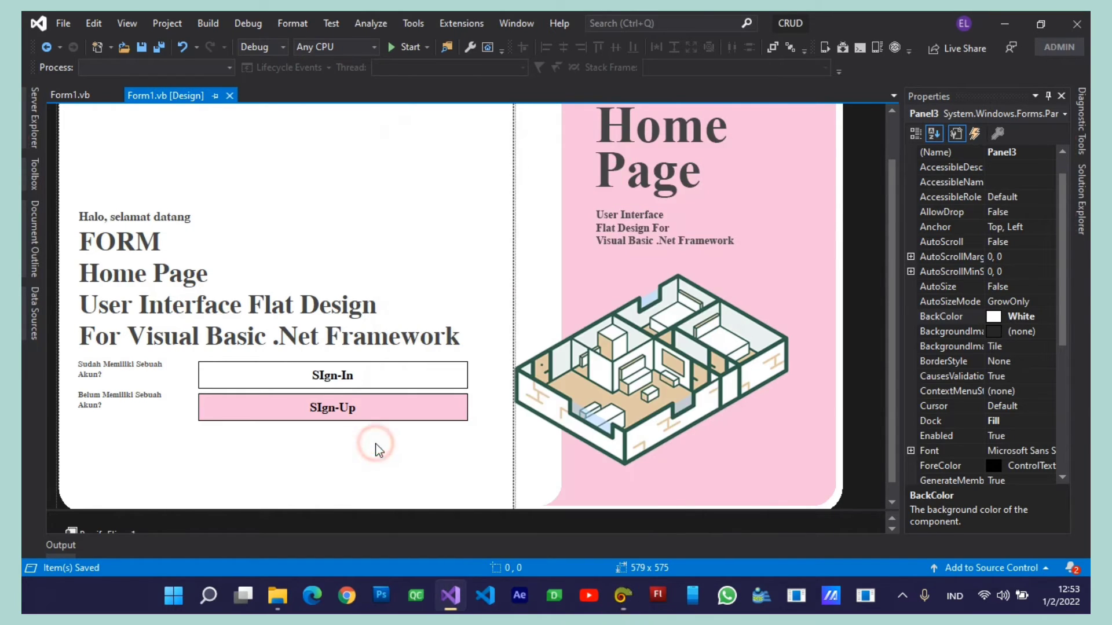
left_click(315, 380)
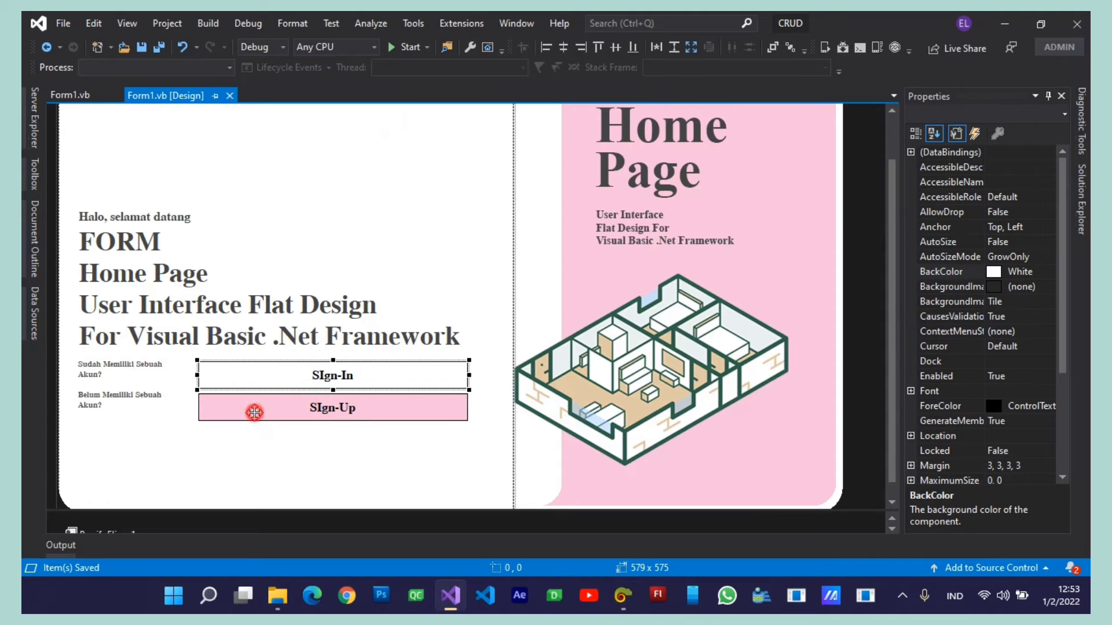
left_click(257, 409, "ctrl")
left_click(1008, 409)
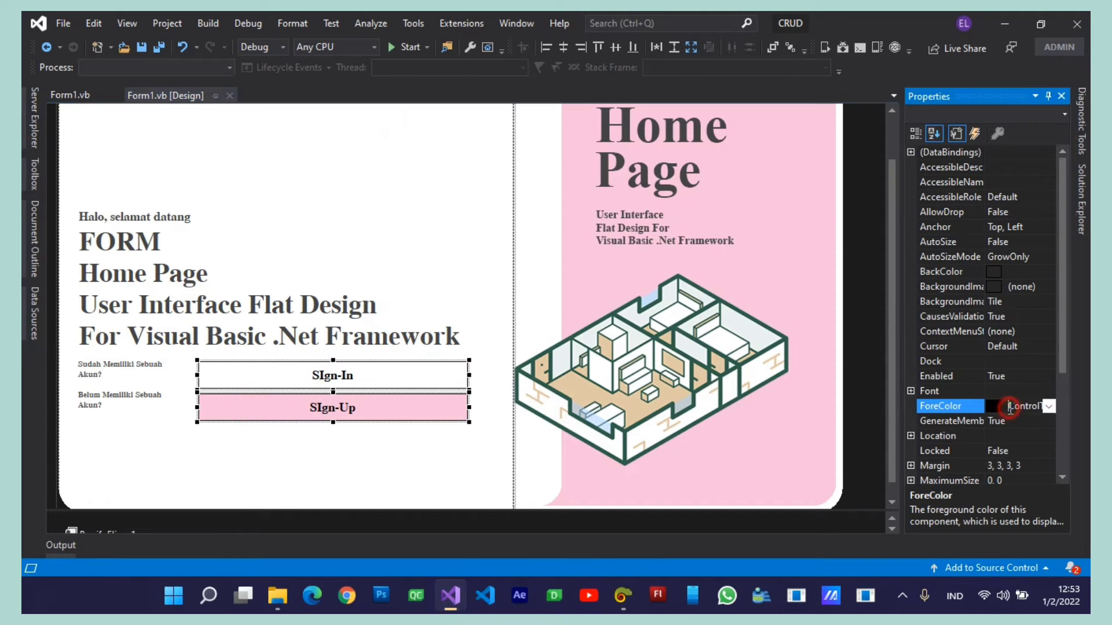
key("ctrl+v")
key("Return")
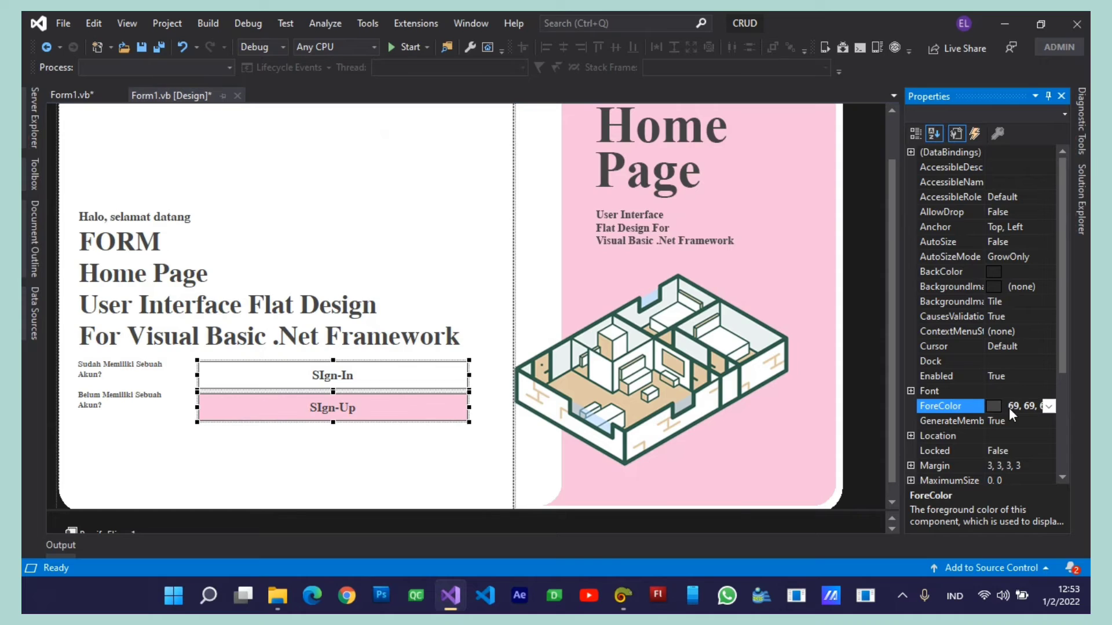
key("Escape")
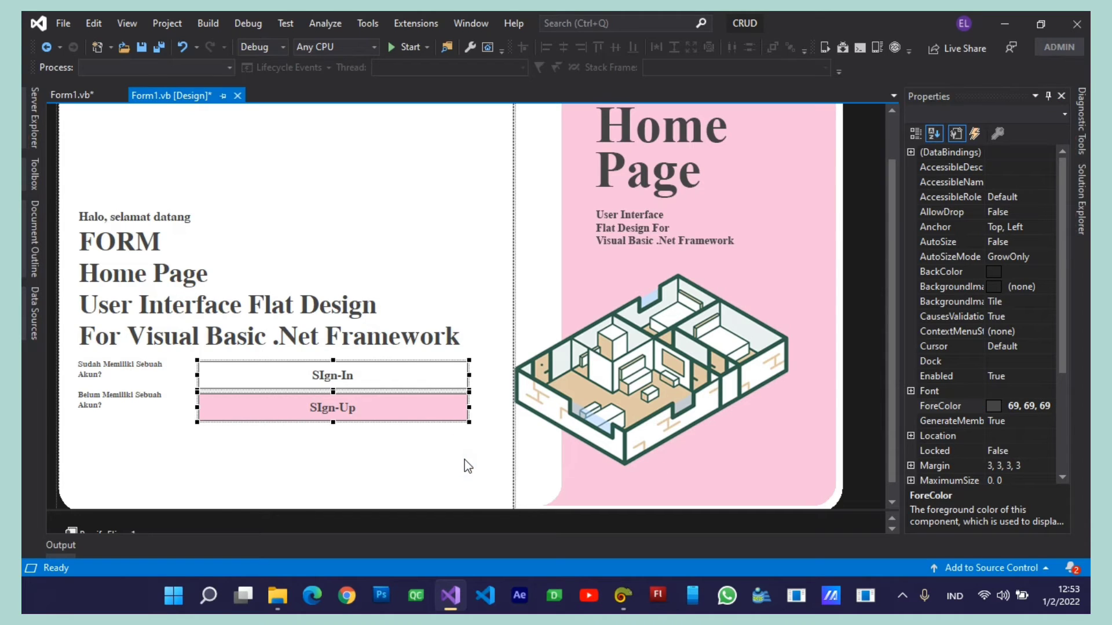
Save the form and lower the "Sudah Memiliki Sebuah Akun?" and "Belum Memiliki Sebuah Akun?" labels slightly beside their buttons
left_click(337, 323)
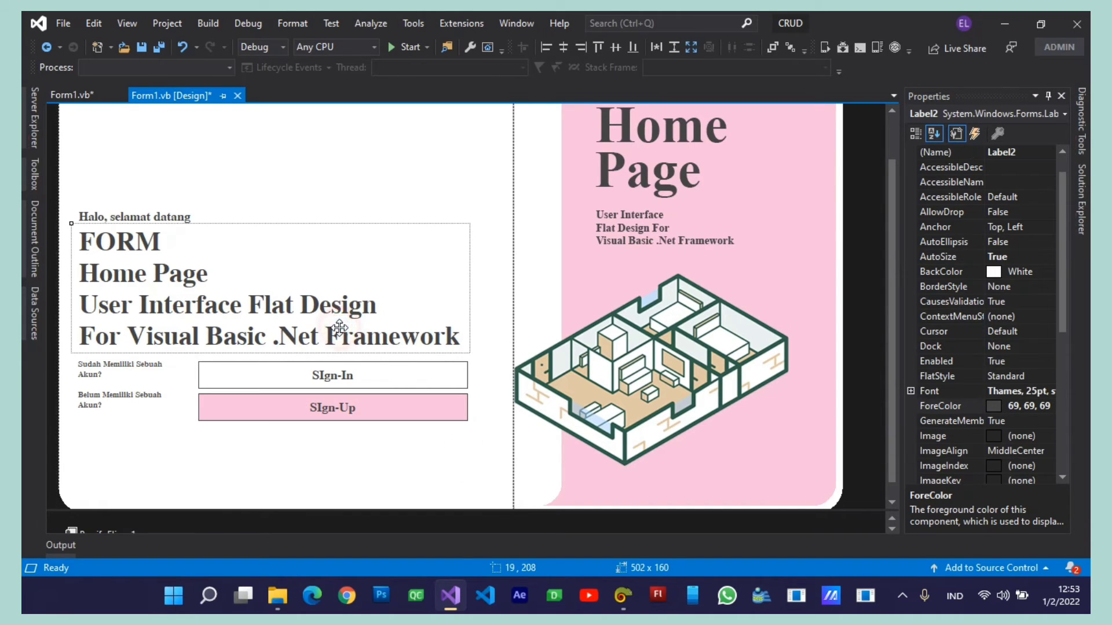
key("ctrl+s")
left_click_drag(132, 369, 111, 398)
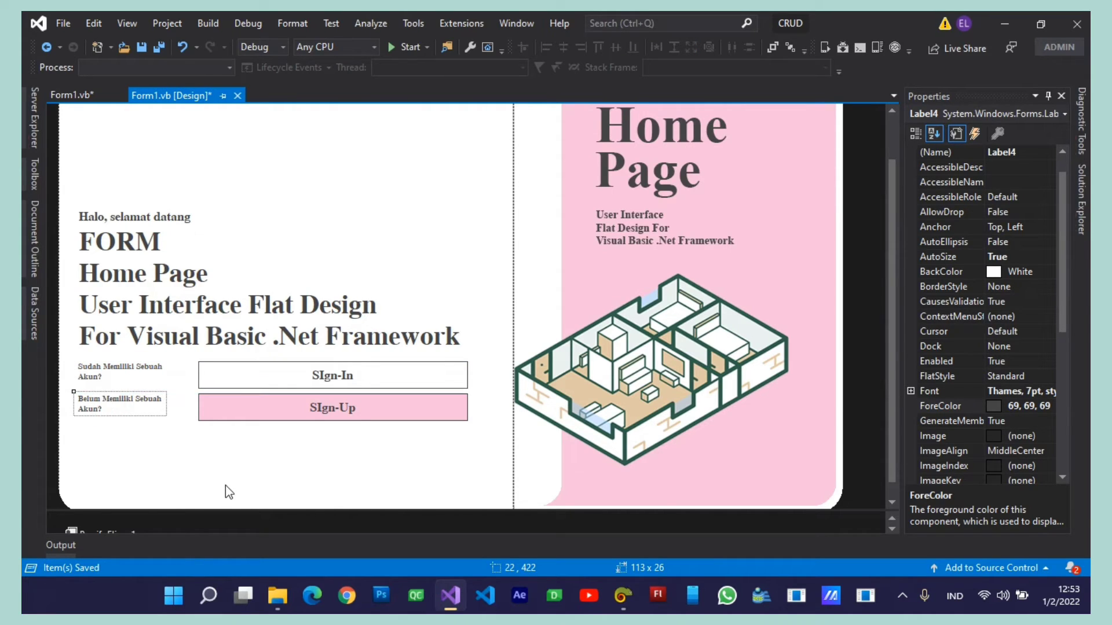
left_click(225, 485)
Extend the "SIgn-In" and "SIgn-Up" buttons toward their labels to a size of about 379 x 35 and save the form
left_click(247, 373)
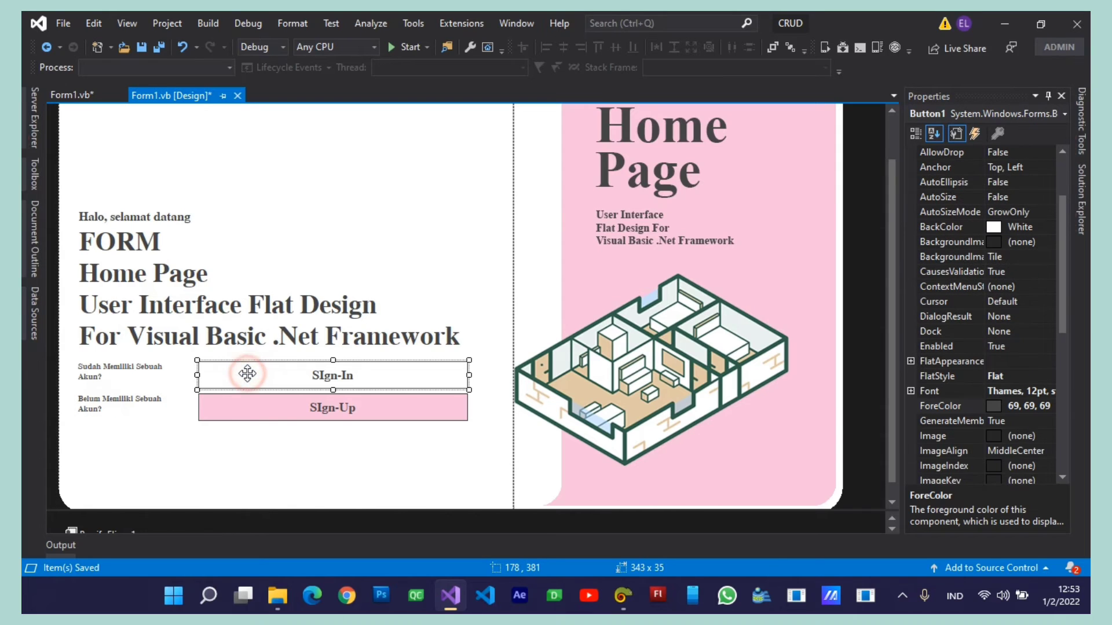
left_click(230, 416, "ctrl")
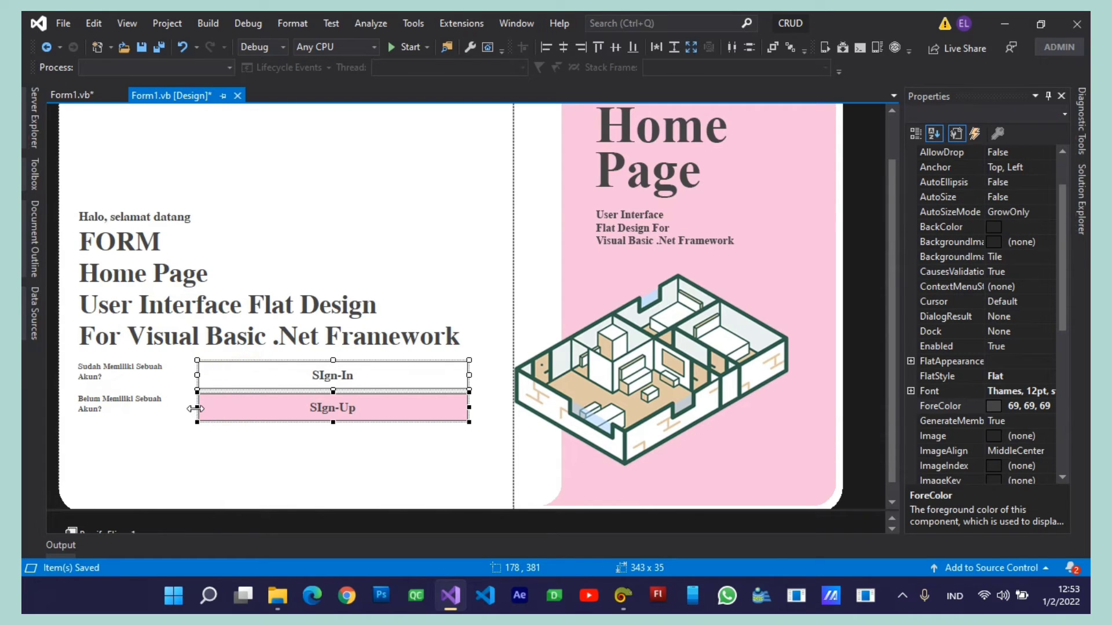
left_click_drag(196, 408, 168, 409)
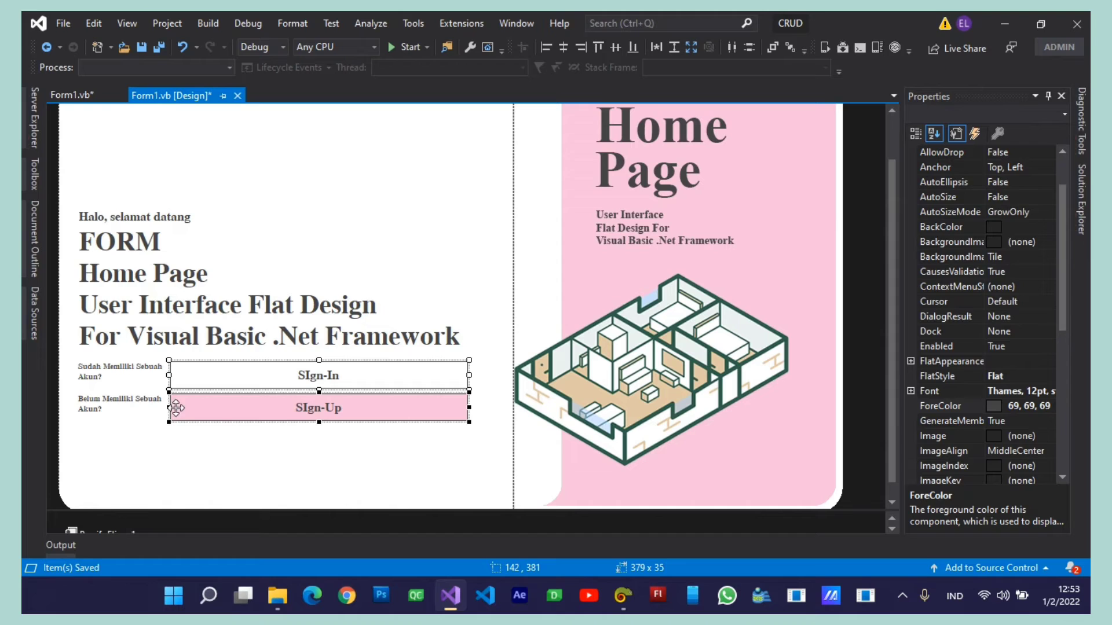
left_click(274, 451)
key("ctrl+s")
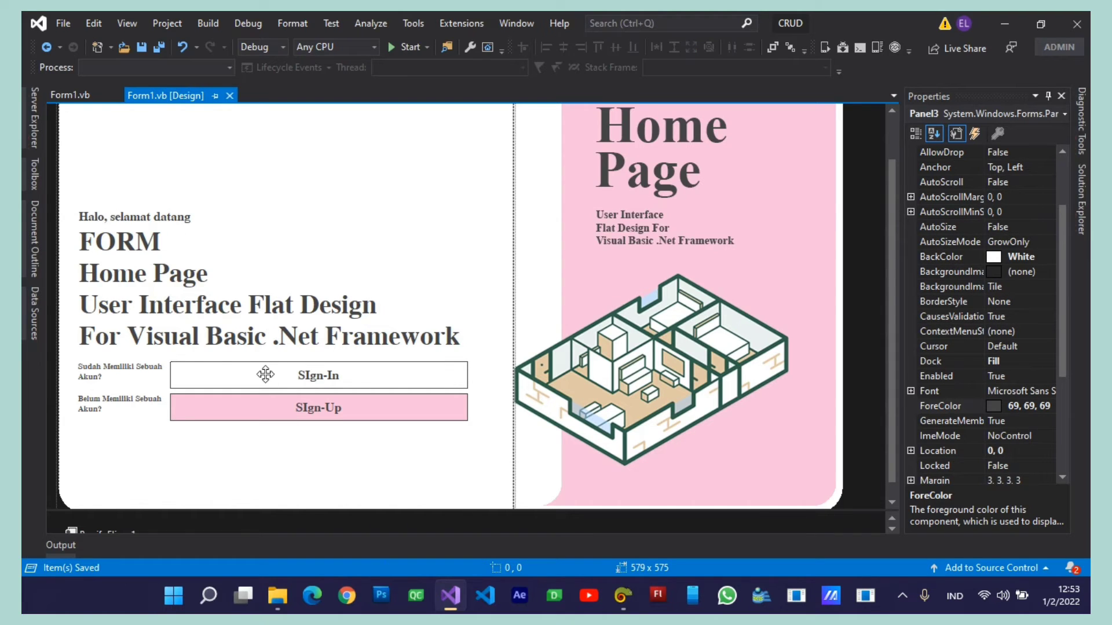
Set the cursor of both the "SIgn-In" and "SIgn-Up" buttons to Hand
left_click(265, 375)
left_click(306, 408, "ctrl")
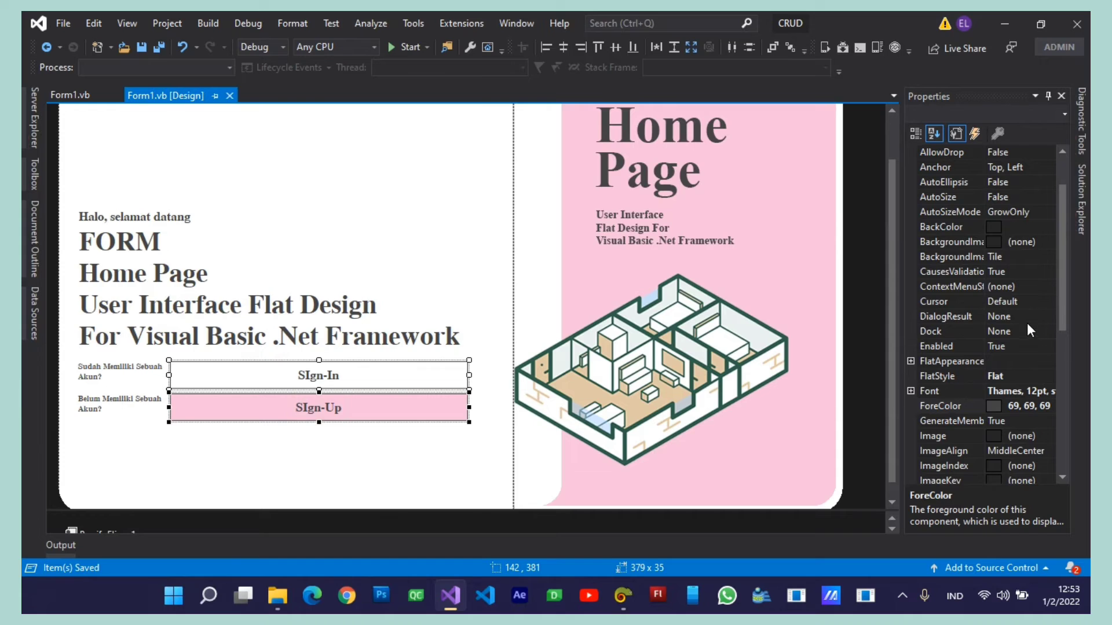
left_click(1053, 301)
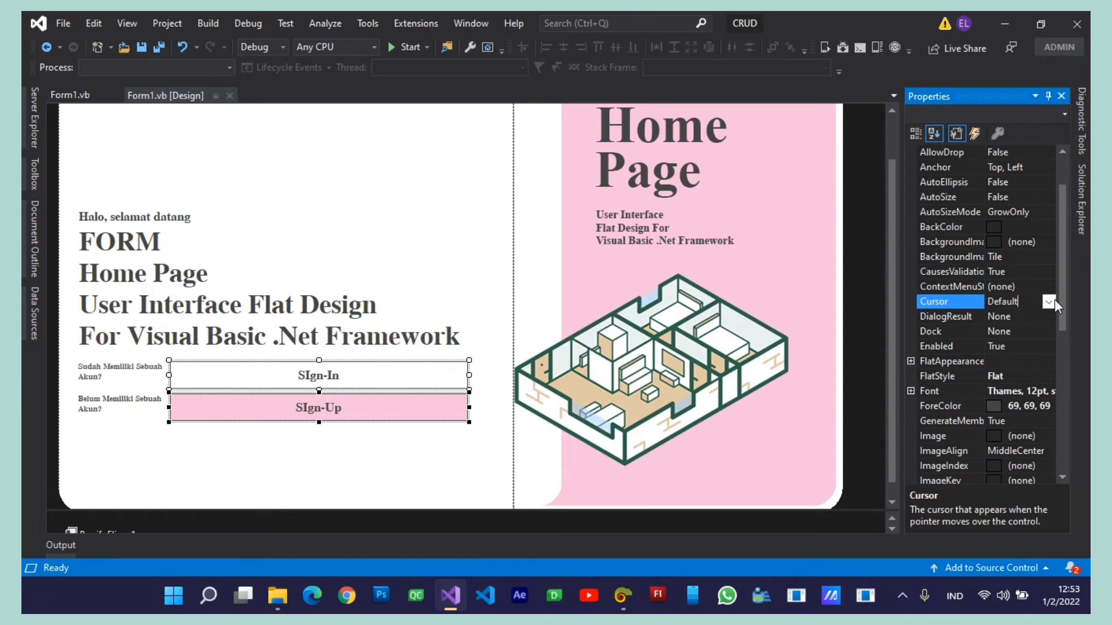
left_click(1050, 302)
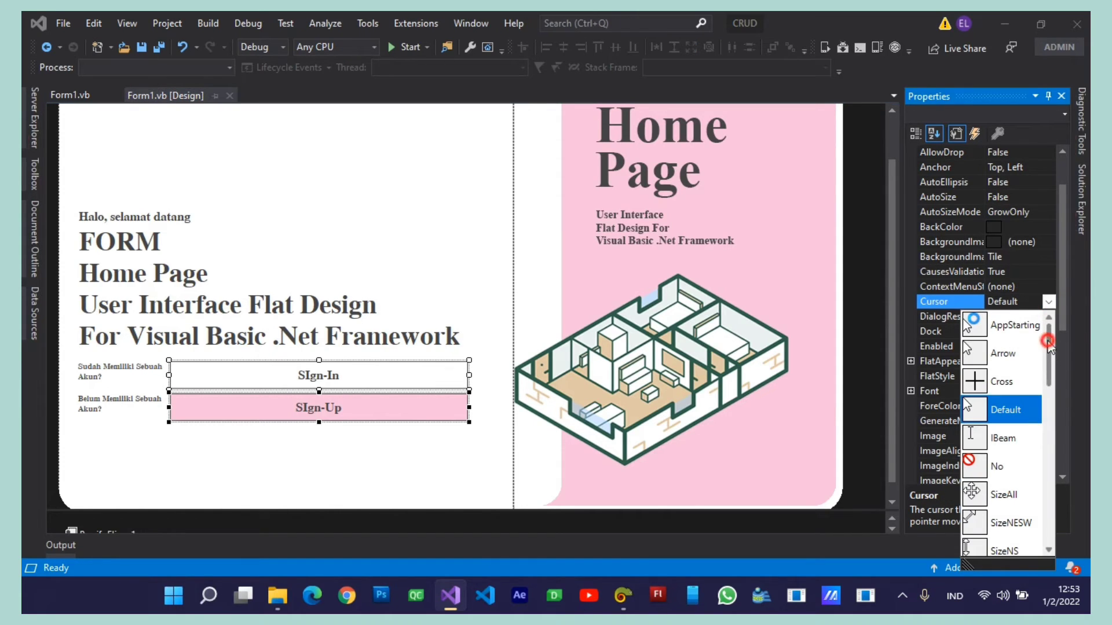
left_click_drag(1048, 341, 1038, 508)
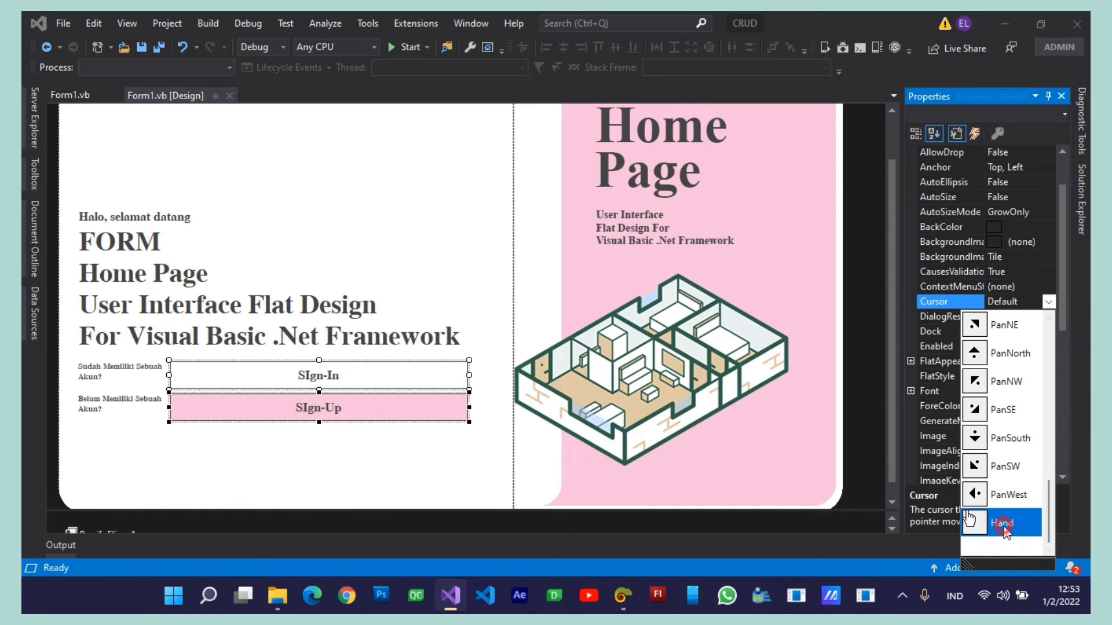
left_click(1034, 524)
left_click(423, 460)
Save the form, run the application to preview the home page, and stop debugging
key("ctrl+s")
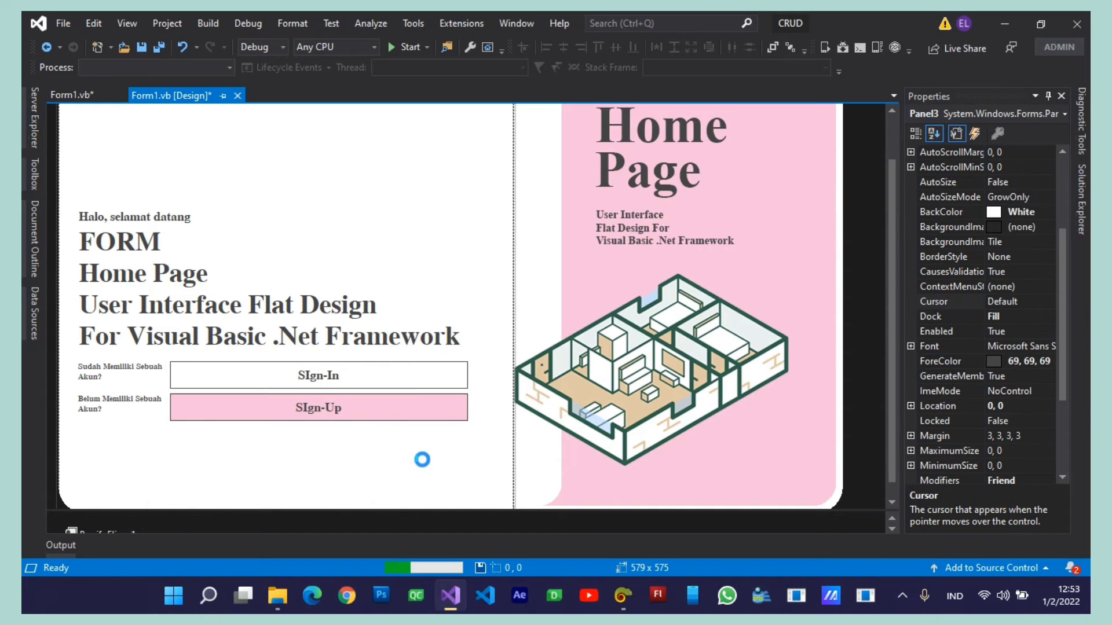
left_click(393, 47)
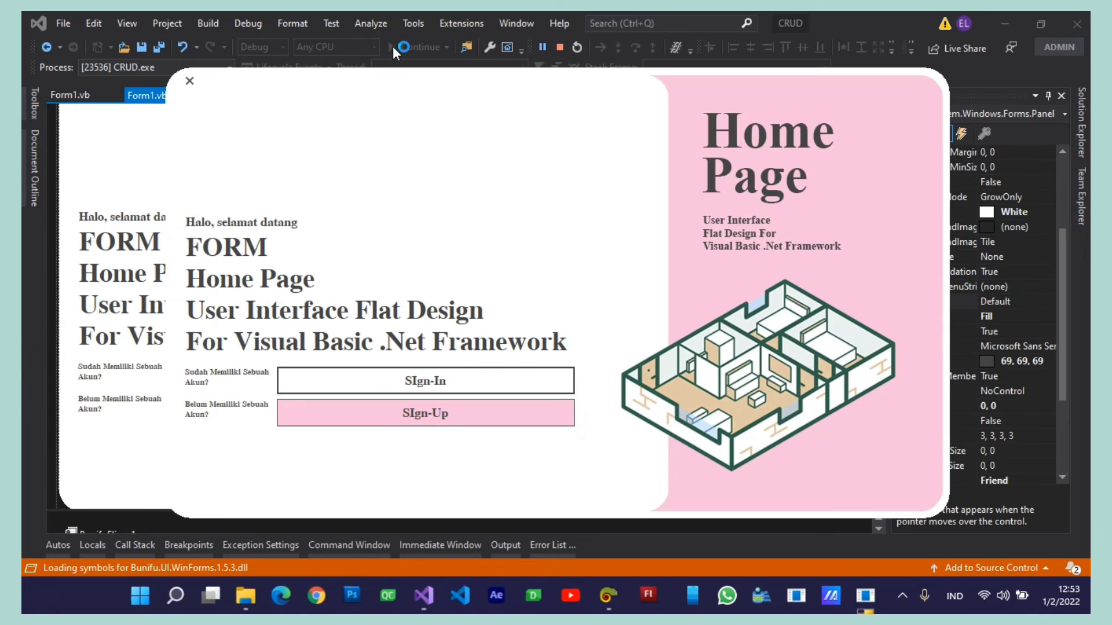
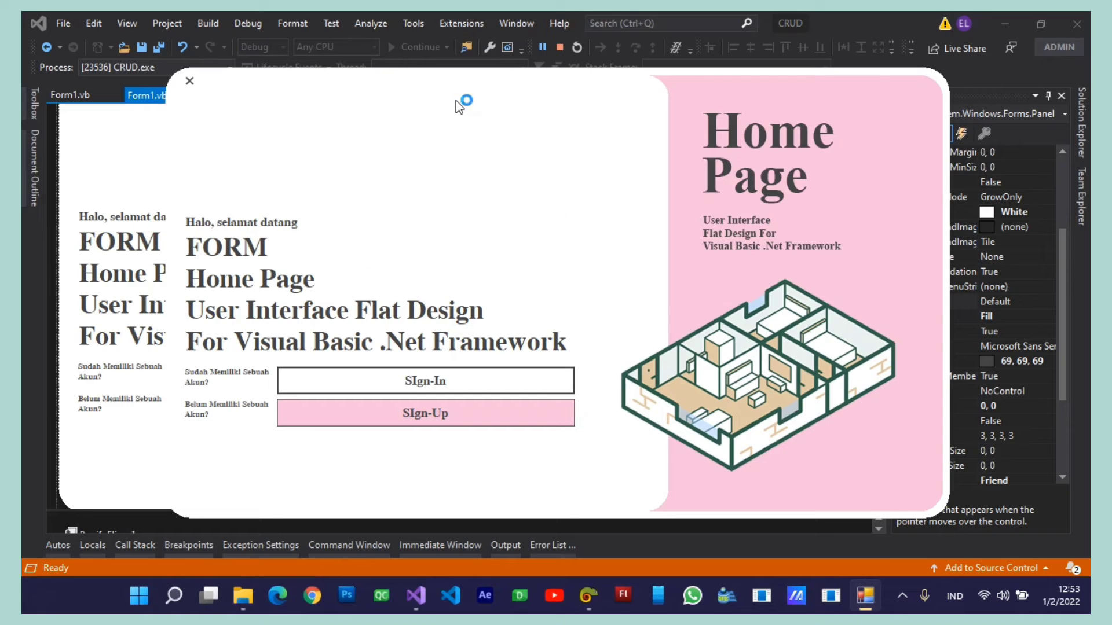
left_click(561, 47)
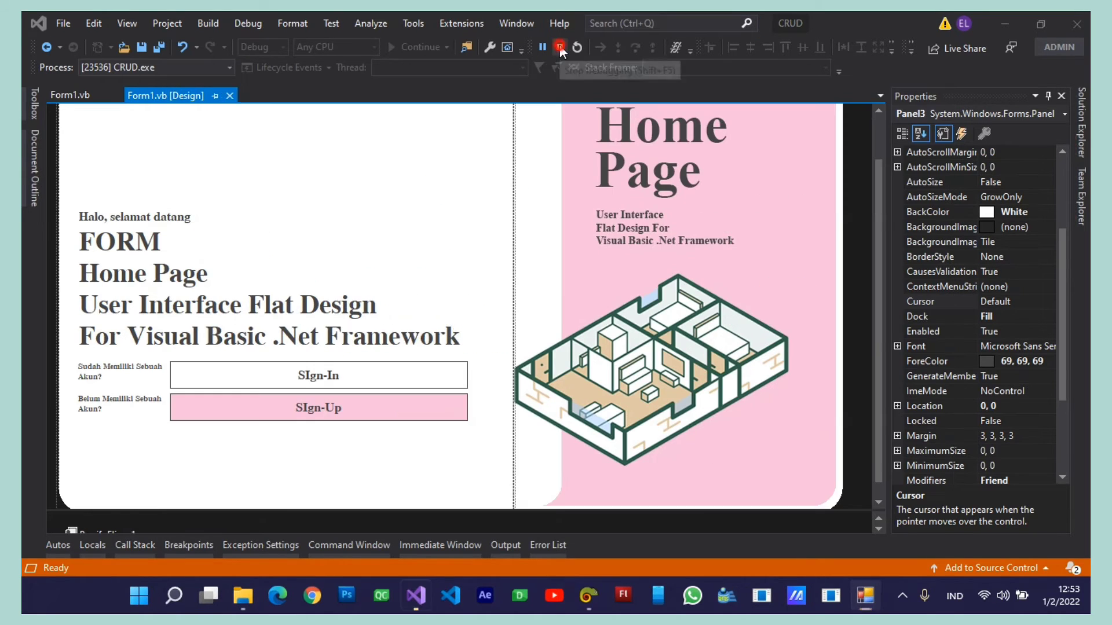
Cut all the white panel's labels together with both buttons and paste them back centred in that panel
left_click_drag(87, 172, 371, 455)
key("Delete")
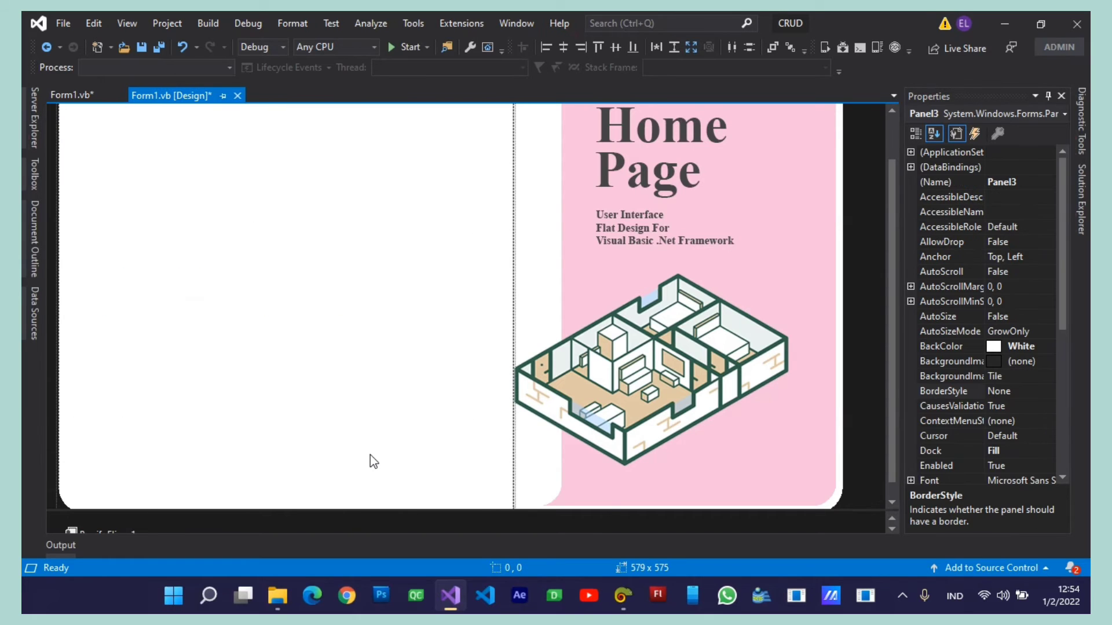
left_click(305, 358)
key("ctrl+z")
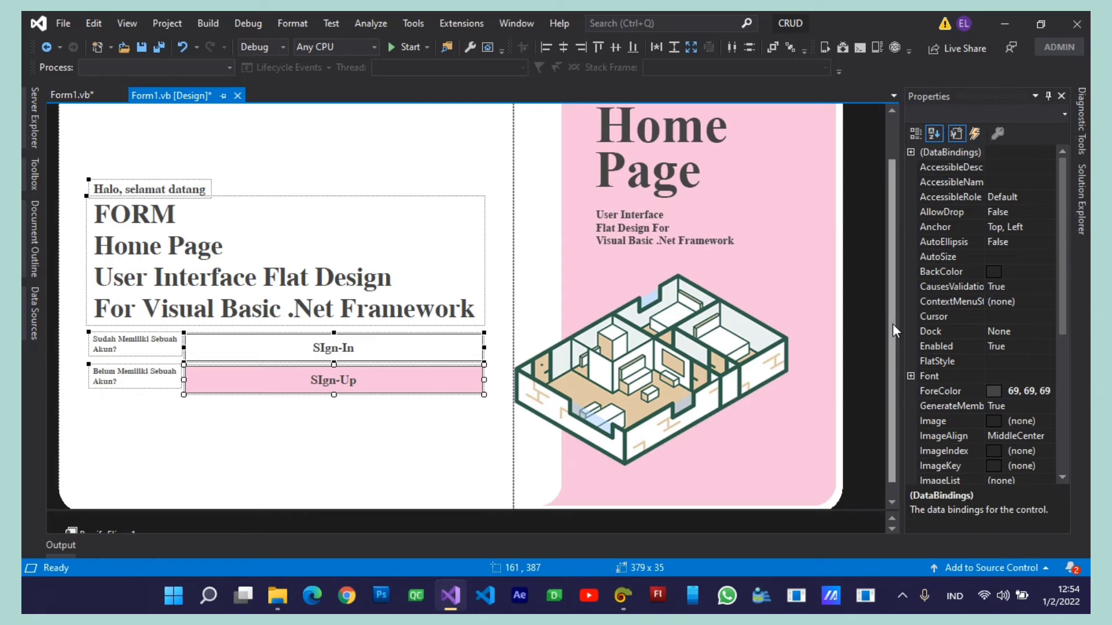
Shift the pasted labels and buttons horizontally as one group to line up near the white panel's left margin
left_click_drag(892, 324, 892, 282)
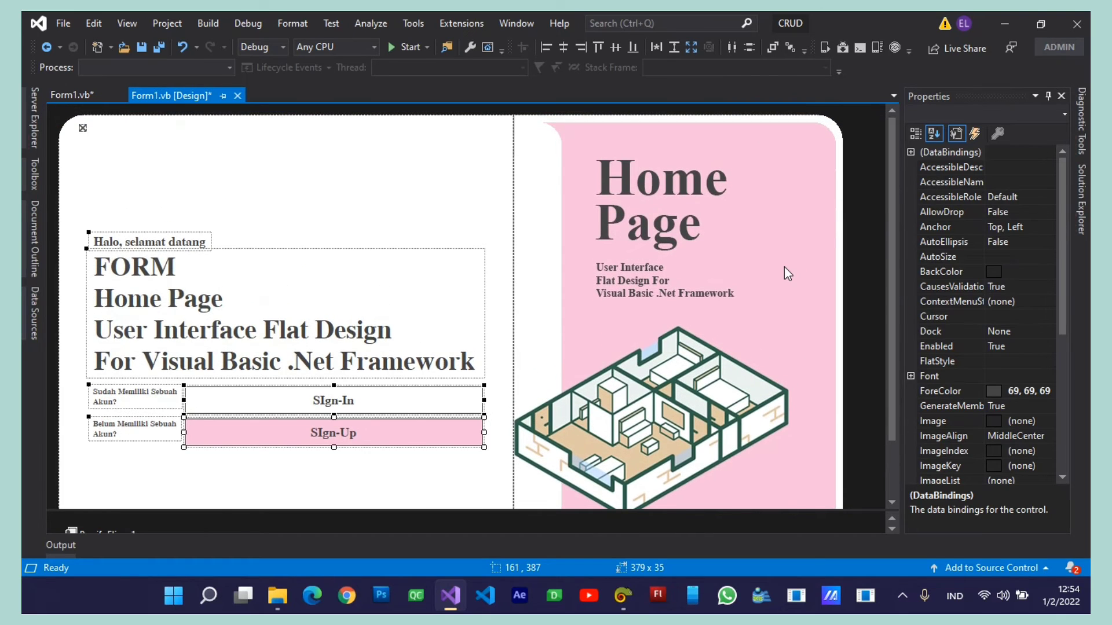
key("ctrl+Left")
key("ctrl+Right")
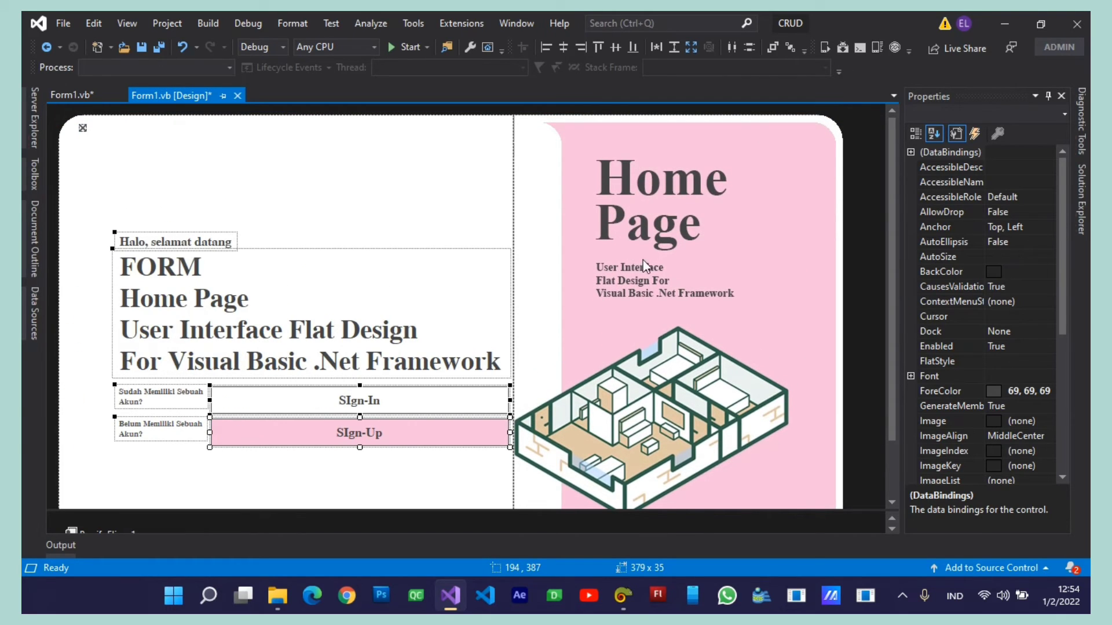
left_click(139, 243)
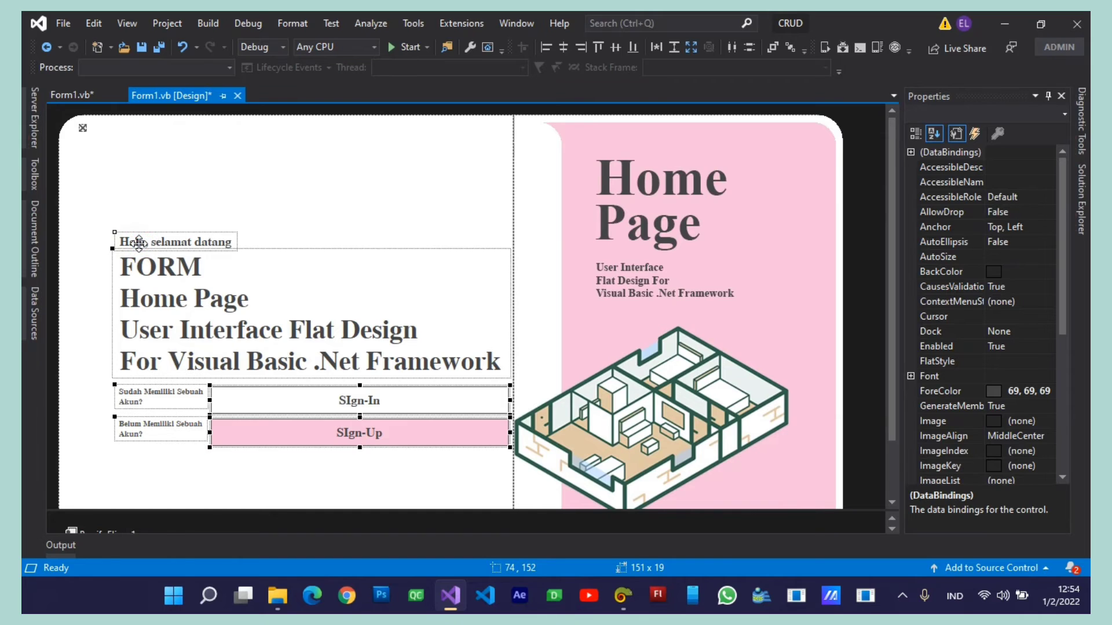
key("ctrl+Left")
left_click(256, 186)
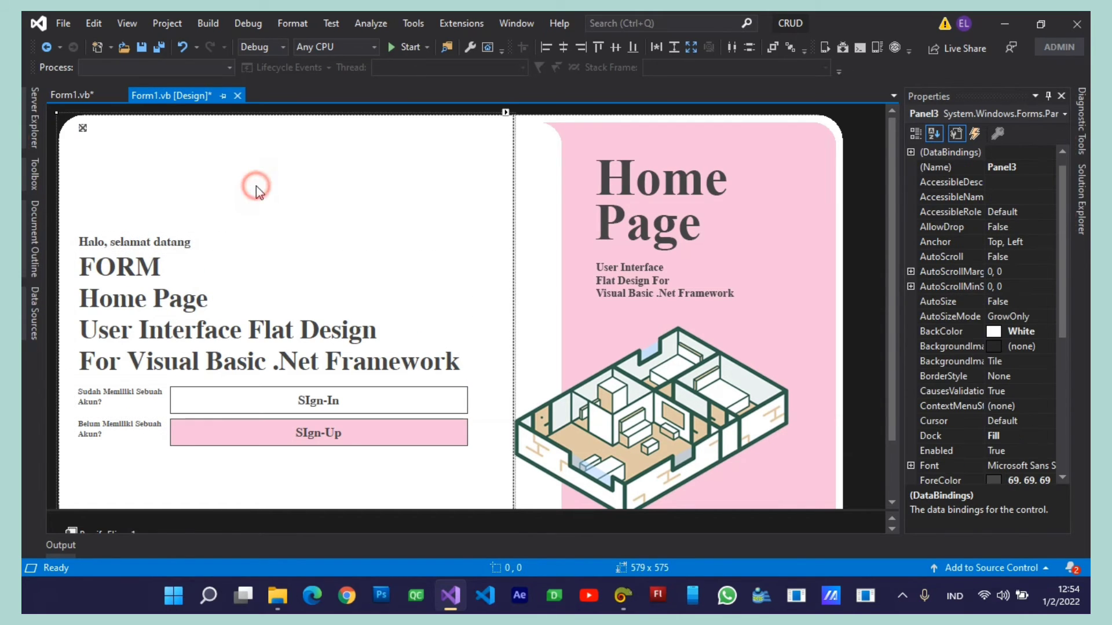
Save the form, run the application to check the vertically centred layout, and stop debugging
key("ctrl+s")
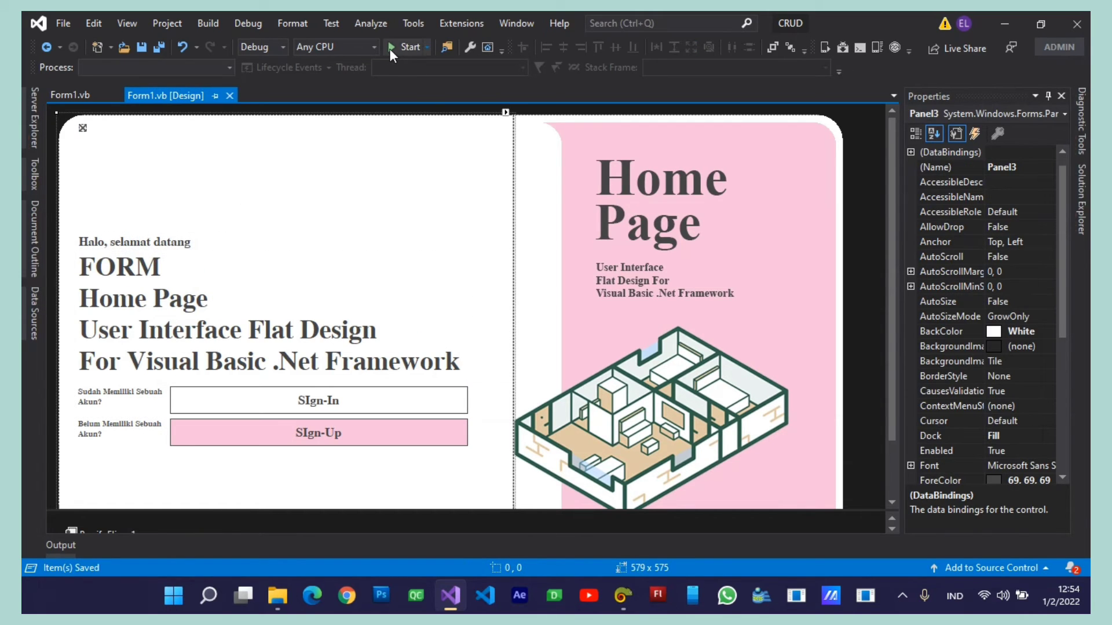
left_click(392, 47)
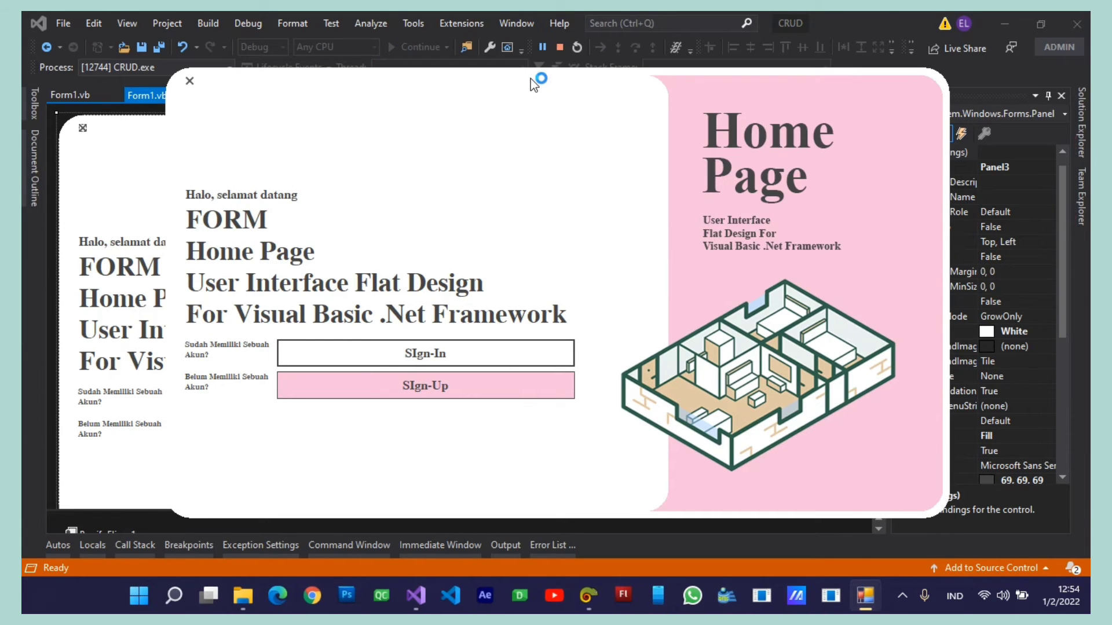
left_click(559, 47)
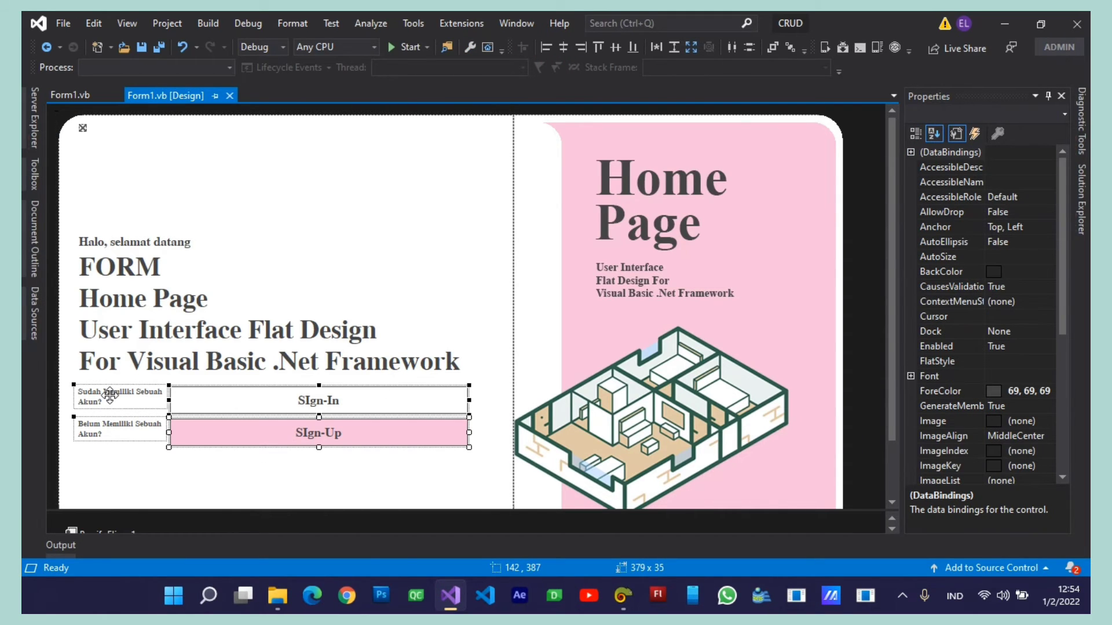
Move the two account-question labels and both buttons down about 12 pixels to widen the gap below the heading
key("Down")
key("Down")
key("Down")
key("Down")
key("Down")
key("Down")
key("Down")
key("Down")
key("Down")
key("Down")
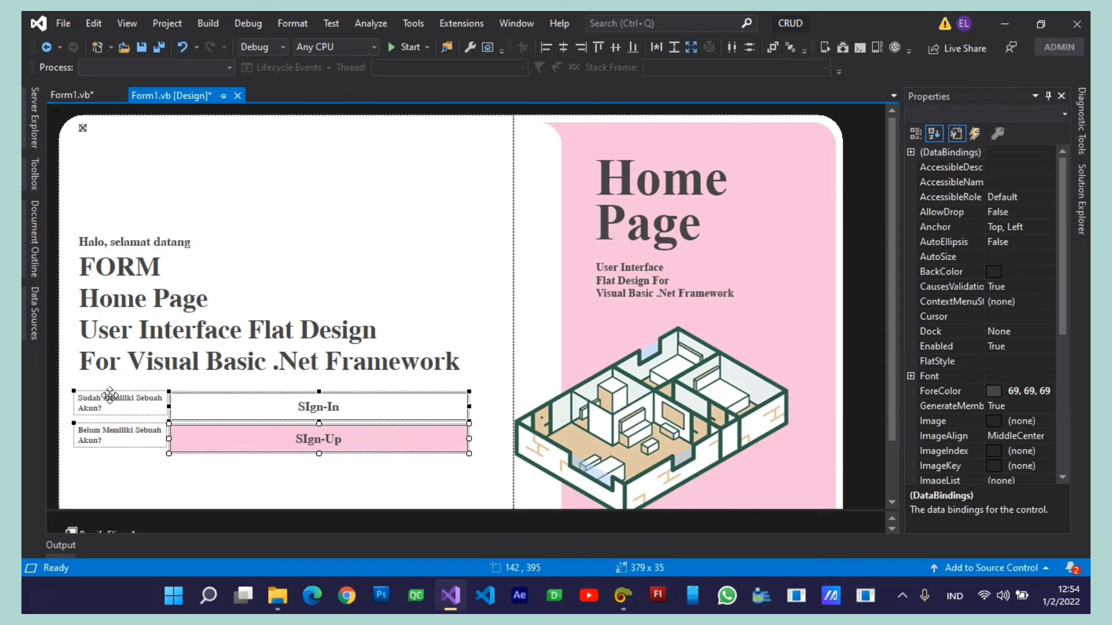
key("Down")
key("Down")
key("Down")
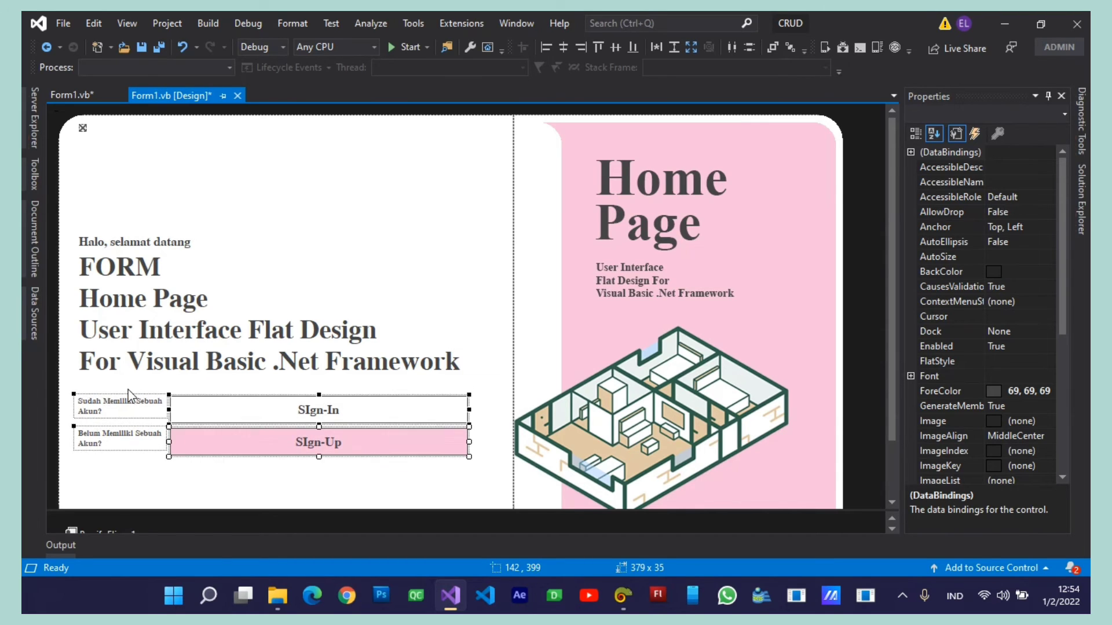
left_click(335, 232)
Save the form, run the application to check the new spacing, and close the home page with its close icon
key("ctrl+s")
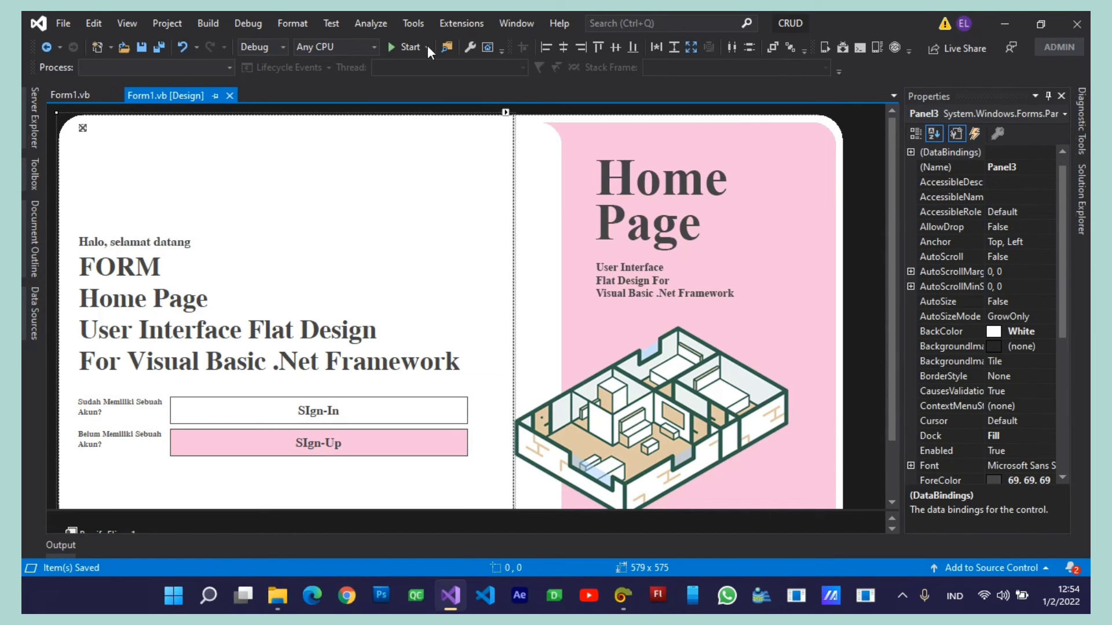
left_click(406, 48)
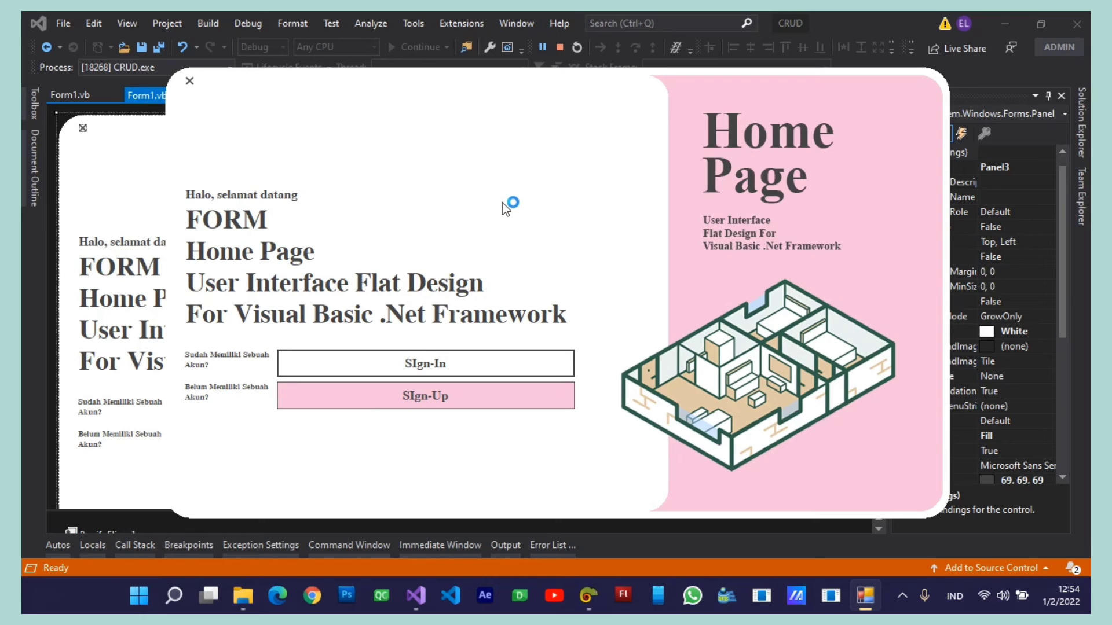
left_click(189, 82)
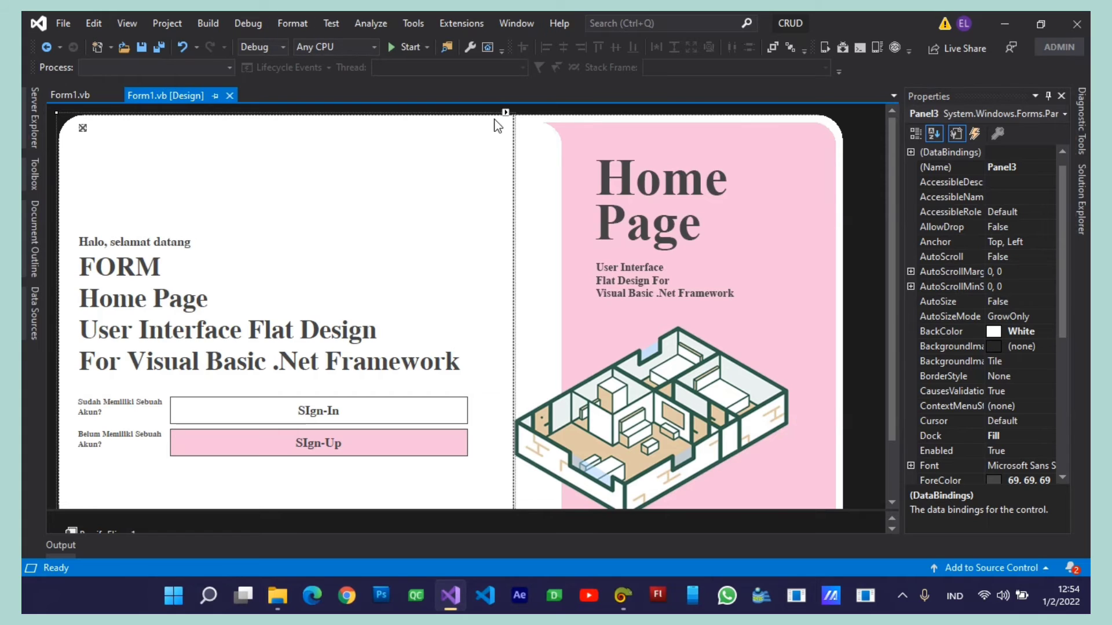
Add a new Windows Forms form named Form2.vb to the CRUD project
left_click(64, 20)
left_click(64, 20)
left_click(102, 22)
left_click(102, 22)
left_click(102, 22)
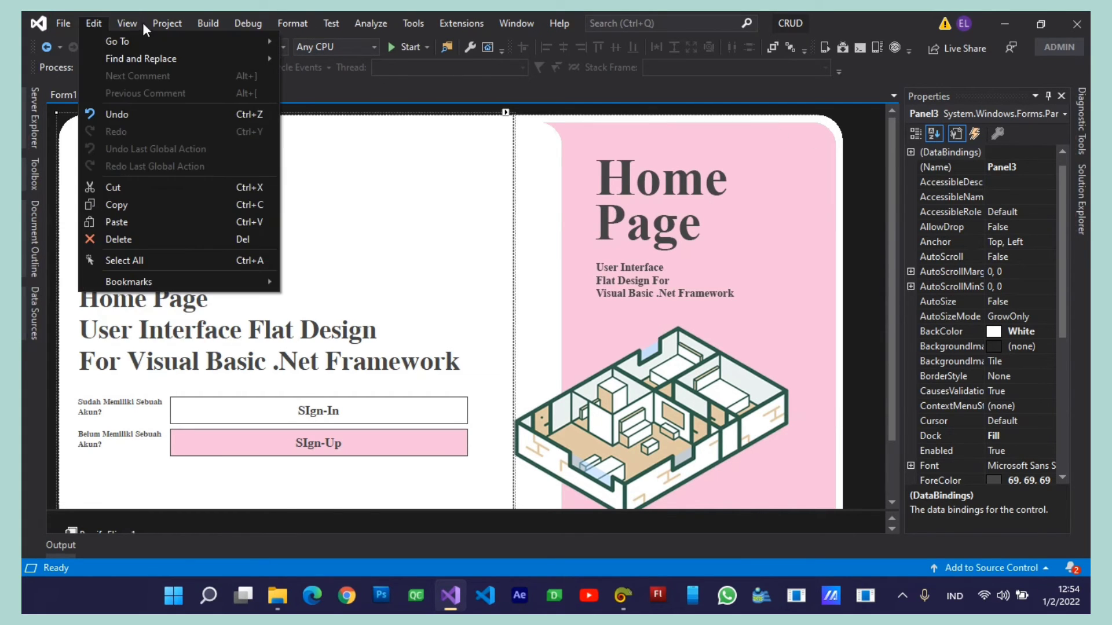
left_click(172, 23)
left_click(190, 41)
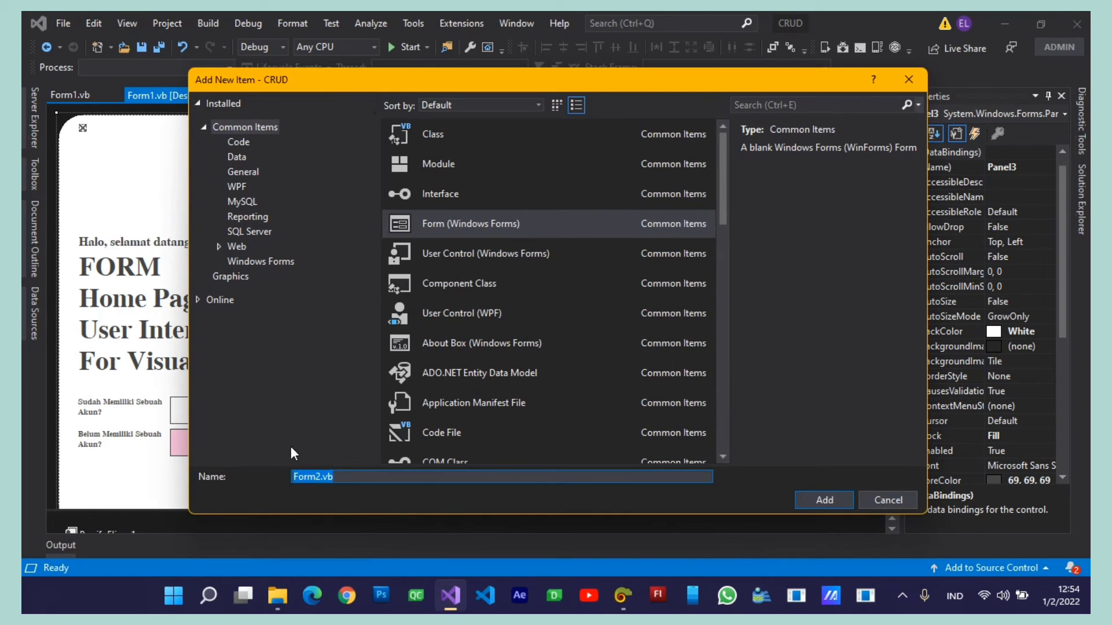
left_click(817, 502)
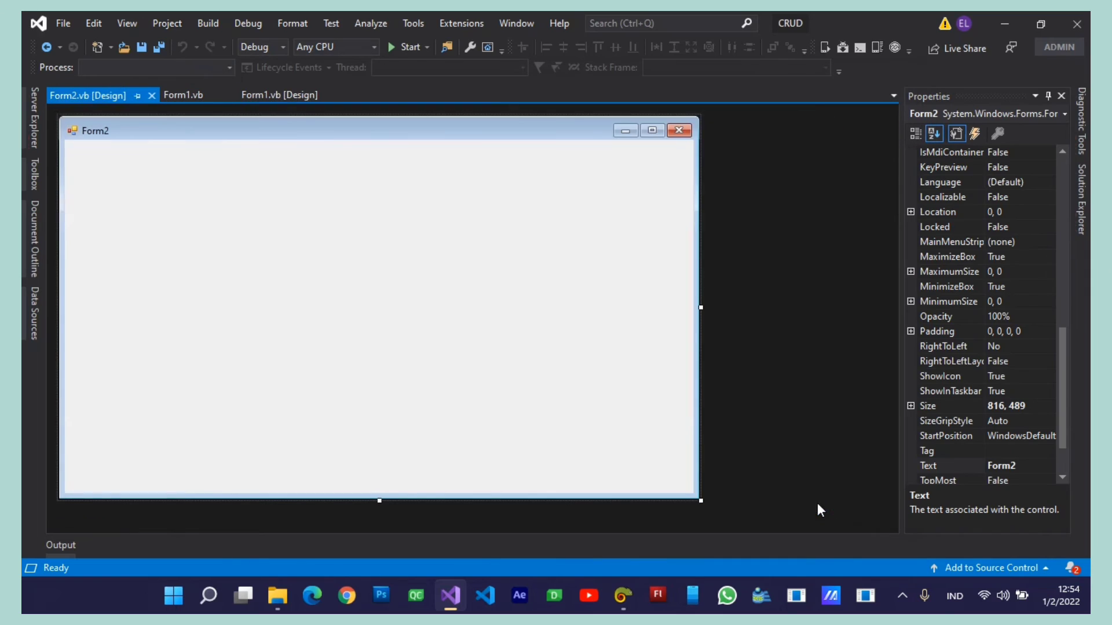
Set Form2's start position to CenterScreen and its form border style to None
left_click(1033, 440)
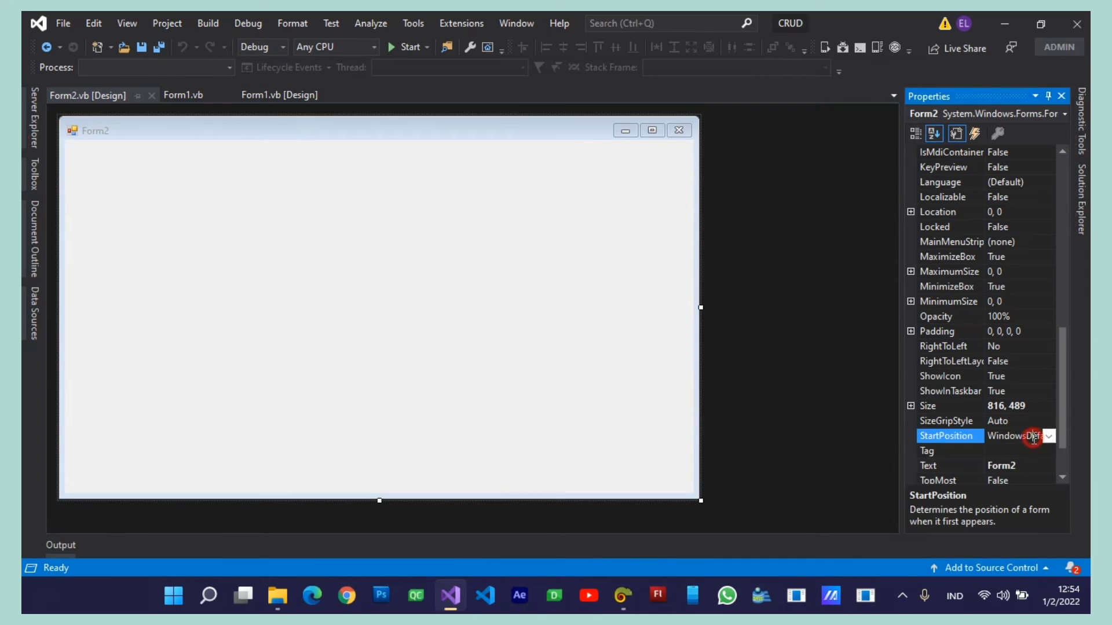
left_click(1048, 436)
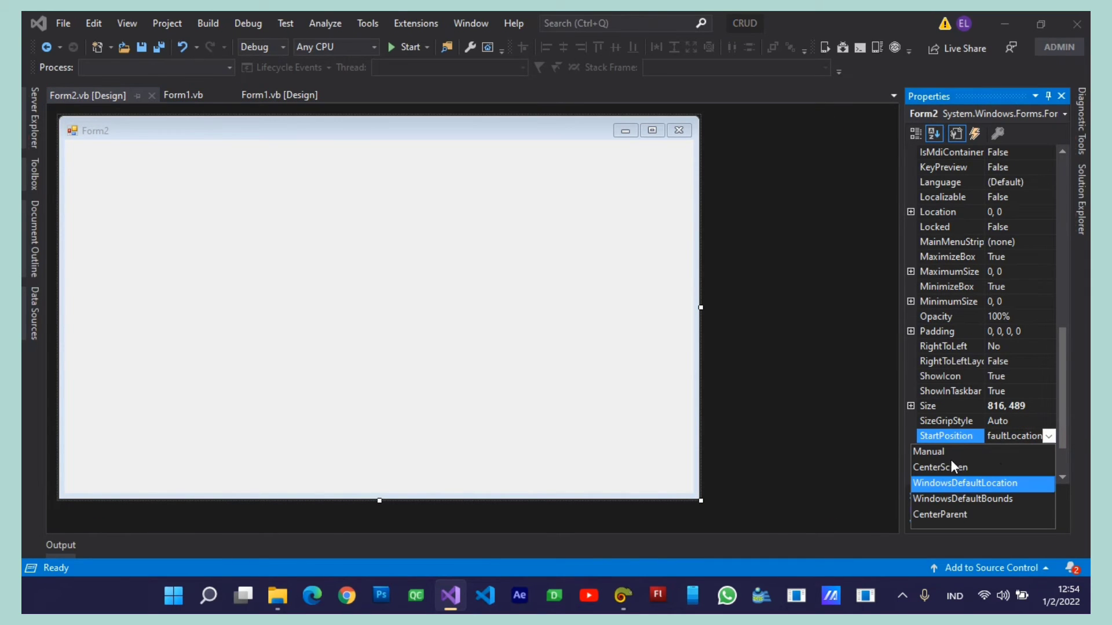
left_click(950, 466)
left_click_drag(1059, 413, 1054, 326)
left_click(1041, 301)
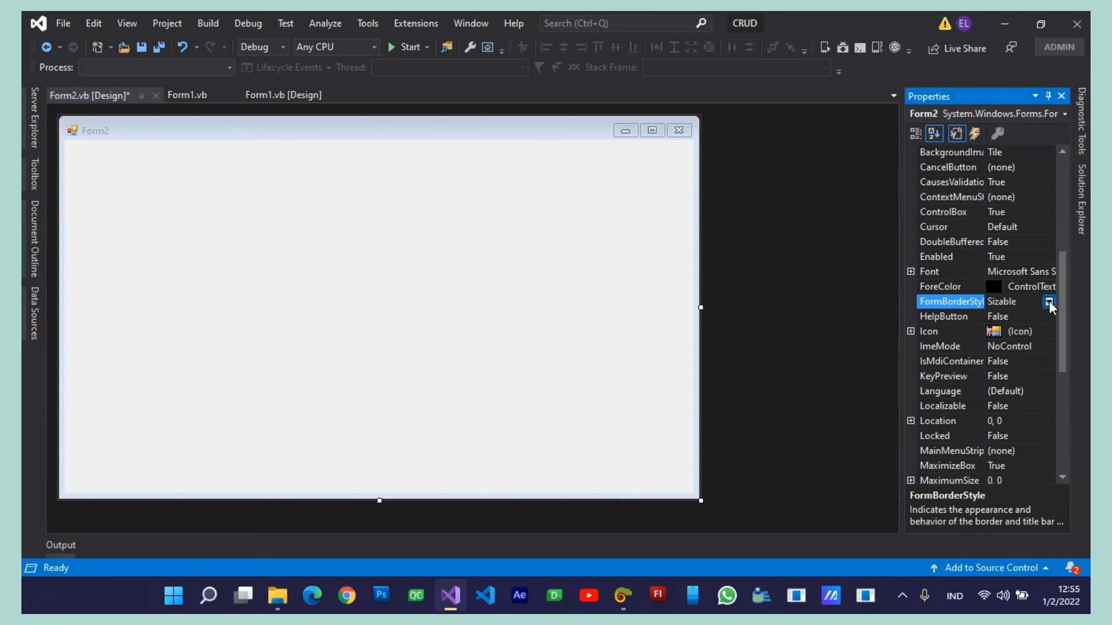
left_click(1049, 300)
left_click(951, 318)
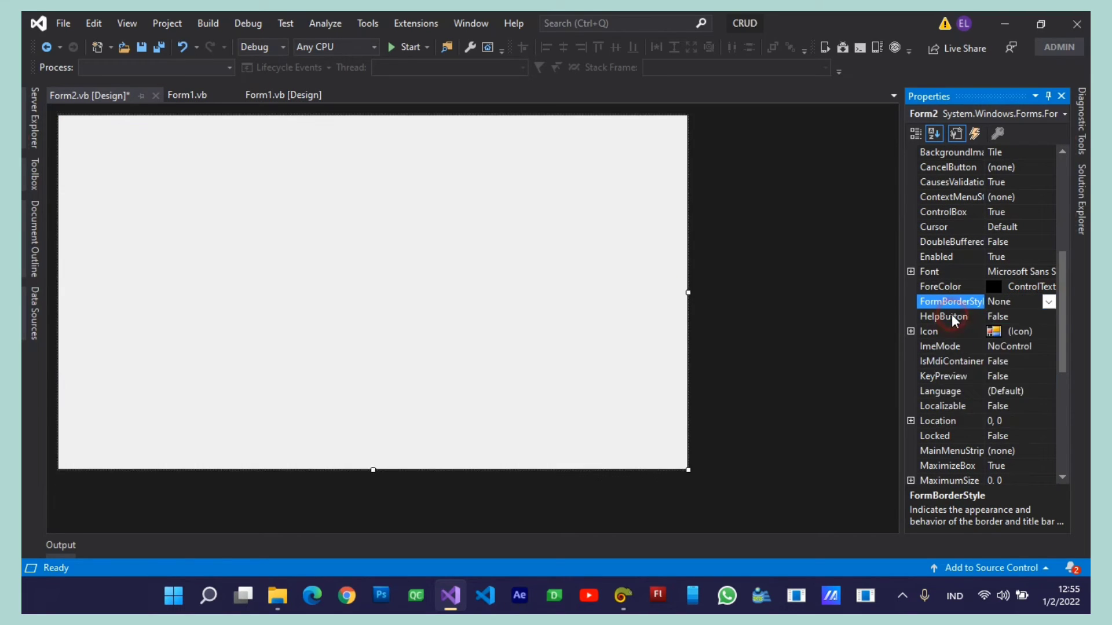
Set Form2's size to 999, 575 and save the form
scroll(1061, 316, "down", 6)
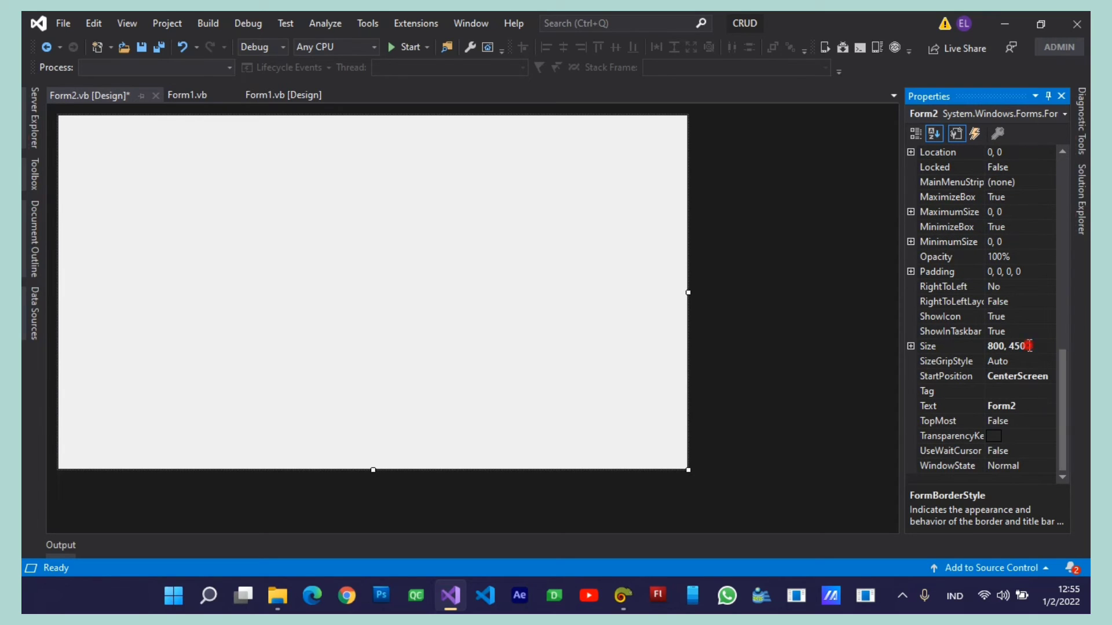
left_click(1029, 346)
type("999")
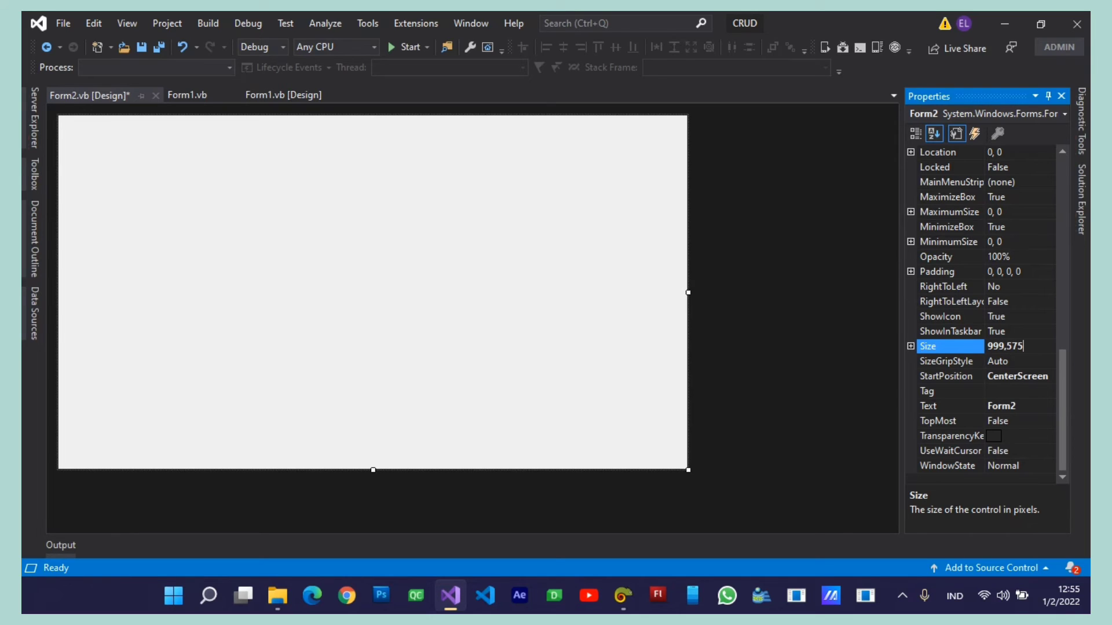
type(", 575")
key("Return")
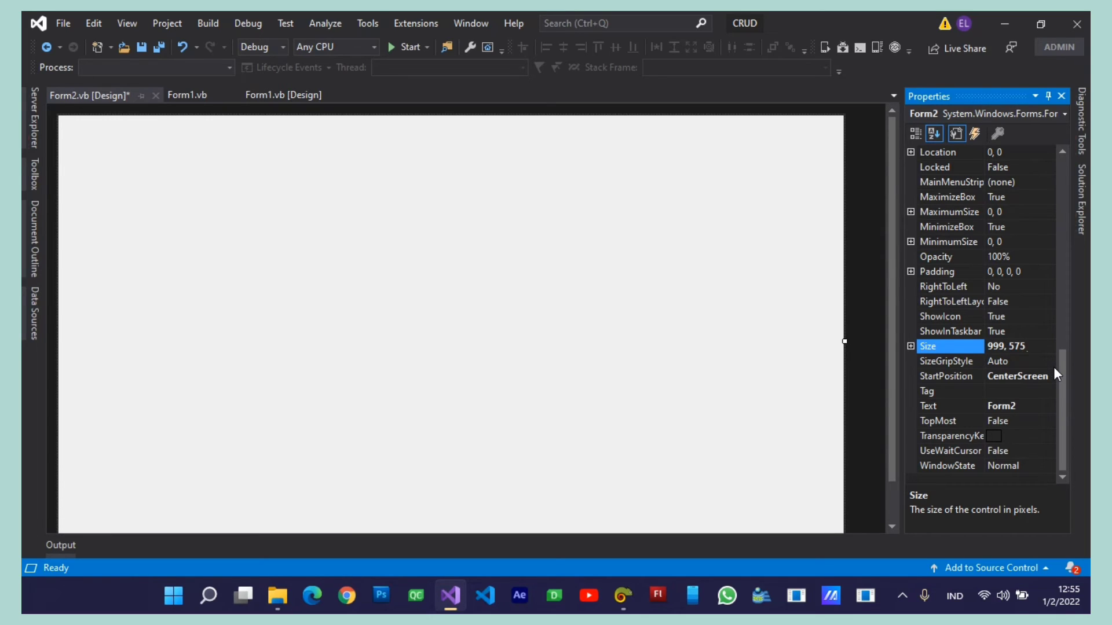
key("ctrl+s")
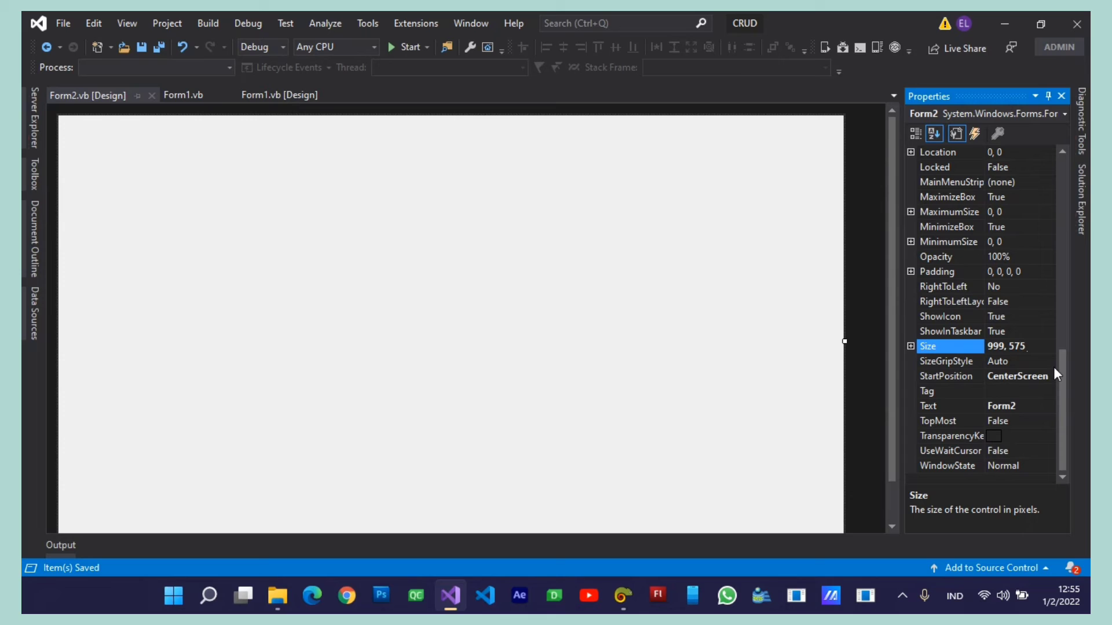
left_click(23, 177)
left_click(256, 148)
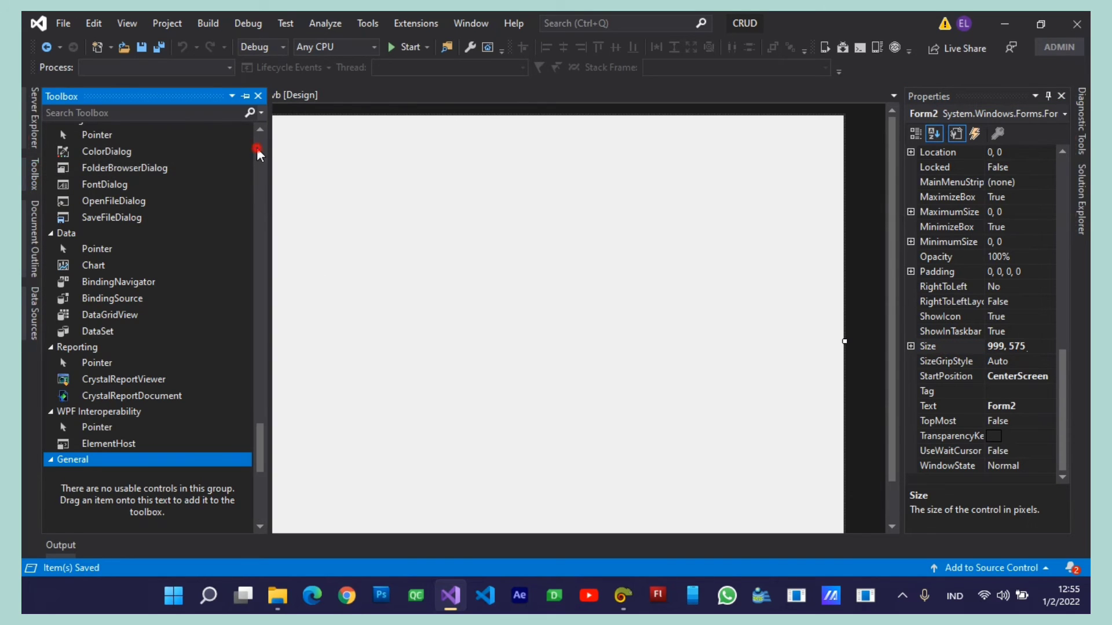
left_click(441, 201)
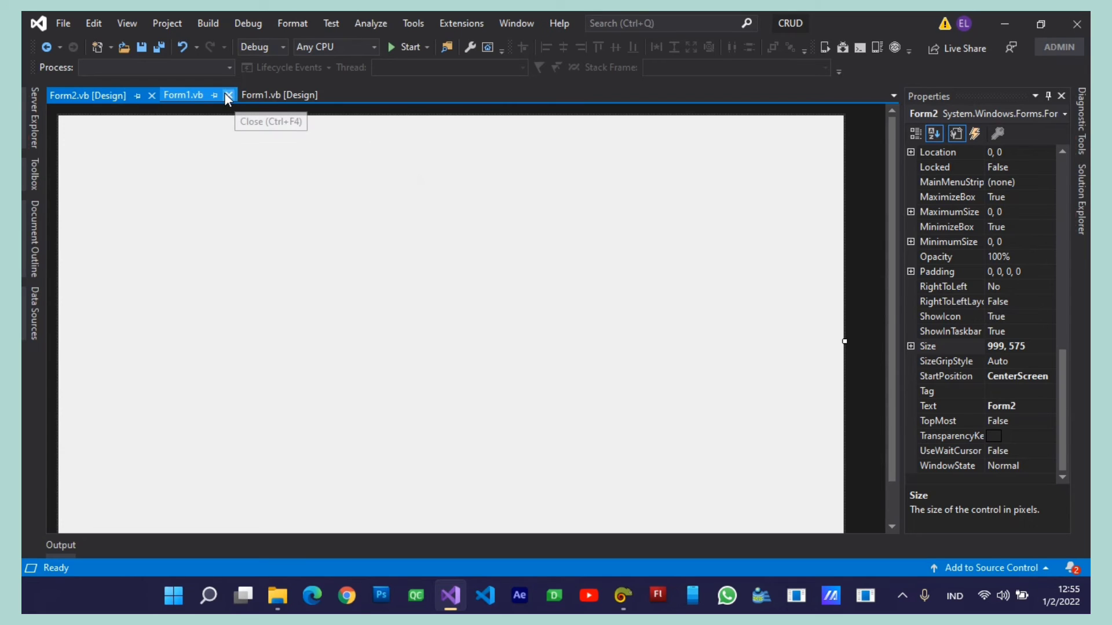
Close the Form1.vb code file and copy the large four-line heading label from the Form1 design into Form2
left_click(227, 95)
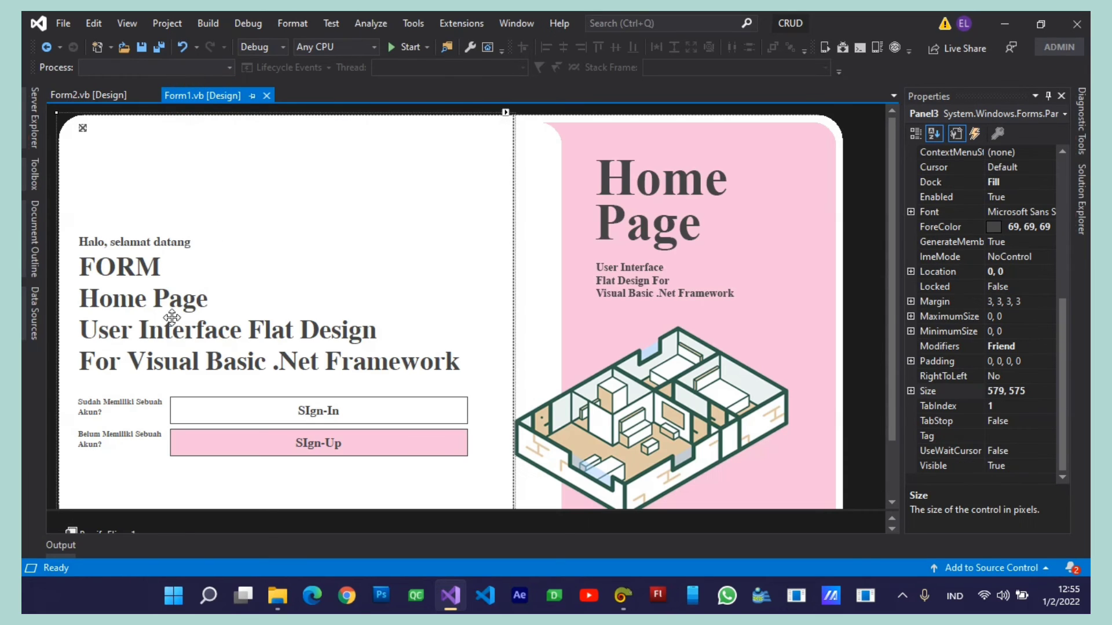
left_click(171, 318)
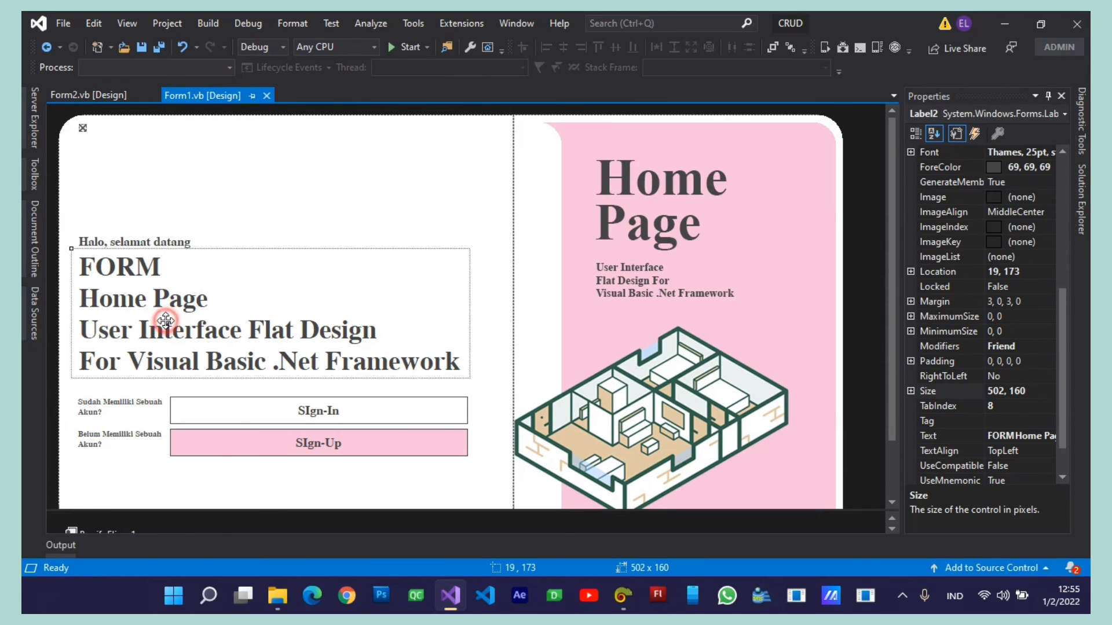
left_click(76, 95)
key("ctrl+v")
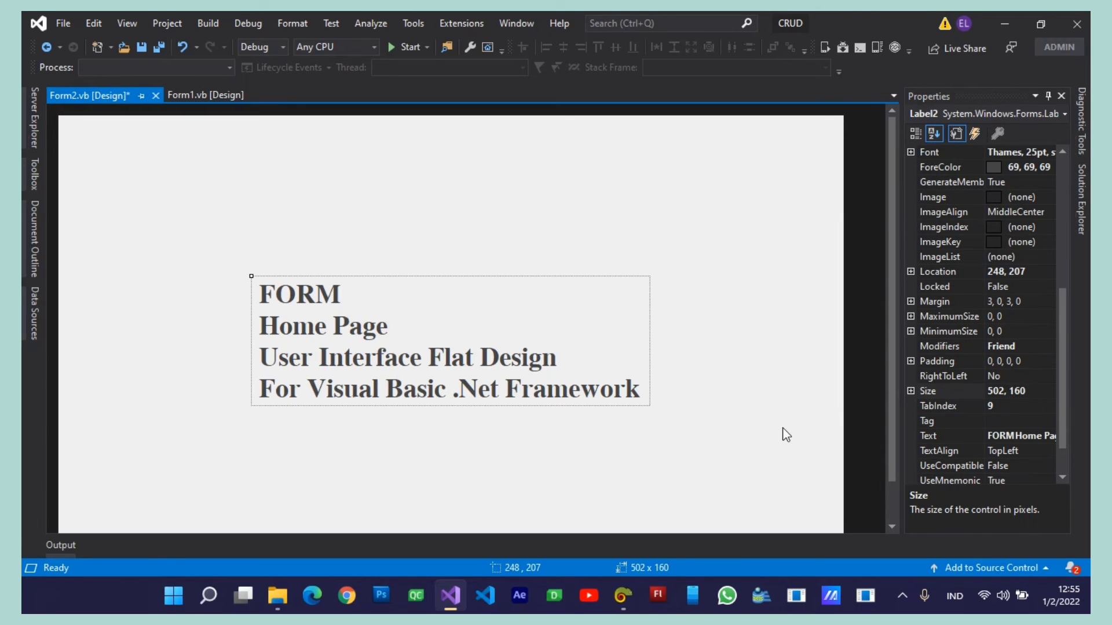
Change the pasted heading label's text on Form2 to Sign-In
left_click(1019, 435)
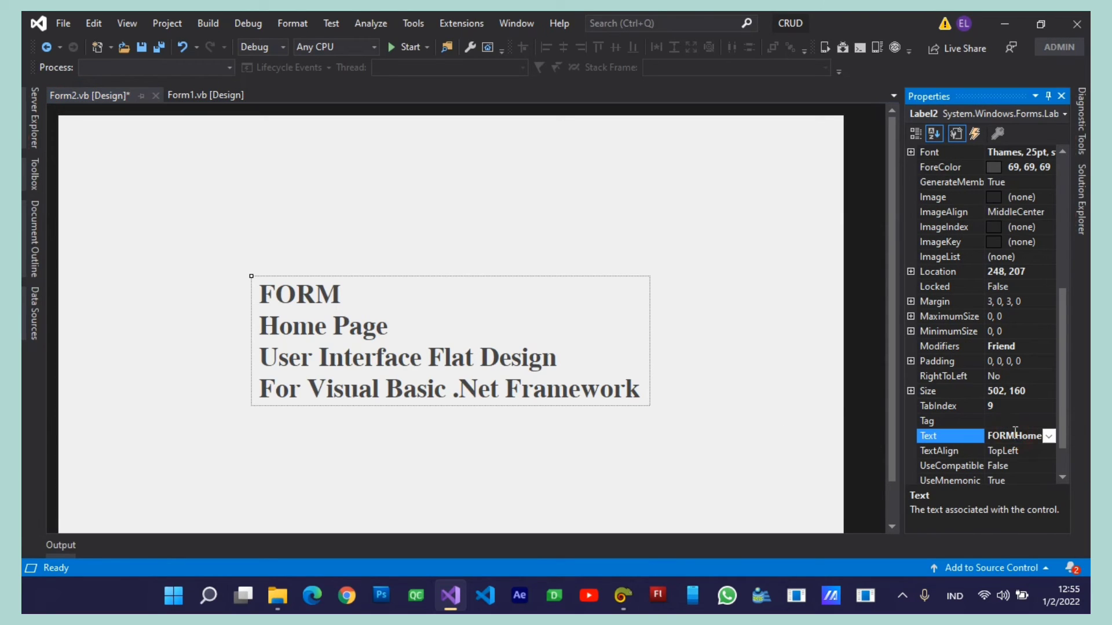
double_click(1012, 435)
type("Sign-In")
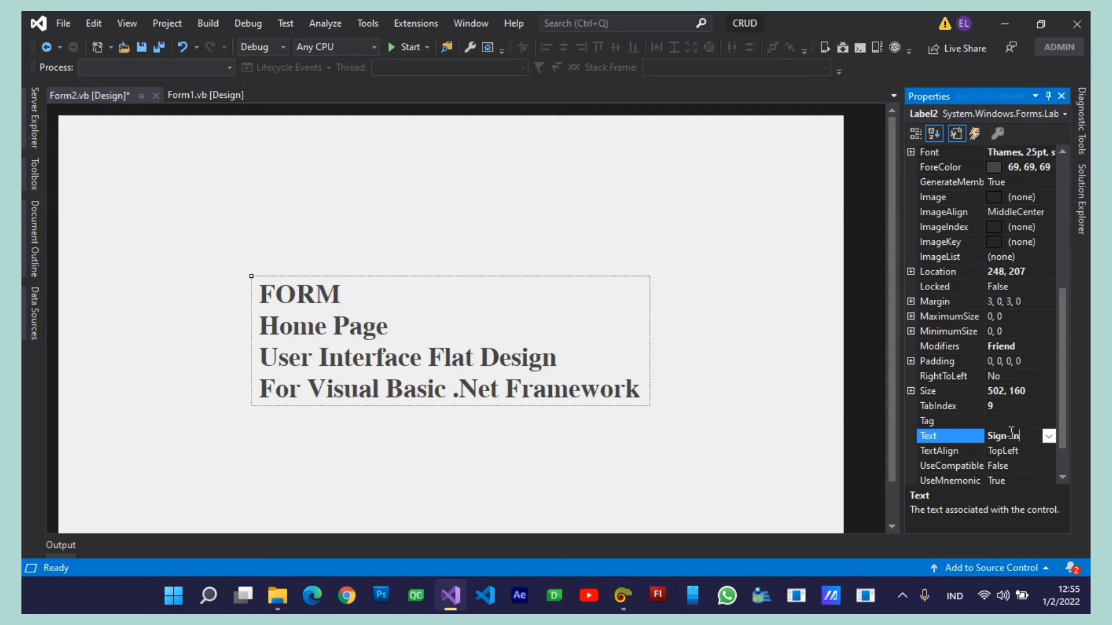
key("Return")
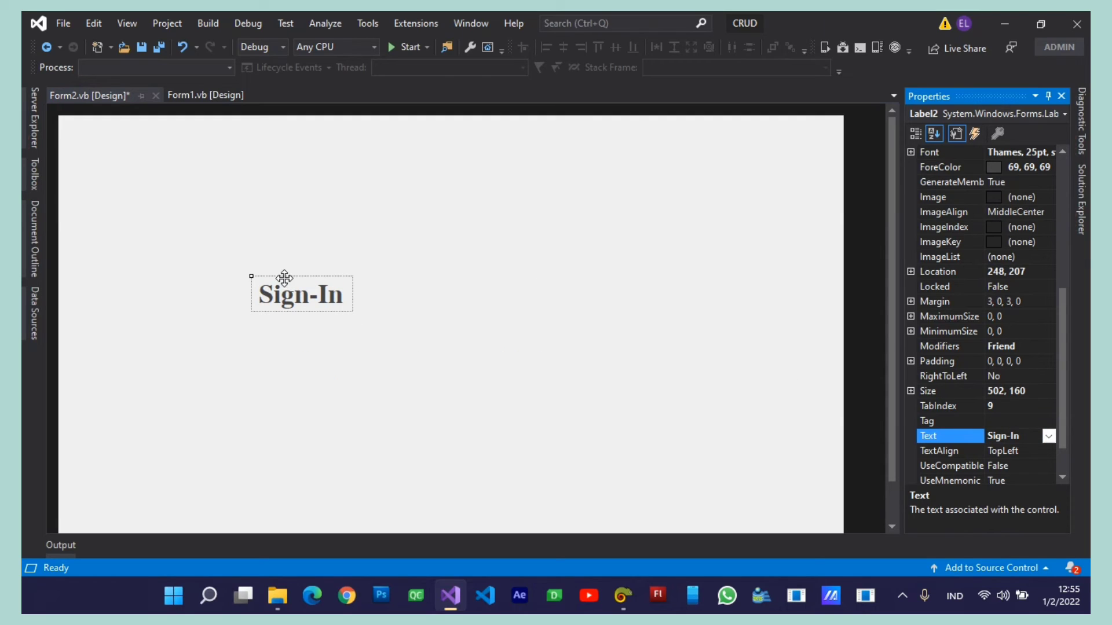
Cut the Sign-In label and paste it back so it sits at the center of Form2, and save the form
left_click(273, 290)
key("Delete")
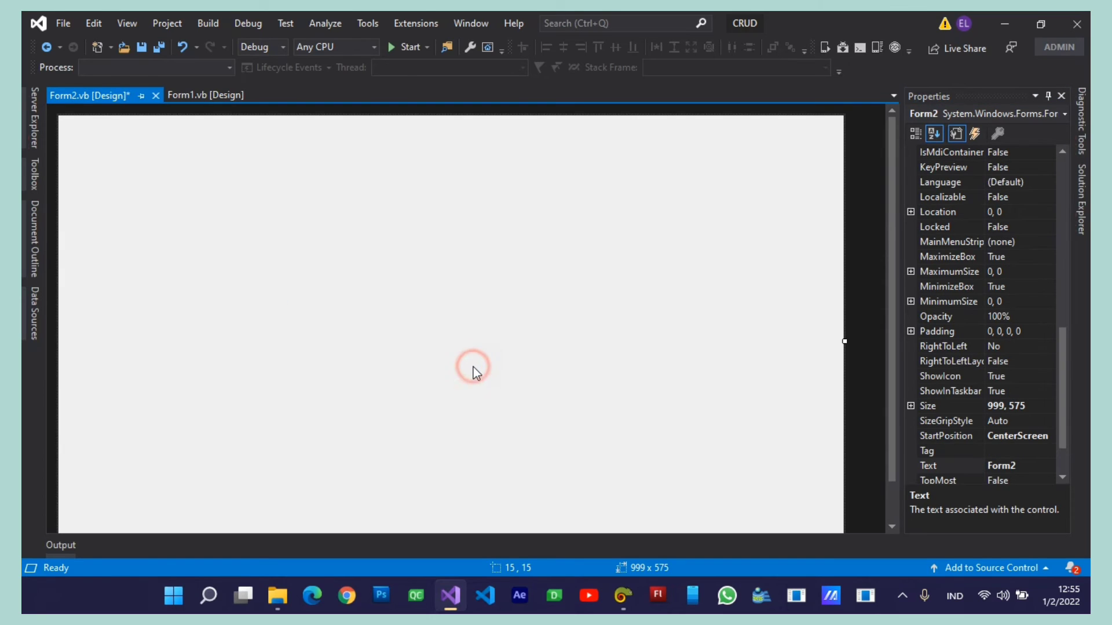
key("ctrl+z")
left_click(470, 255)
key("ctrl+s")
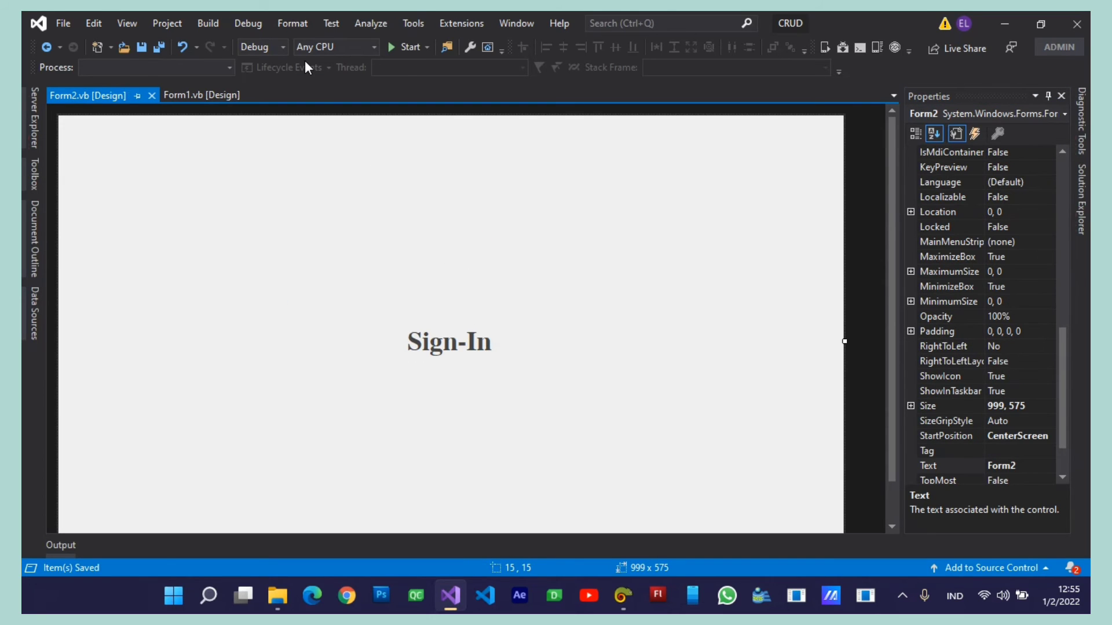
Add a new Windows Forms form named Form3.vb to the CRUD project
left_click(169, 23)
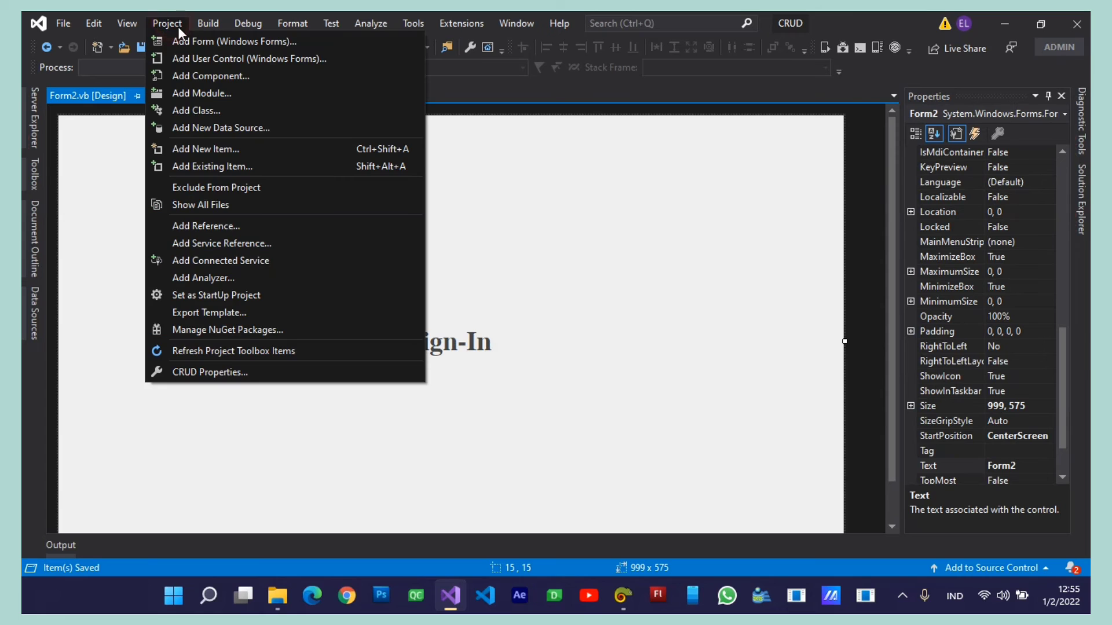
left_click(187, 41)
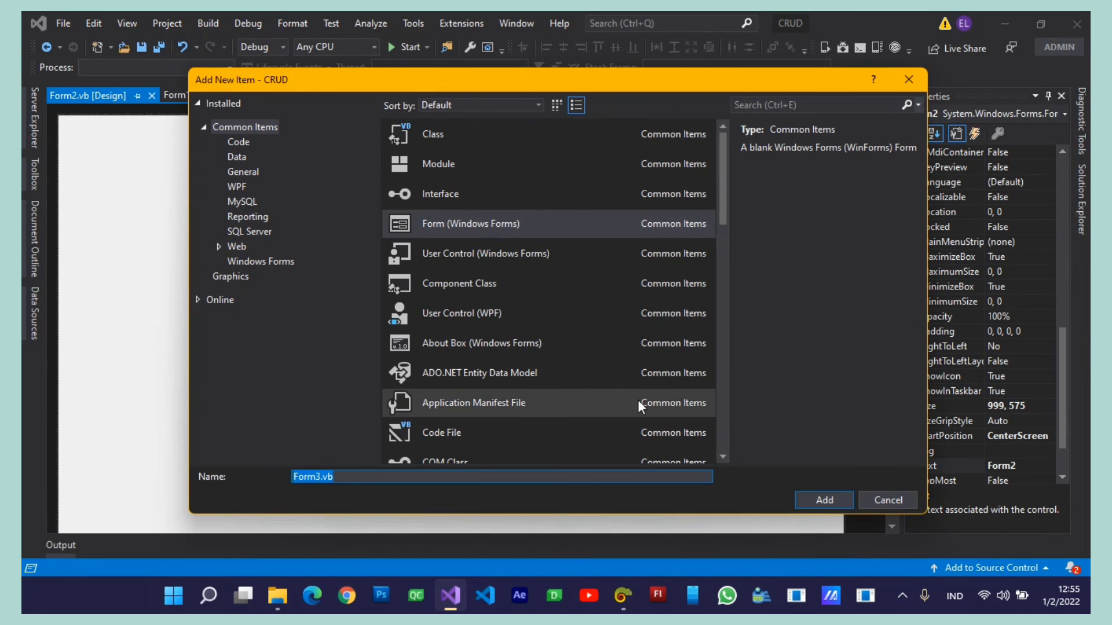
left_click(832, 496)
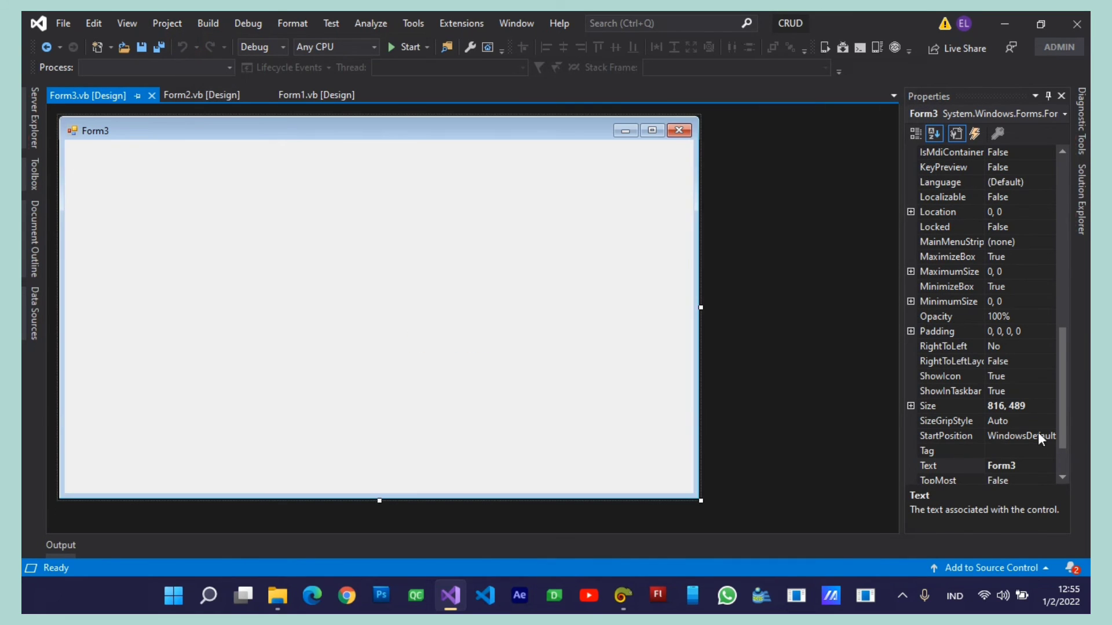
Set Form3's start position to CenterScreen and its form border style to None
left_click(1035, 436)
left_click(1048, 438)
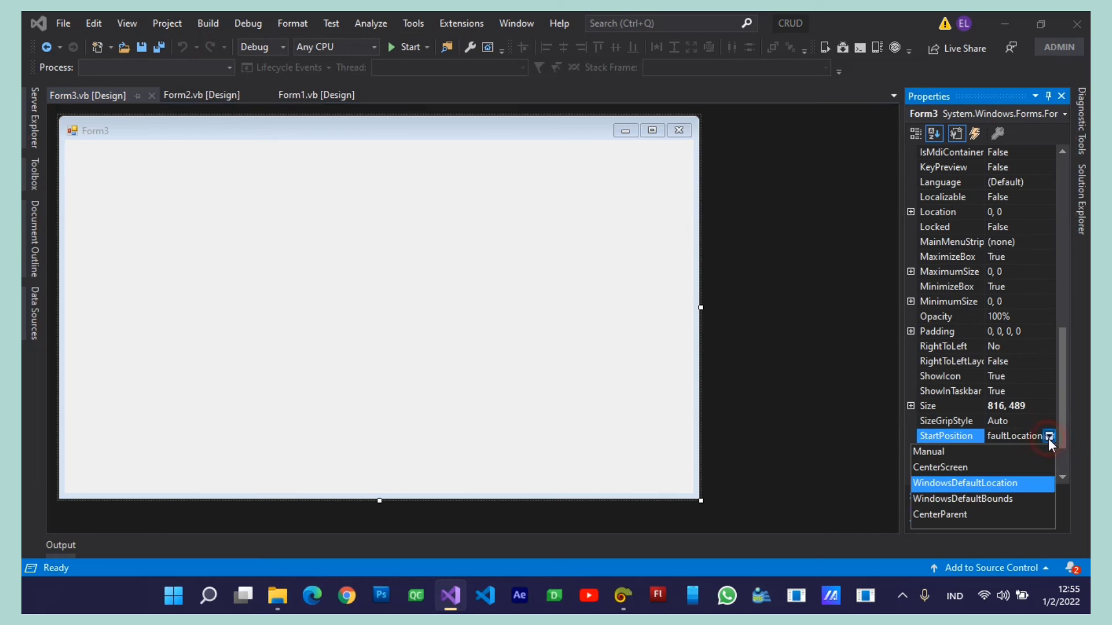
left_click(940, 466)
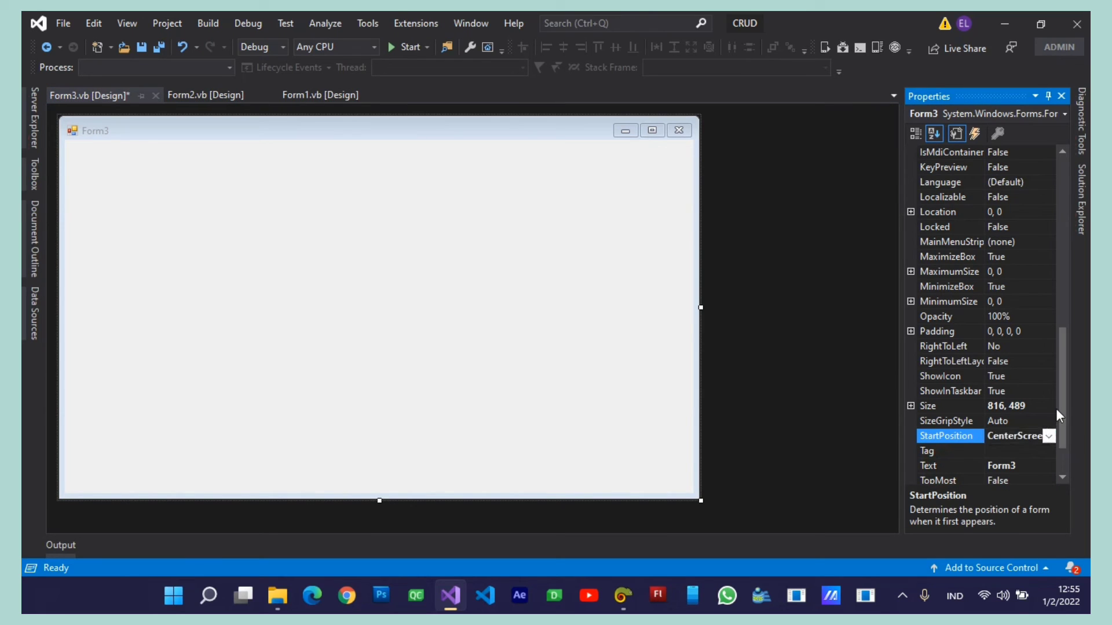
left_click_drag(1061, 394, 1059, 327)
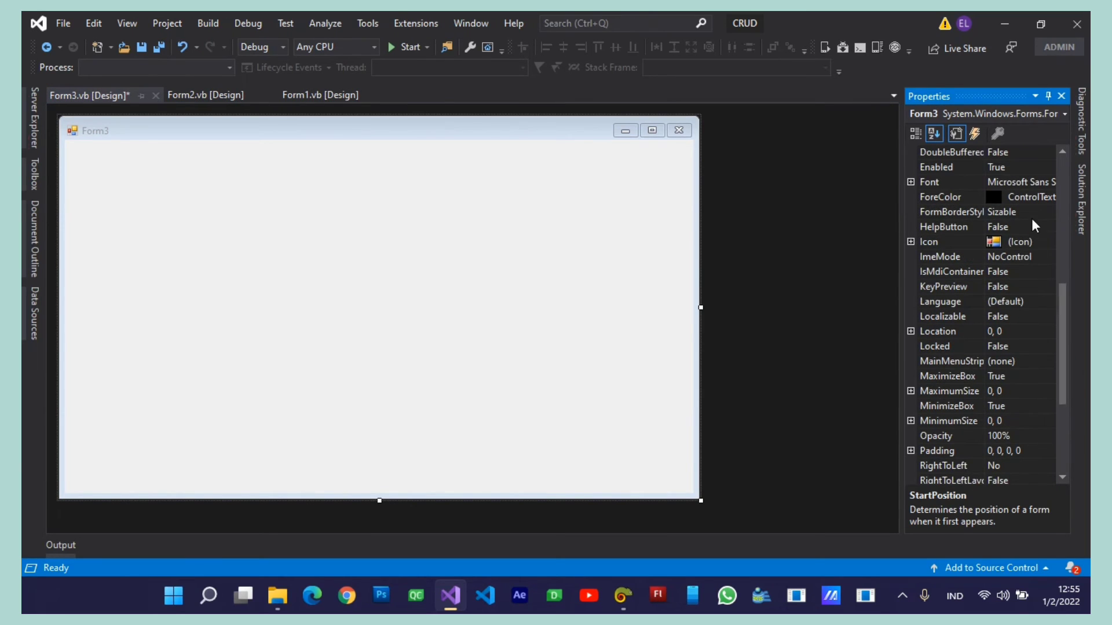
double_click(1023, 210)
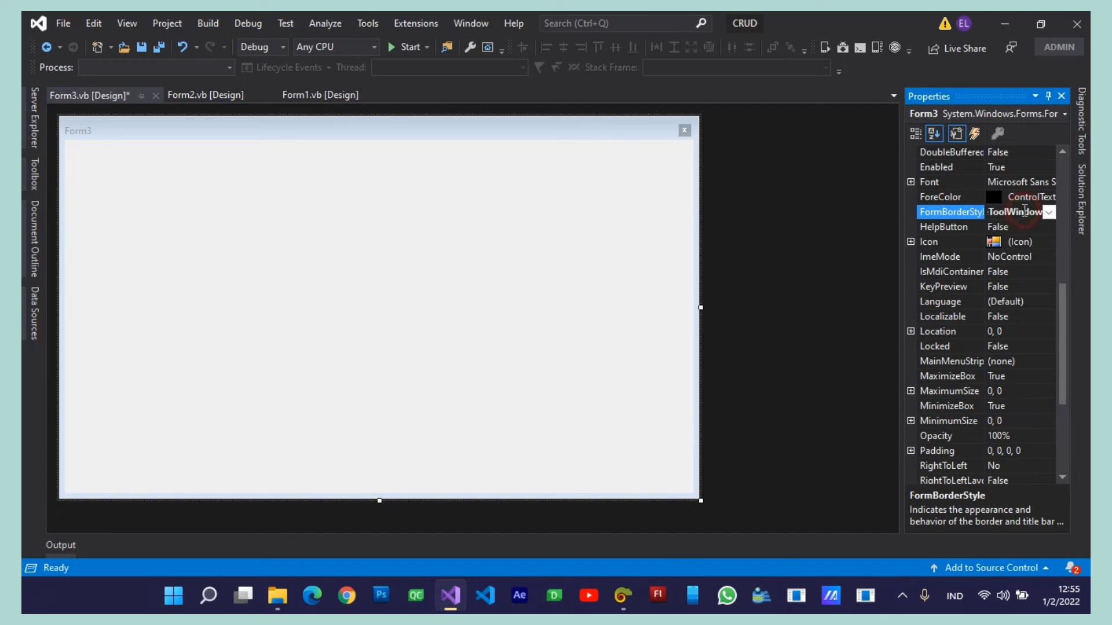
left_click(1049, 213)
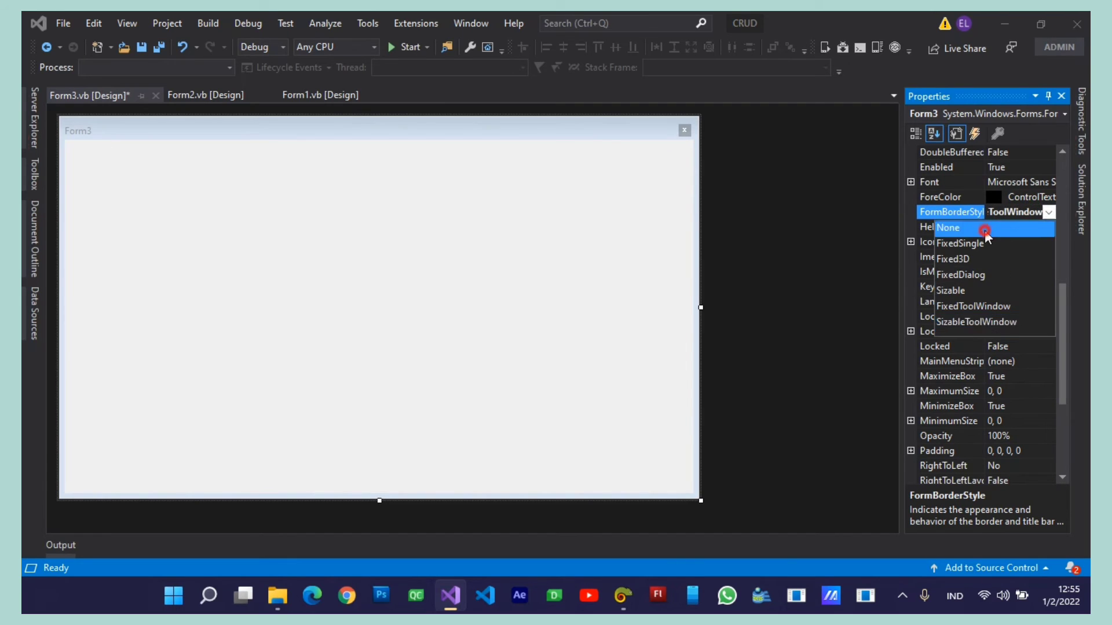
left_click(984, 230)
Set Form3's size to 999, 575 and save the form
left_click_drag(1061, 292, 1041, 357)
left_click(1024, 347)
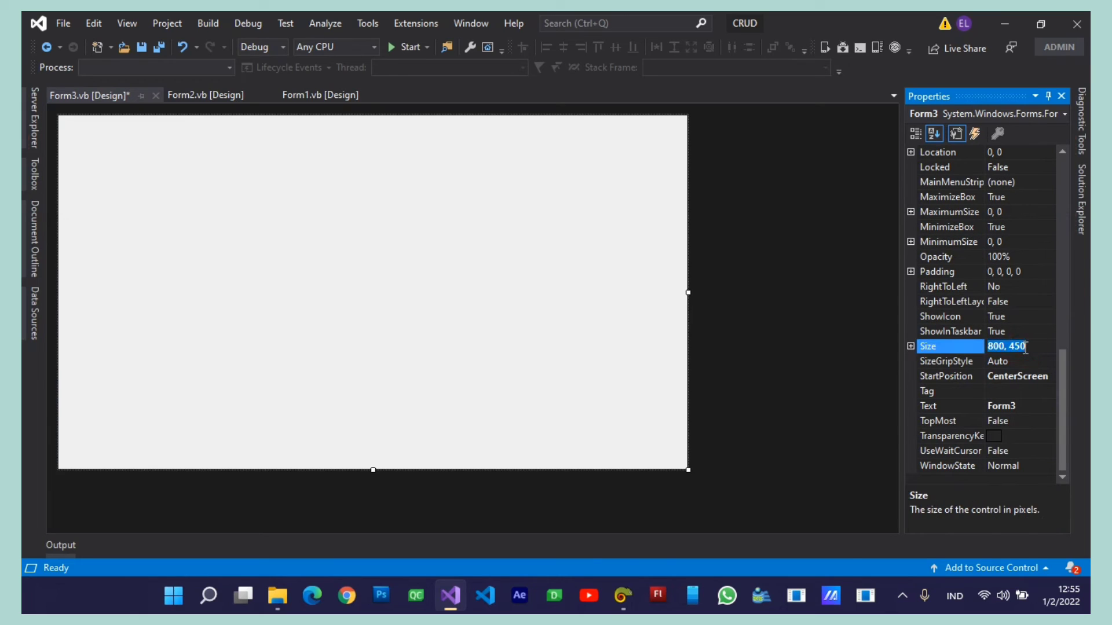
type("999,575")
key("Return")
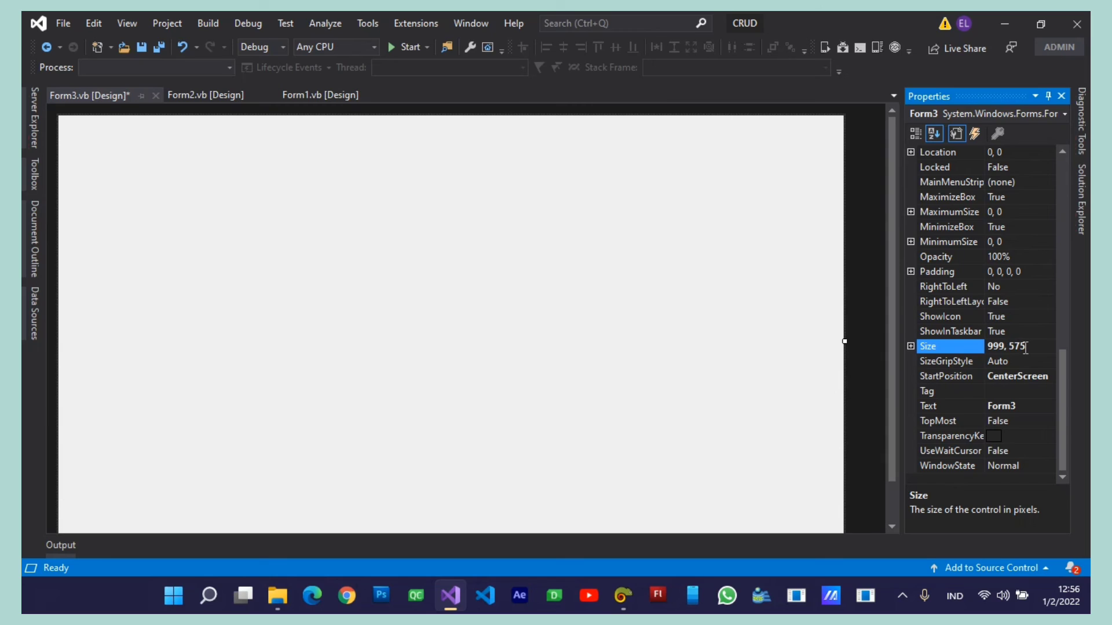
left_click(571, 300)
key("ctrl+s")
Copy the Sign-In label from Form2 and paste it into Form3
left_click(175, 96)
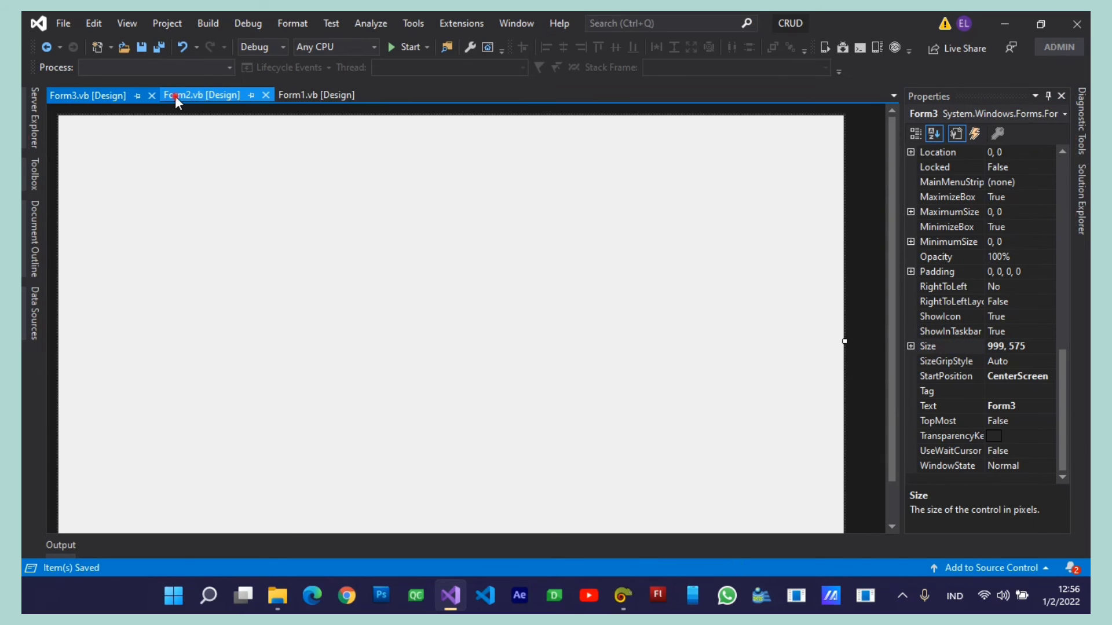
left_click(467, 356)
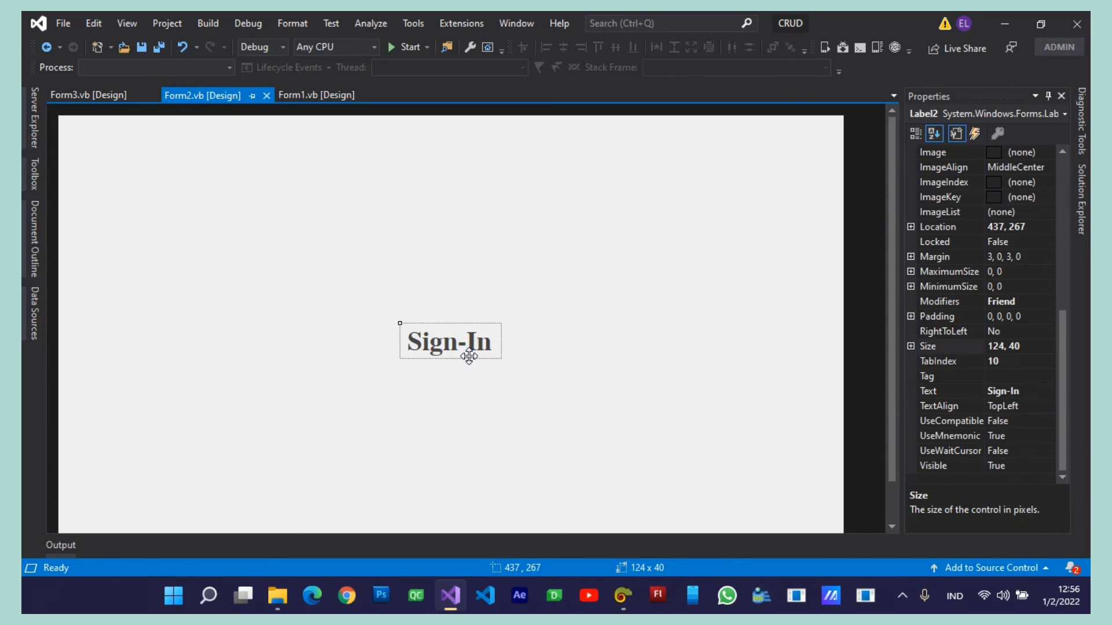
left_click(95, 93)
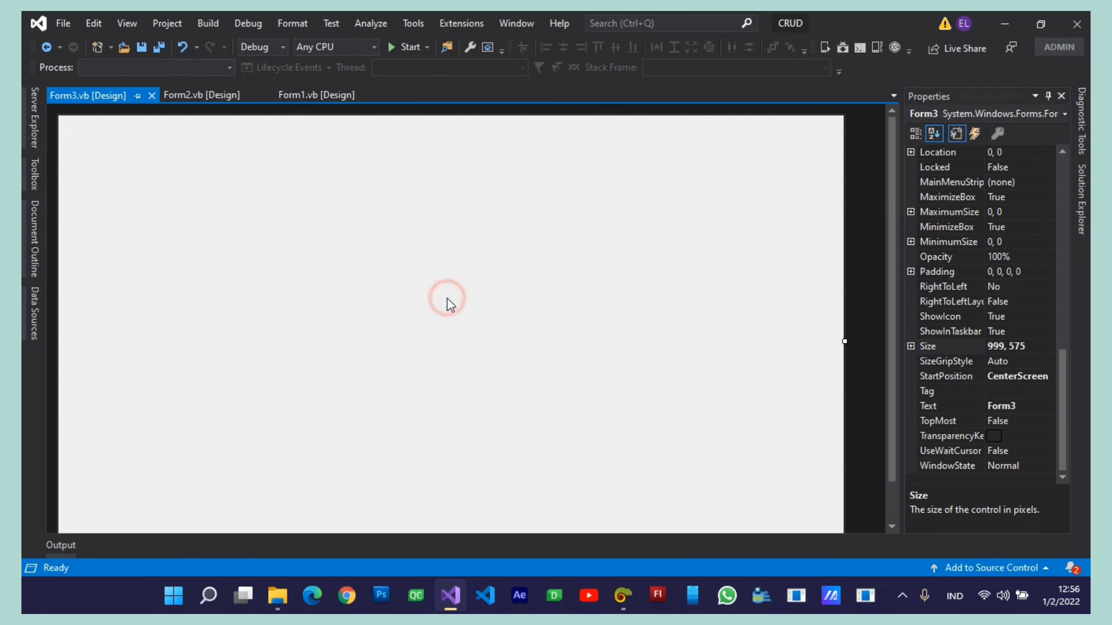
key("ctrl+v")
Change the label's text on Form3 to Sign-Up and save the form
left_click(1030, 392)
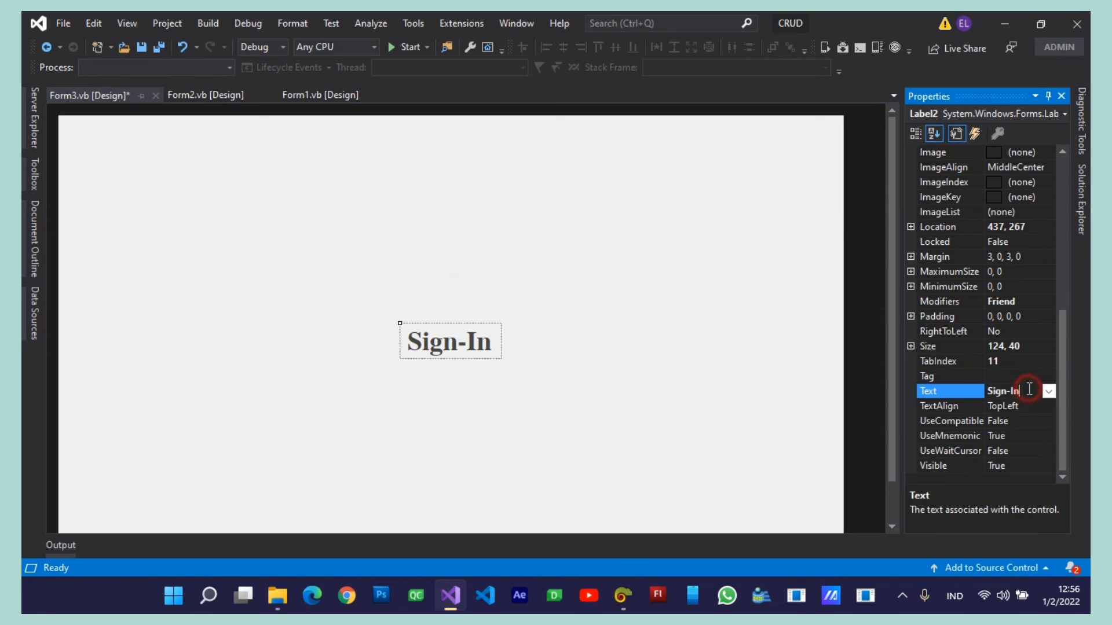
type("U")
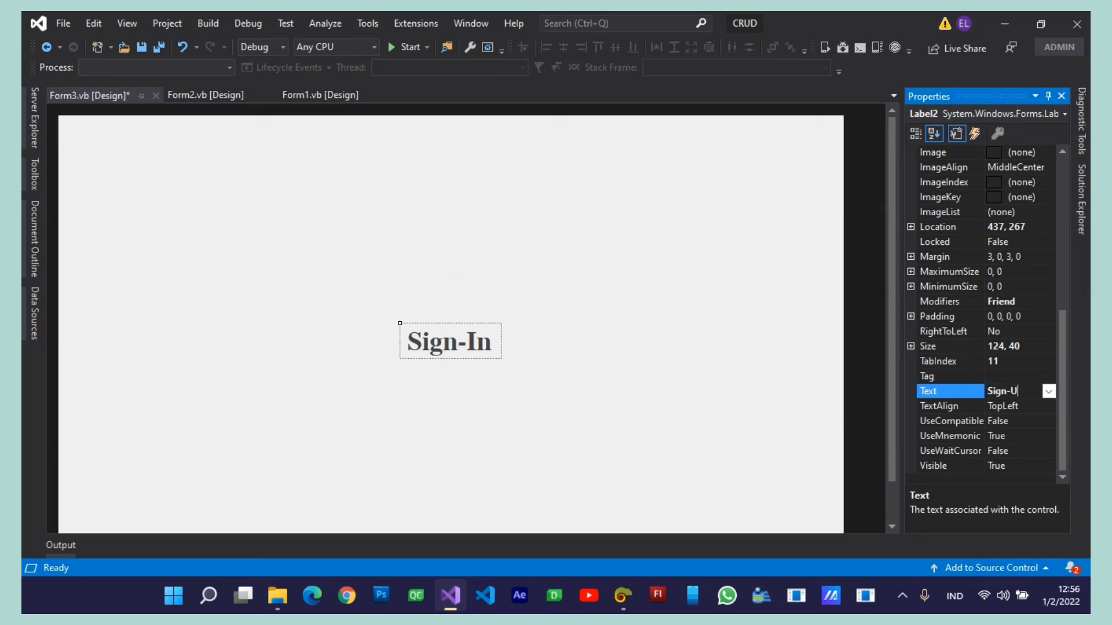
type("p")
key("Return")
left_click(562, 286)
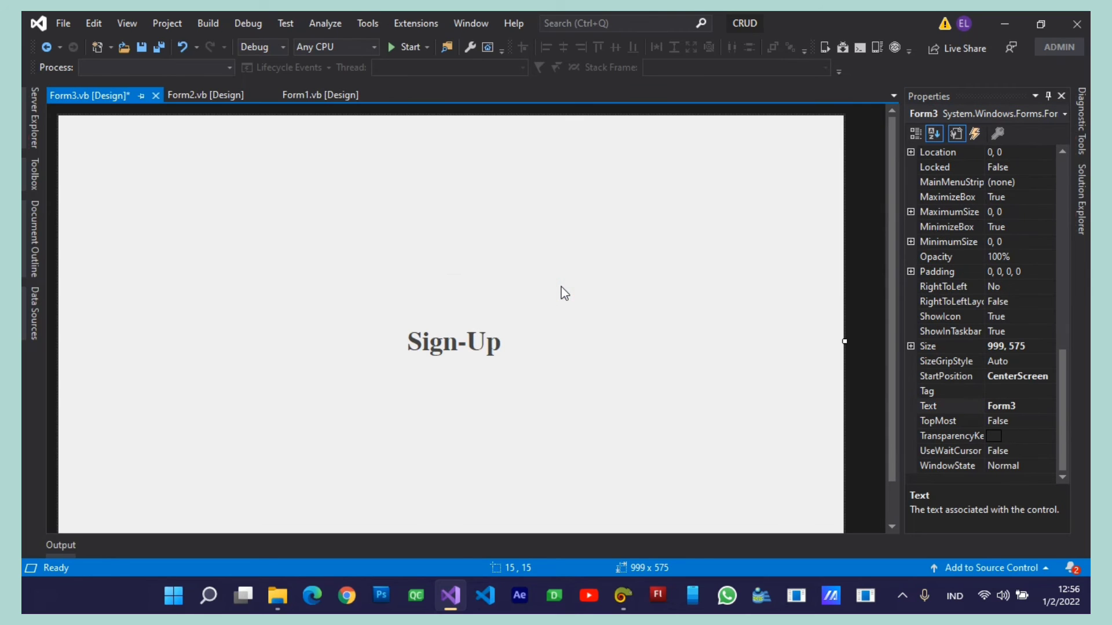
key("ctrl+s")
Create the click event handler for the sign-in button on Form1
left_click(299, 93)
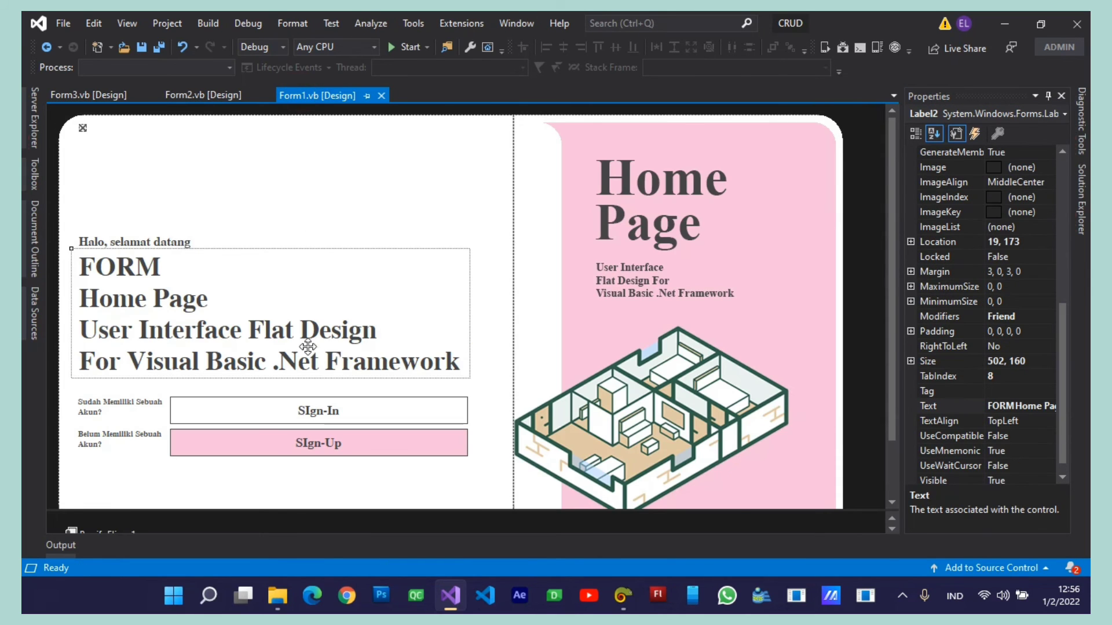
left_click(288, 404)
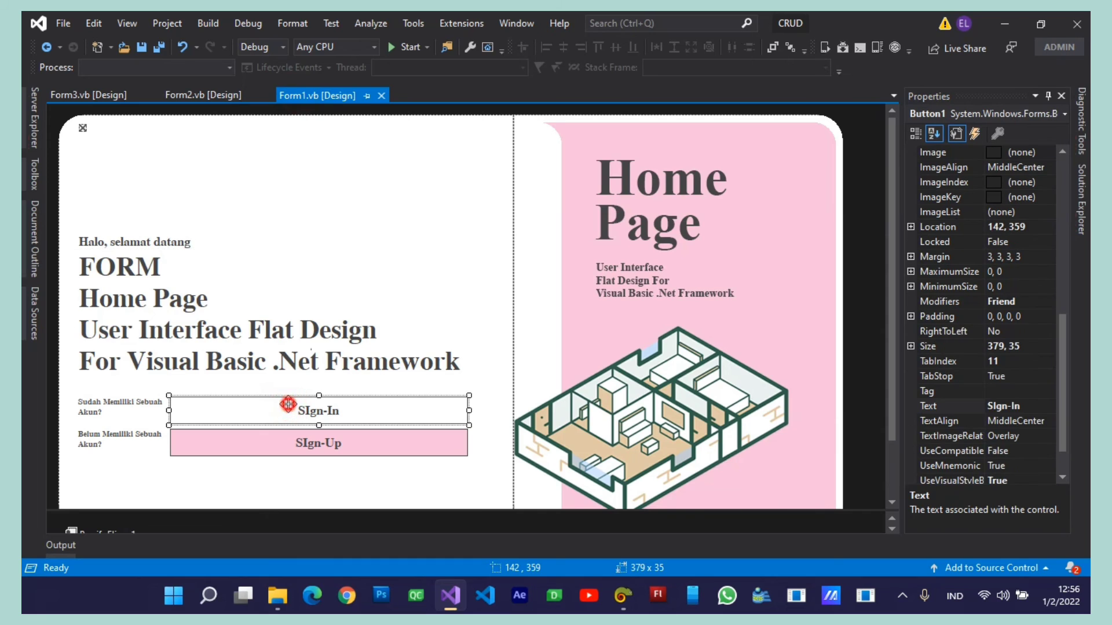
double_click(288, 404)
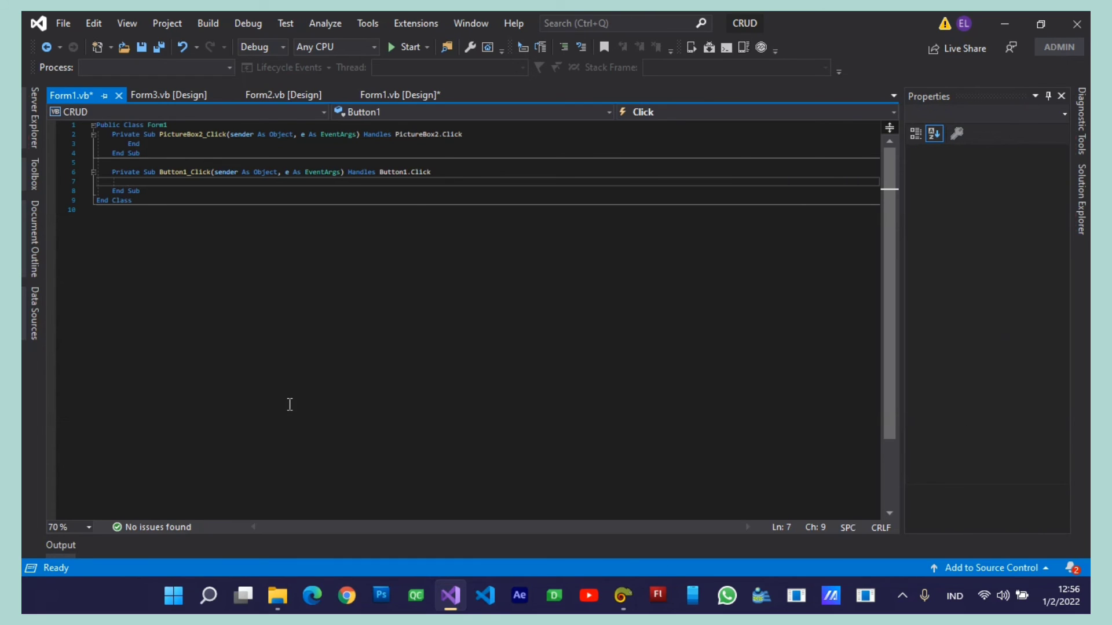
type("sig")
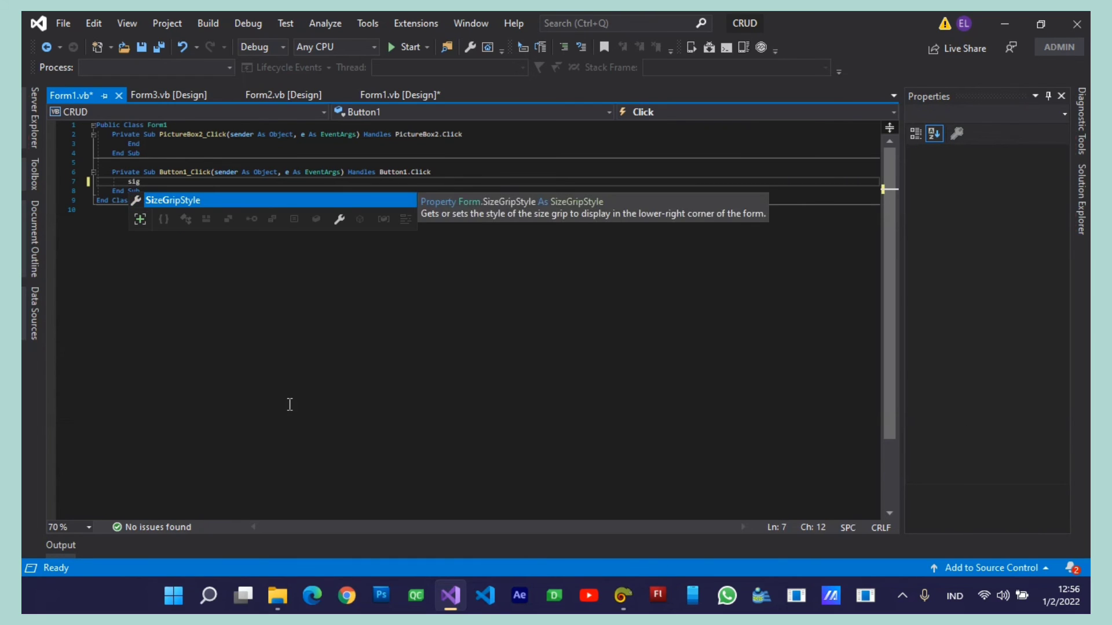
key("BackSpace")
key("BackSpace")
key("BackSpace")
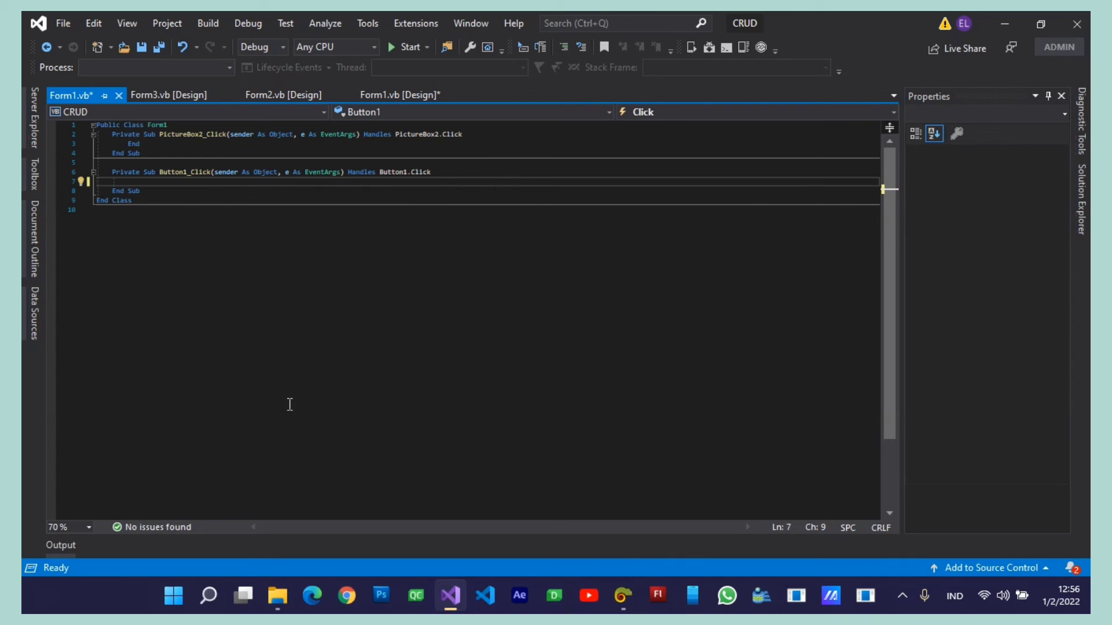
Make the sign-in button's click handler call Form2.Show() and save the code file
type("form")
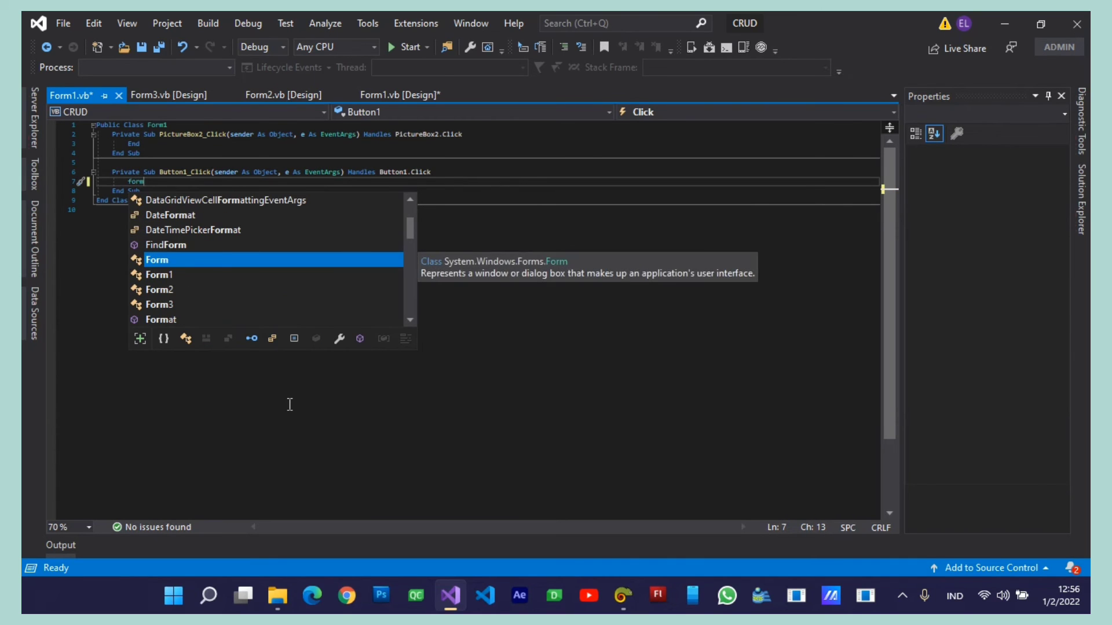
key("Down")
key("Down")
key("Tab")
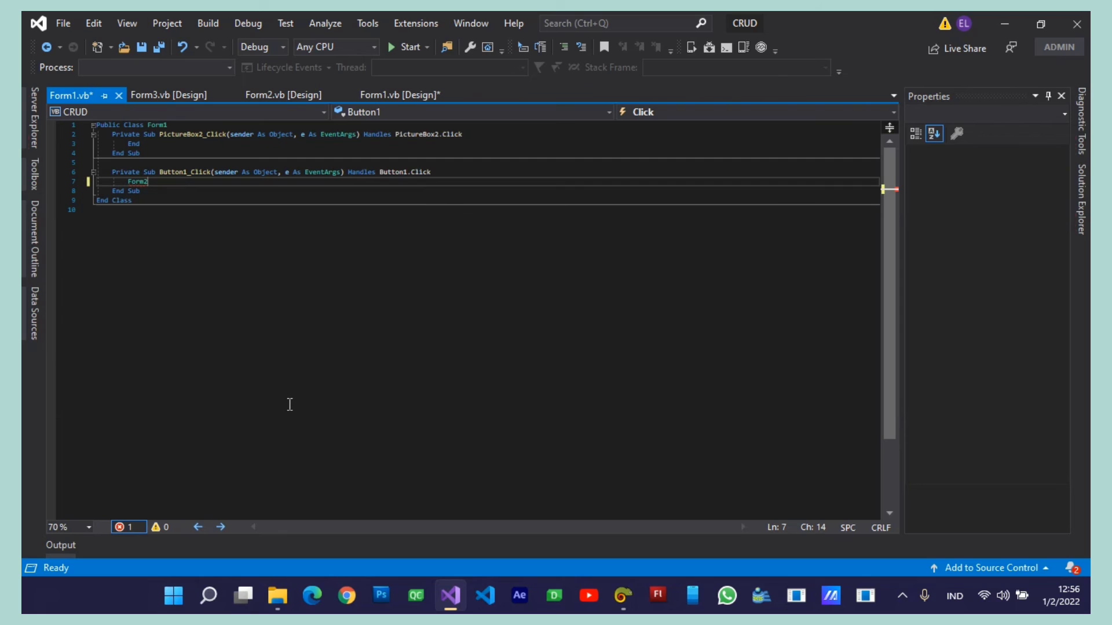
type(".Show")
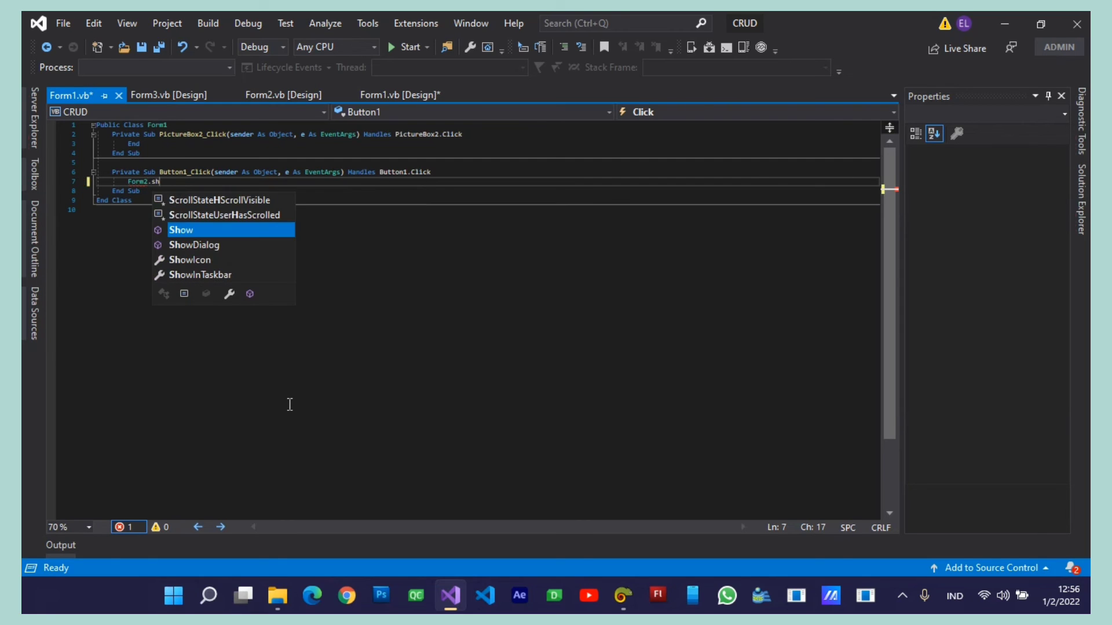
key("Tab")
type("()")
left_click(521, 173)
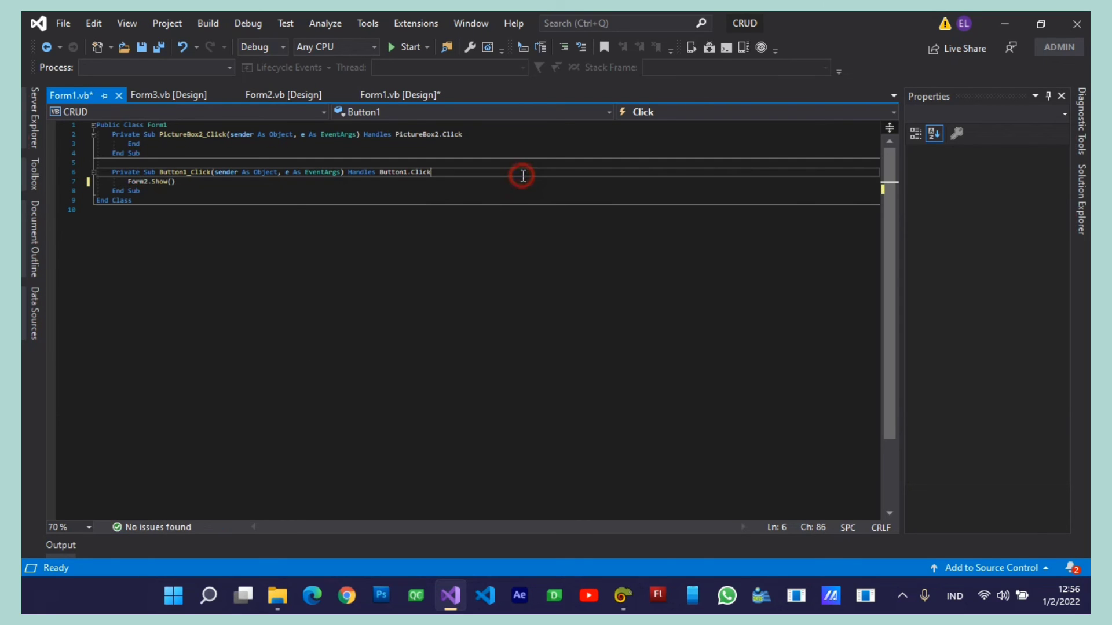
key("ctrl+s")
Create the sign-up button's click handler on Form1 with a Form3.Show() call, then save and close the code file
left_click(394, 95)
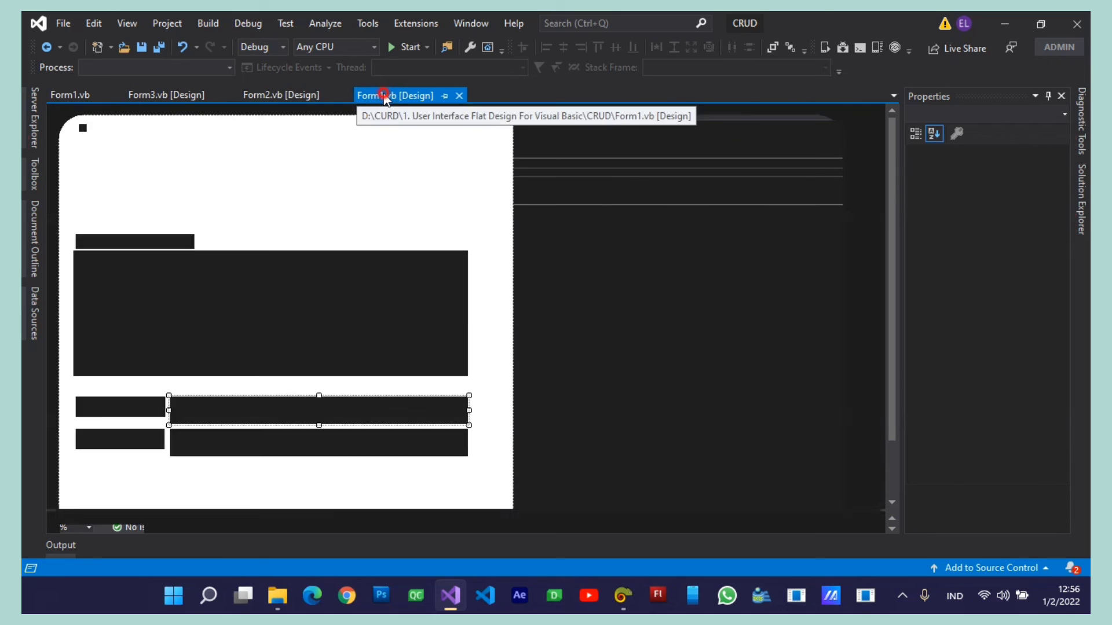
double_click(296, 442)
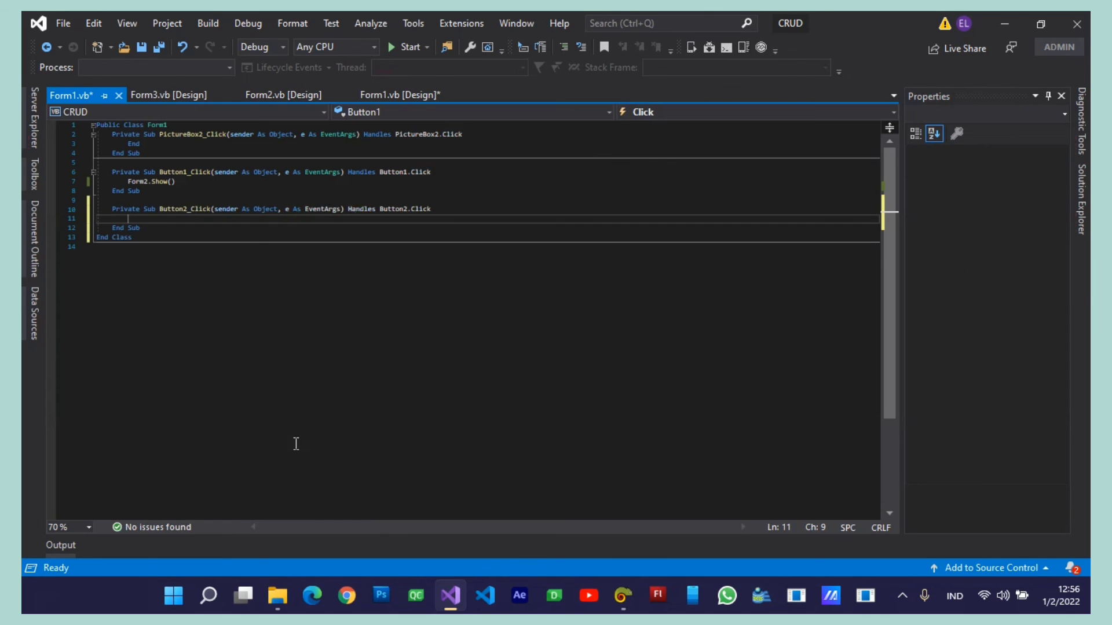
type("form")
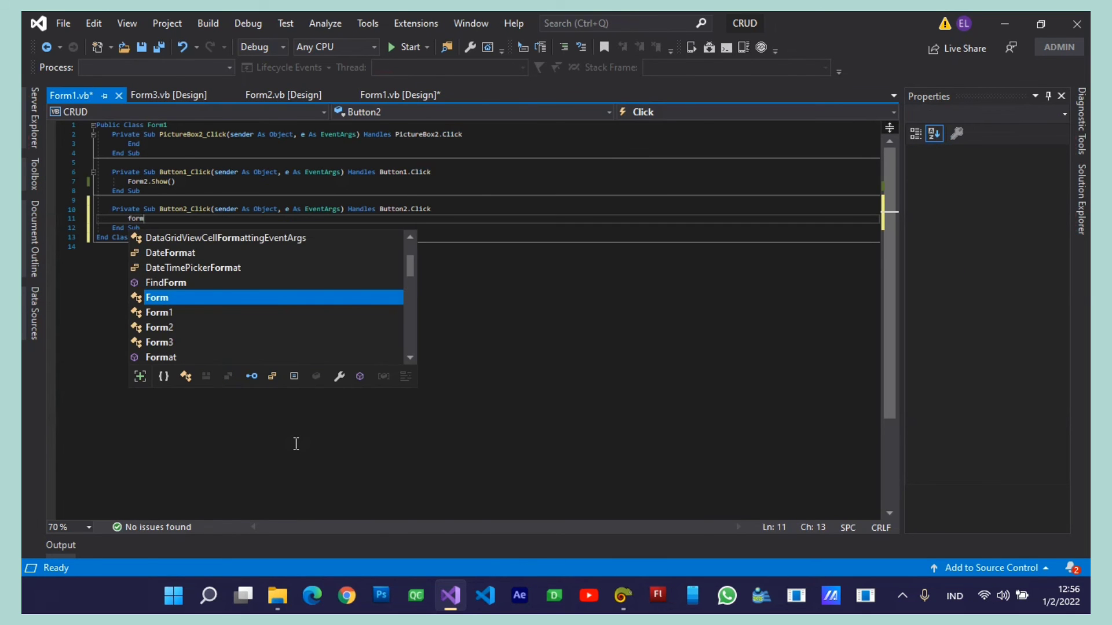
key("Down")
key("Down")
key("Down")
key("Down")
key("Up")
key("Tab")
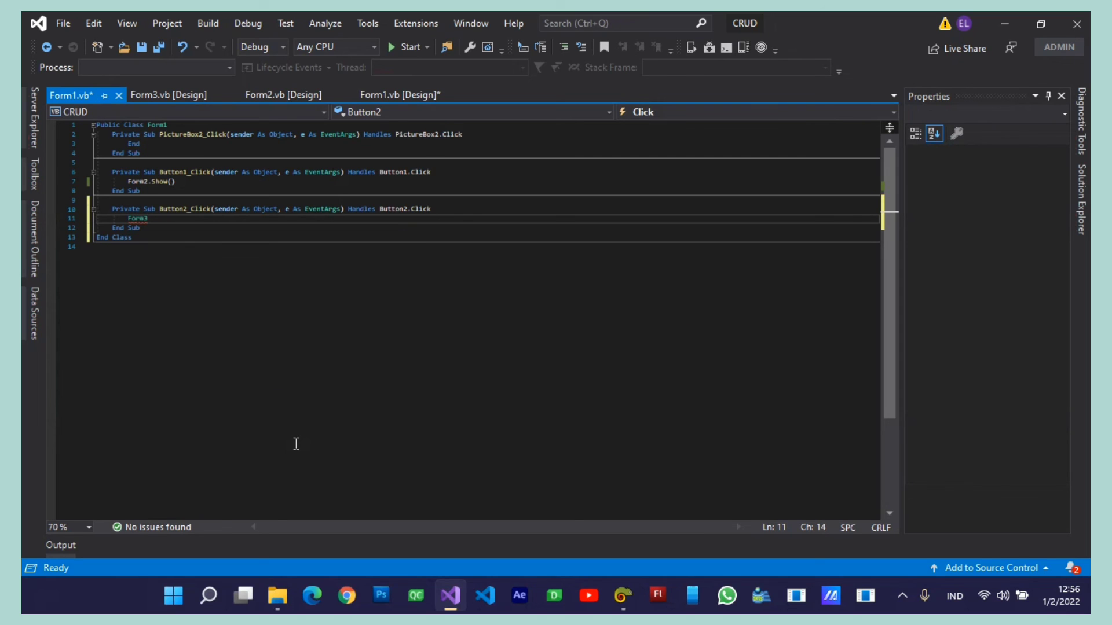
type(".sh")
key("Tab")
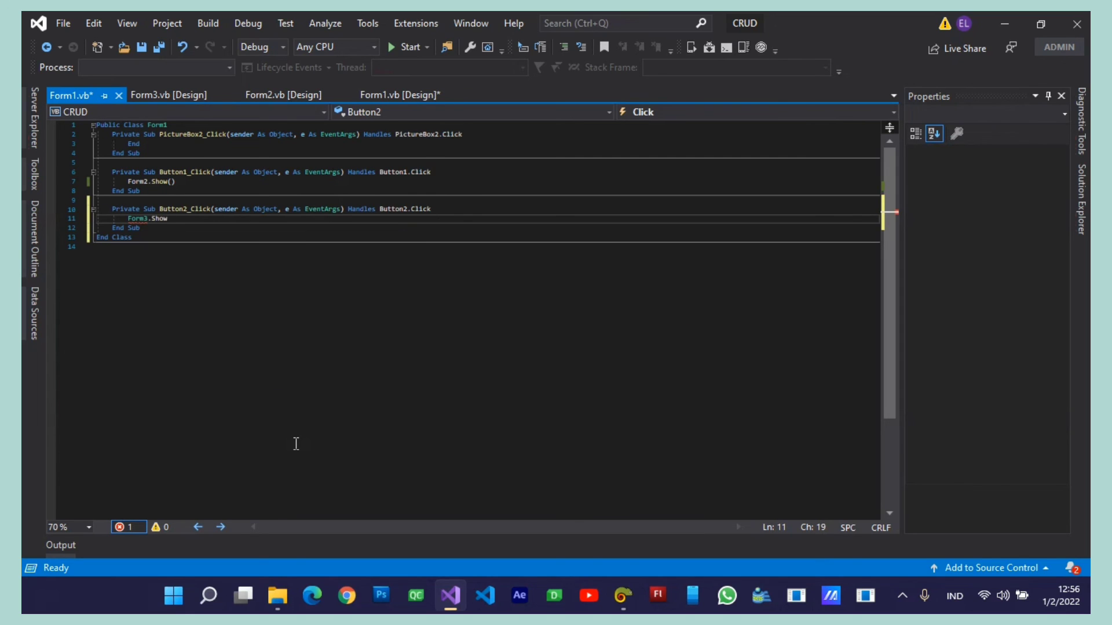
left_click(554, 163)
key("ctrl+s")
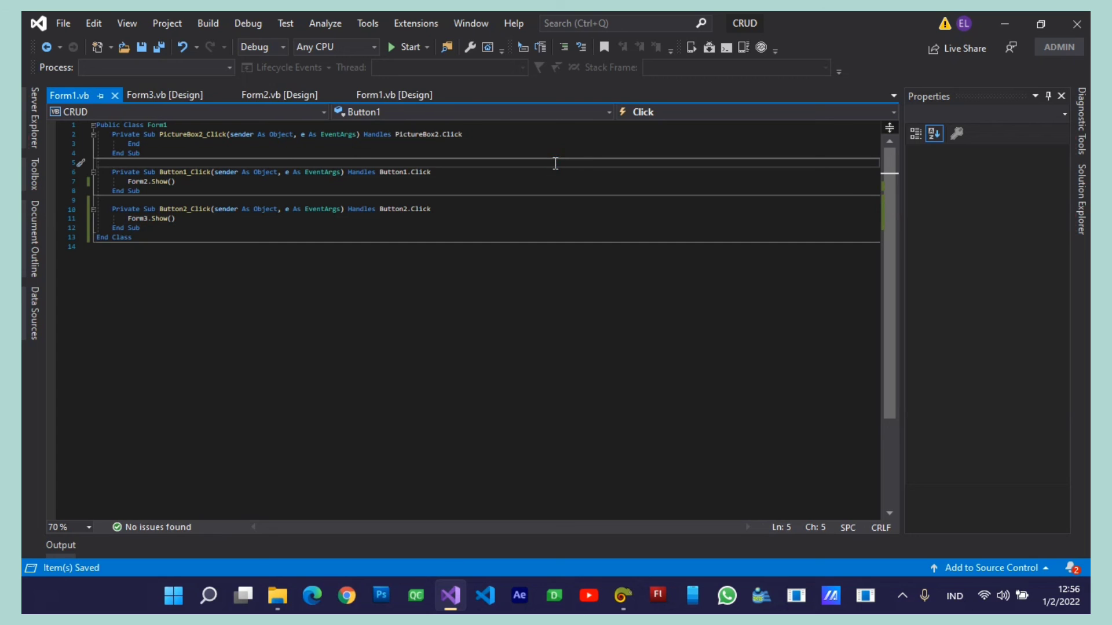
left_click(116, 95)
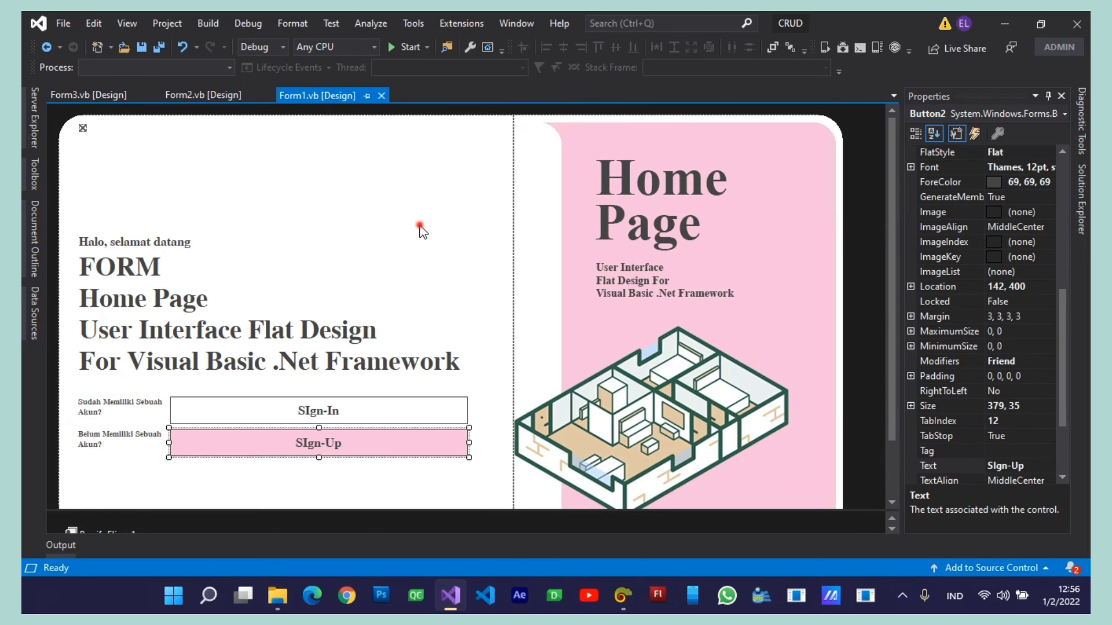
Save the form, run the project and test the sign-in button on the home page
key("ctrl+s")
left_click(395, 47)
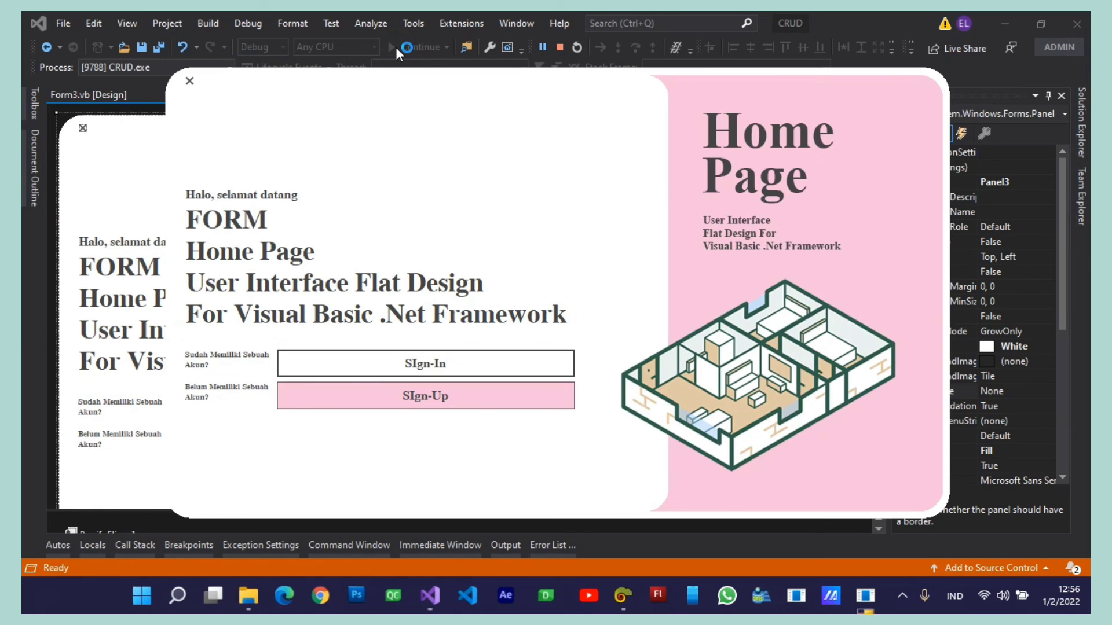
left_click(422, 366)
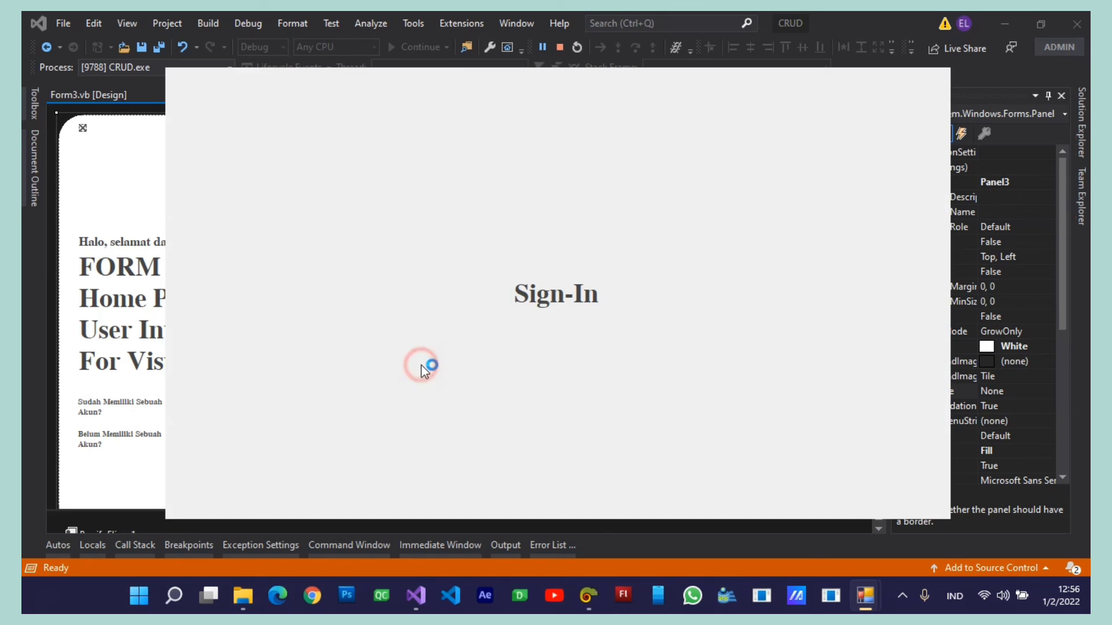
Restart the running project, test the sign-up button, and restart once more to close the application from the home page
left_click(576, 47)
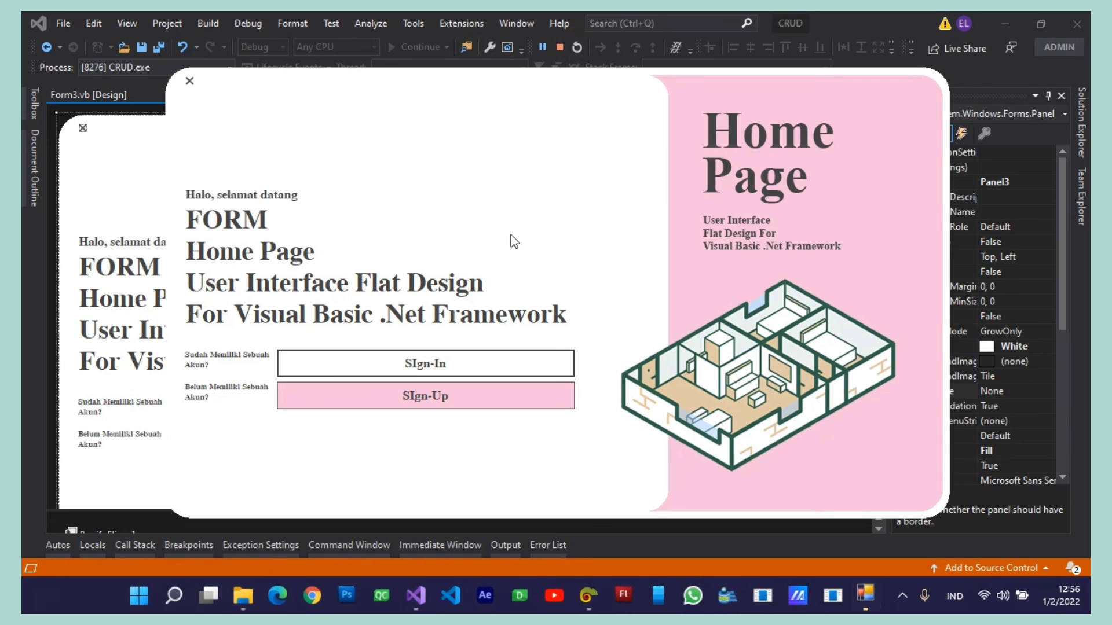
left_click(426, 407)
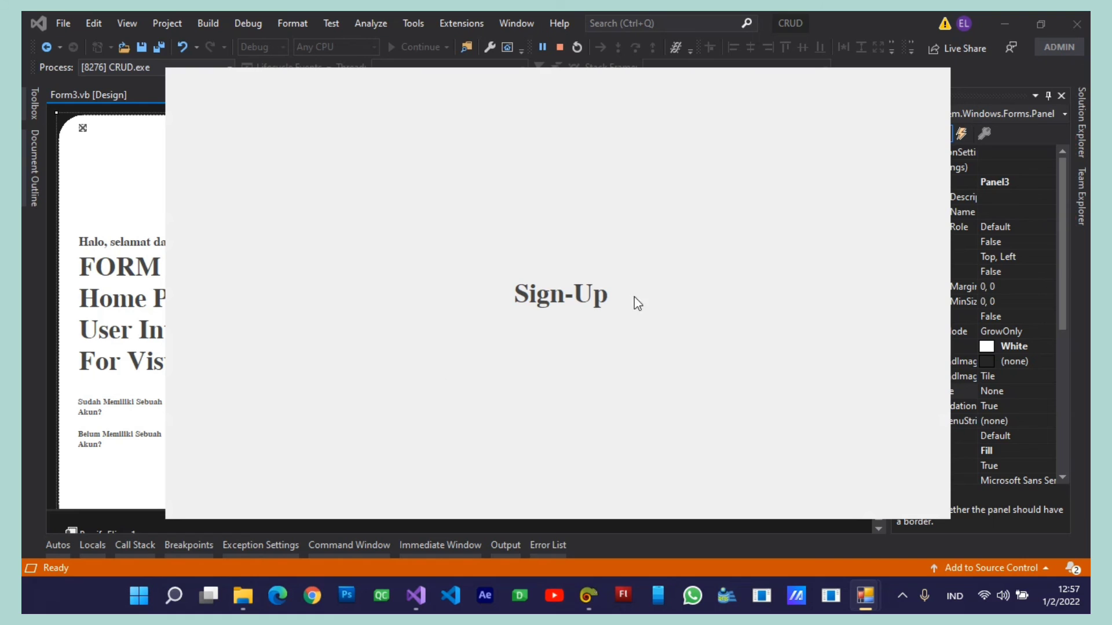
left_click(578, 47)
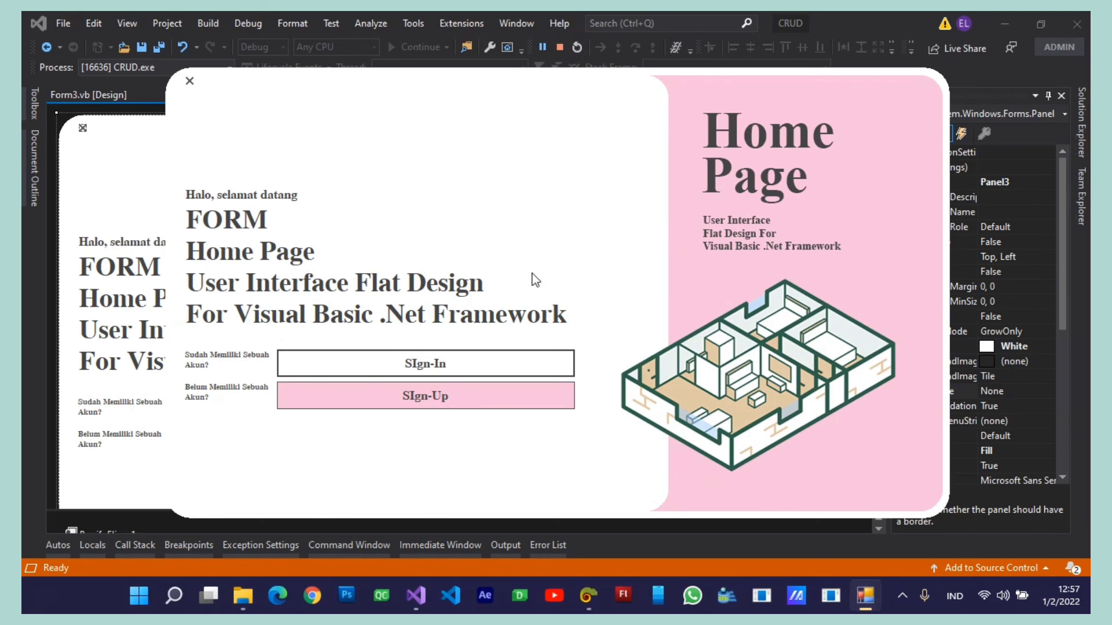
left_click(190, 81)
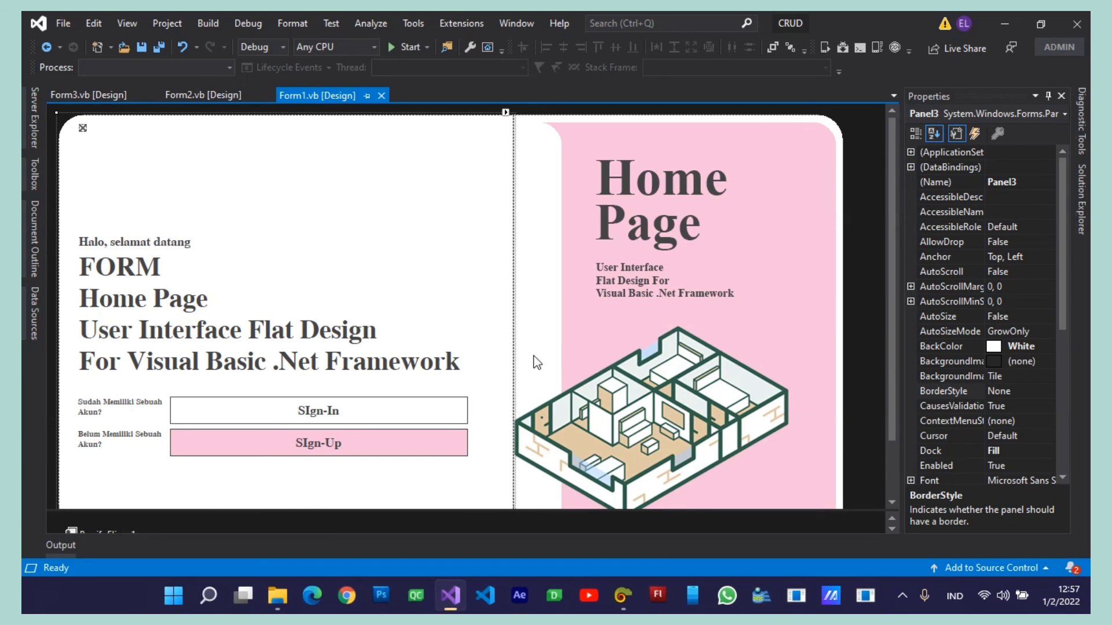
Correct the capitalization of the sign-in button's text on Form1 to Sign-In
left_click(338, 411)
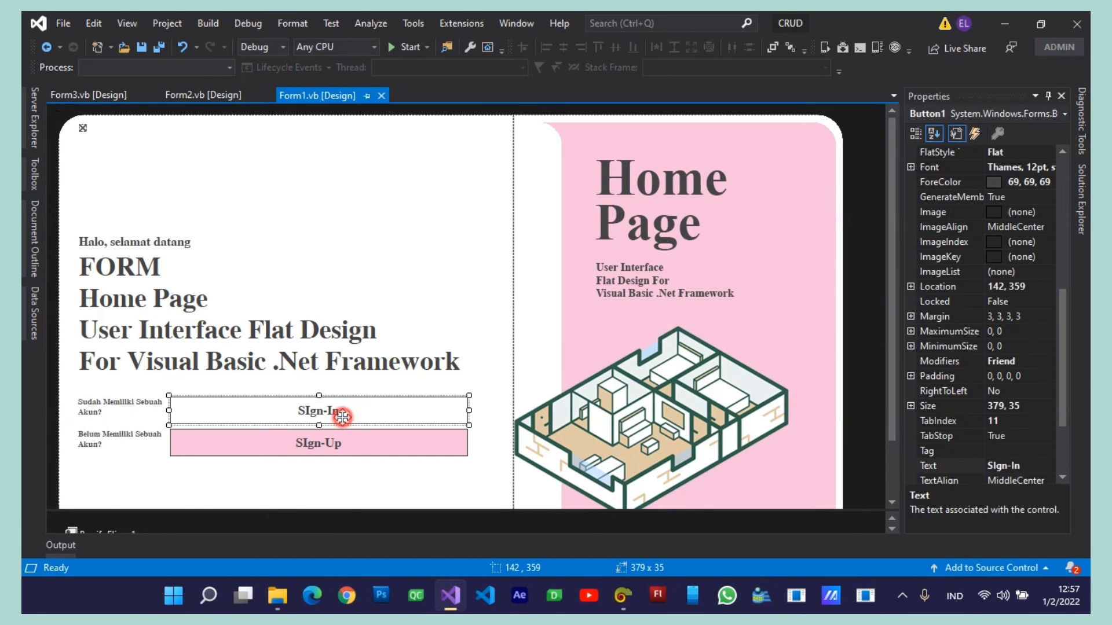
left_click(997, 467)
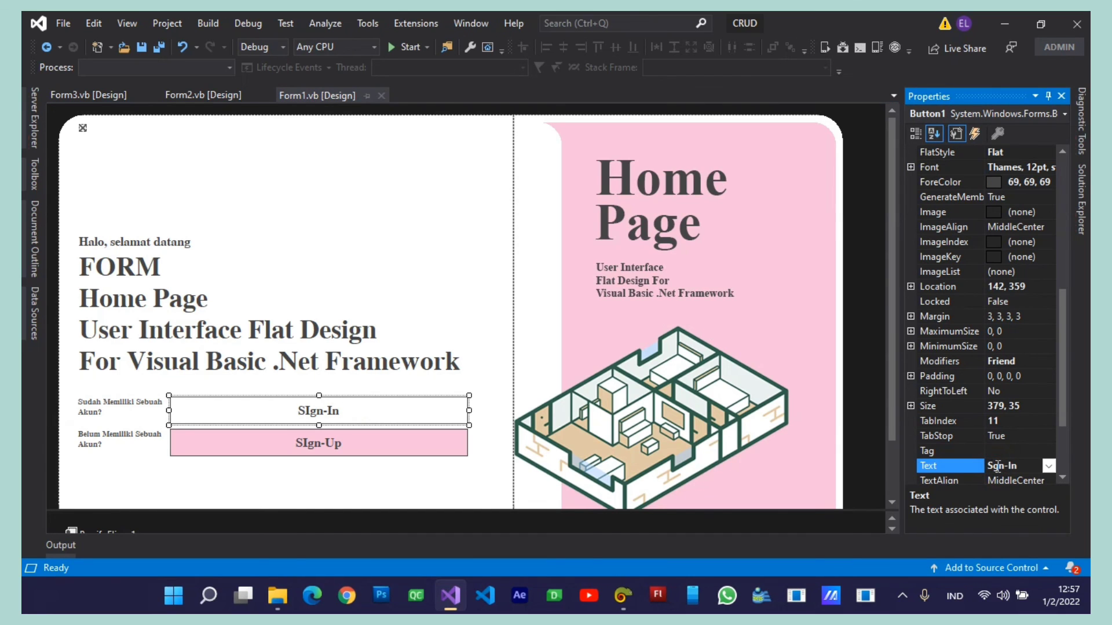
key("Return")
Correct the capitalization of the sign-up button's text to Sign-Up and save Form1
left_click(353, 447)
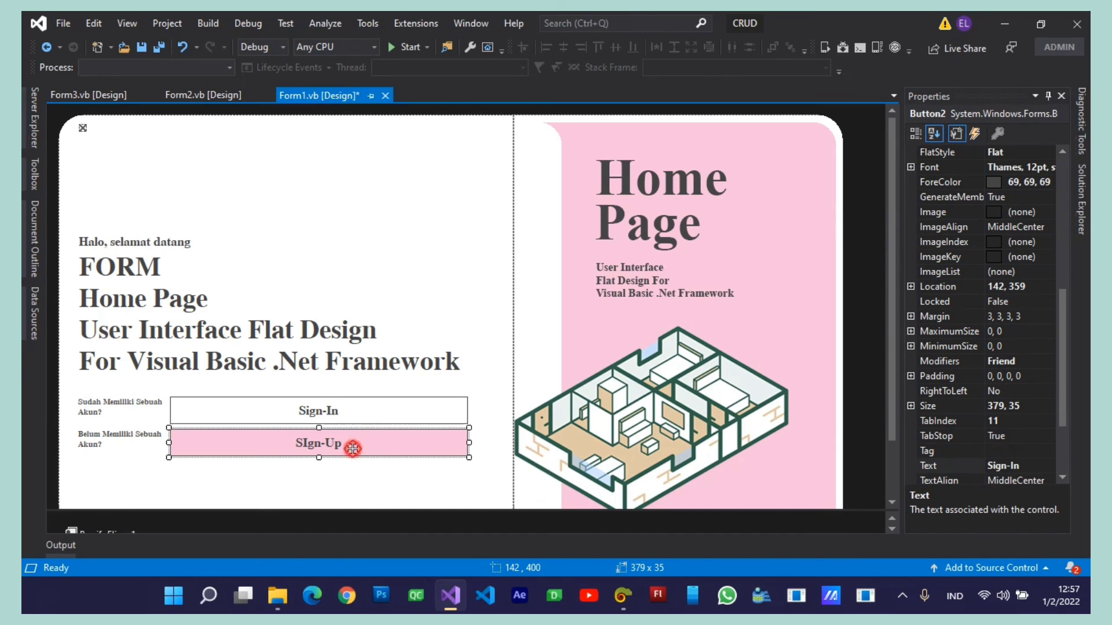
left_click(997, 467)
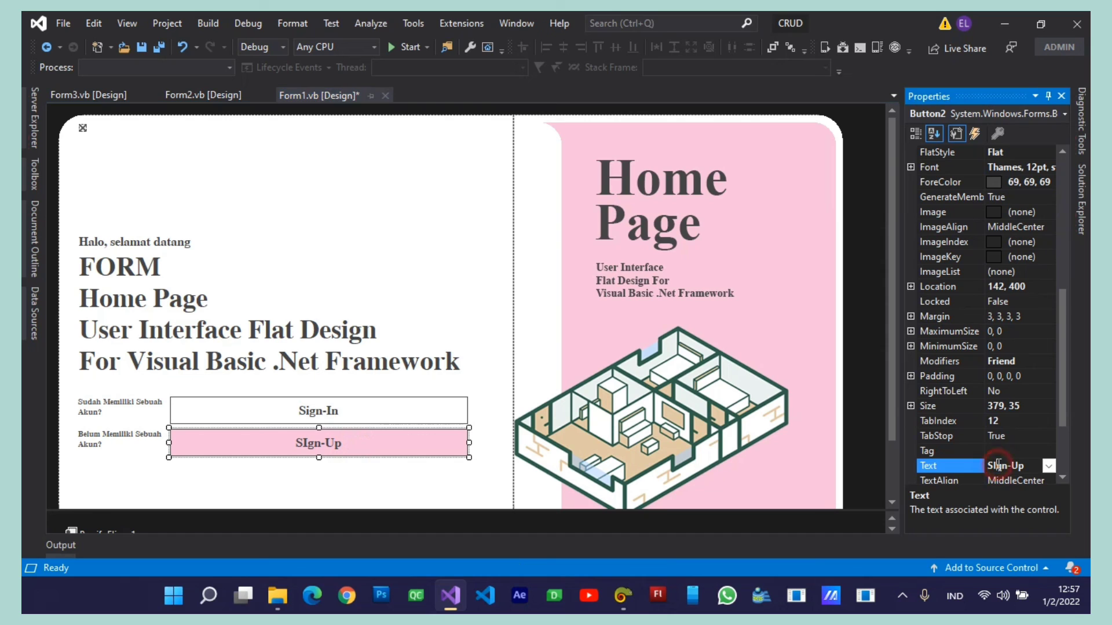
key("BackSpace")
type("i")
key("Return")
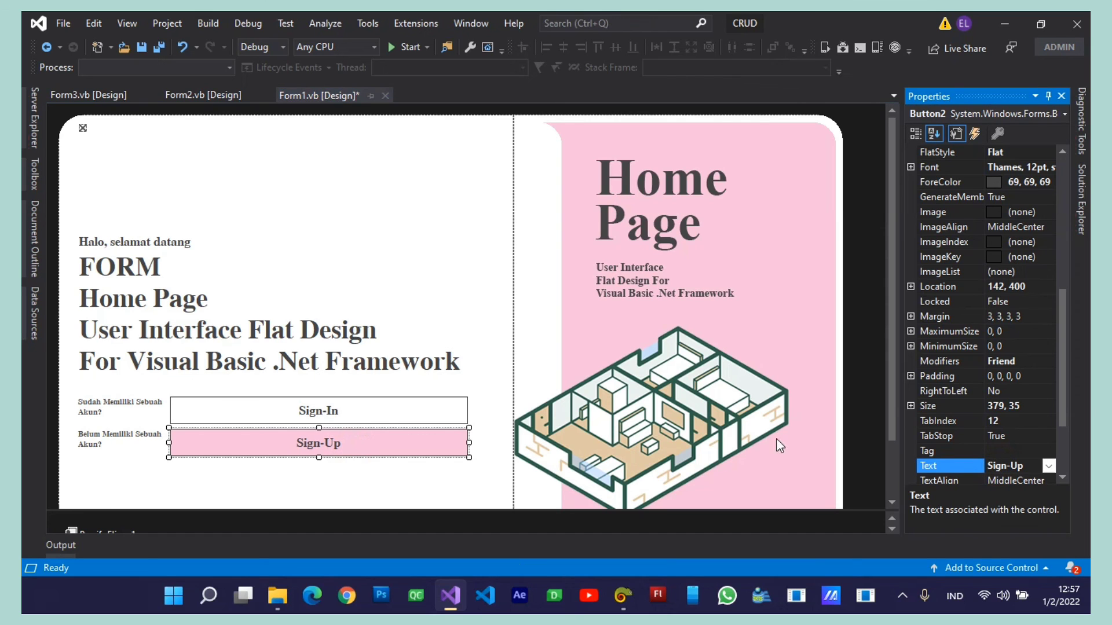
left_click(276, 162)
key("ctrl+s")
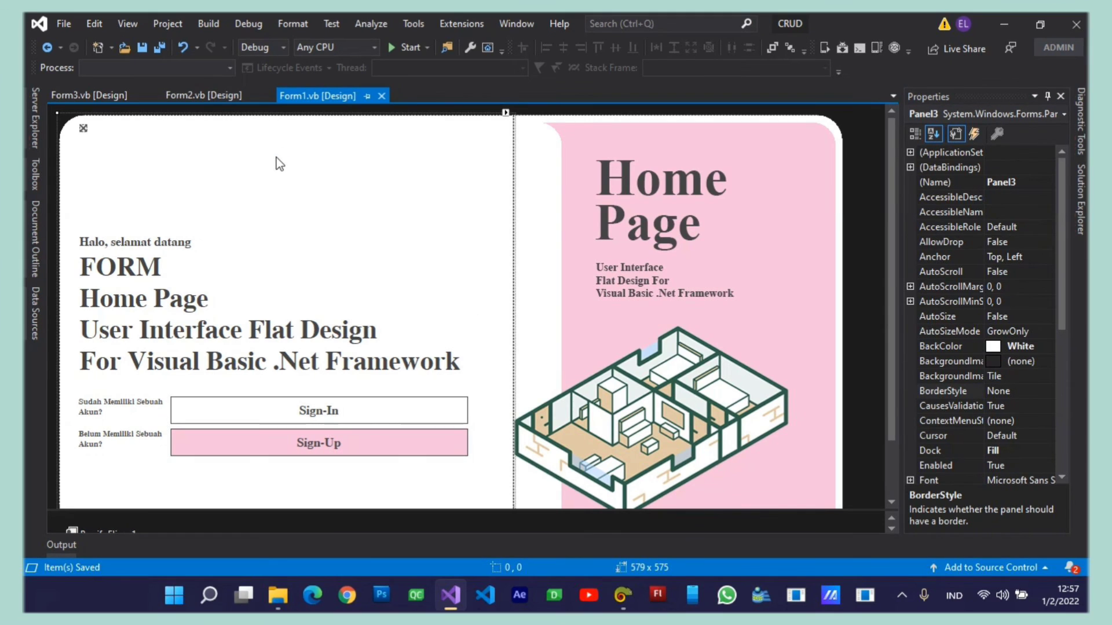